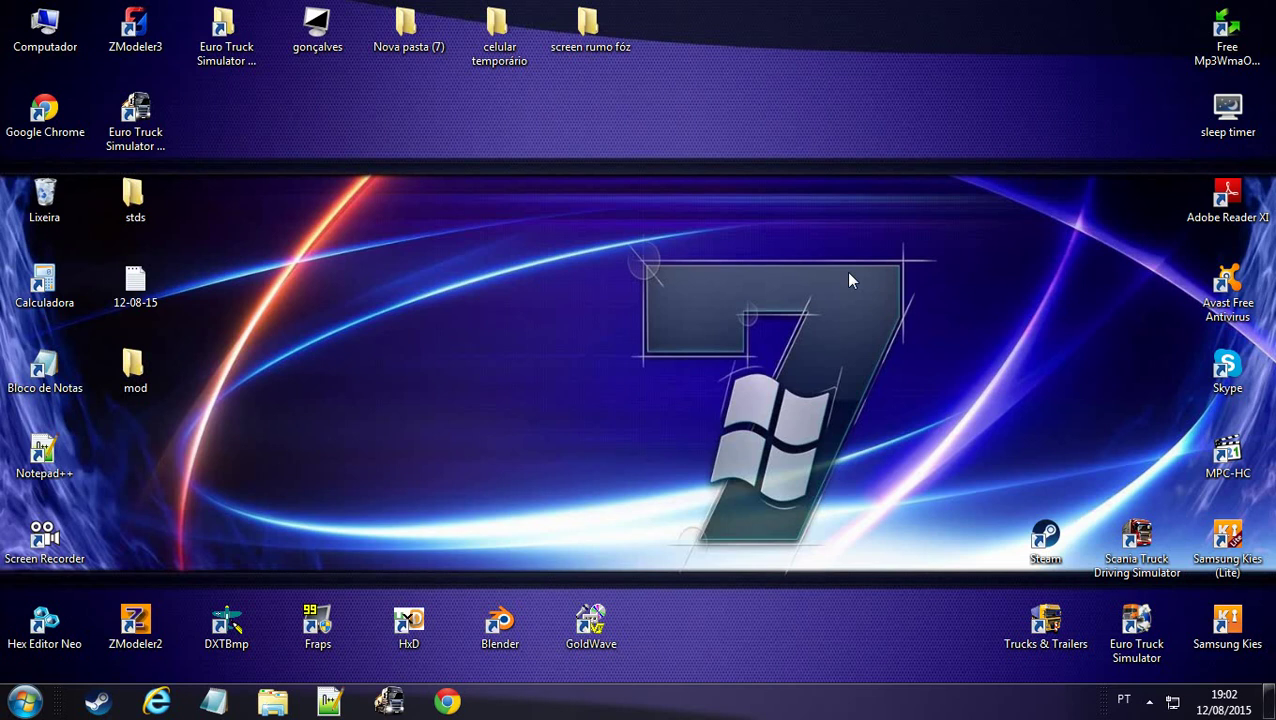
Open the Euro Truck Simulator 2 folder in the Documents library
click(35, 704)
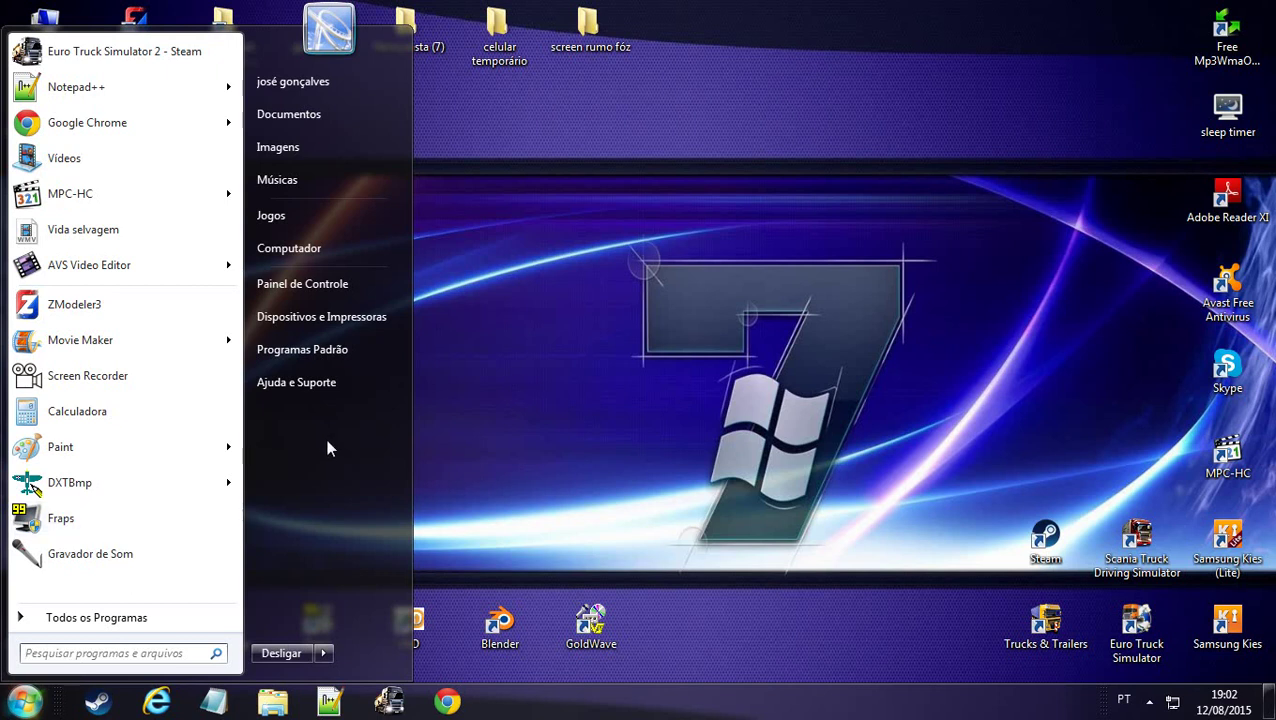
click(348, 133)
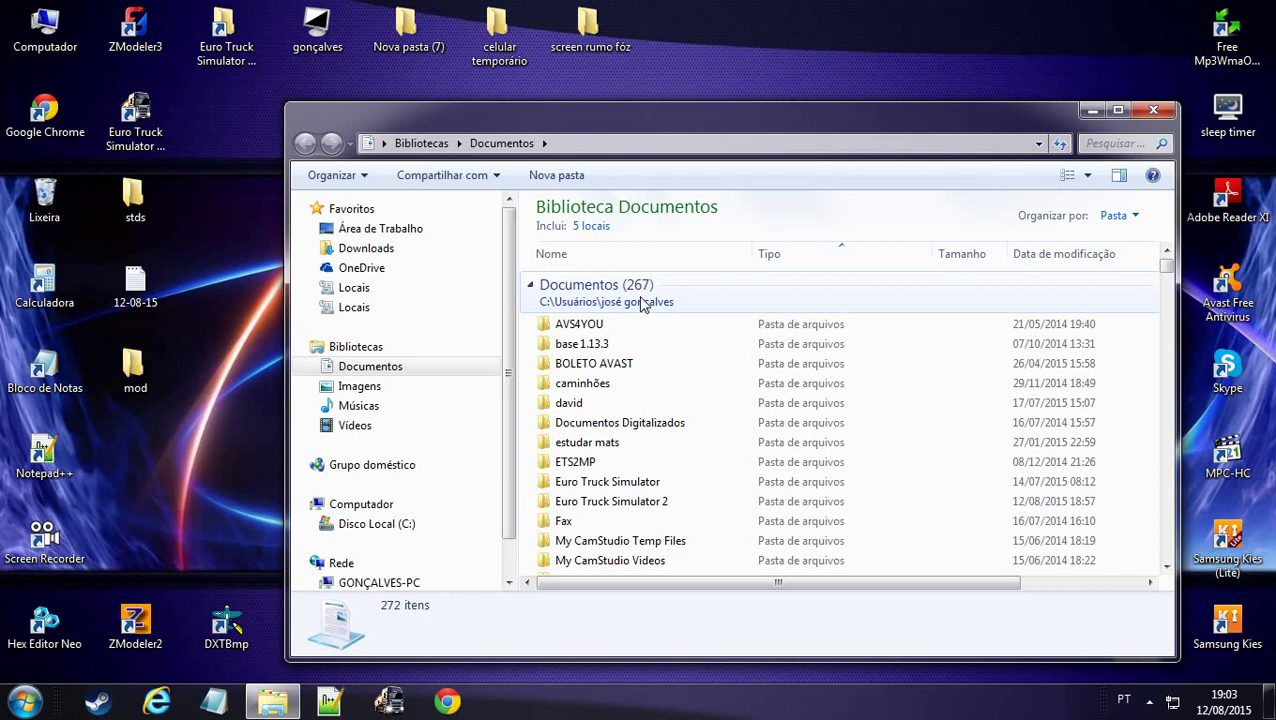
drag(638, 127, 656, 105)
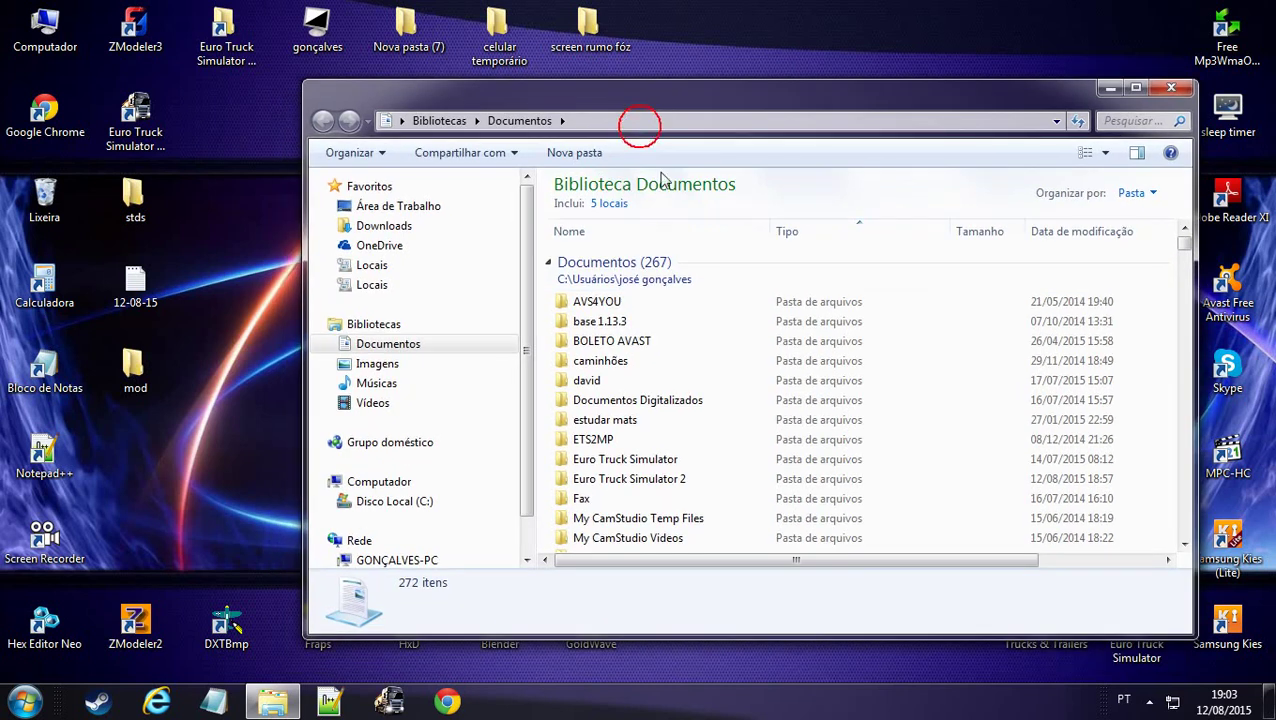
double_click(725, 489)
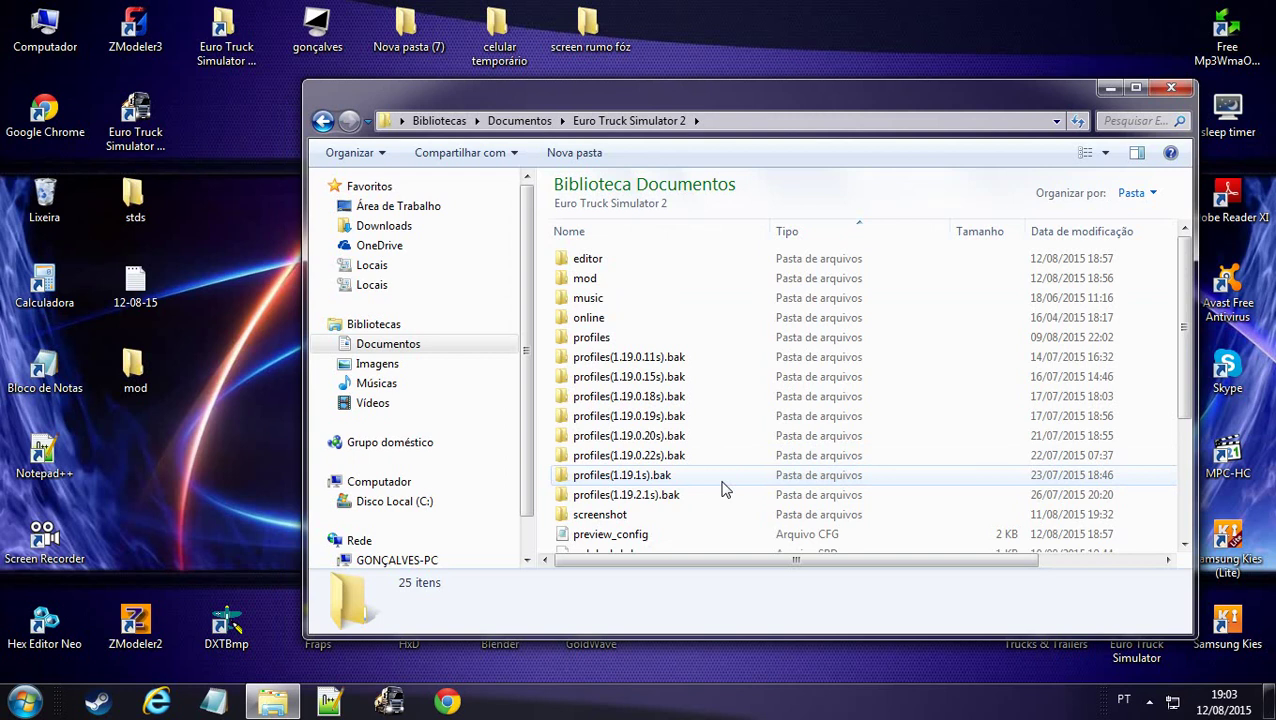
Look through the contents of the Euro Truck Simulator 2 folder and the files inside its editor subfolder
scroll(725, 489, down, 2)
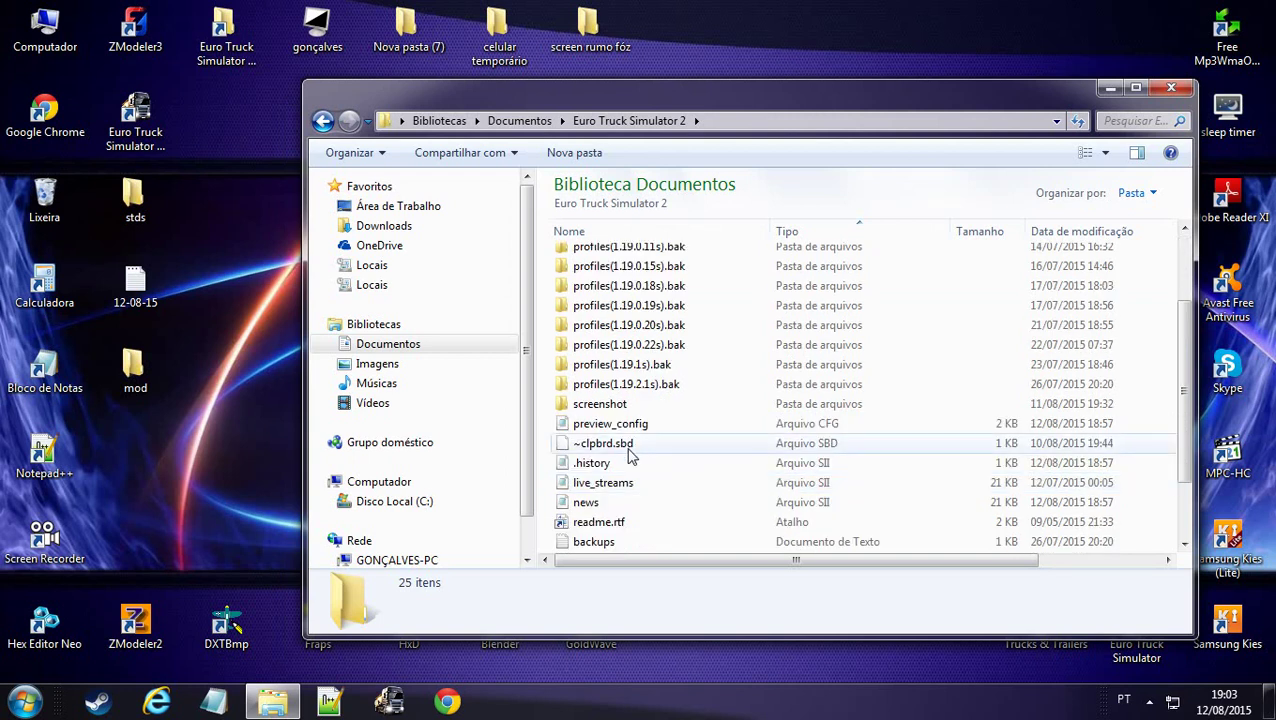
scroll(628, 445, up, 2)
scroll(636, 470, down, 3)
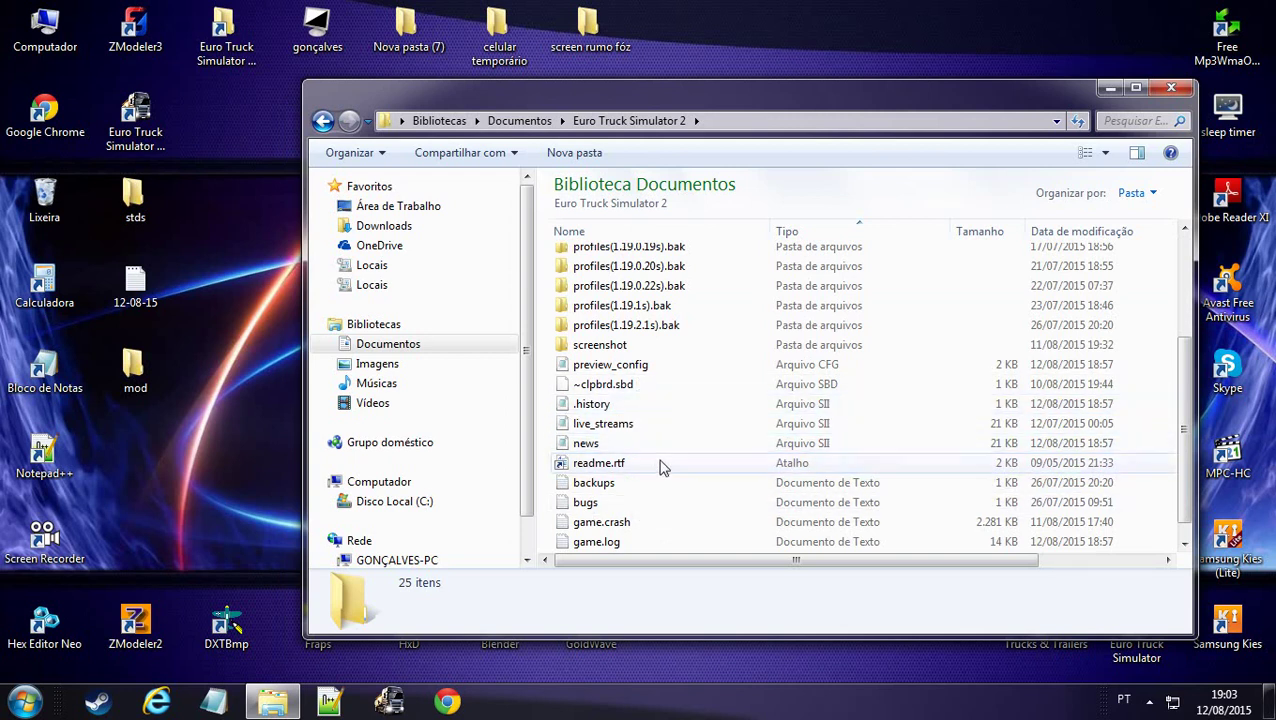
scroll(585, 510, down, 1)
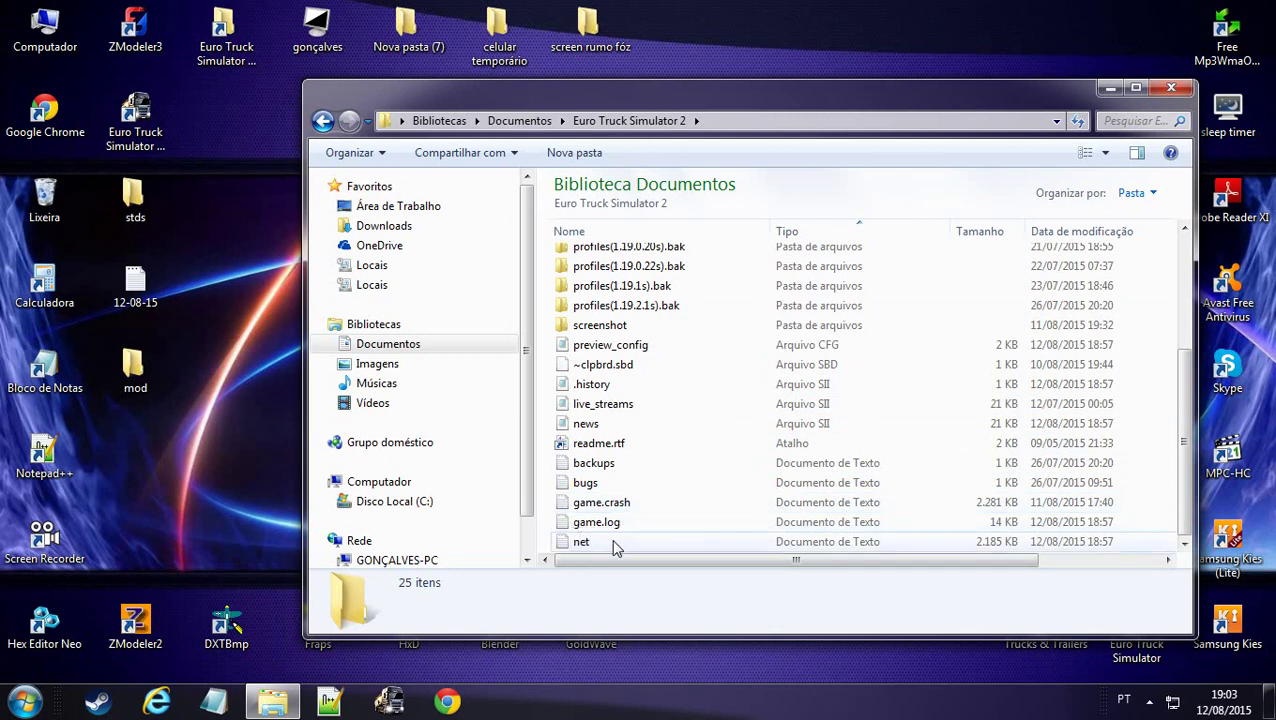
scroll(590, 535, up, 2)
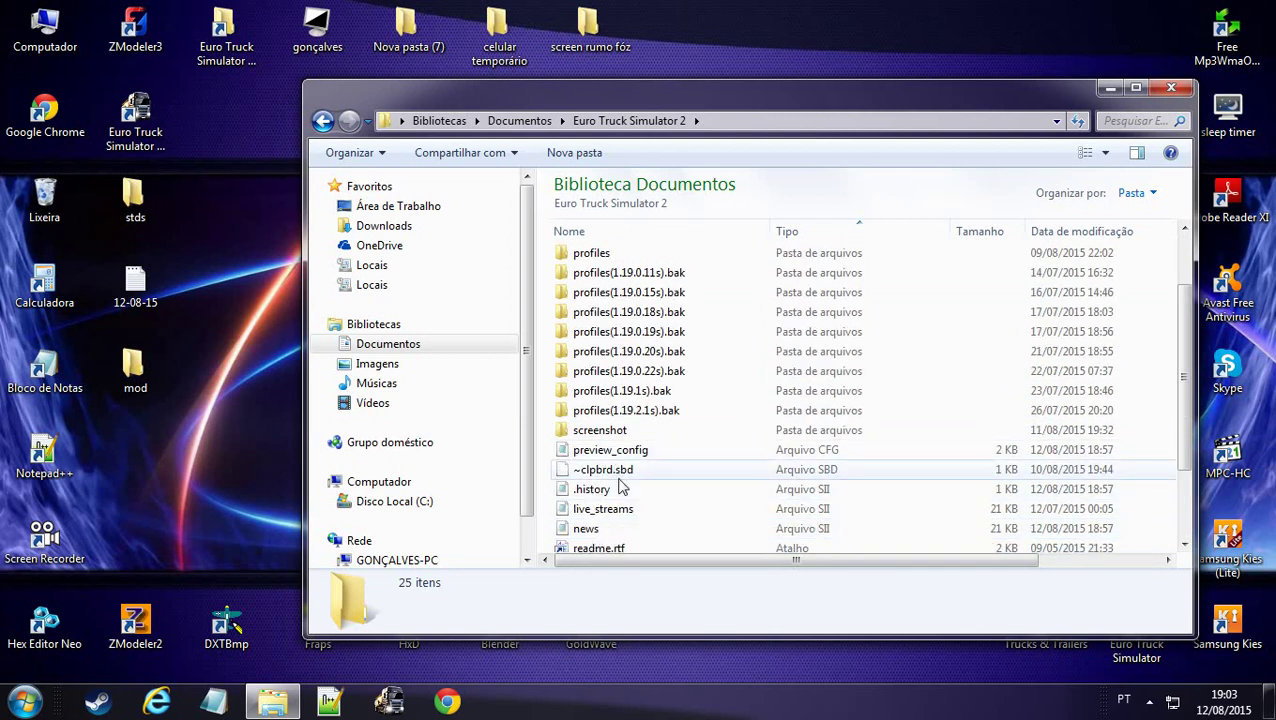
scroll(620, 486, up, 2)
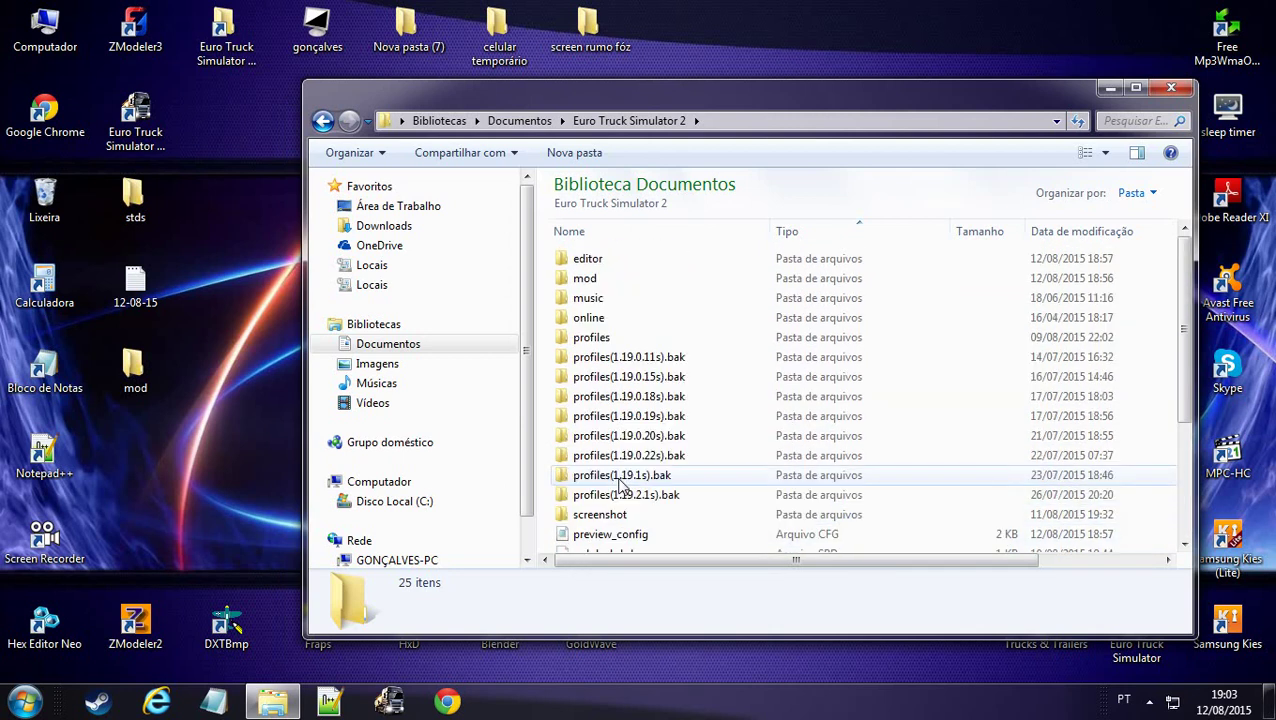
double_click(618, 262)
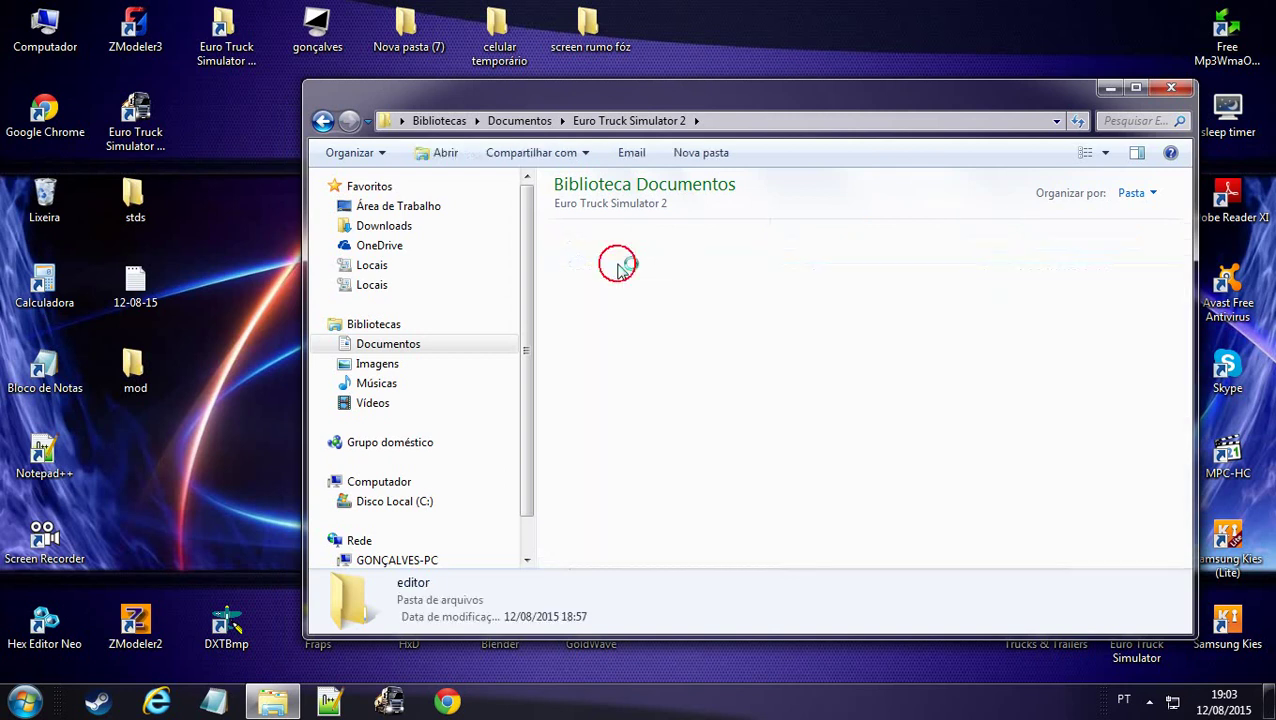
right_drag(581, 299, 642, 241)
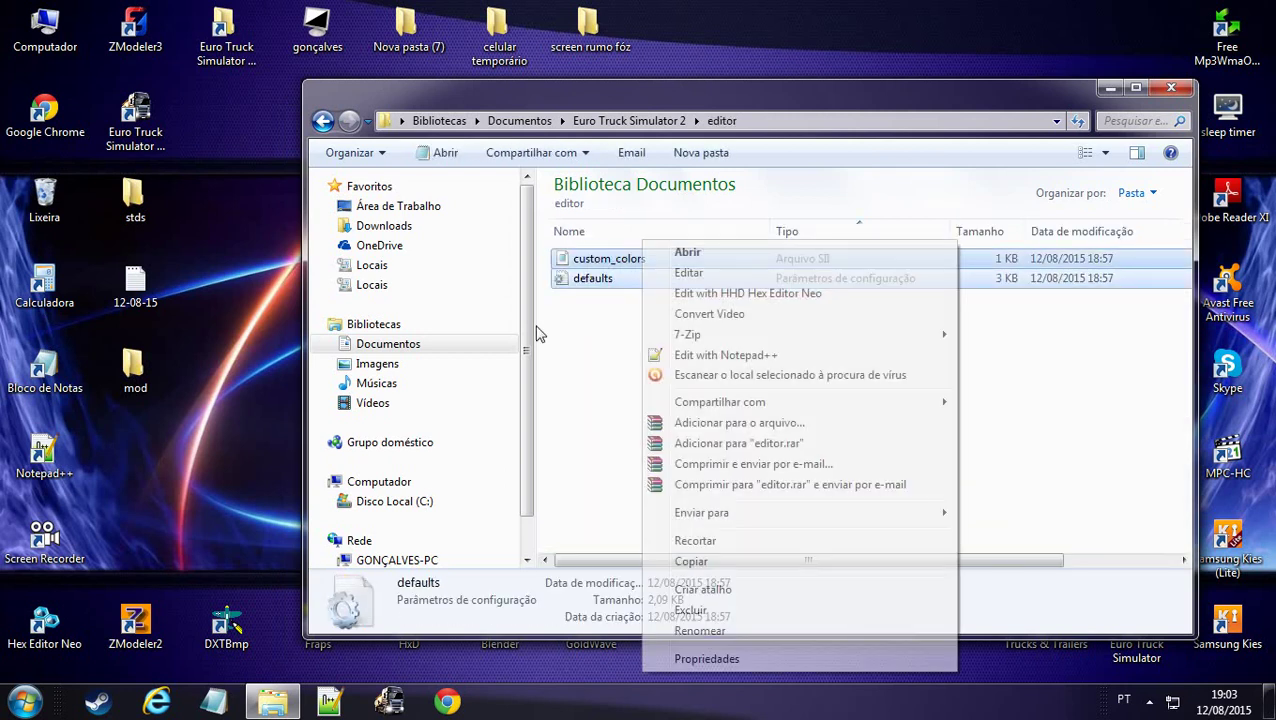
click(324, 121)
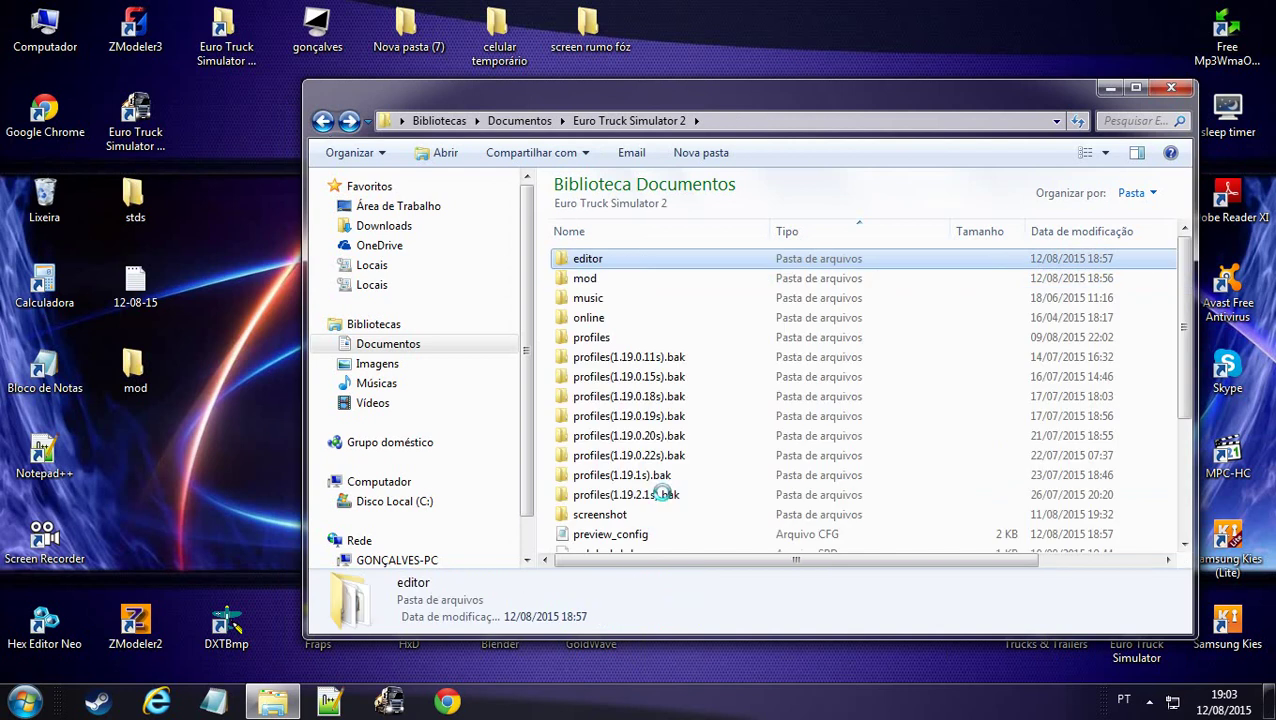
Delete the editor folder from the Euro Truck Simulator 2 folder and close the folder window
click(683, 597)
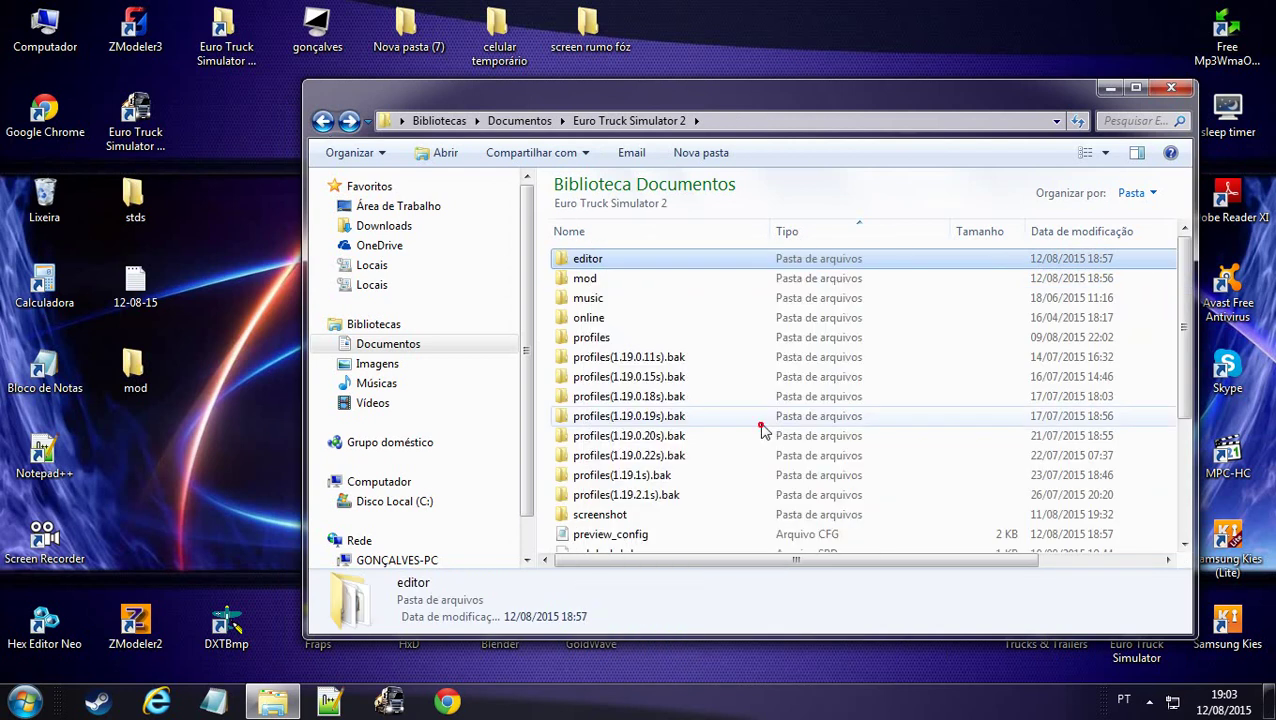
key(Delete)
click(735, 427)
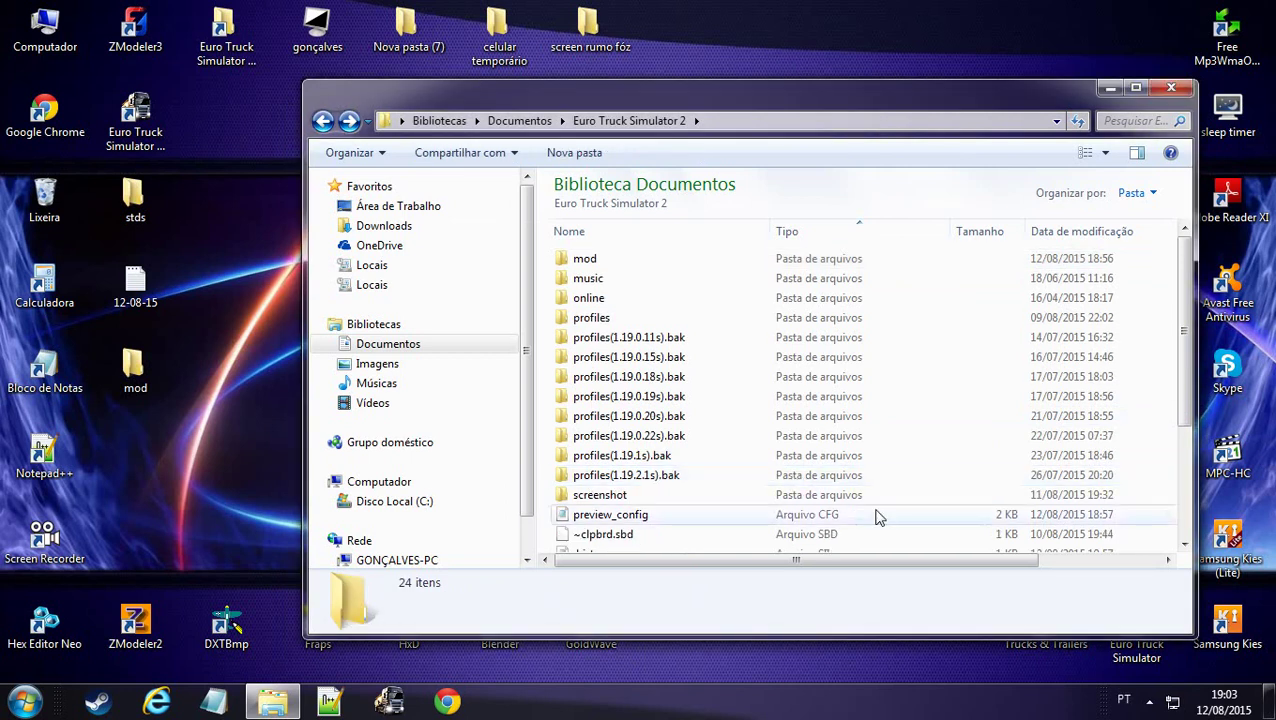
scroll(860, 495, down, 2)
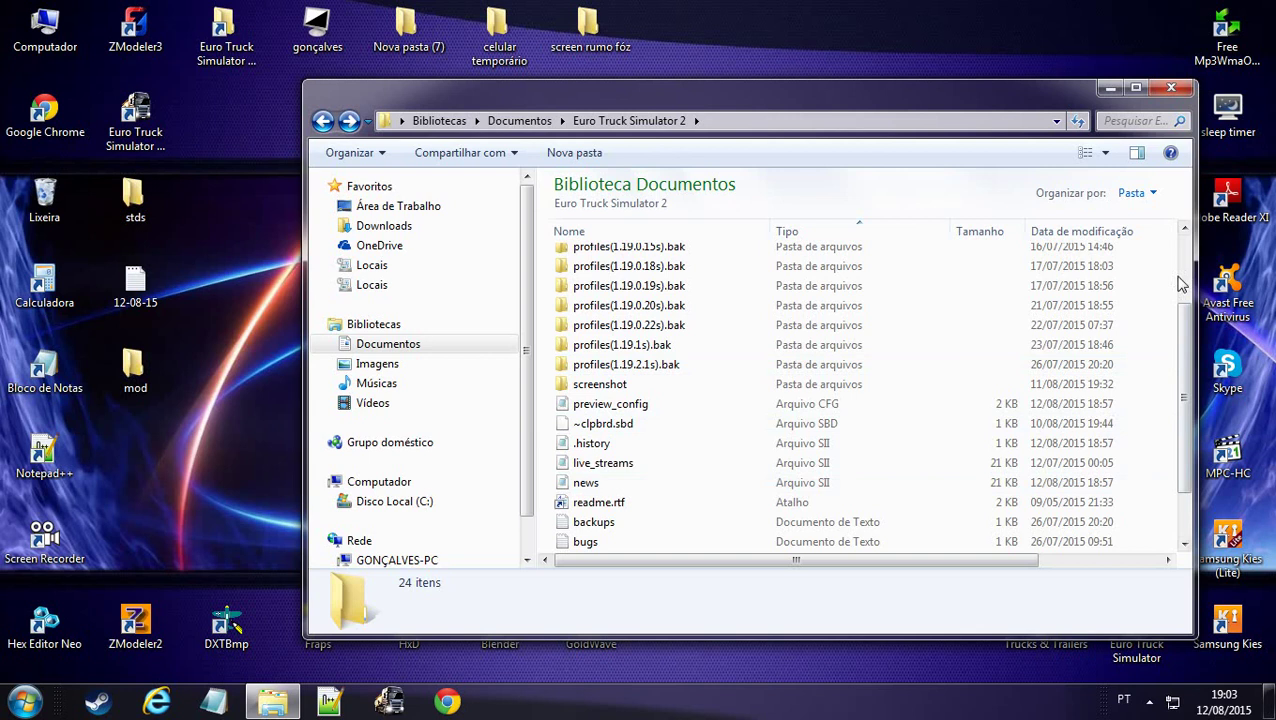
click(1172, 89)
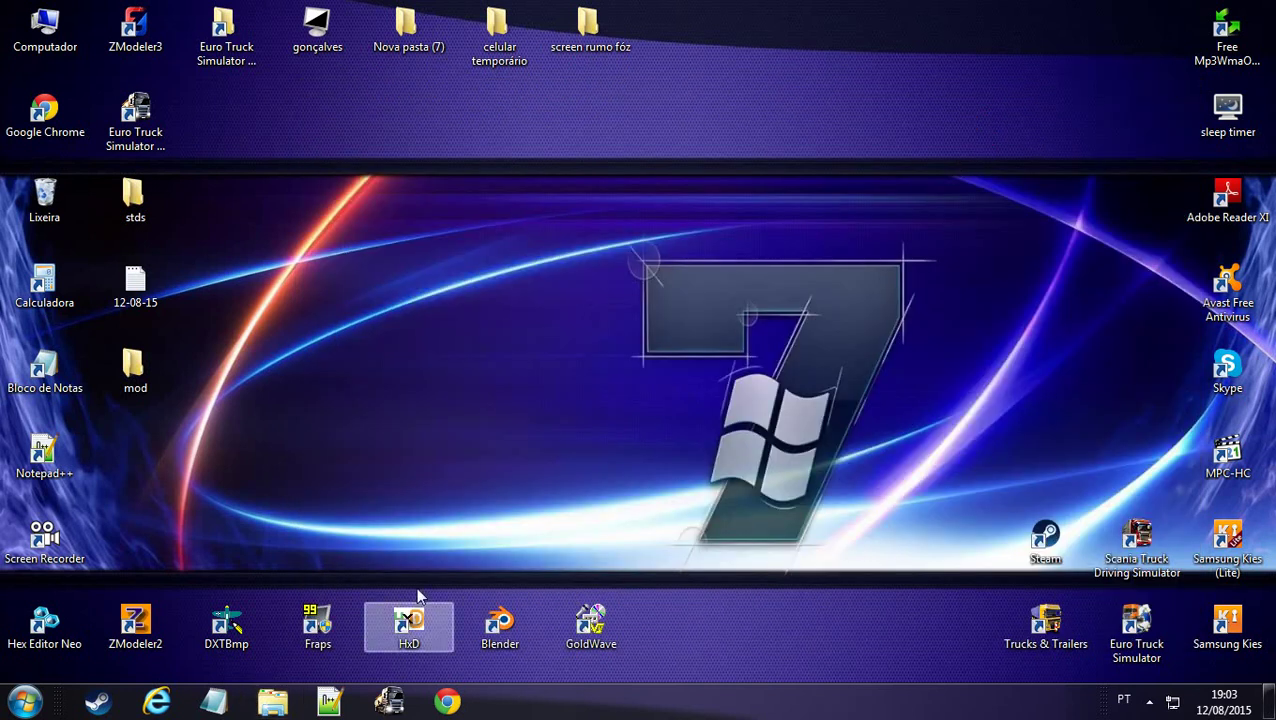
Launch Euro Truck Simulator 2 and quit it again to return to the desktop
click(410, 702)
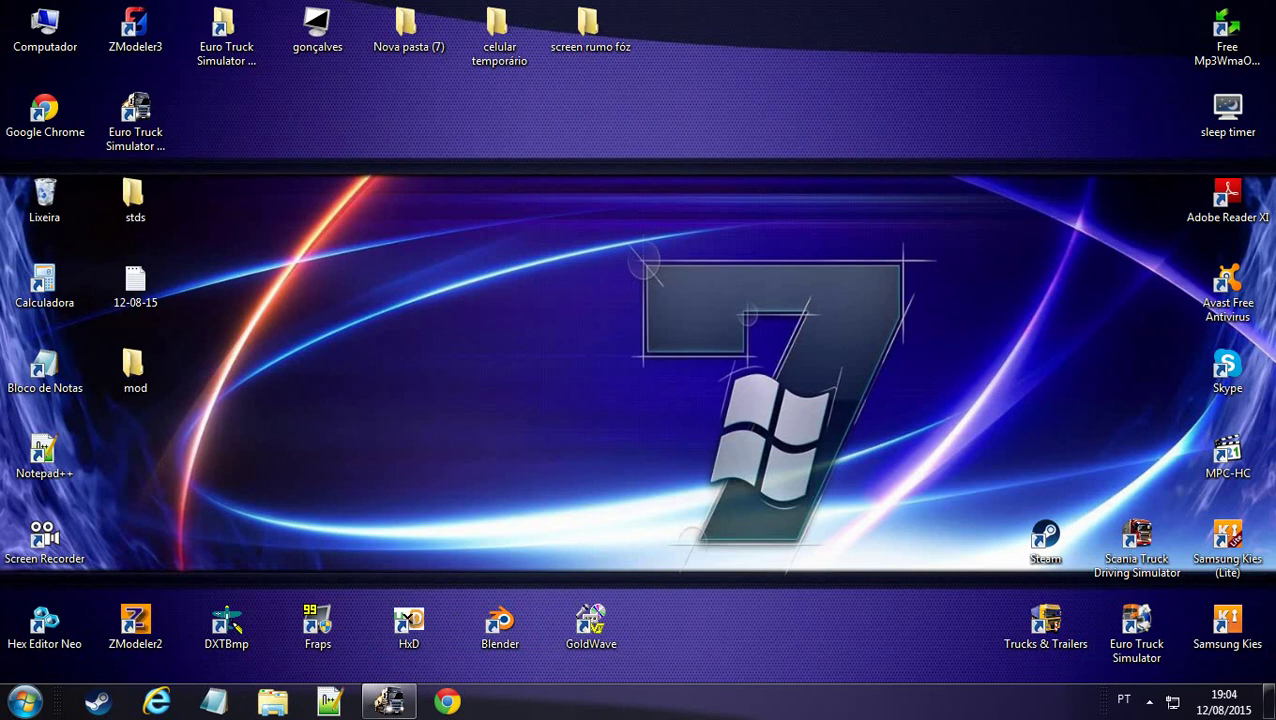
click(616, 425)
click(662, 404)
click(661, 336)
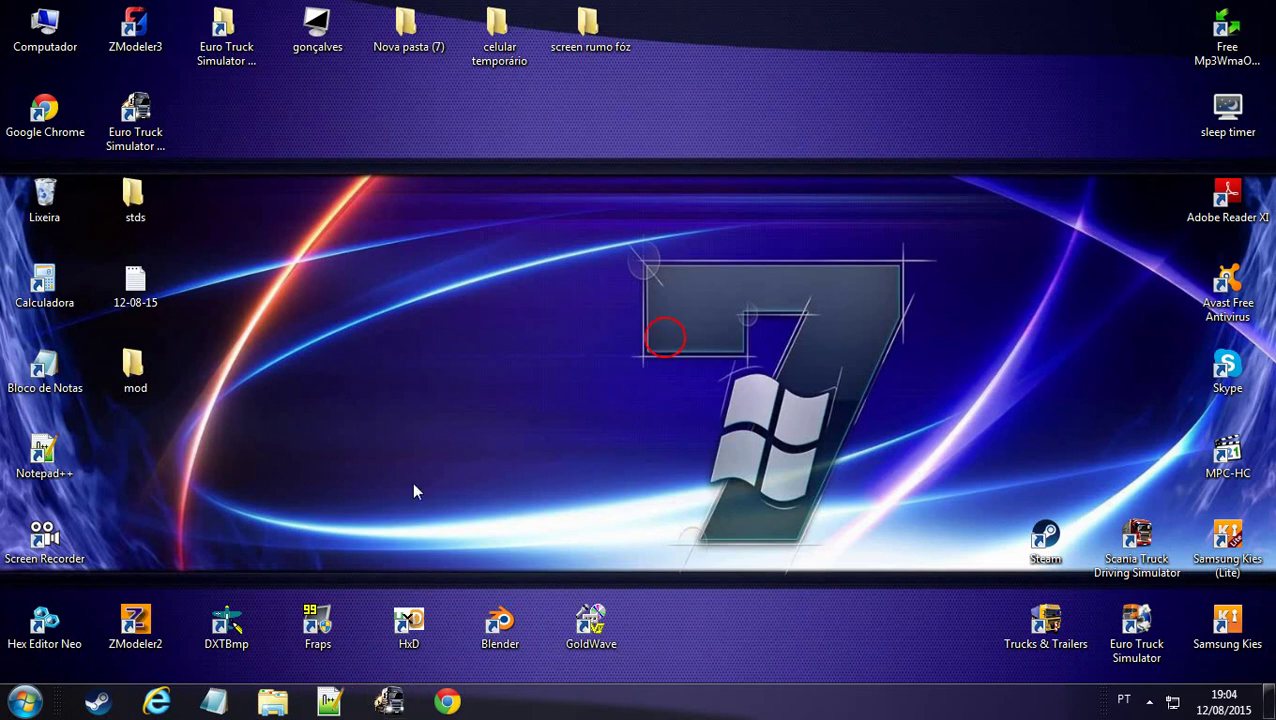
Reopen the Euro Truck Simulator 2 folder in the Documents library and select the config file
click(45, 699)
click(287, 128)
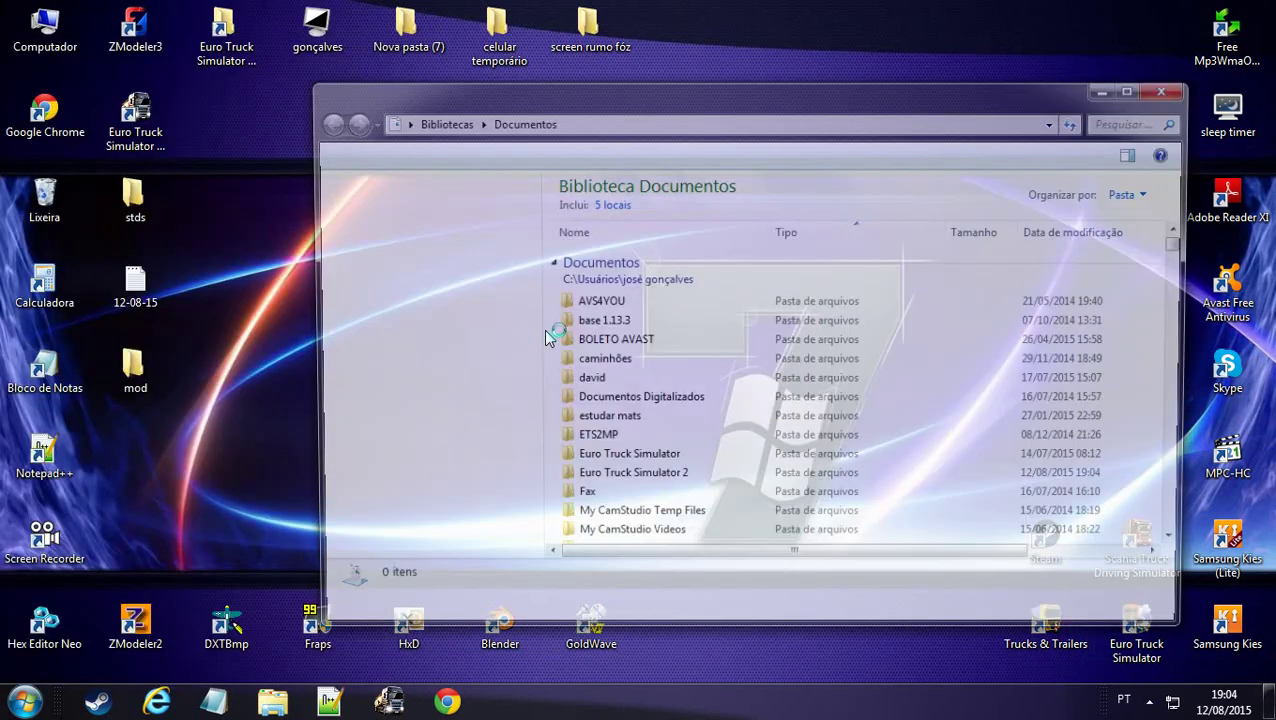
double_click(625, 473)
click(594, 122)
drag(594, 121, 562, 74)
scroll(629, 398, down, 3)
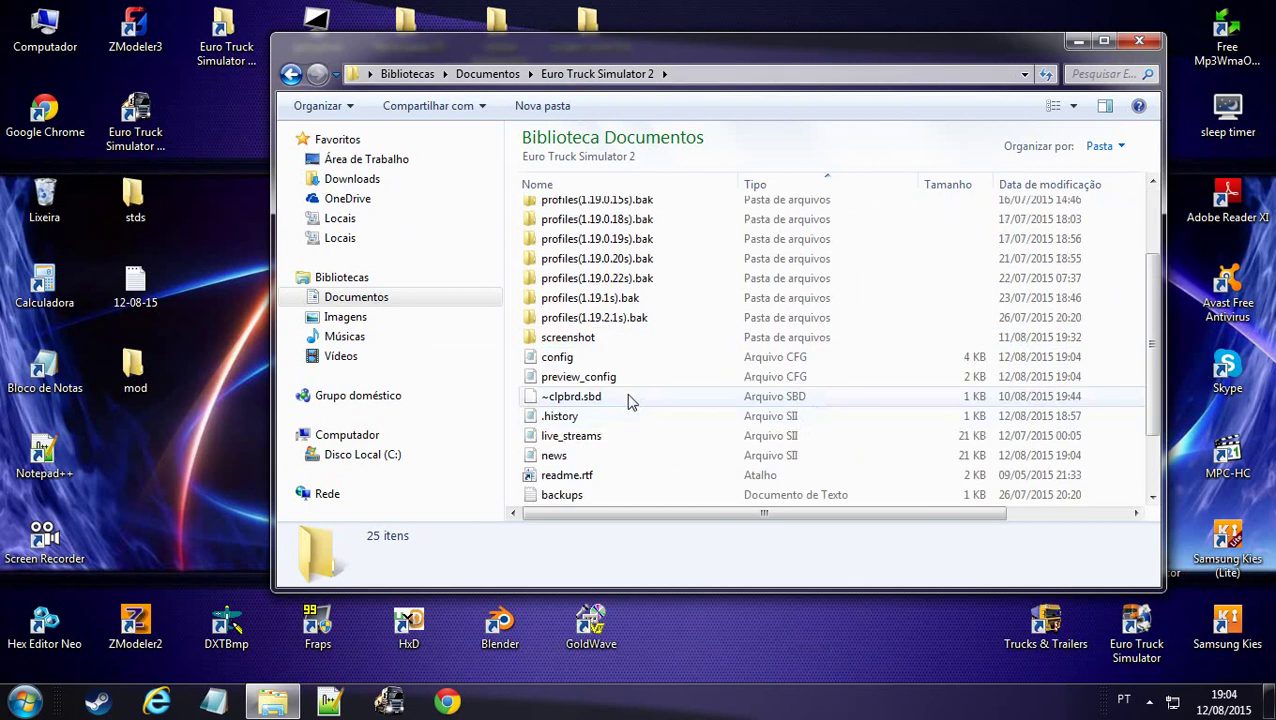
click(566, 362)
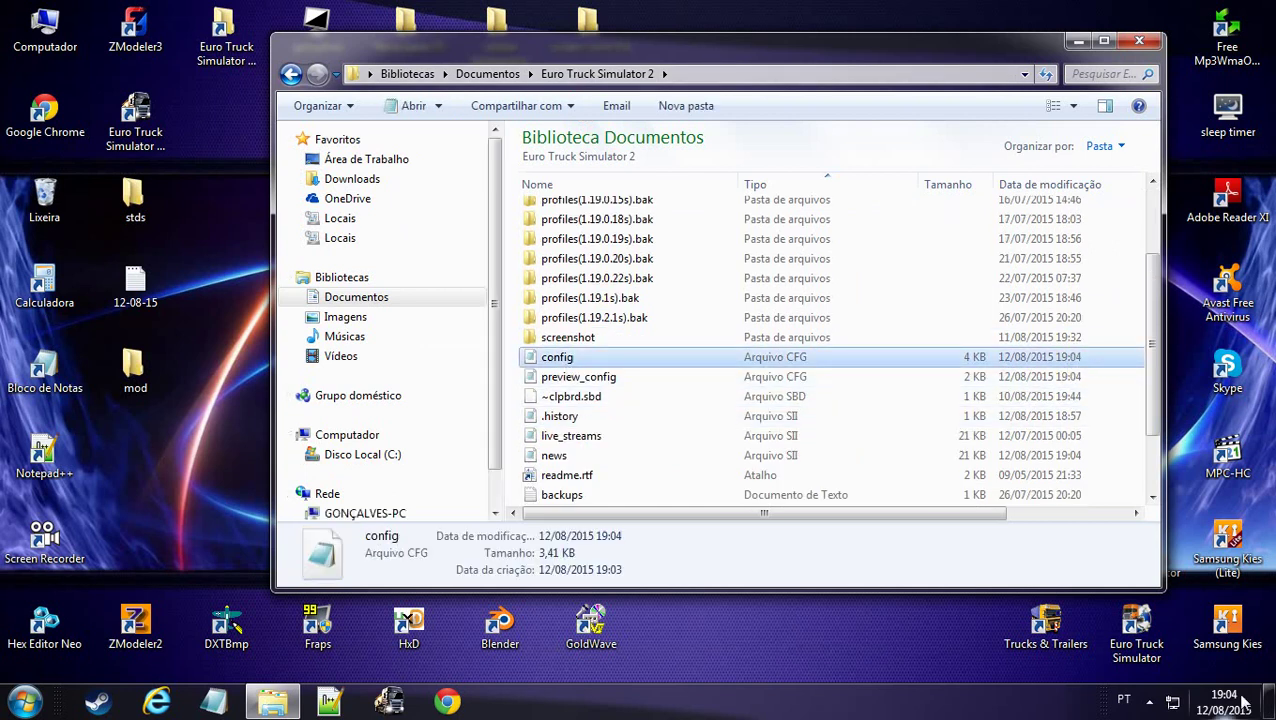
Create a new folder named editor inside the Euro Truck Simulator 2 folder
scroll(908, 503, up, 2)
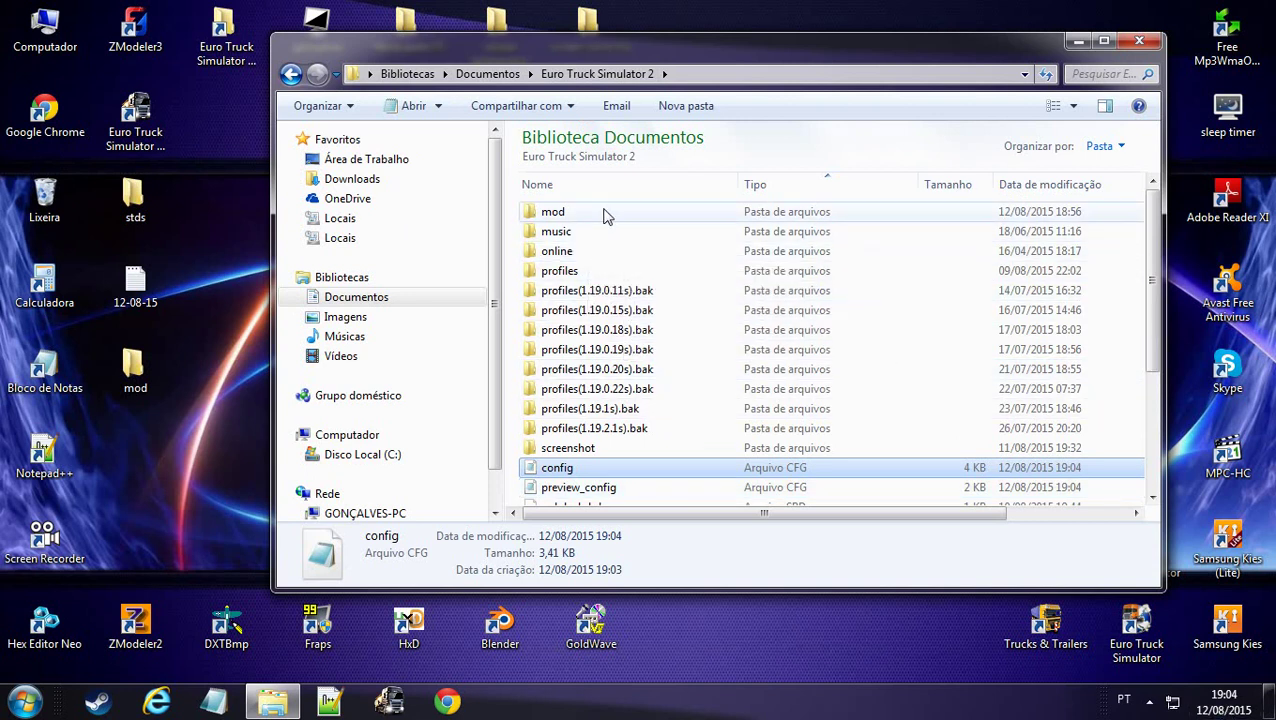
click(686, 105)
text(editor)
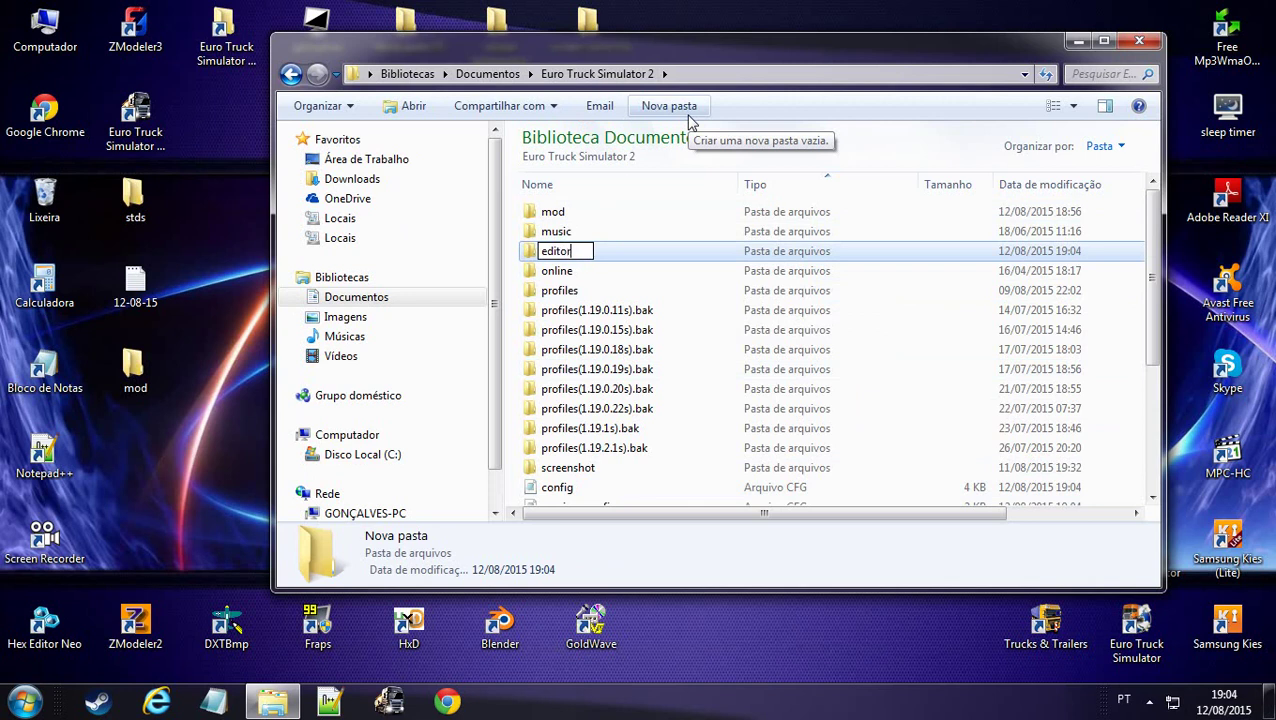
key(Return)
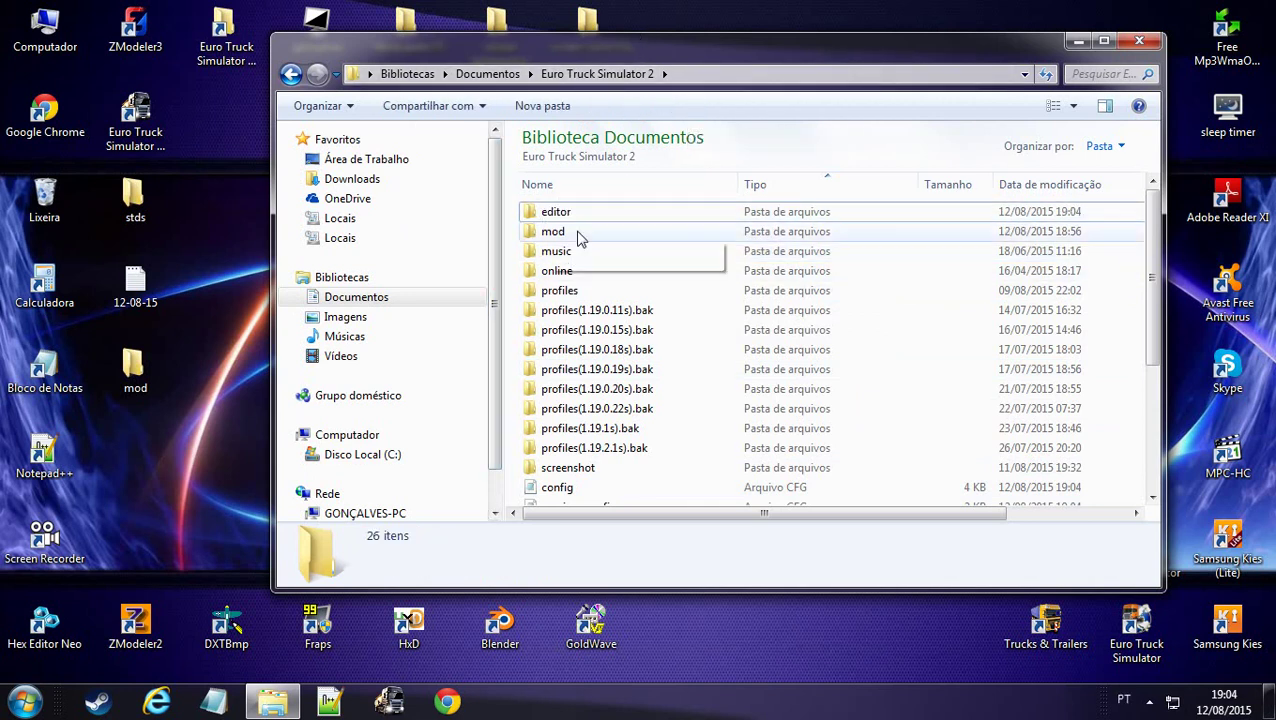
Delete the existing mod folder and create a new empty folder named mod in its place
click(561, 233)
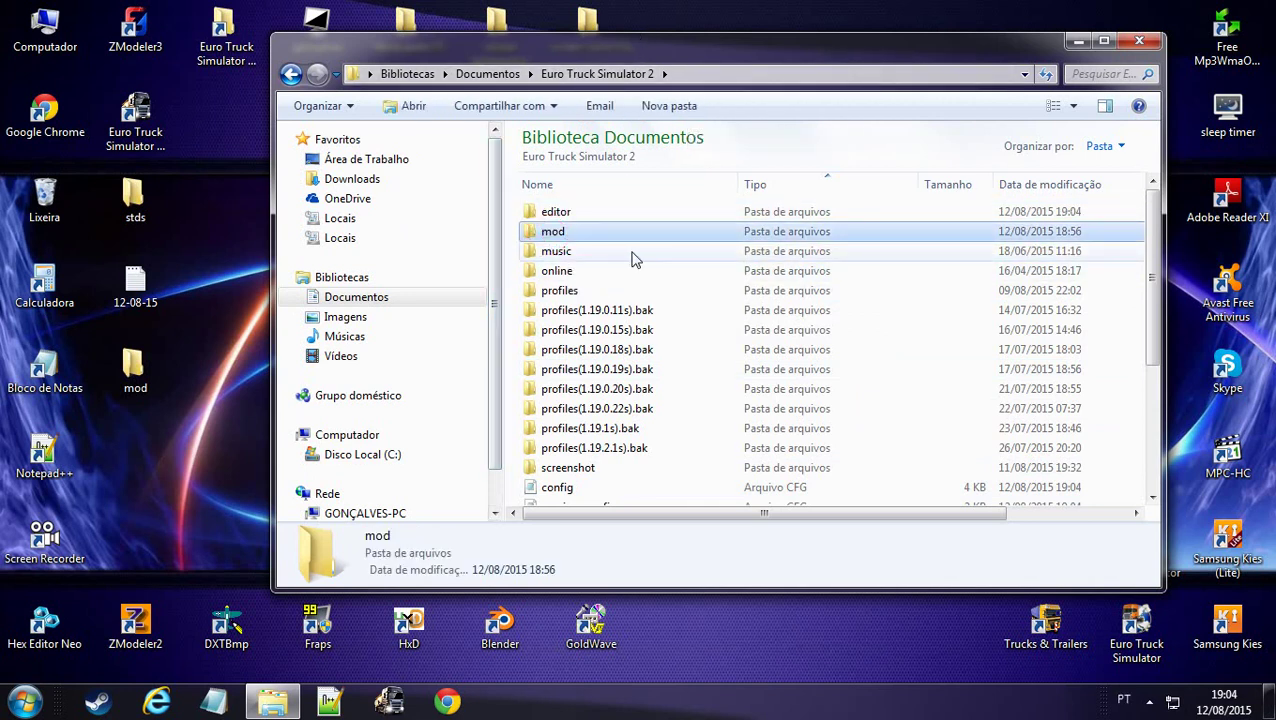
right_click(546, 237)
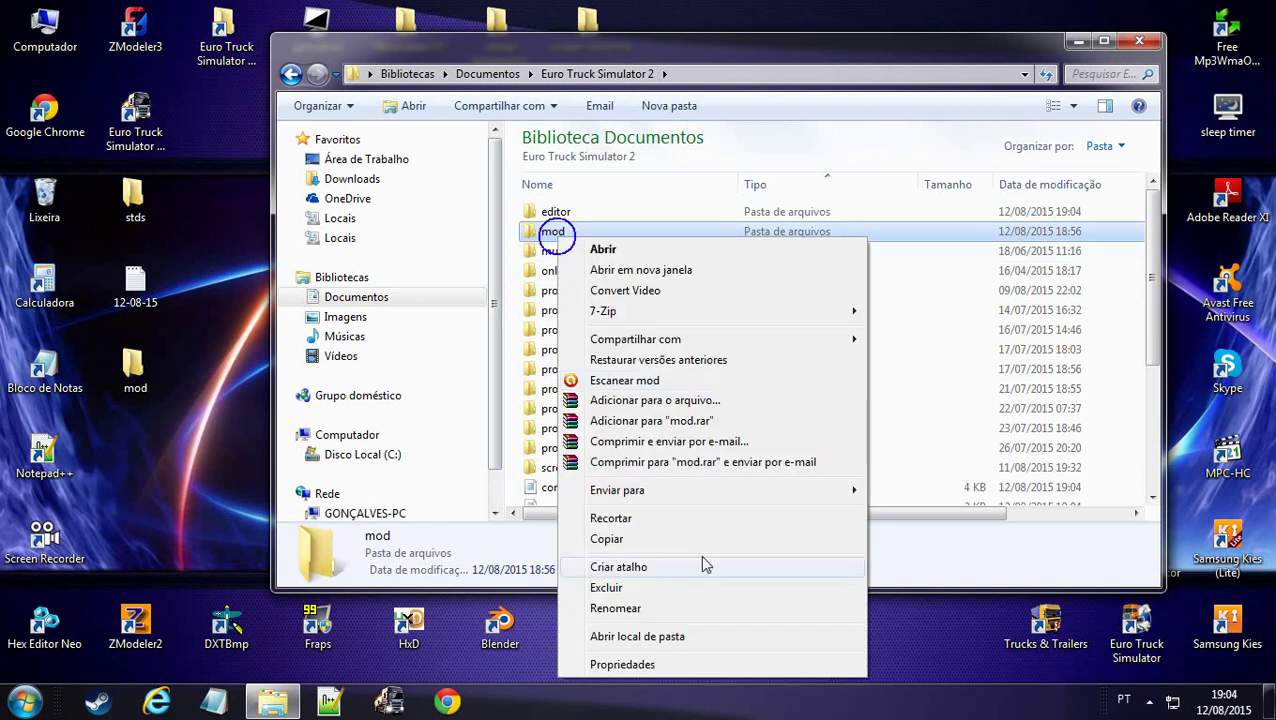
click(697, 595)
click(707, 428)
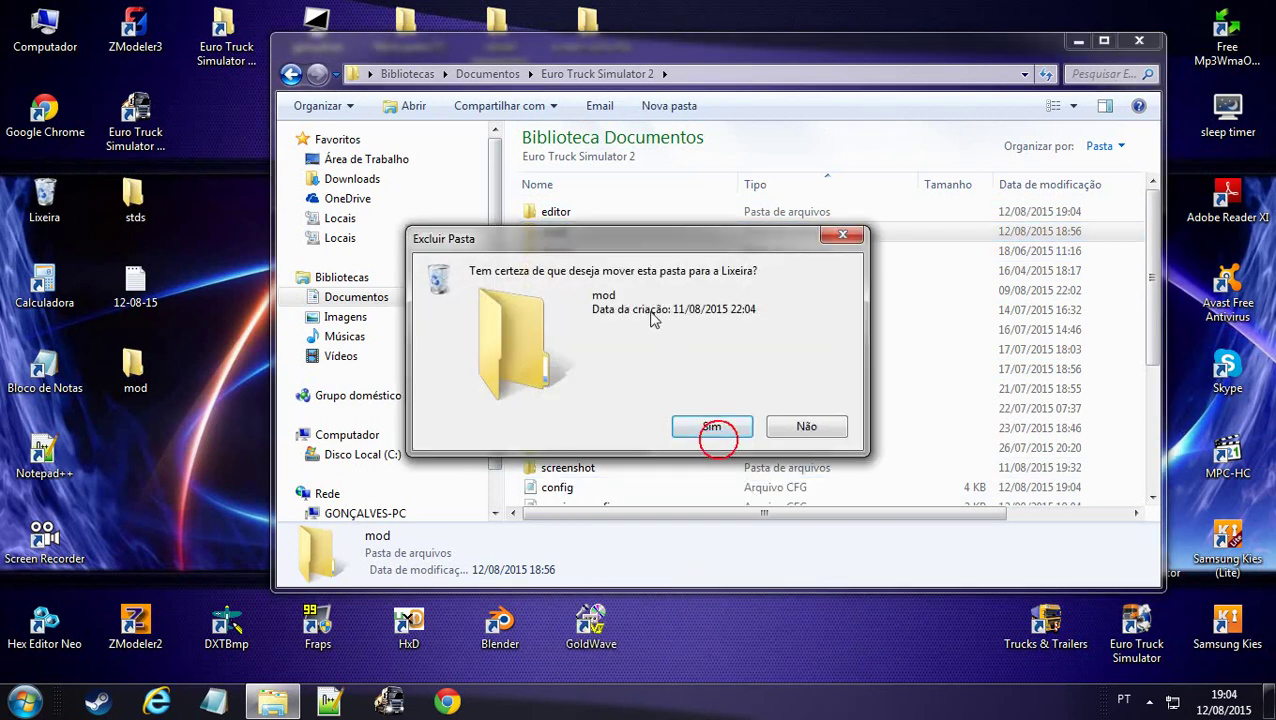
click(505, 106)
text(mod)
click(560, 290)
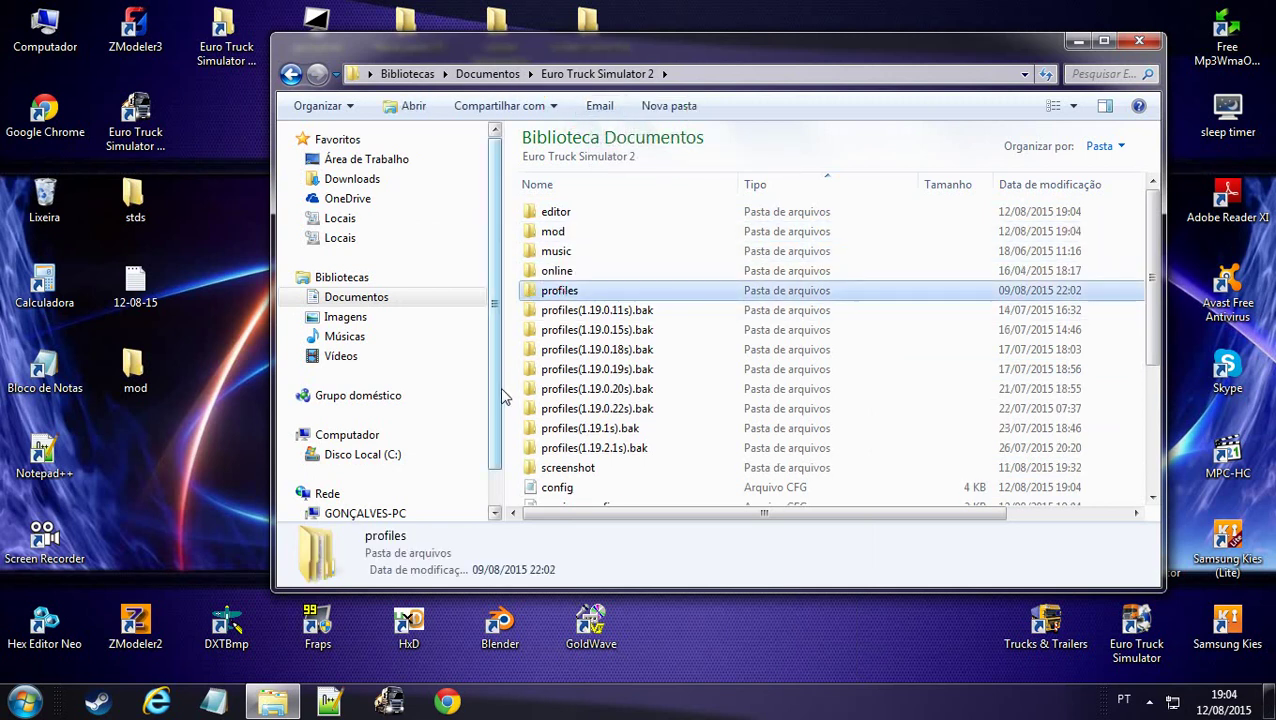
Open the config file from the Euro Truck Simulator 2 folder in Notepad and reposition its window
drag(581, 58, 597, 52)
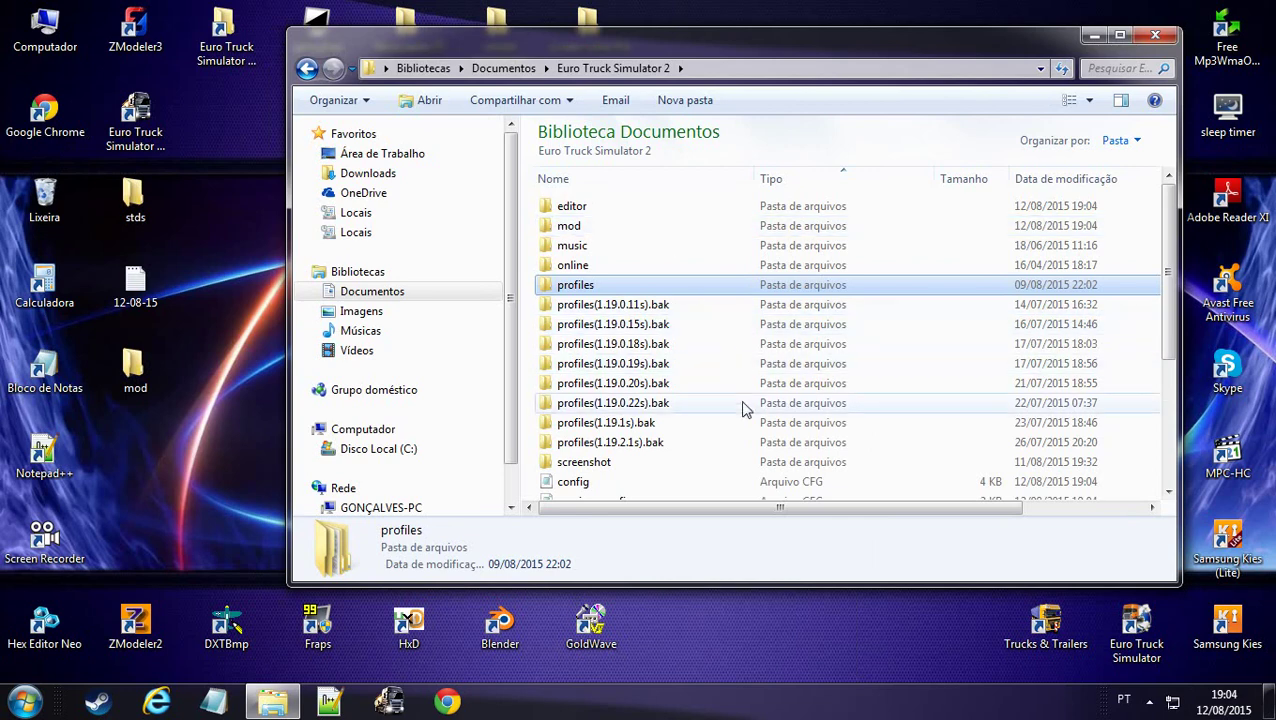
double_click(657, 482)
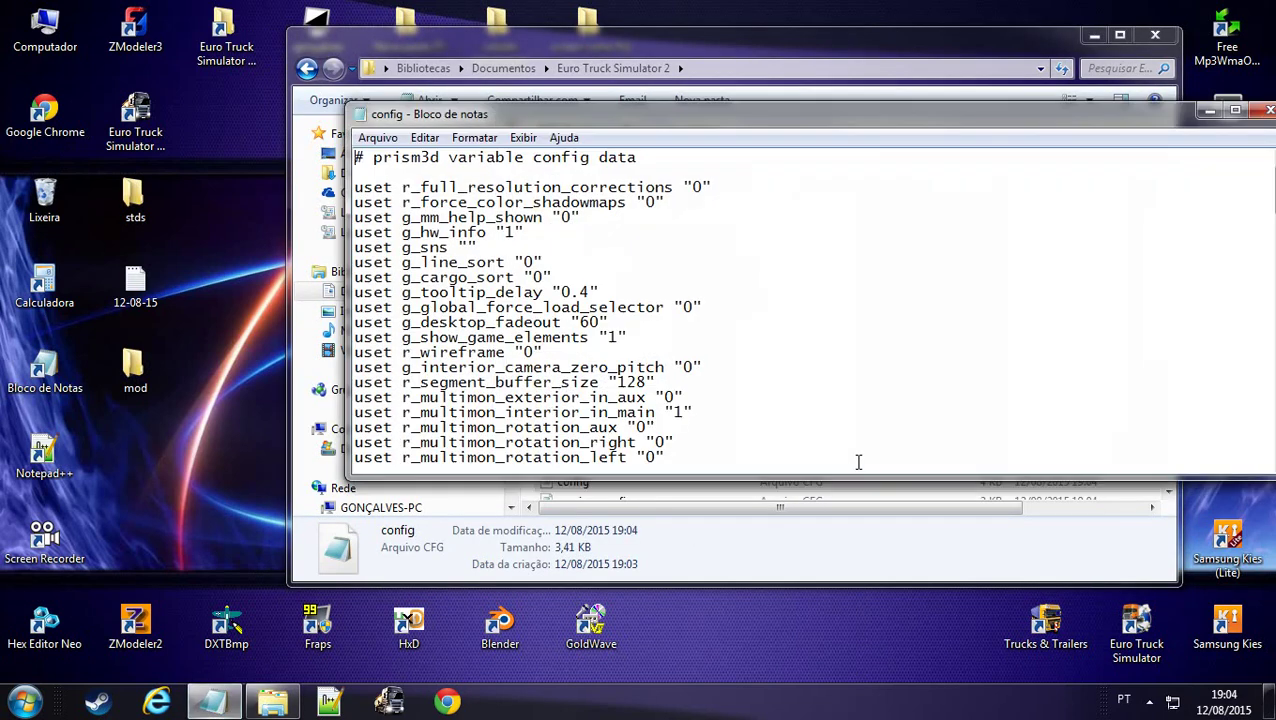
drag(622, 122, 643, 77)
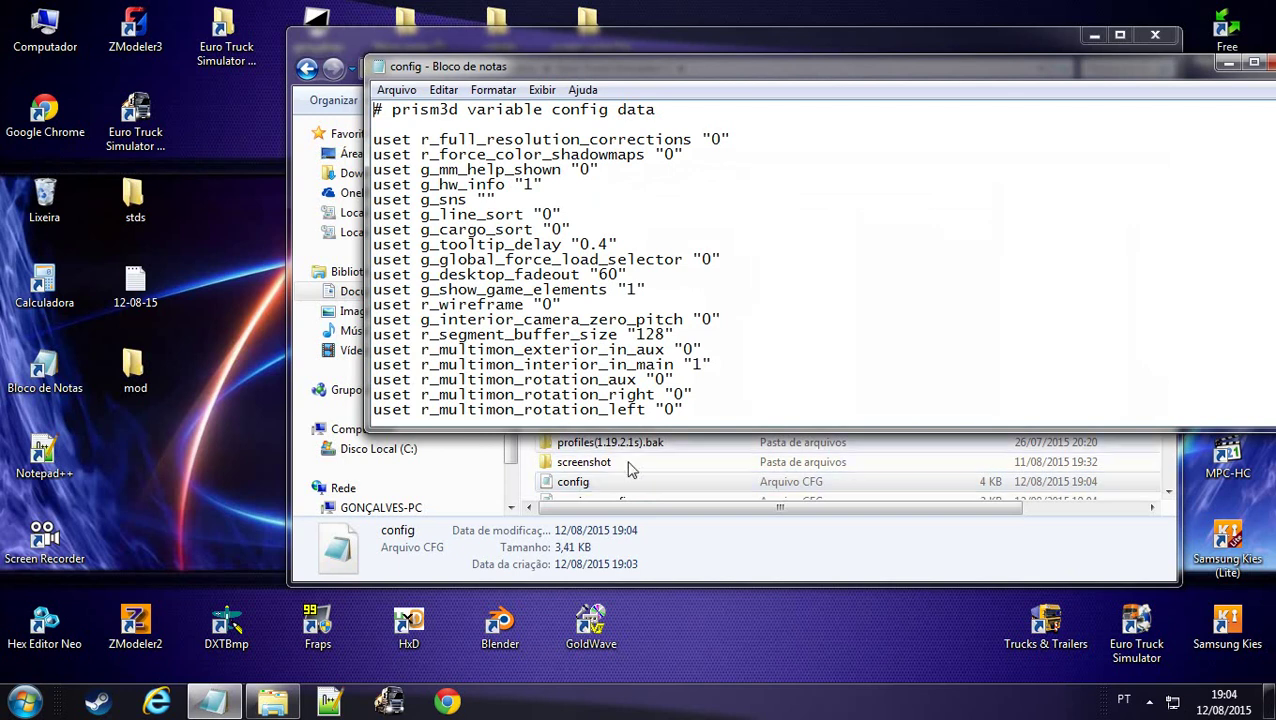
Set the text editor's font size to 18 and maximize the config window
click(443, 90)
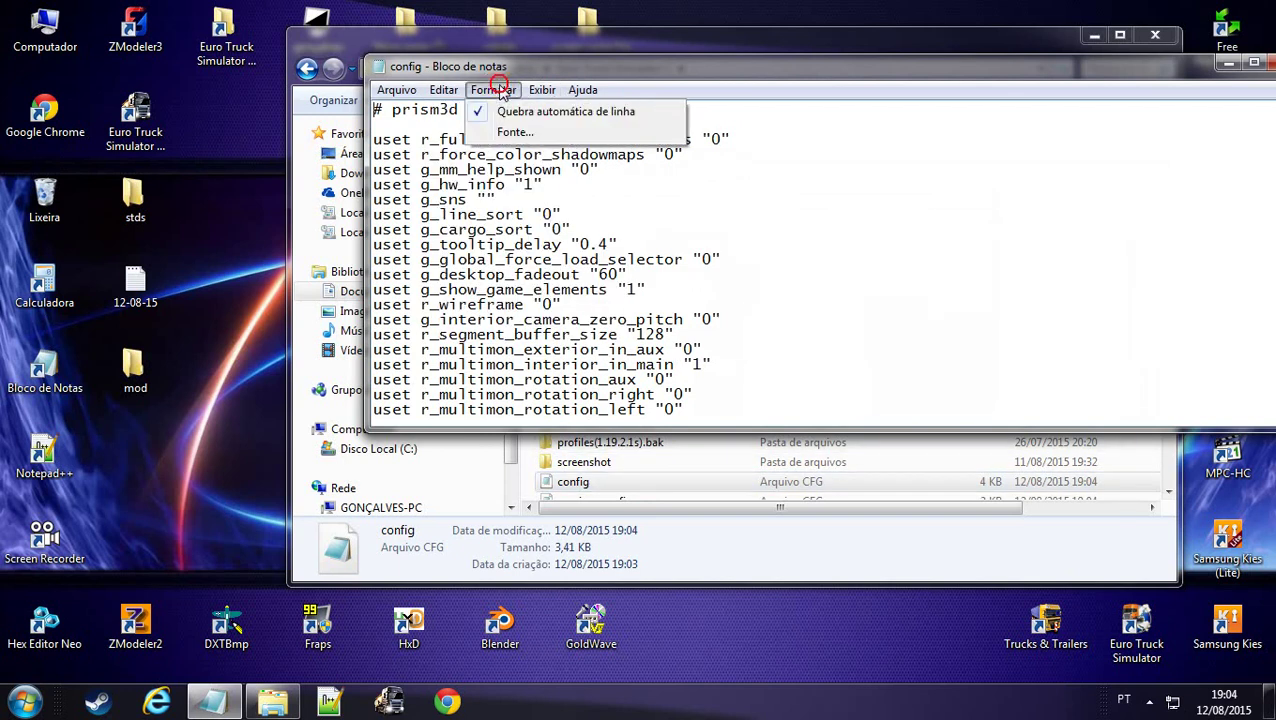
click(515, 128)
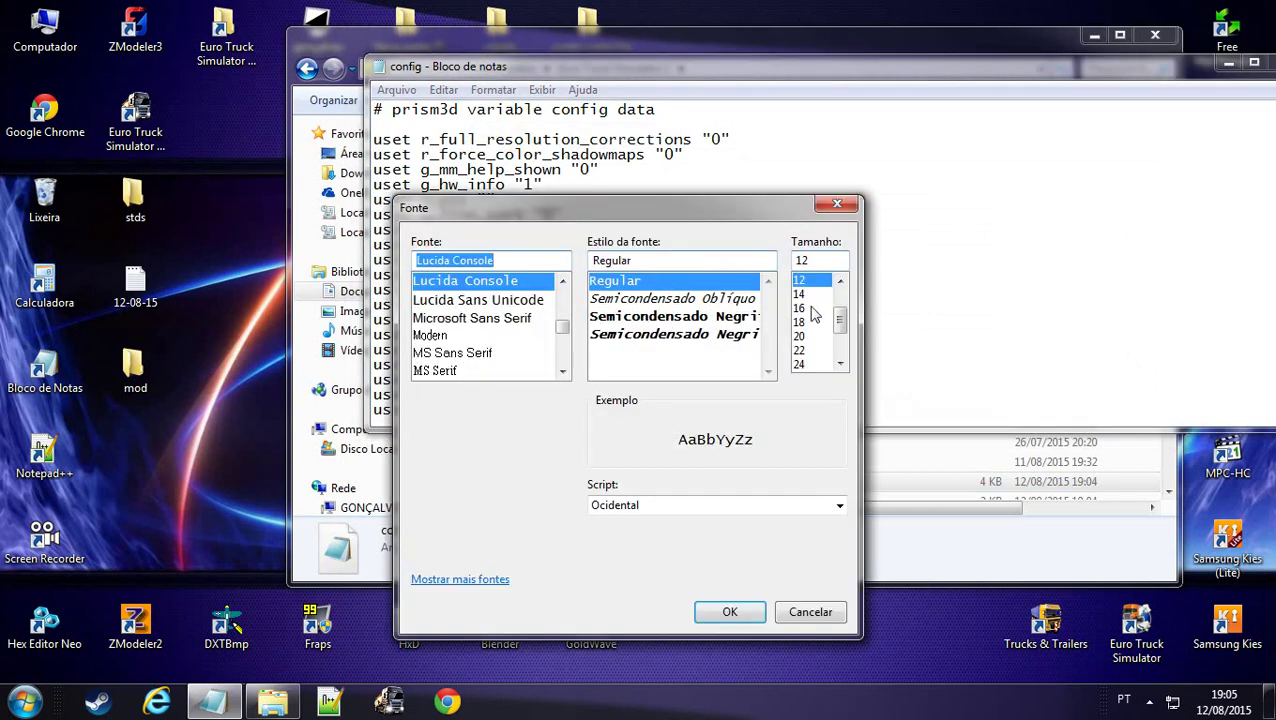
click(800, 322)
click(740, 612)
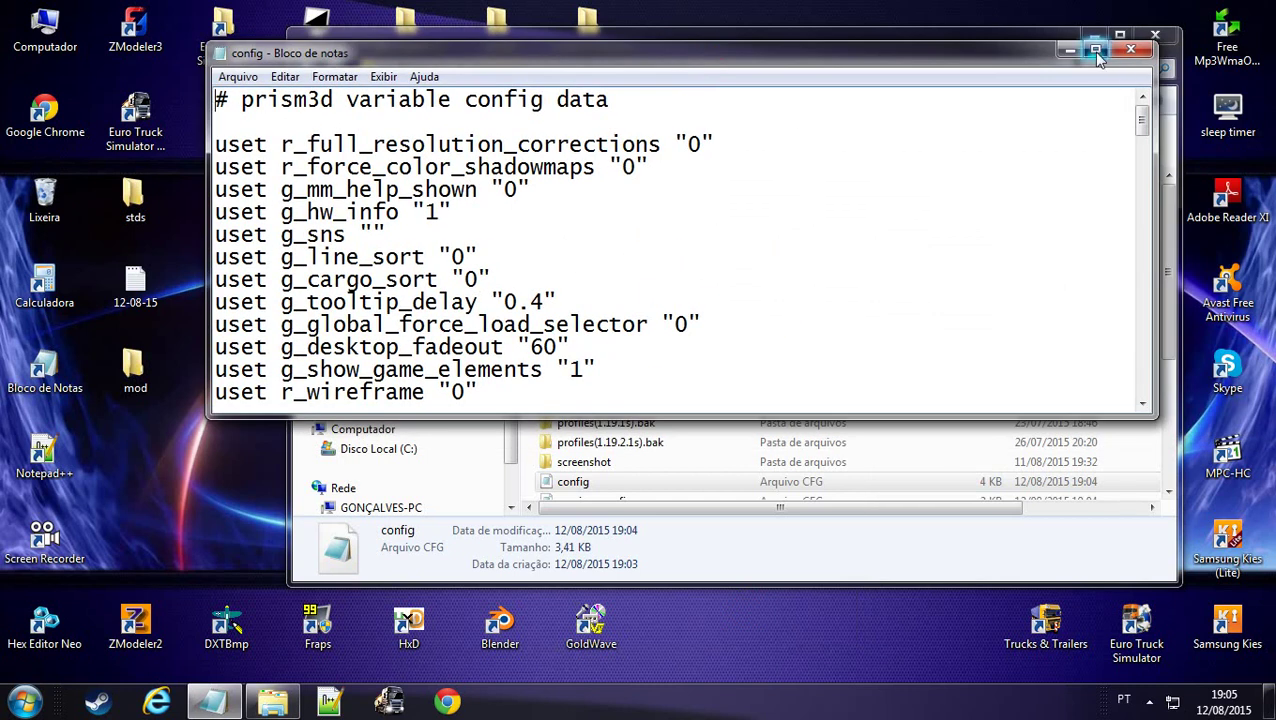
click(1097, 48)
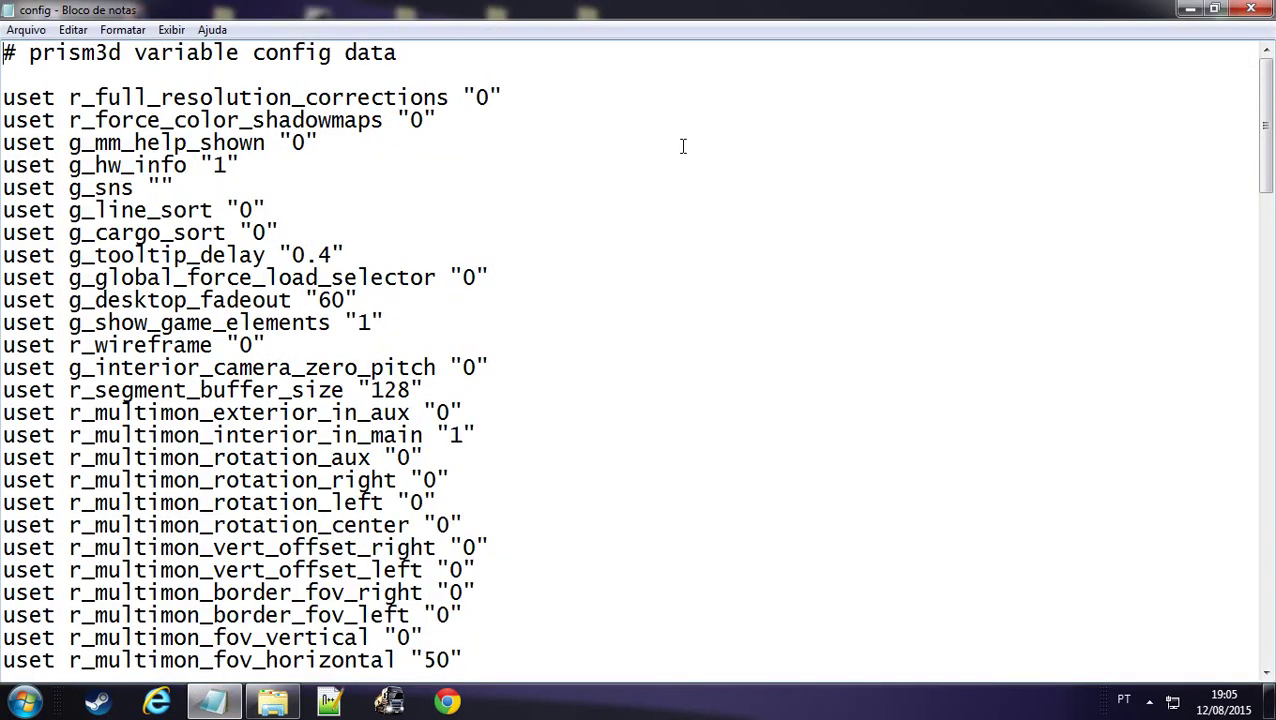
Find the g_developer setting by searching the config file for "developer" and set its value to 1
key(ctrl+f)
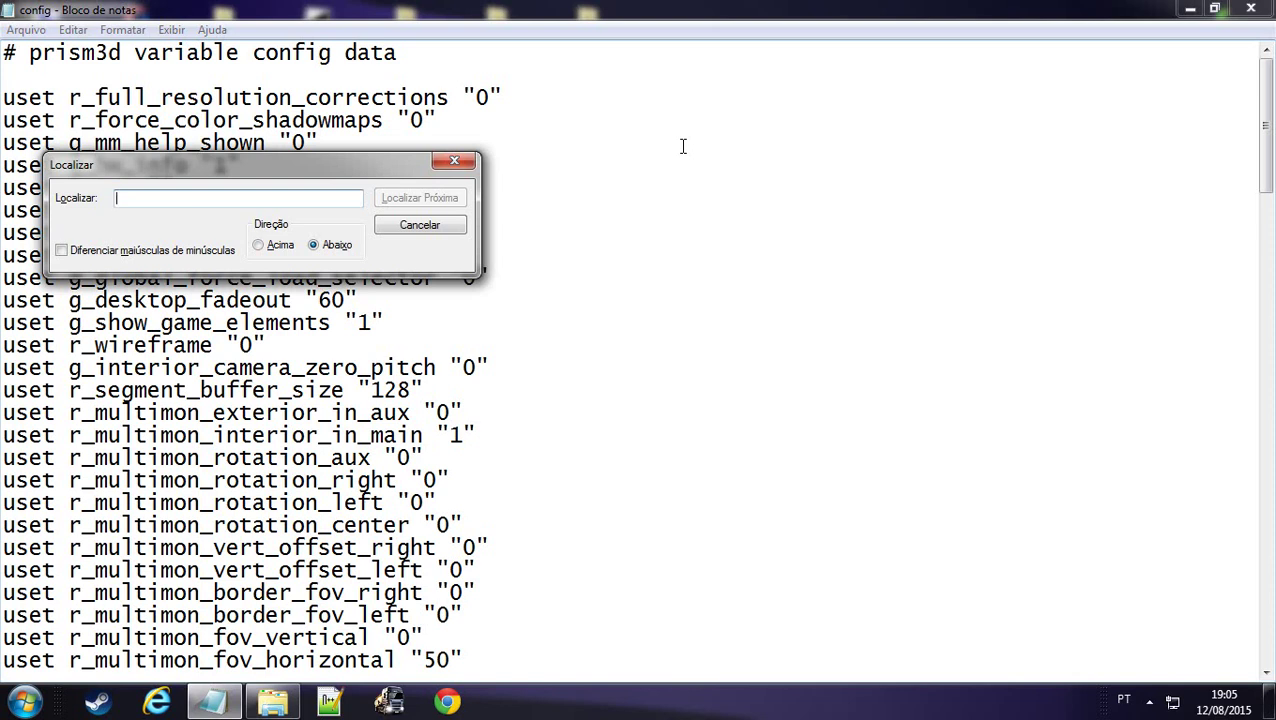
drag(271, 176, 584, 140)
click(461, 161)
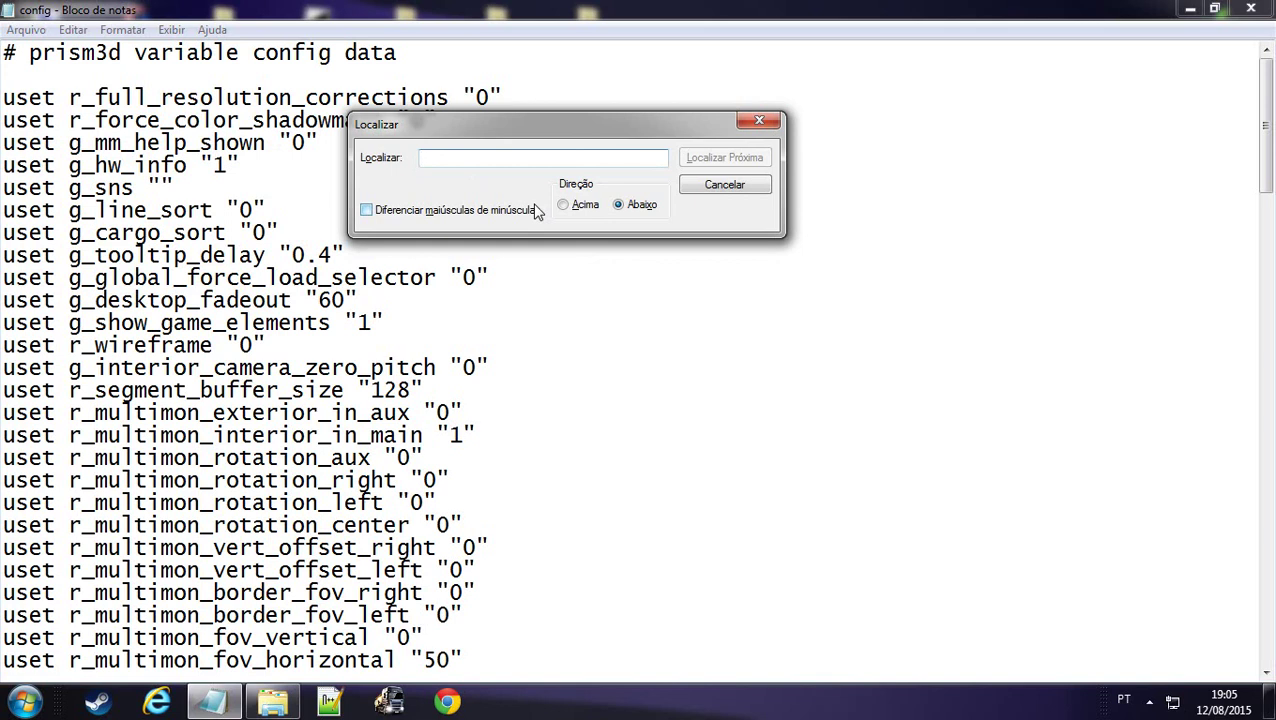
text(develope)
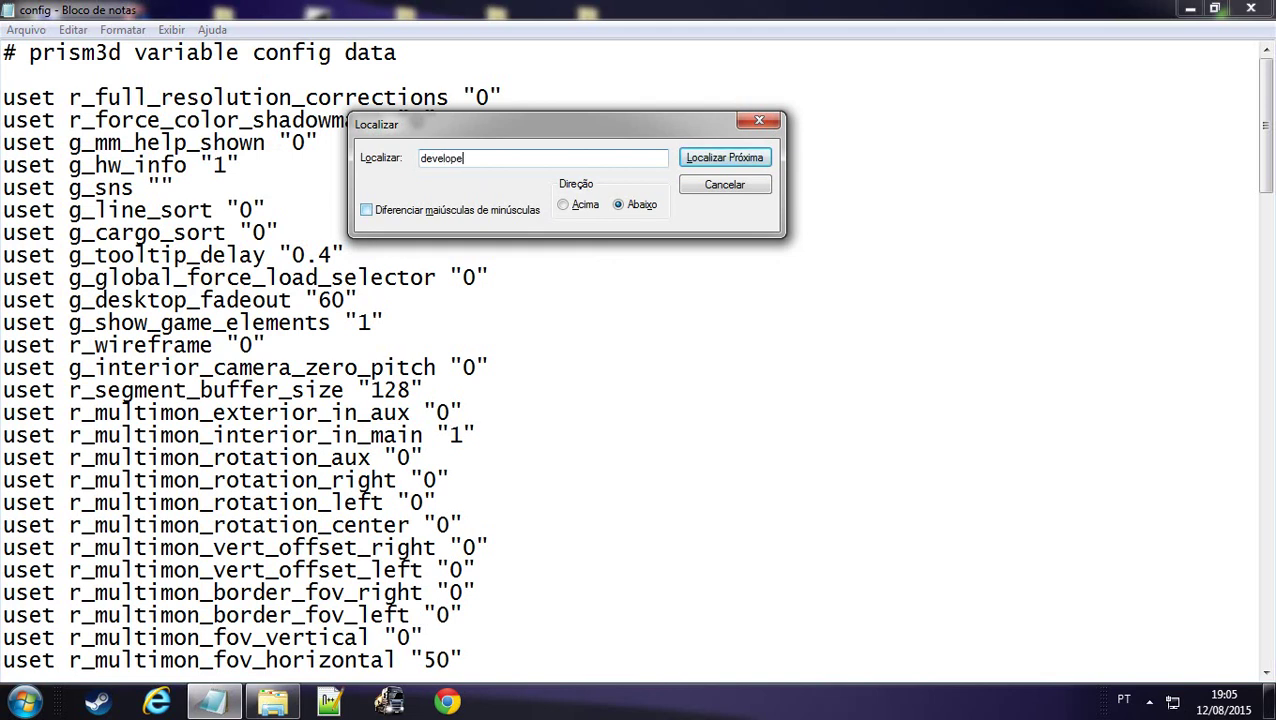
text(r)
key(Return)
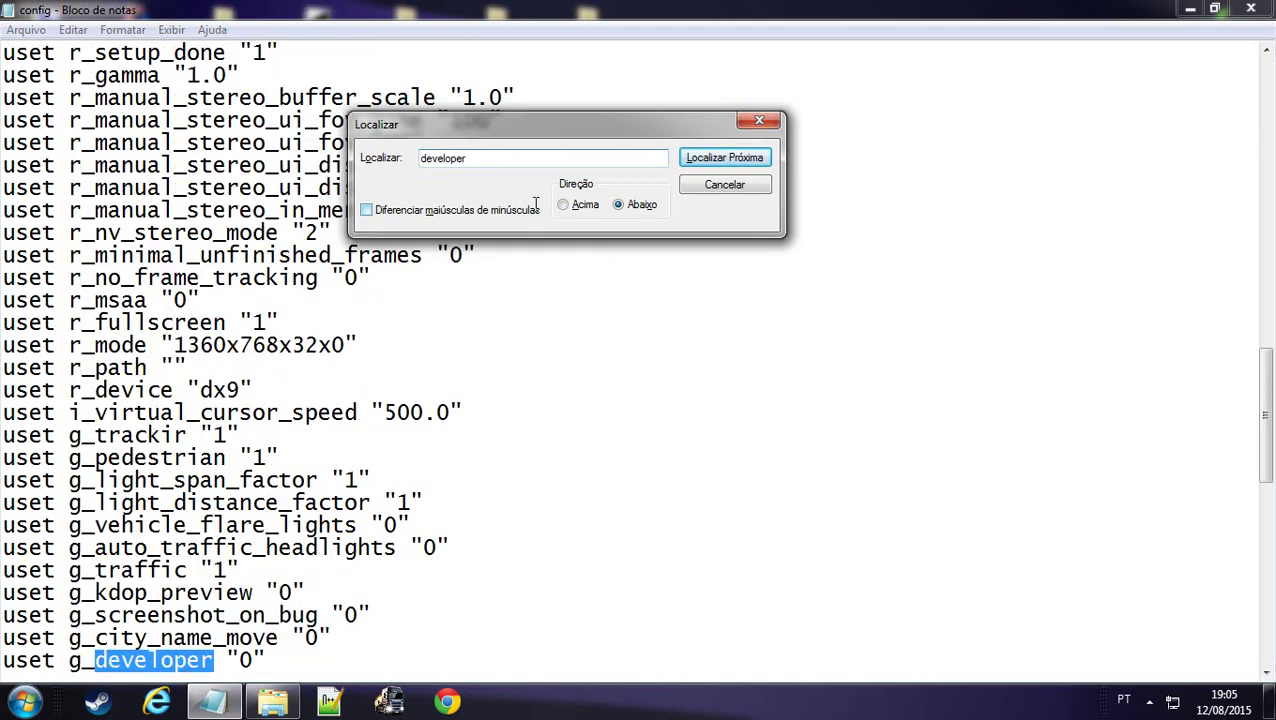
click(761, 120)
double_click(65, 658)
click(238, 662)
double_click(244, 661)
text(1)
Find the g_console setting in the config file and set its value to 1
key(ctrl+f)
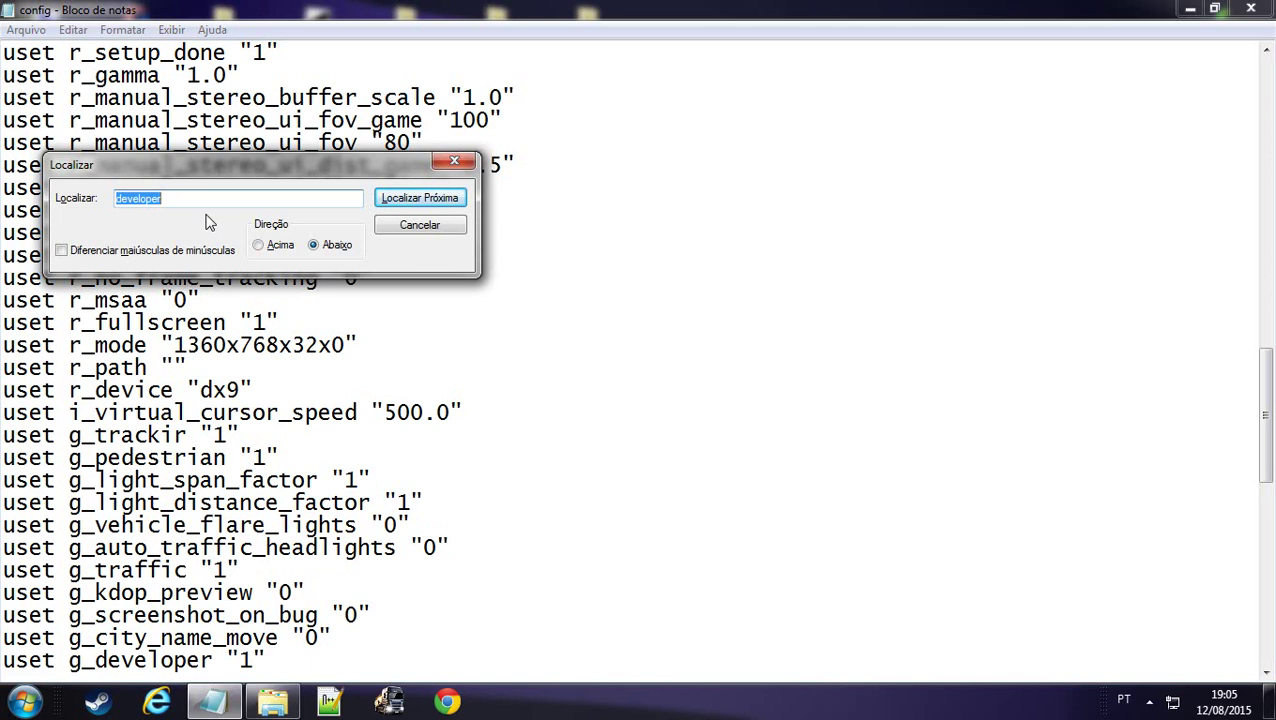
text(console)
key(Return)
click(454, 160)
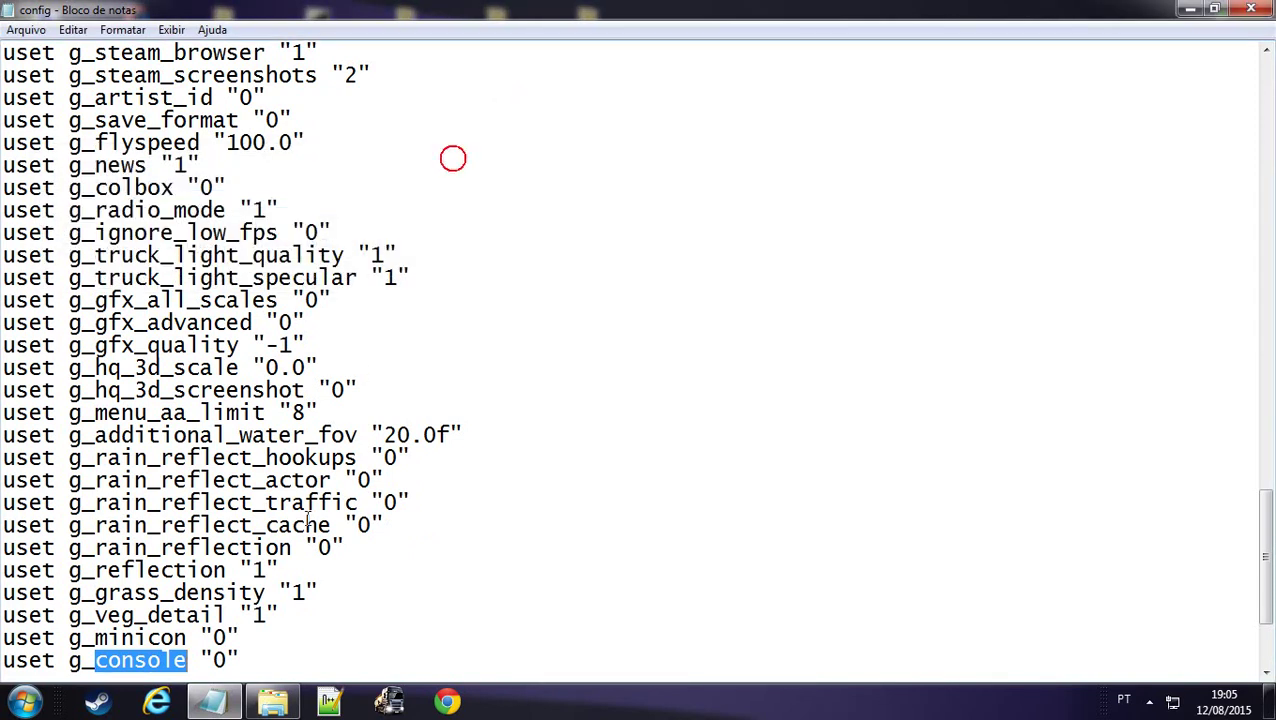
click(167, 672)
drag(94, 638, 220, 638)
double_click(215, 637)
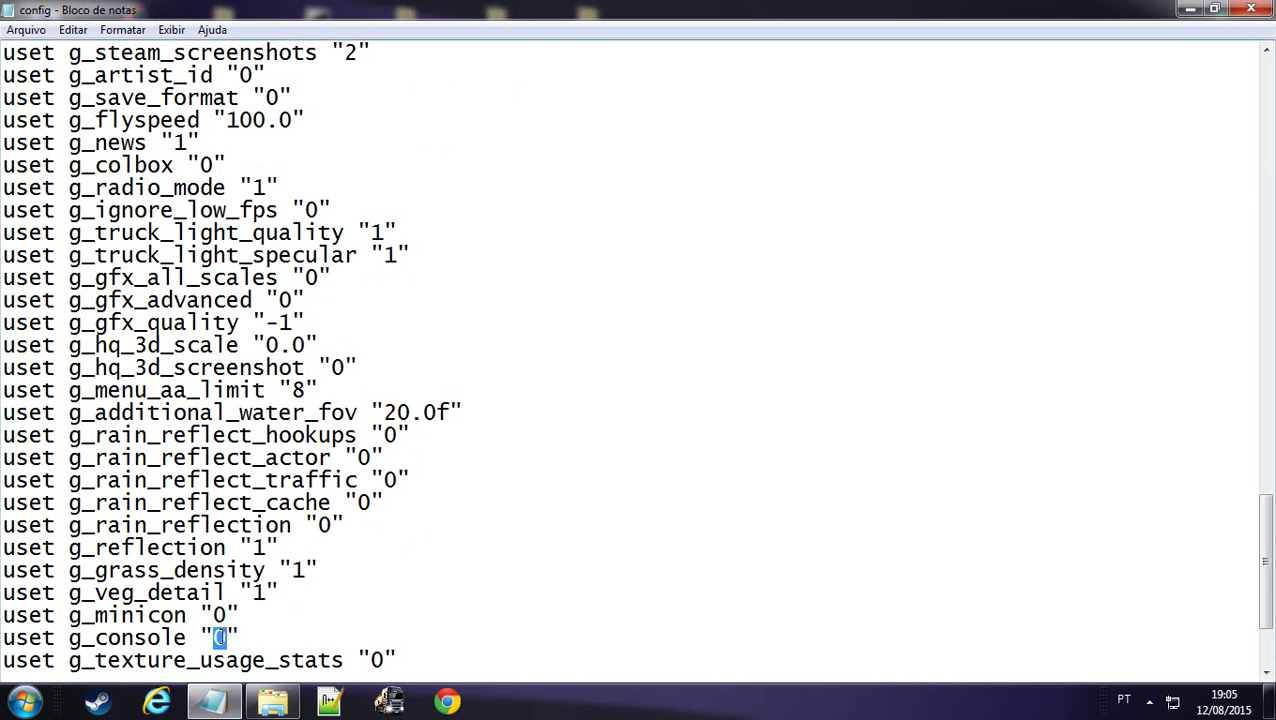
text(1)
Search the config file for "fullscreen", switching the search direction to upward
key(ctrl+f)
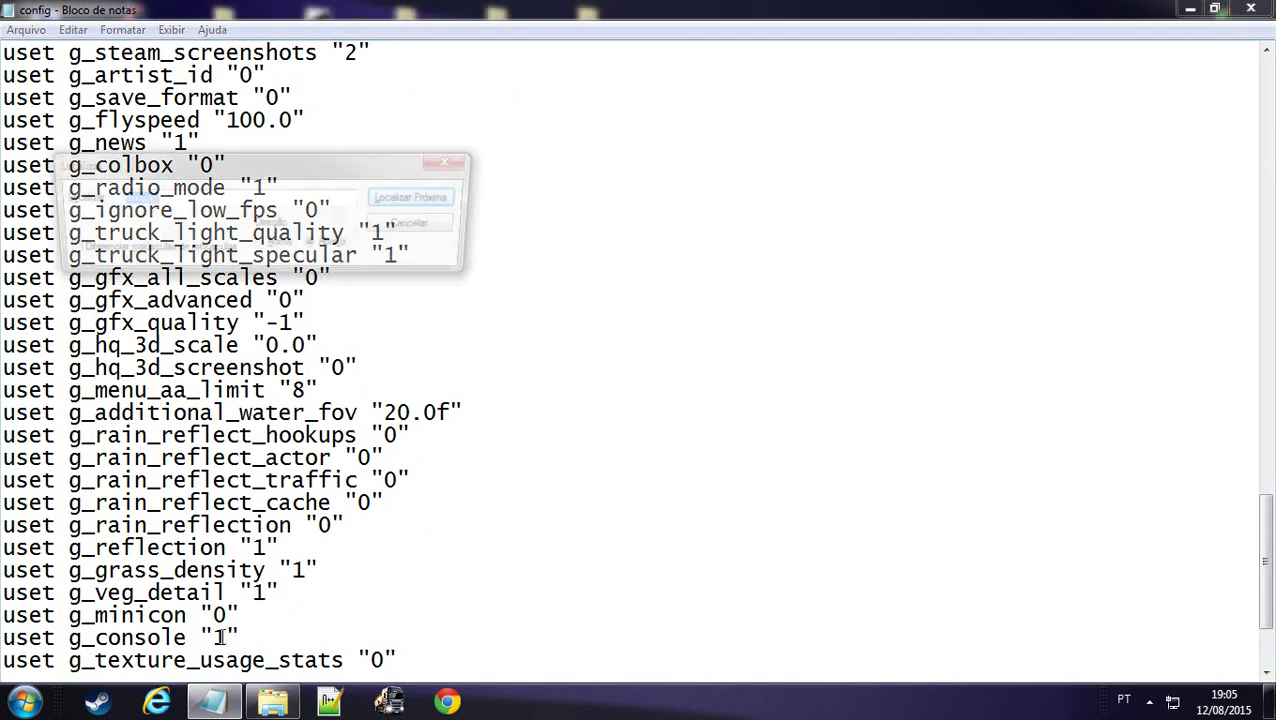
text(fullscreen)
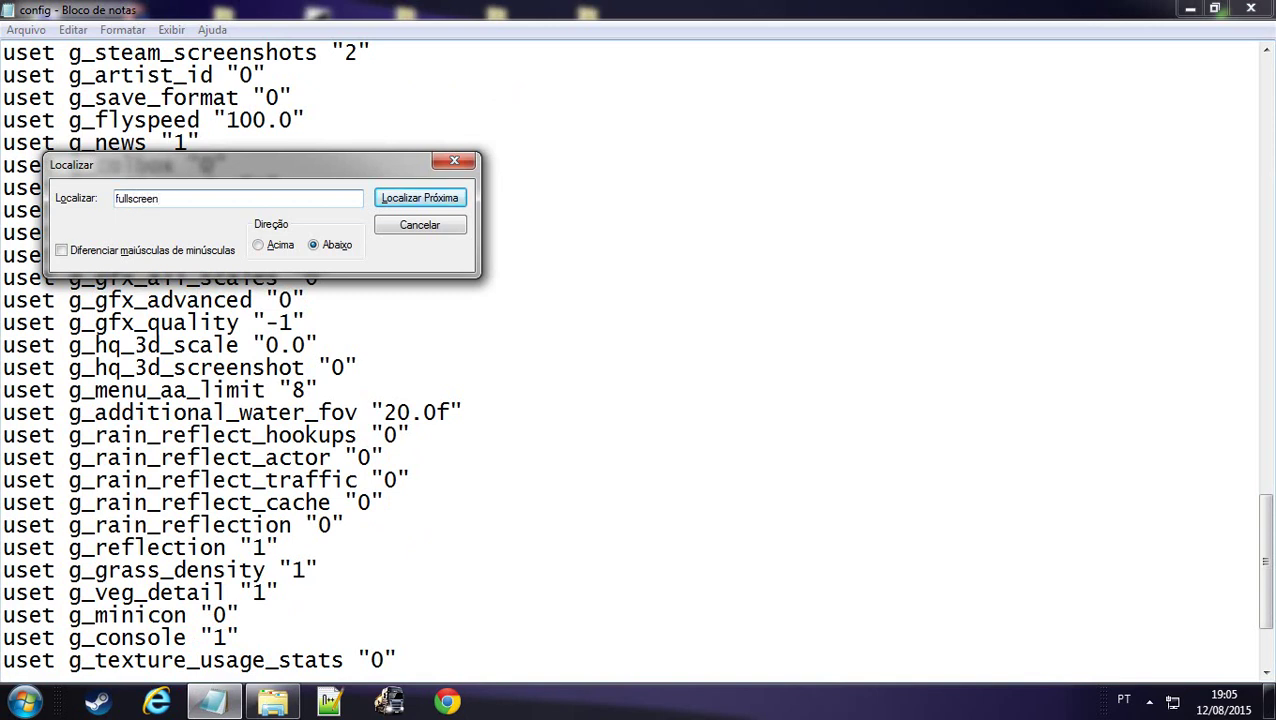
double_click(136, 204)
drag(136, 204, 183, 201)
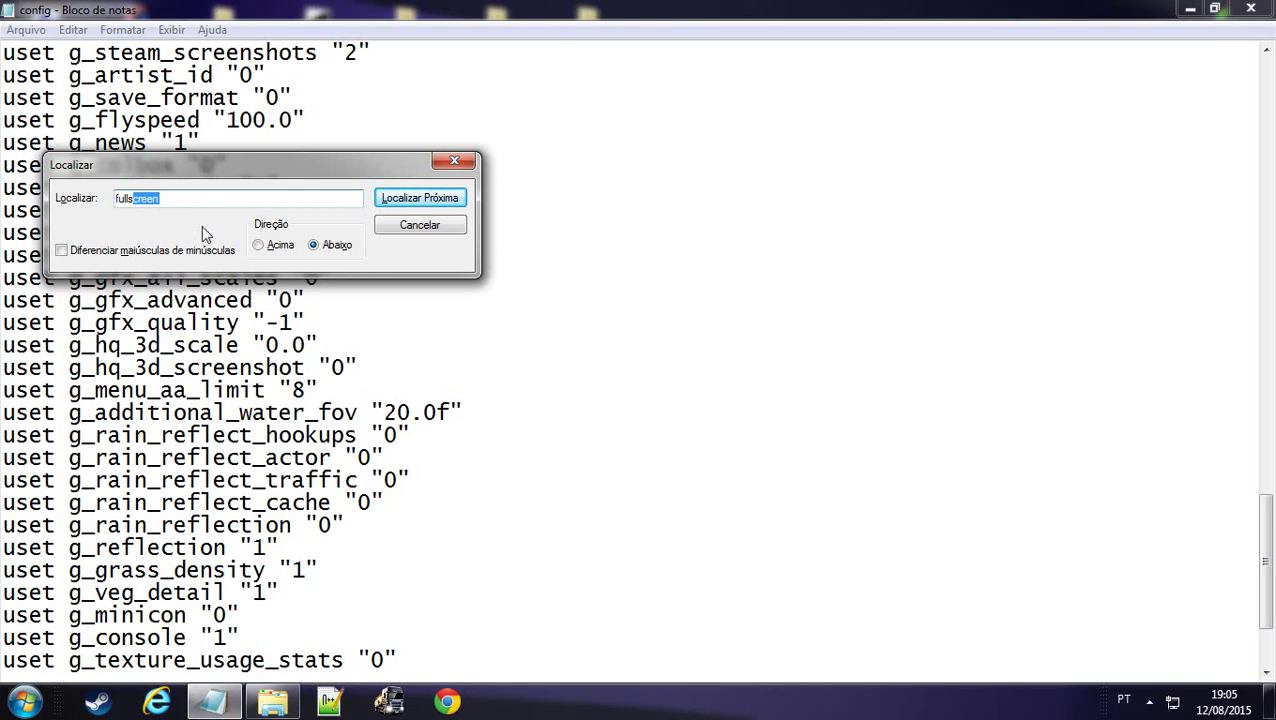
click(400, 199)
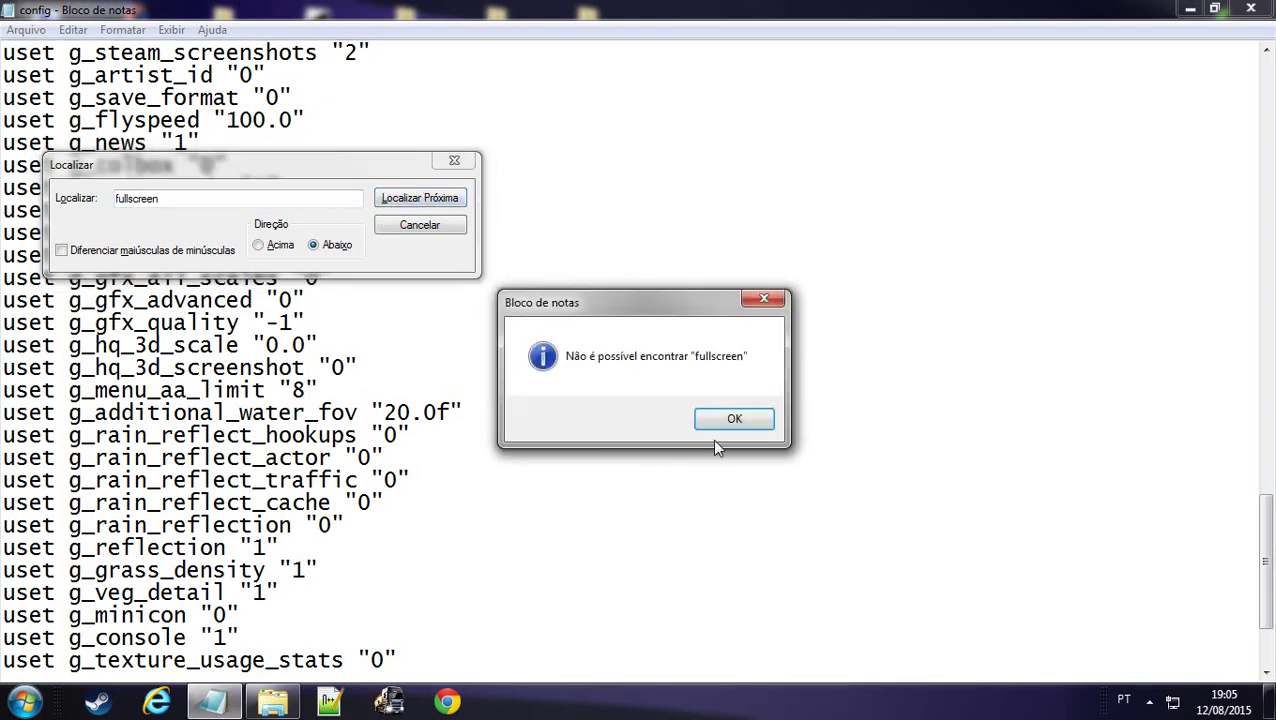
click(726, 419)
click(280, 245)
click(405, 199)
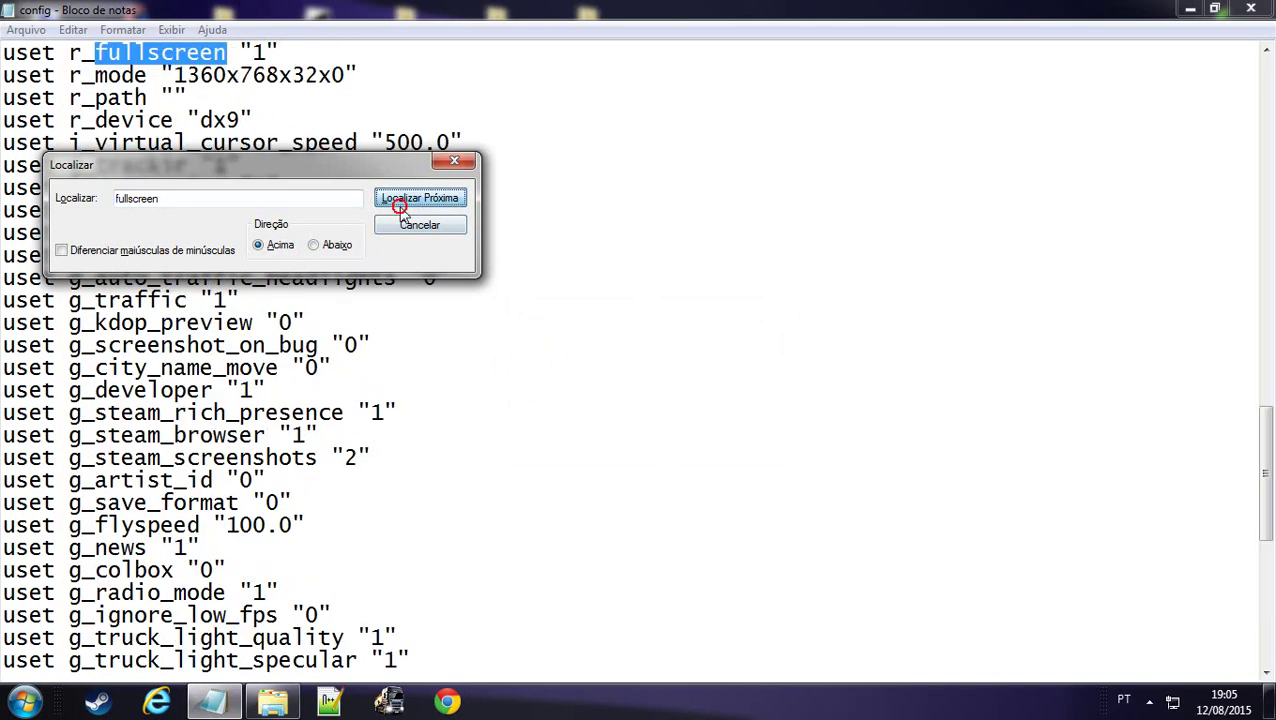
click(454, 161)
Set the value of r_fullscreen to 0
scroll(285, 265, up, 3)
drag(43, 254, 147, 255)
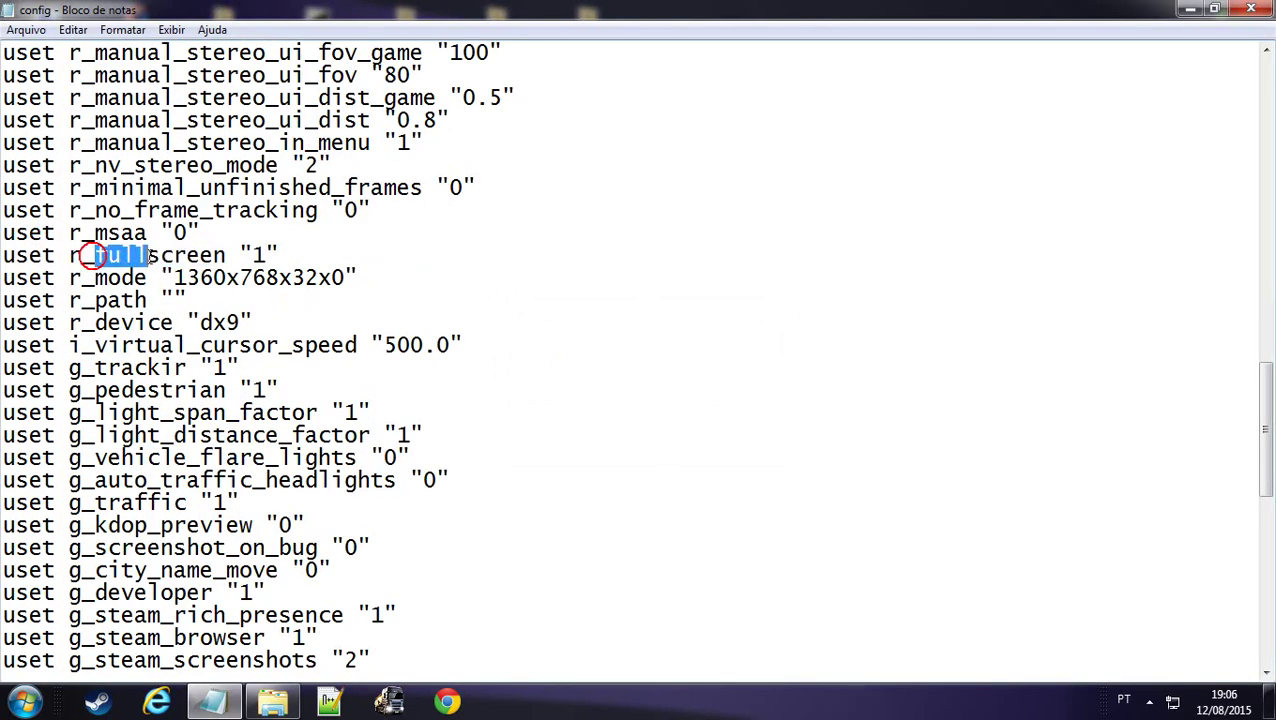
double_click(258, 255)
text(0)
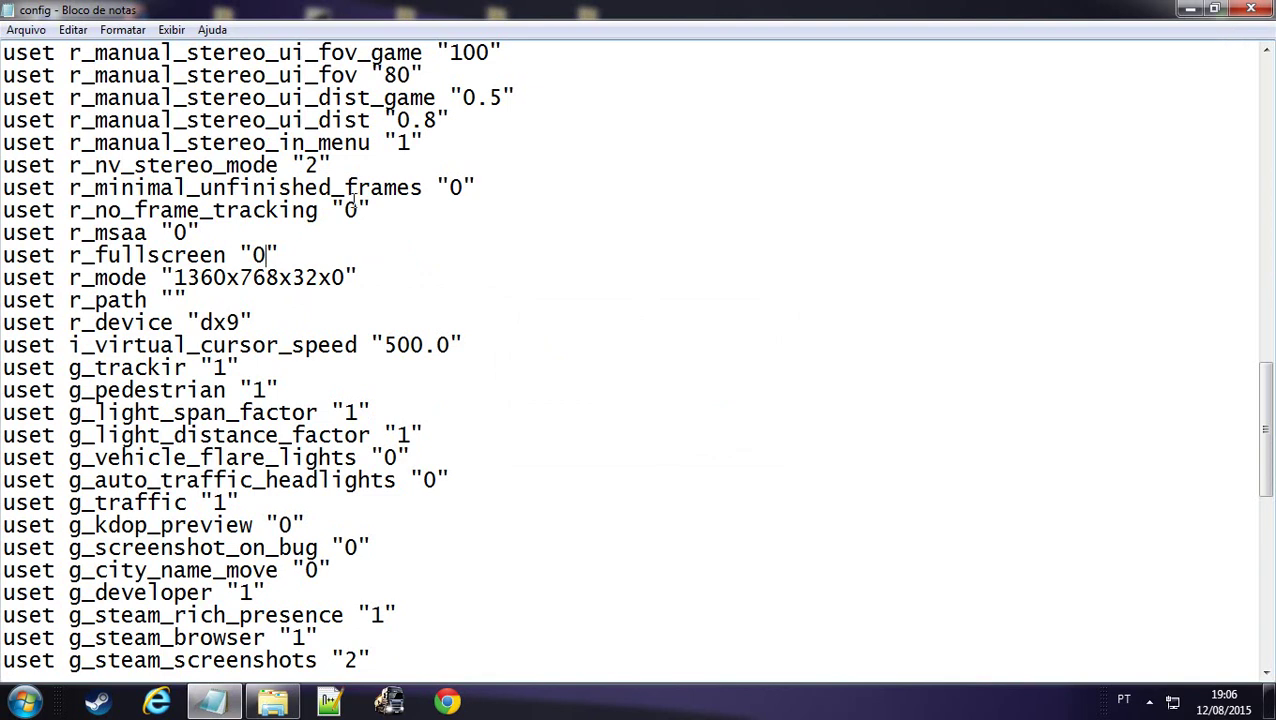
Close the config file with its changes saved and move the Euro Truck Simulator 2 documents window aside to uncover the desktop
drag(226, 255, 264, 255)
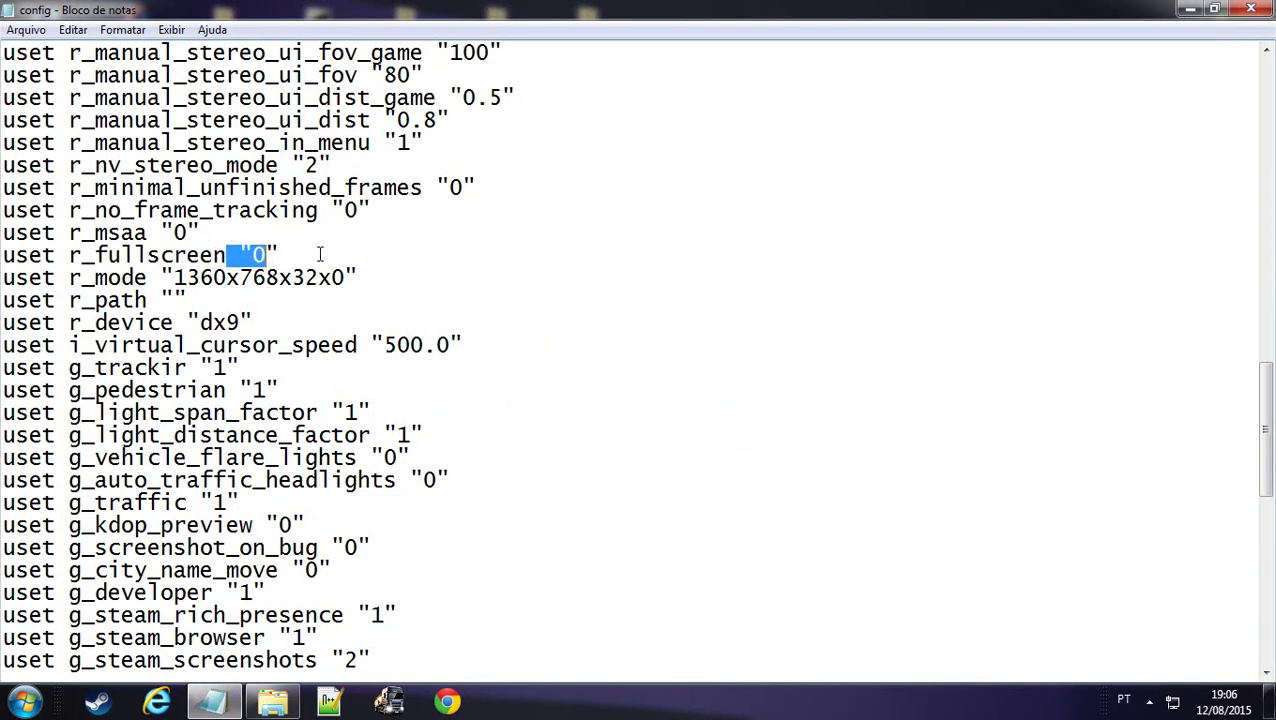
click(1251, 9)
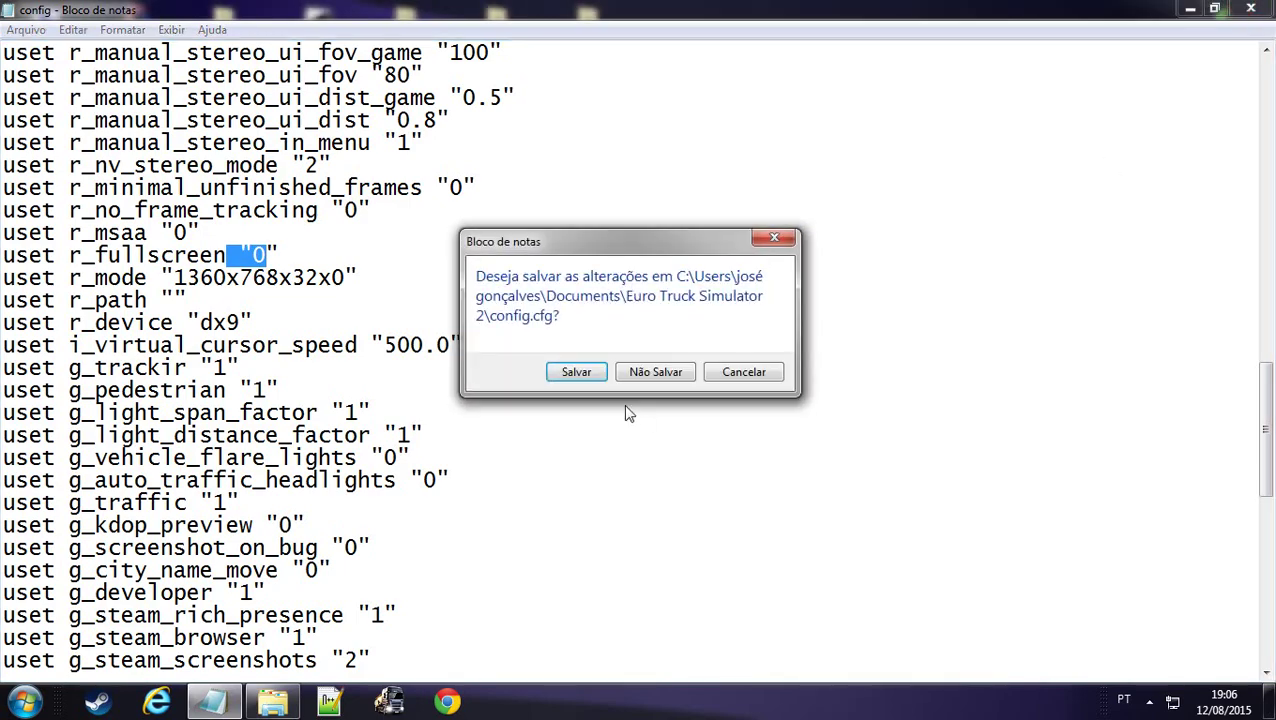
click(585, 375)
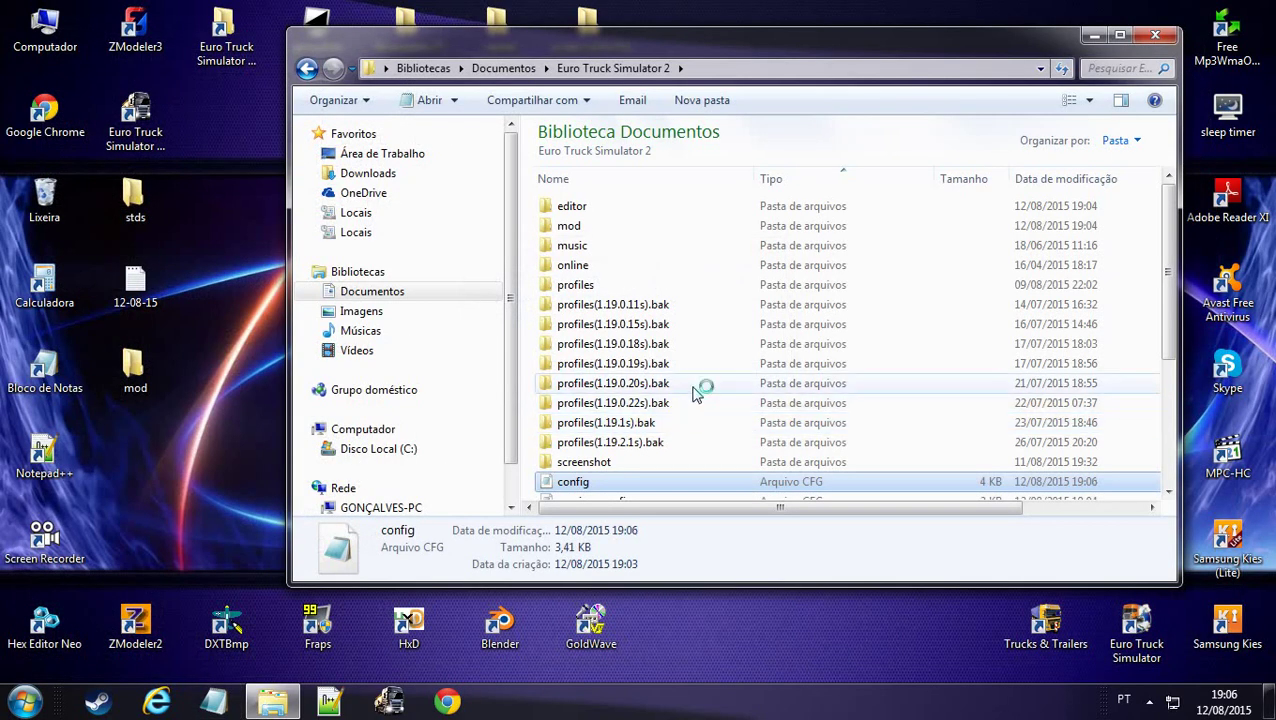
drag(600, 40, 869, 98)
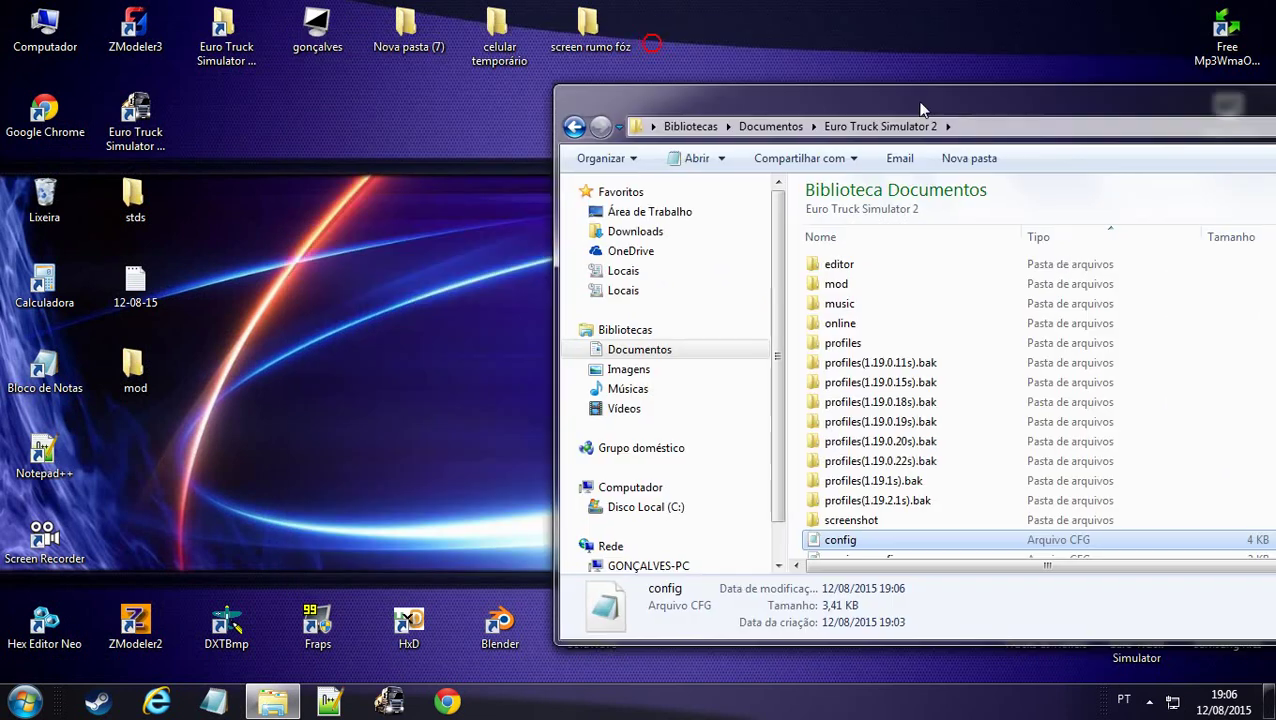
click(426, 203)
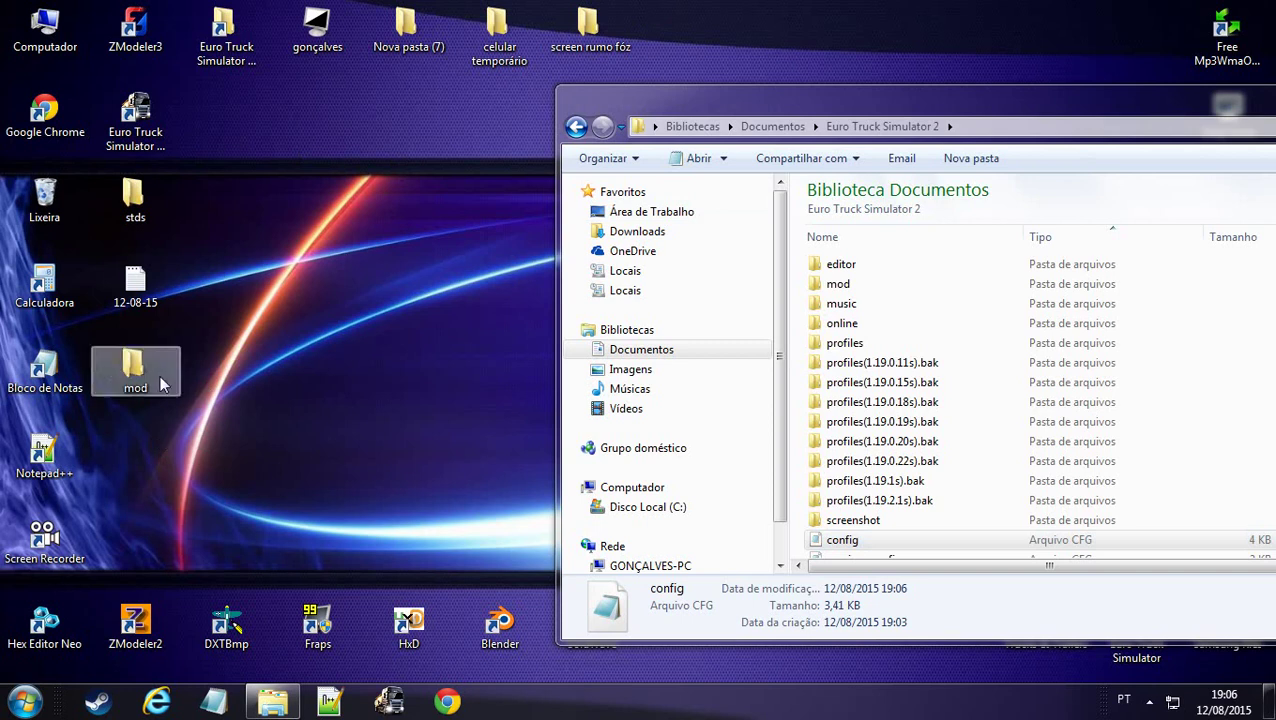
Open the game's file location from its desktop shortcut's properties and go up to the main Euro Truck Simulator 2 installation folder
right_click(148, 134)
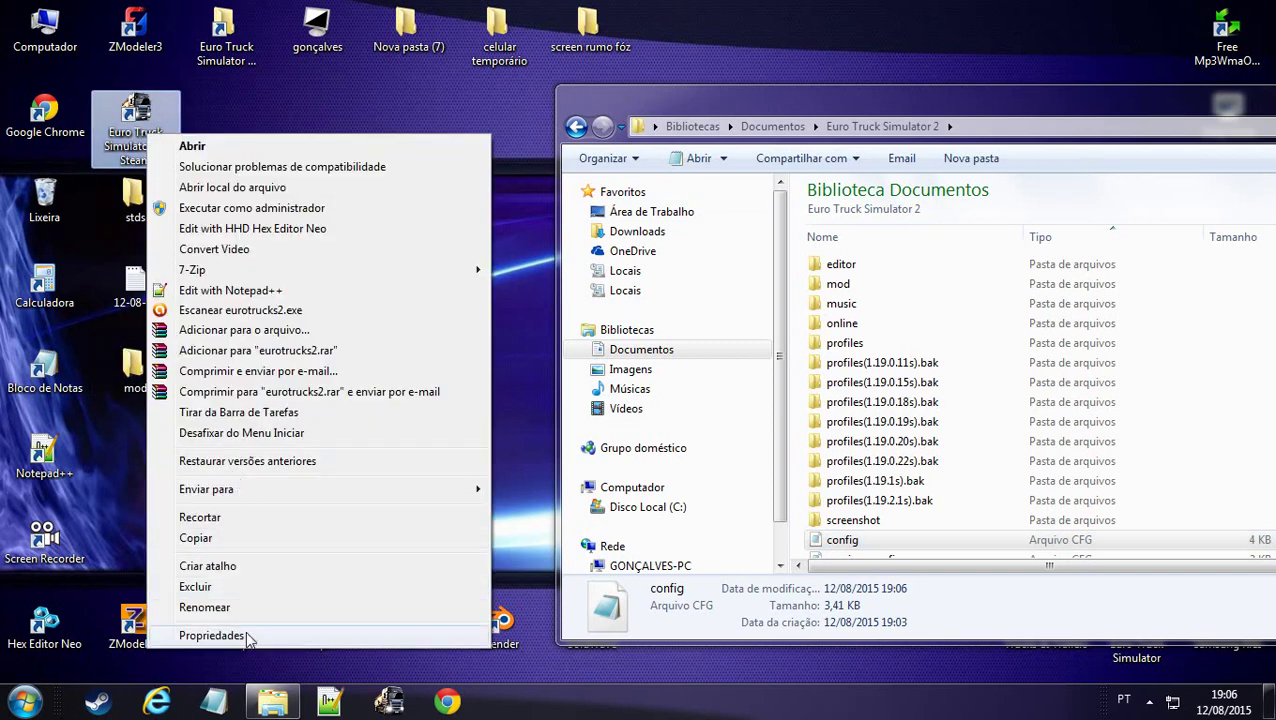
click(247, 636)
drag(295, 148, 483, 131)
click(415, 448)
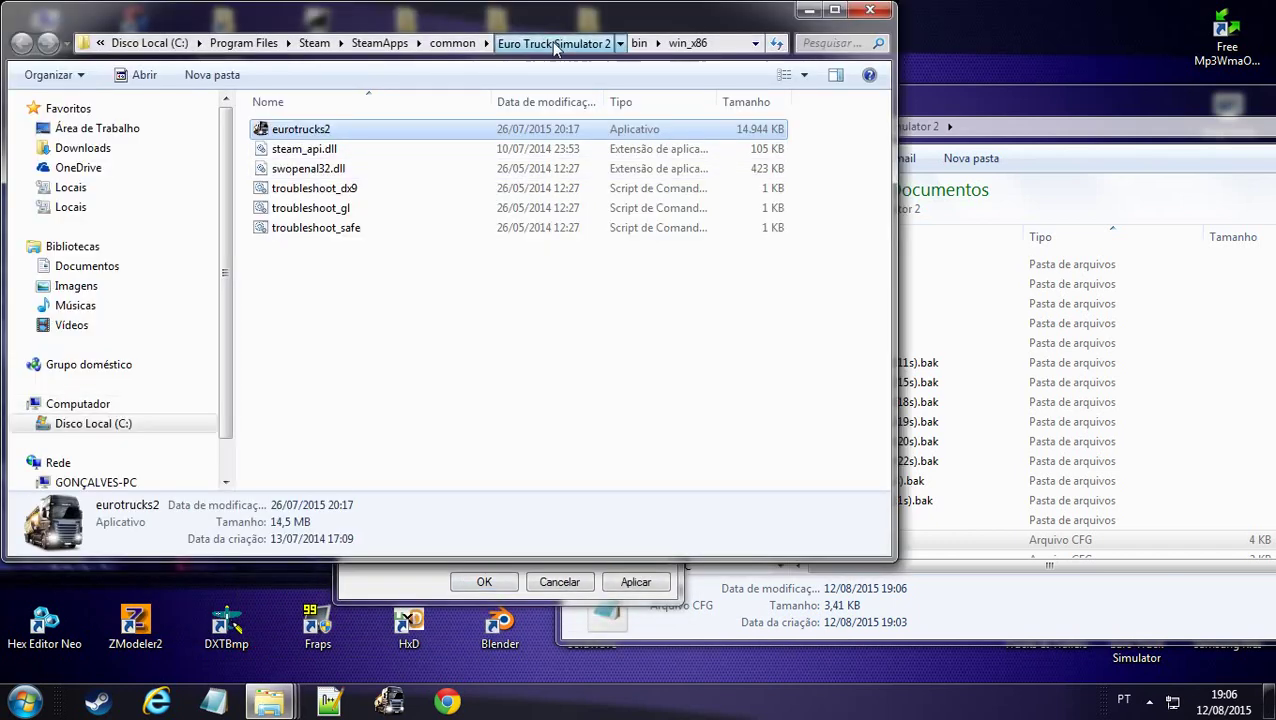
click(552, 43)
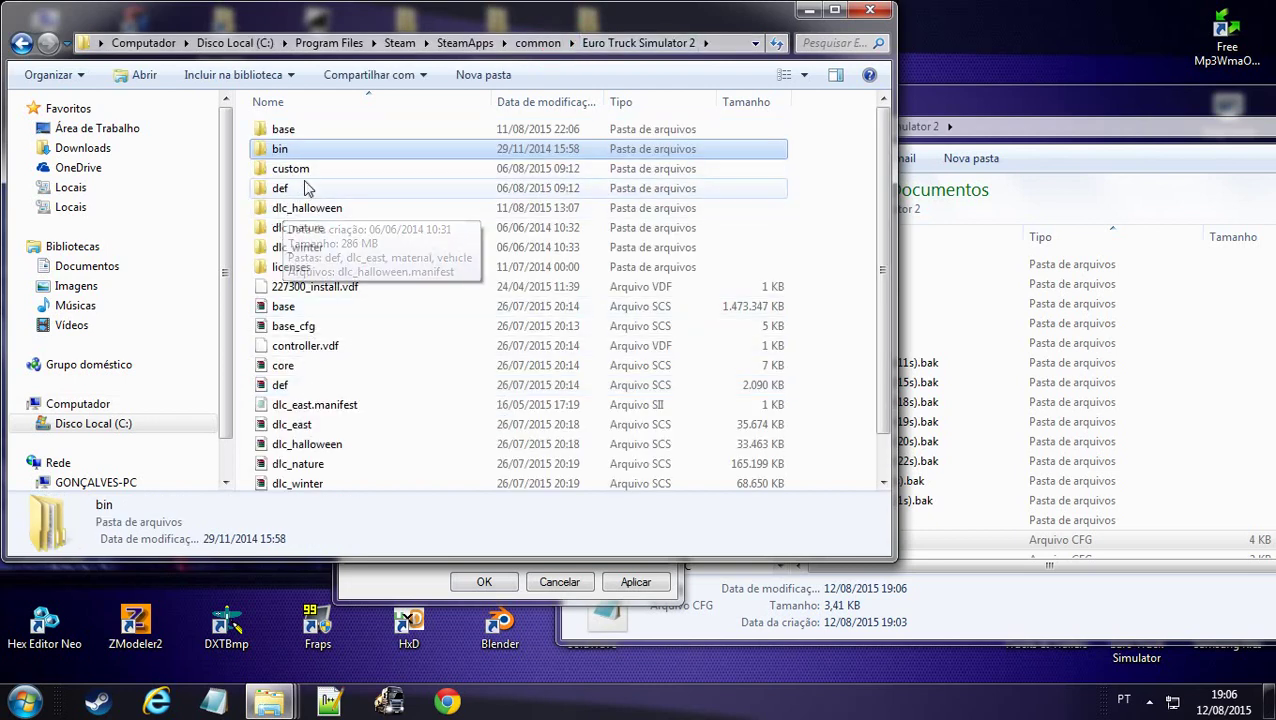
Open the base folder in the game's installation directory and look through its extracted contents
scroll(310, 330, down, 1)
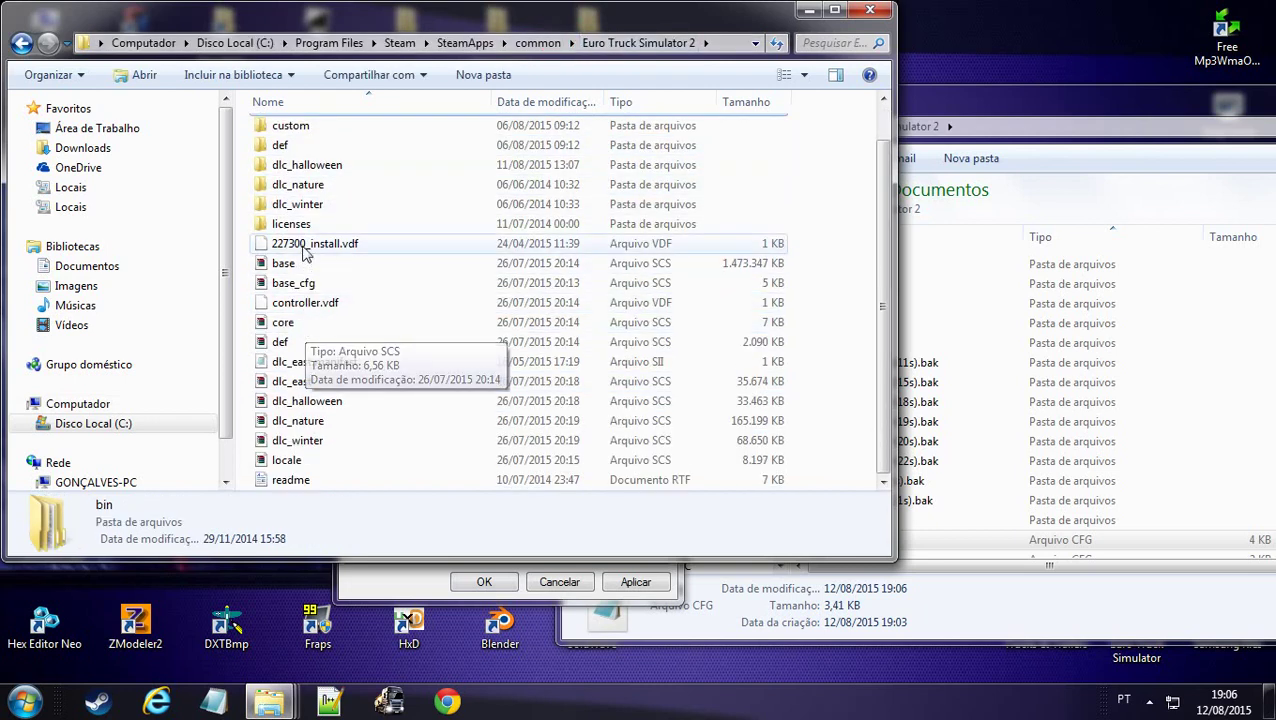
scroll(305, 330, up, 1)
click(284, 129)
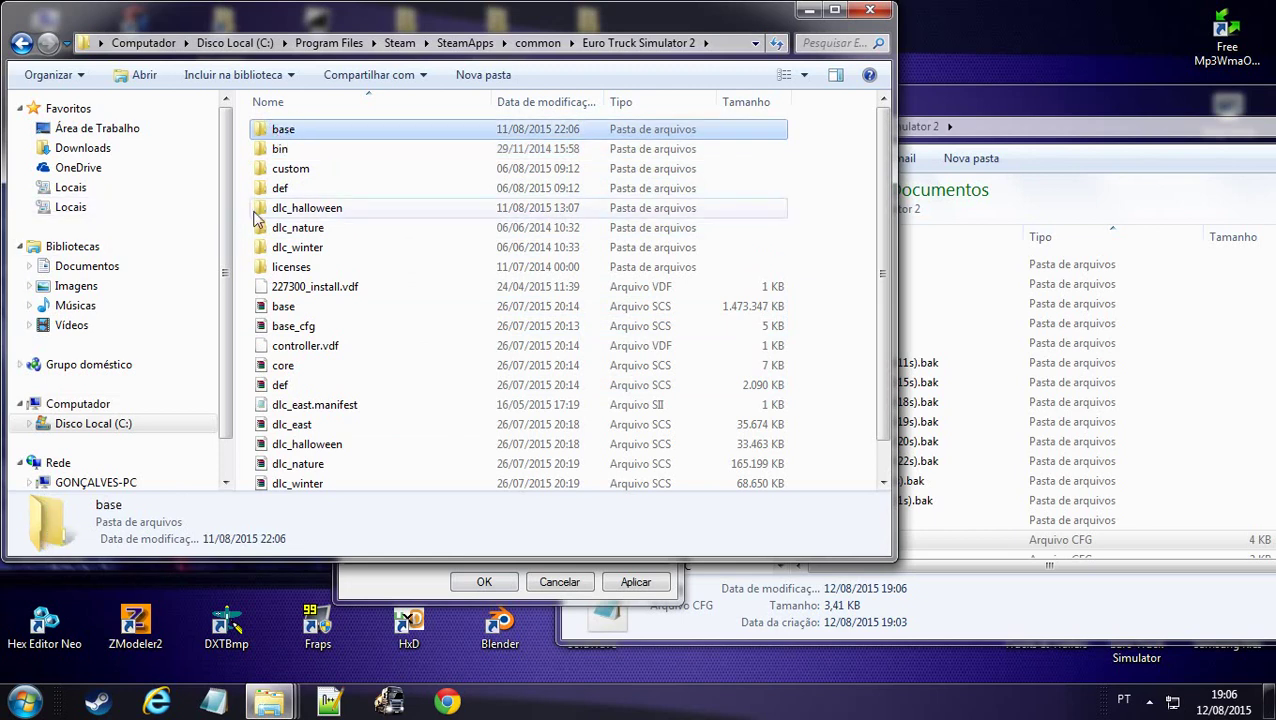
double_click(287, 130)
scroll(322, 382, down, 1)
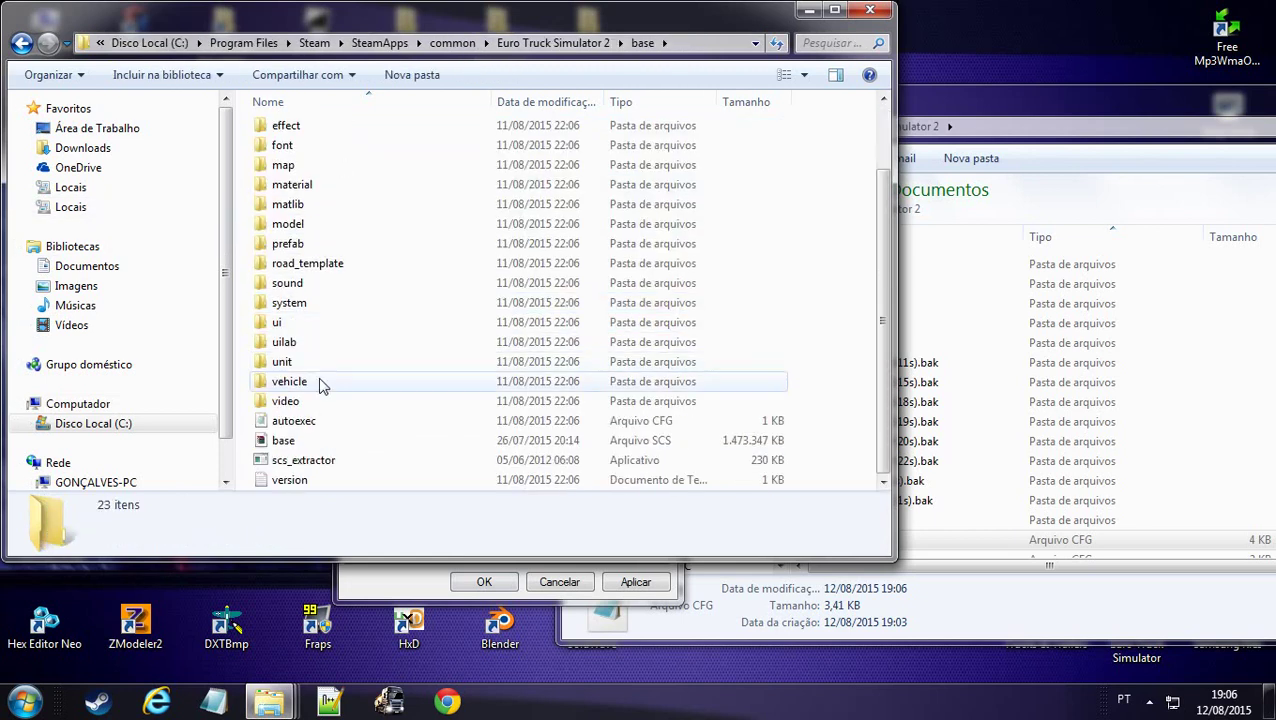
scroll(324, 428, up, 1)
scroll(324, 428, down, 1)
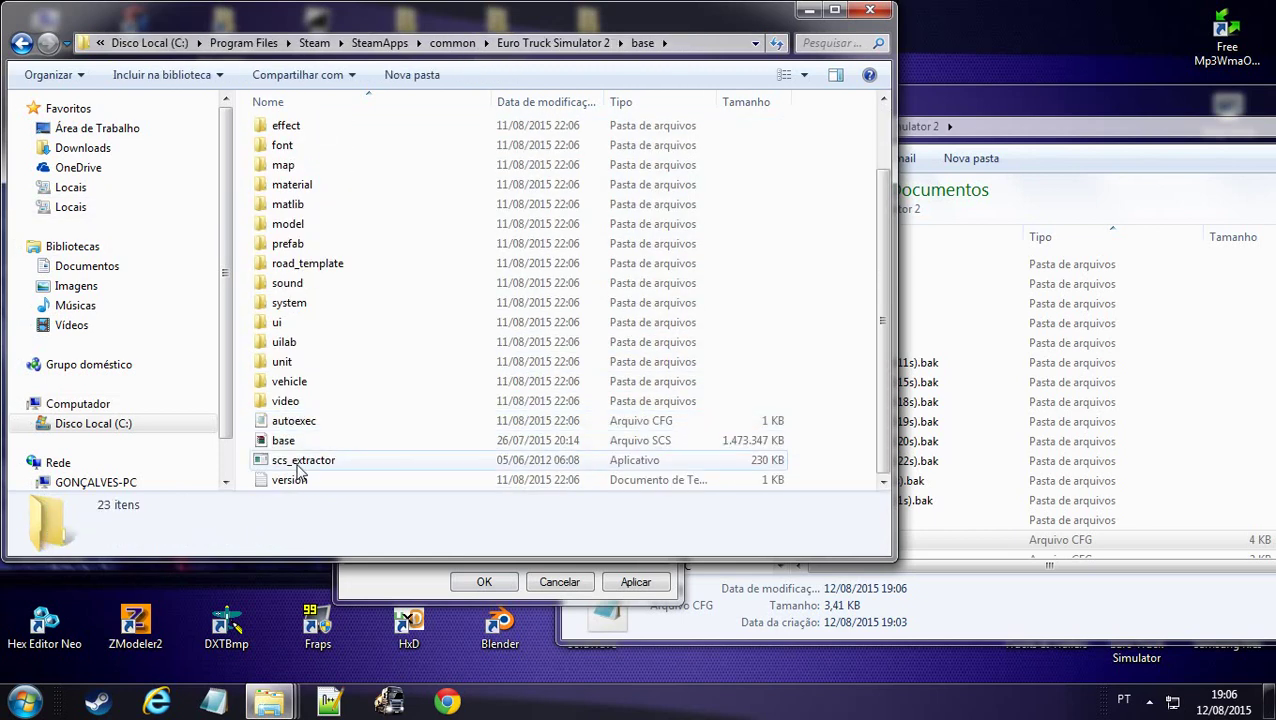
Delete the scs_extractor application from the base folder
click(360, 462)
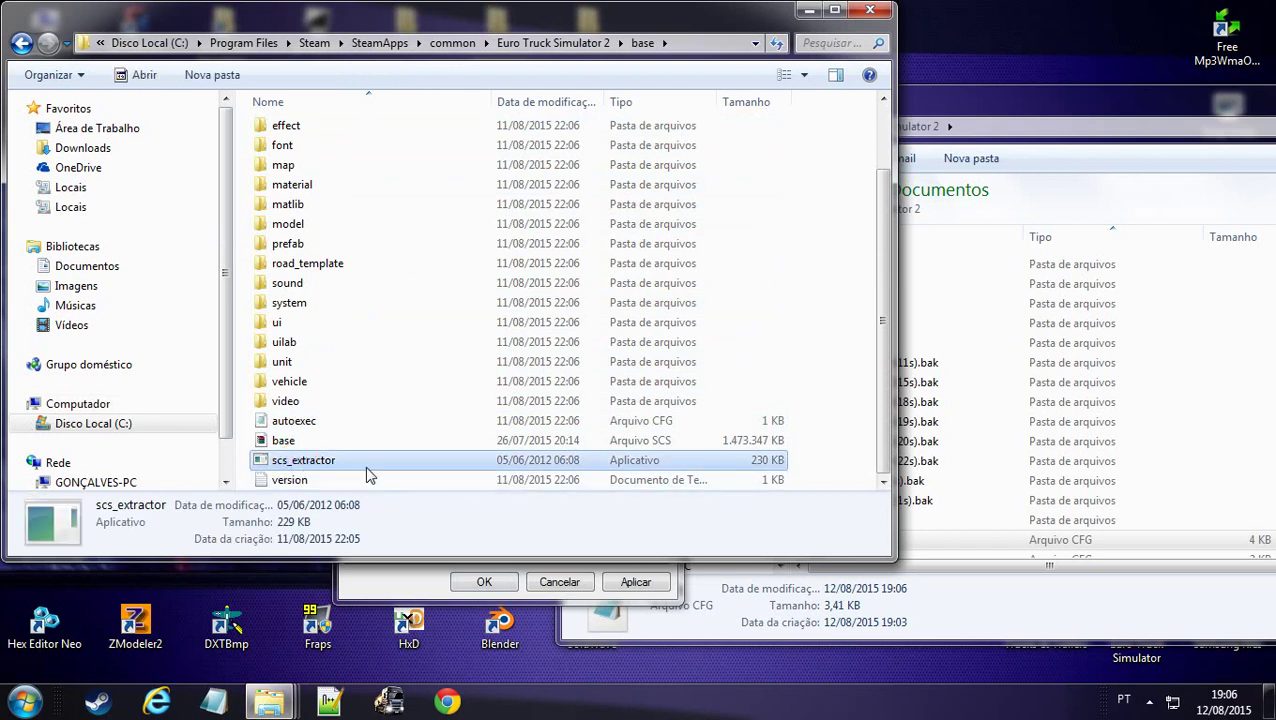
right_click(316, 462)
click(398, 614)
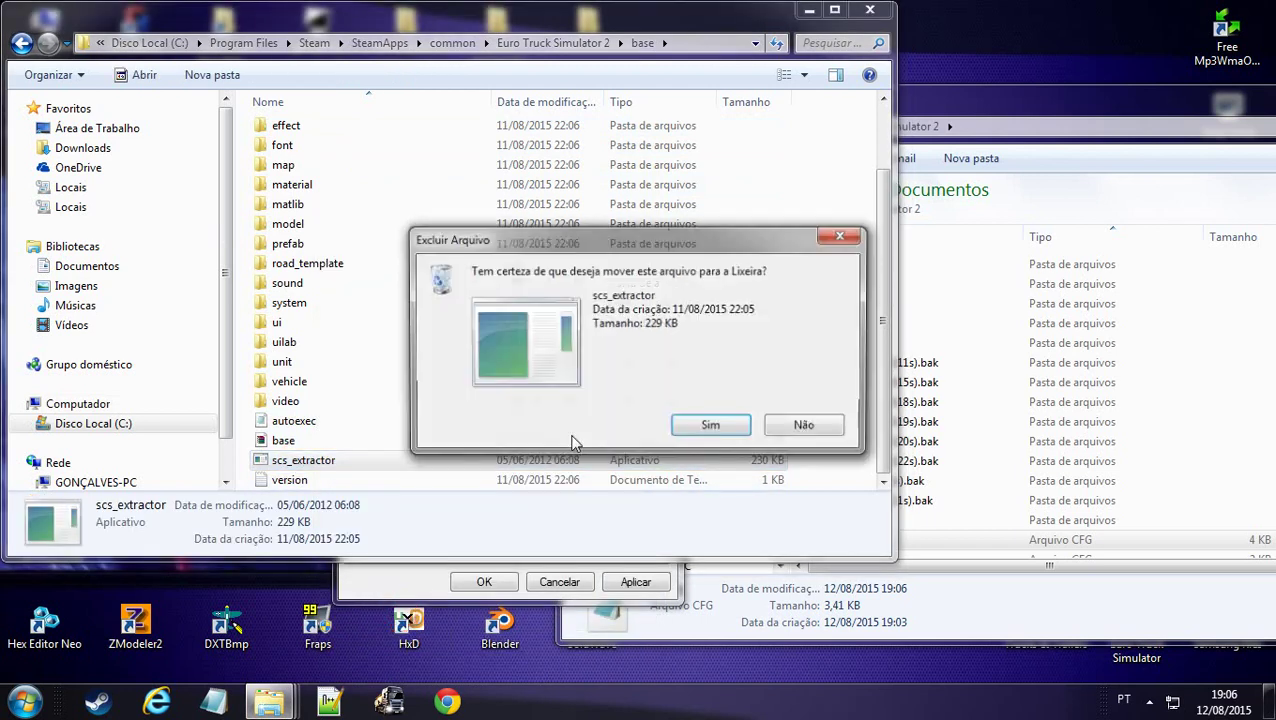
click(699, 418)
Delete the copied base SCS archive from inside the base folder
click(305, 460)
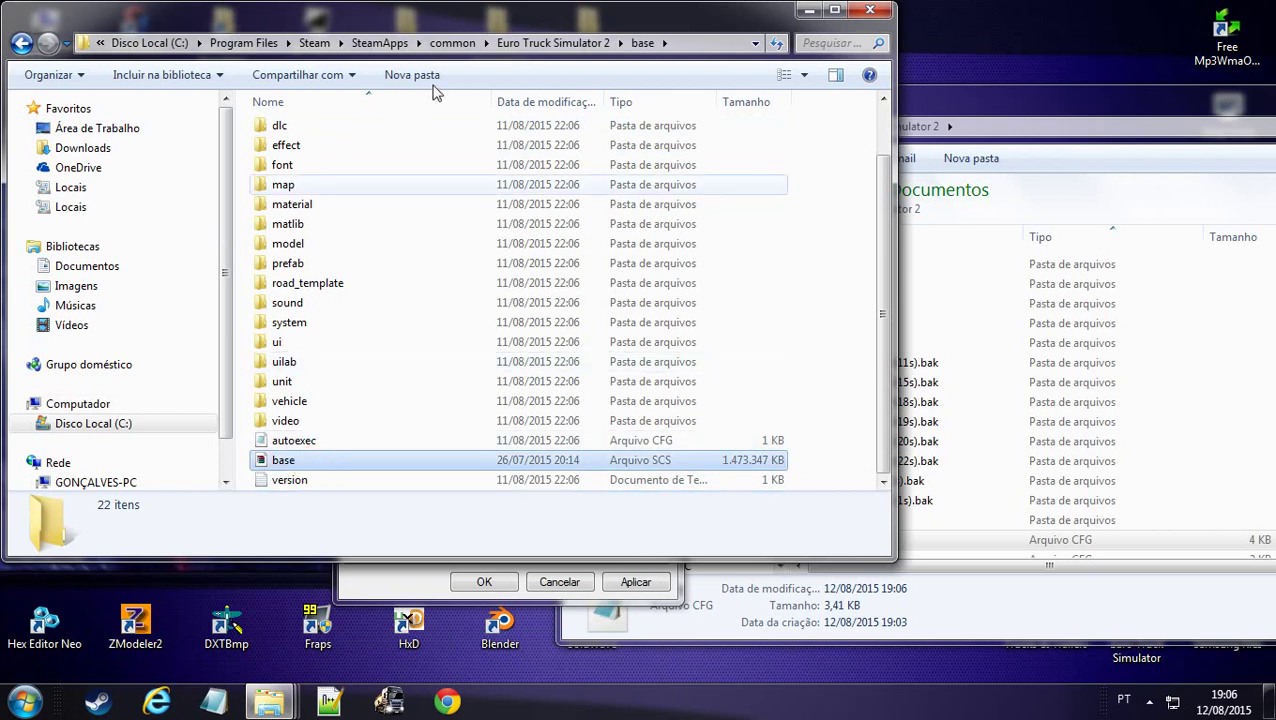
click(292, 457)
right_click(292, 462)
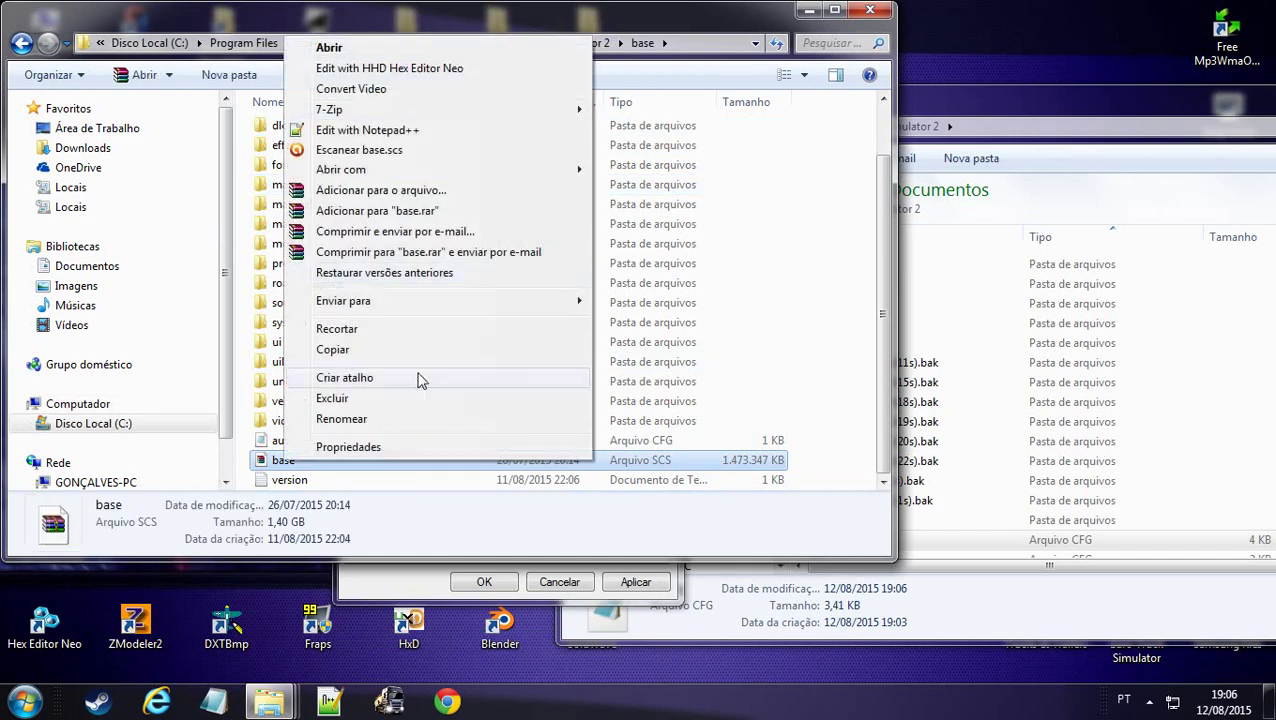
click(393, 419)
right_click(265, 467)
click(350, 392)
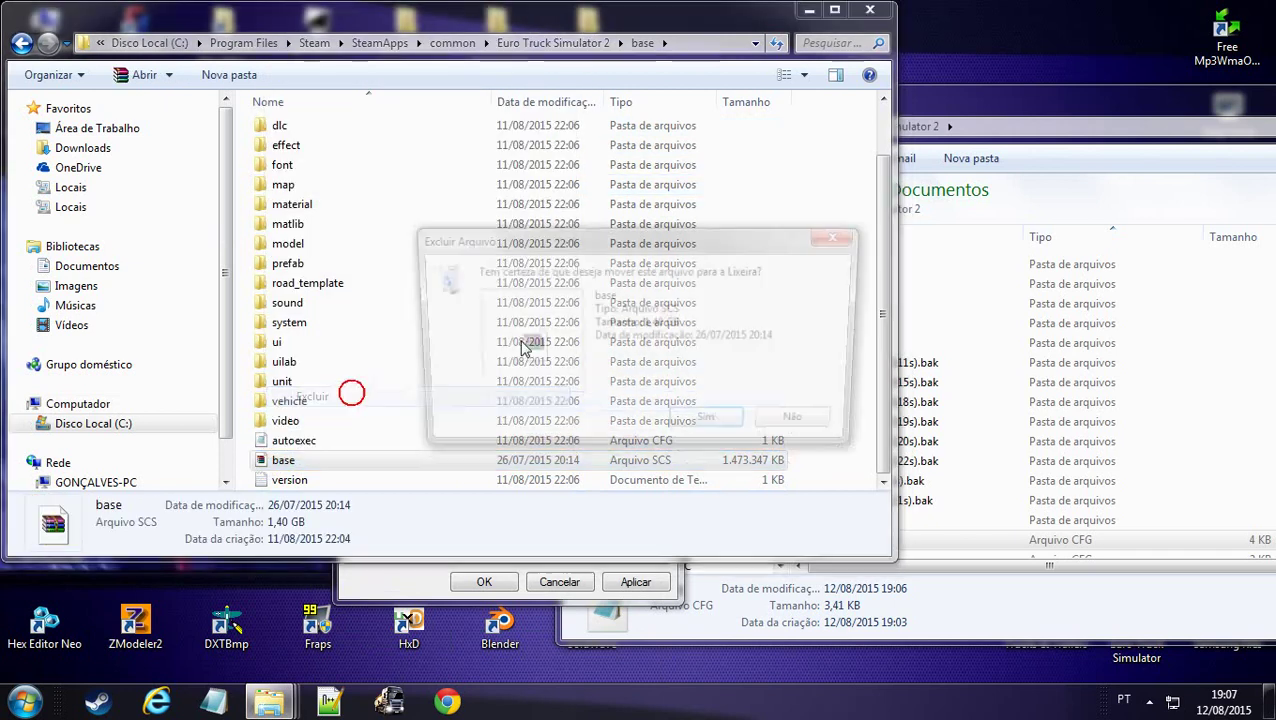
click(703, 426)
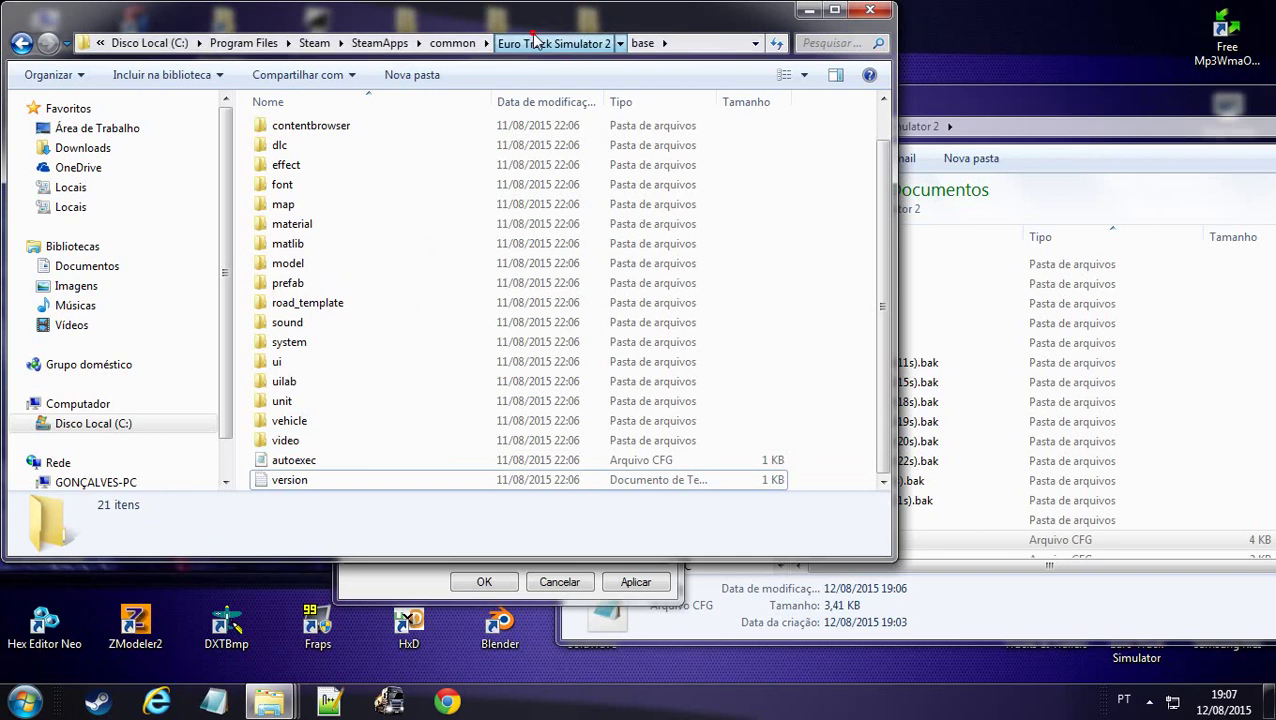
Return to the main Euro Truck Simulator 2 installation folder and highlight the loose files listed below its subfolders
click(553, 43)
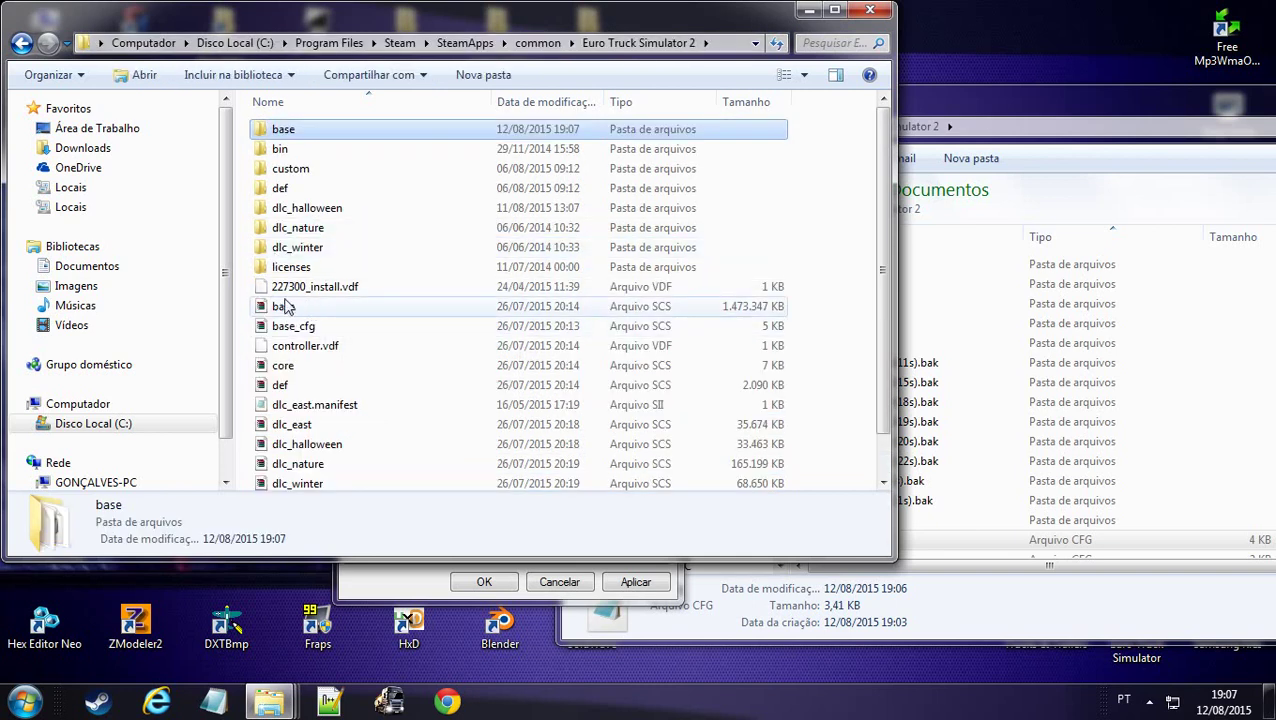
drag(240, 286, 340, 557)
scroll(300, 400, up, 1)
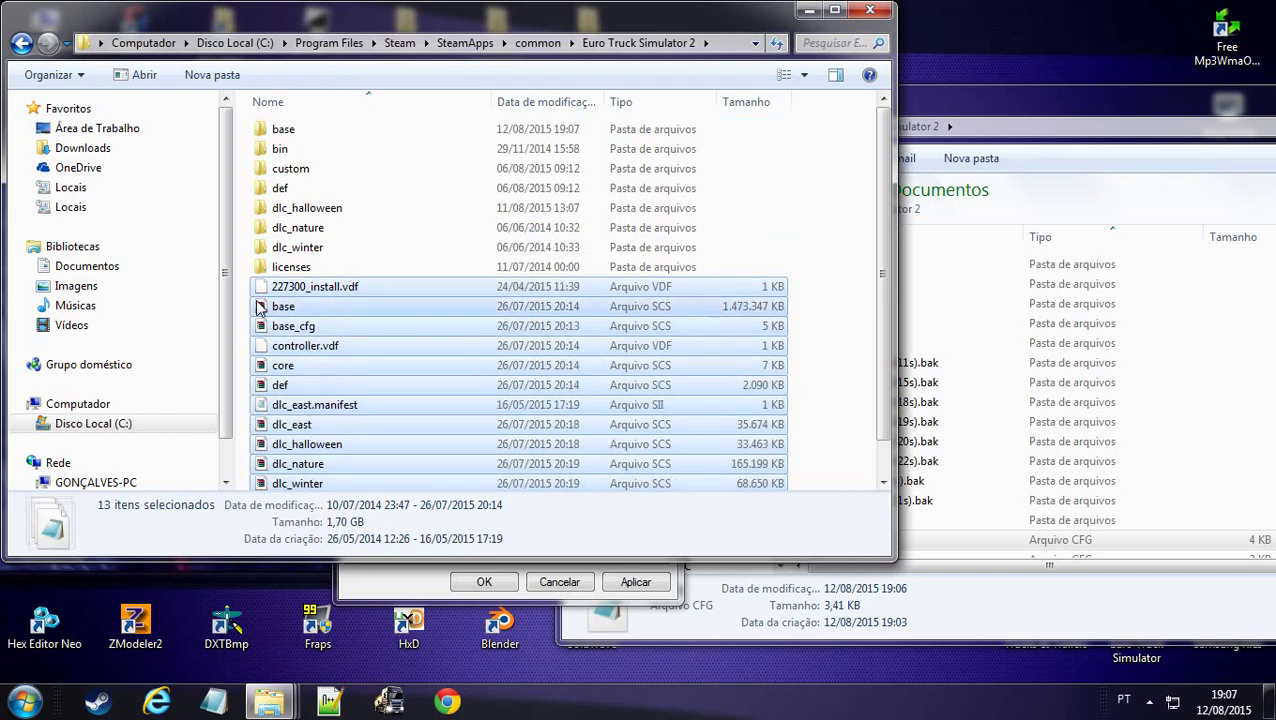
click(246, 312)
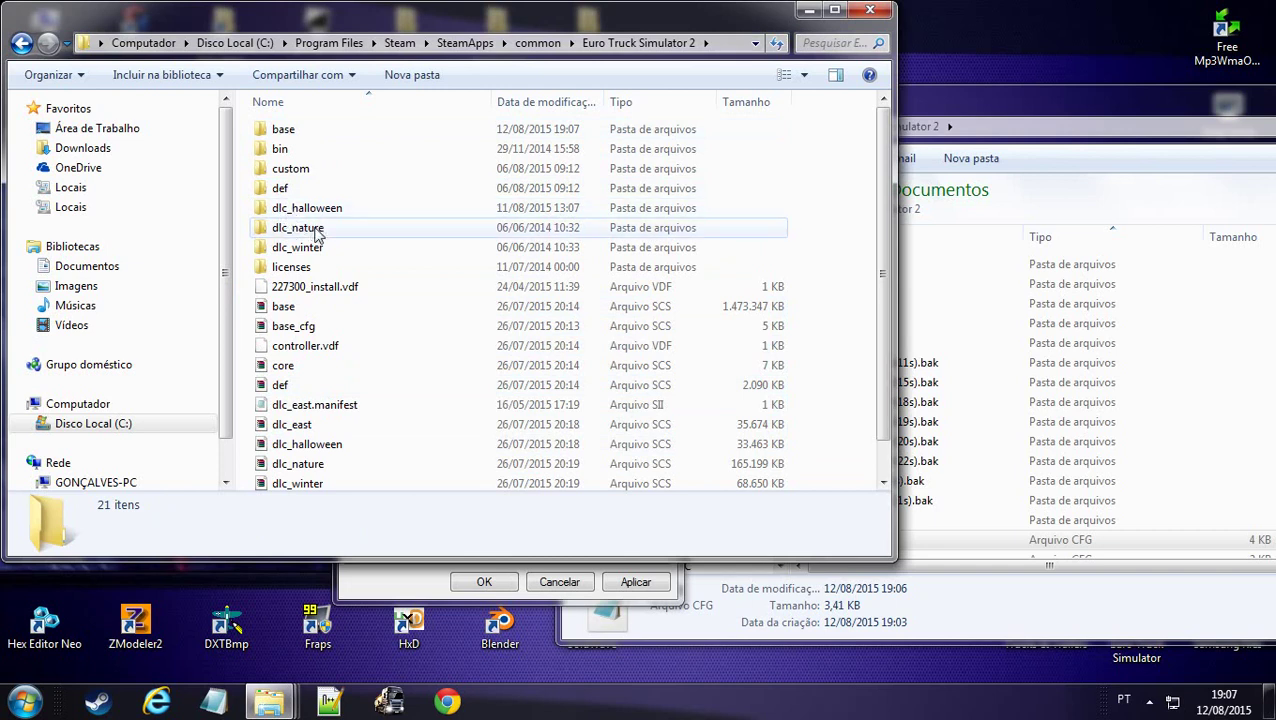
Open the map folder inside the base folder of the game's installation directory
drag(1164, 93, 1187, 130)
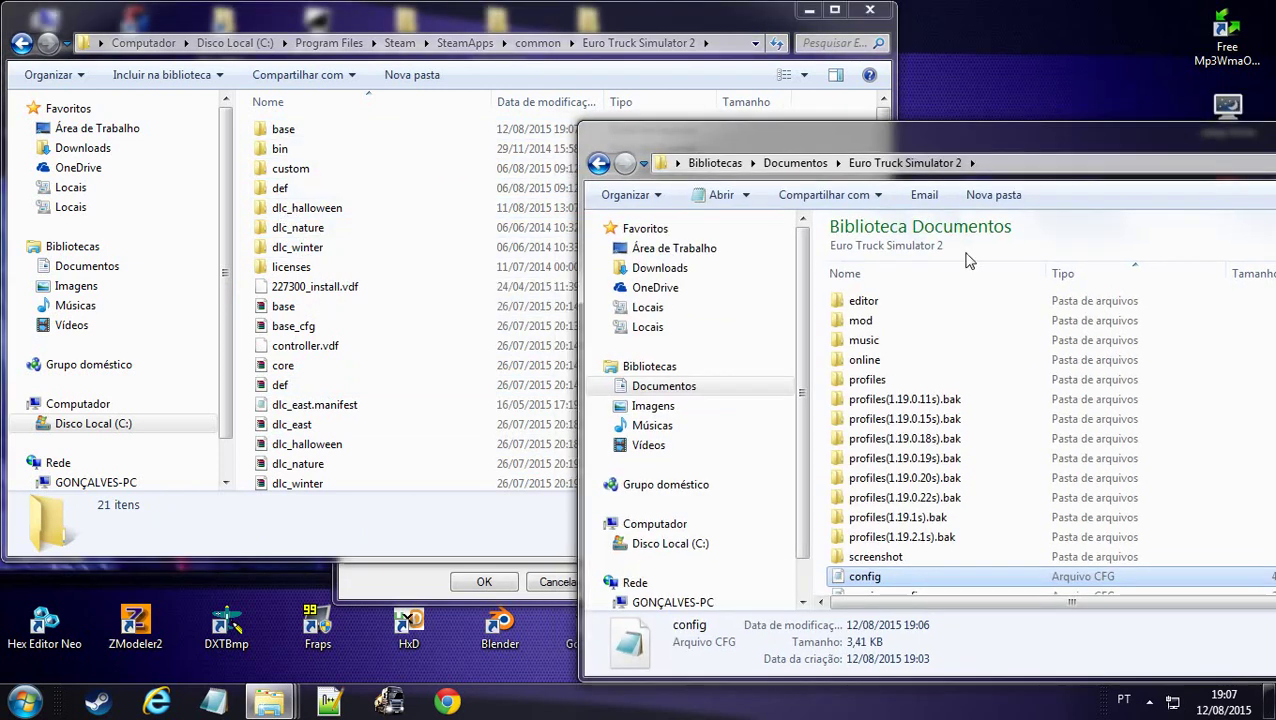
double_click(327, 136)
scroll(407, 345, down, 1)
scroll(407, 350, up, 1)
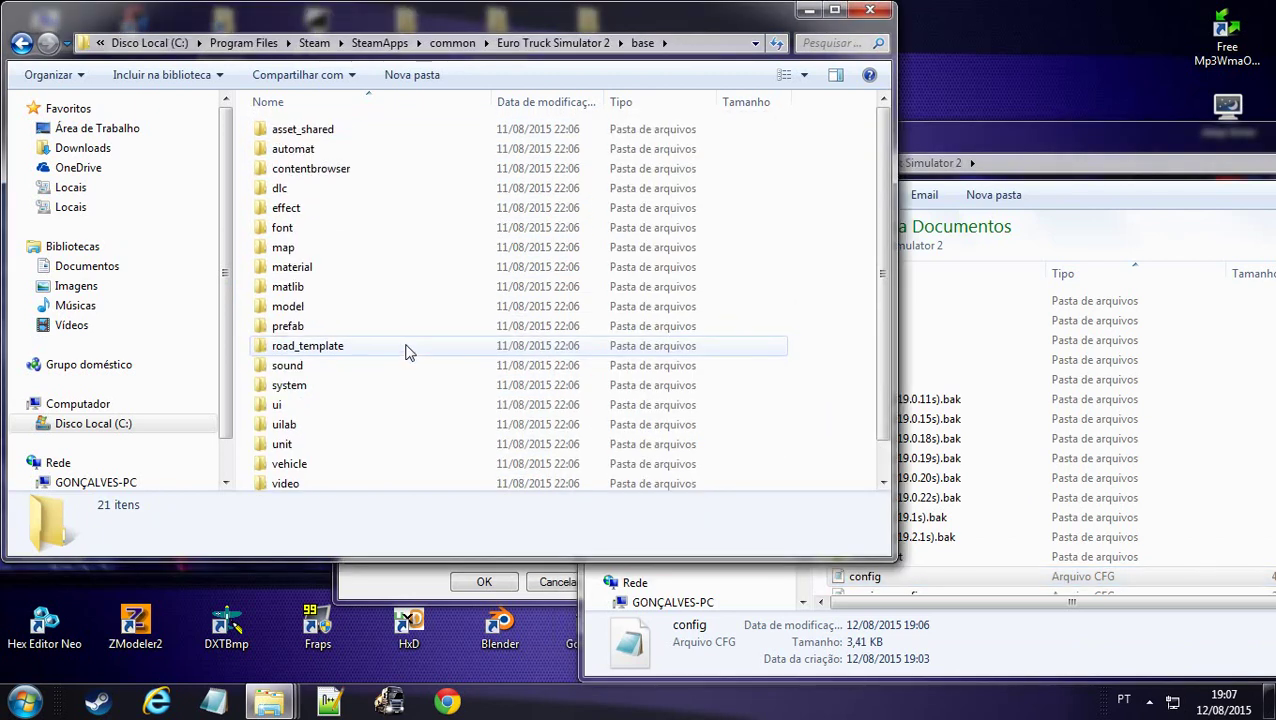
double_click(302, 250)
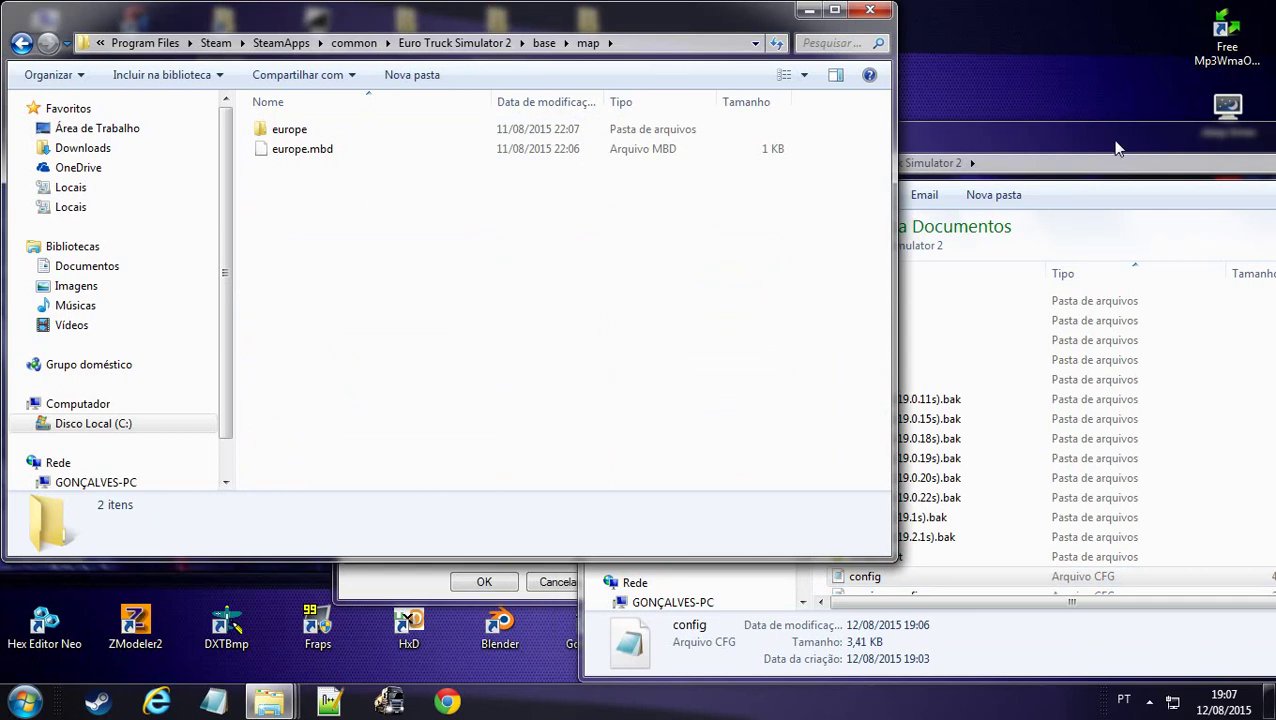
Create a folder named map in the mod folder of the Euro Truck Simulator 2 documents
drag(1118, 148, 1106, 131)
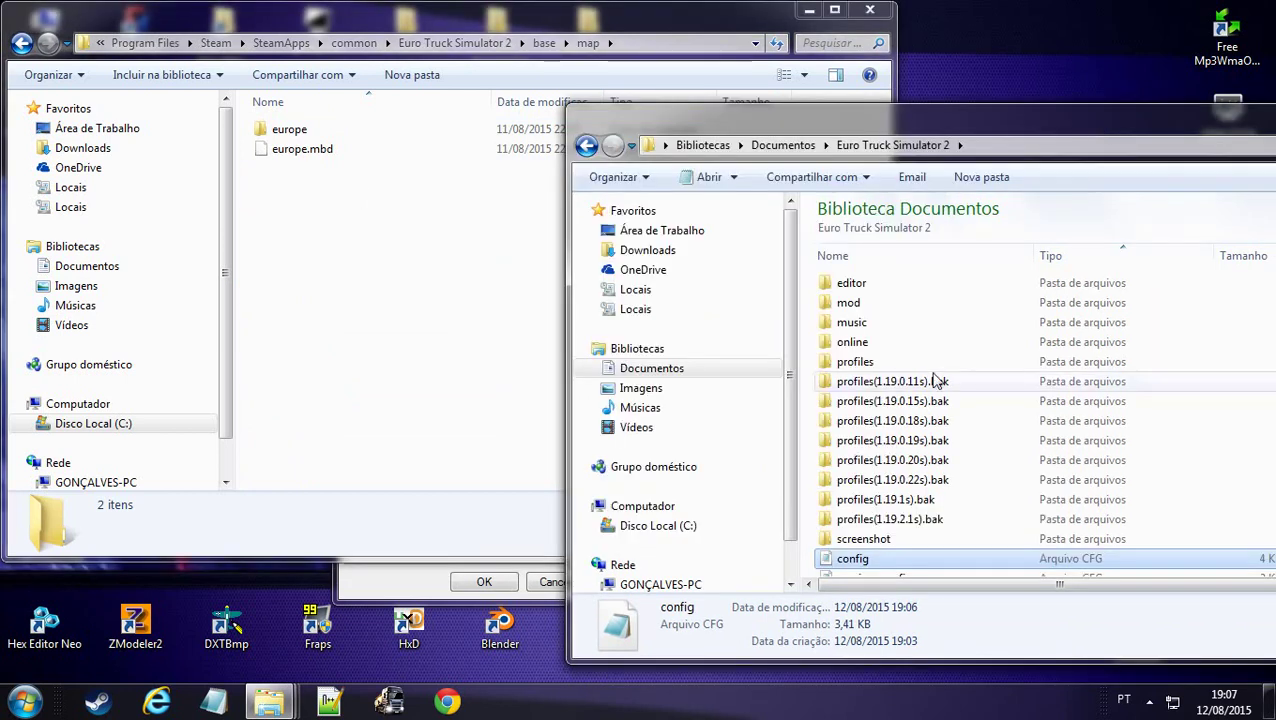
double_click(866, 302)
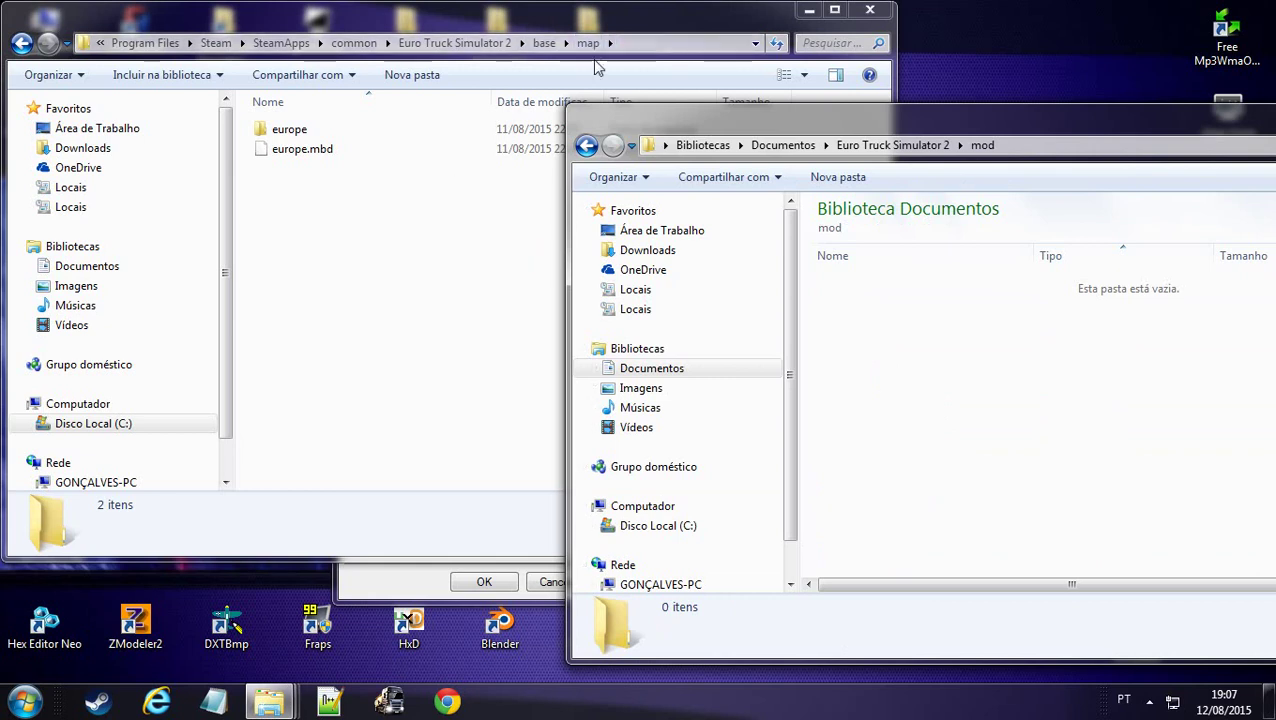
click(857, 186)
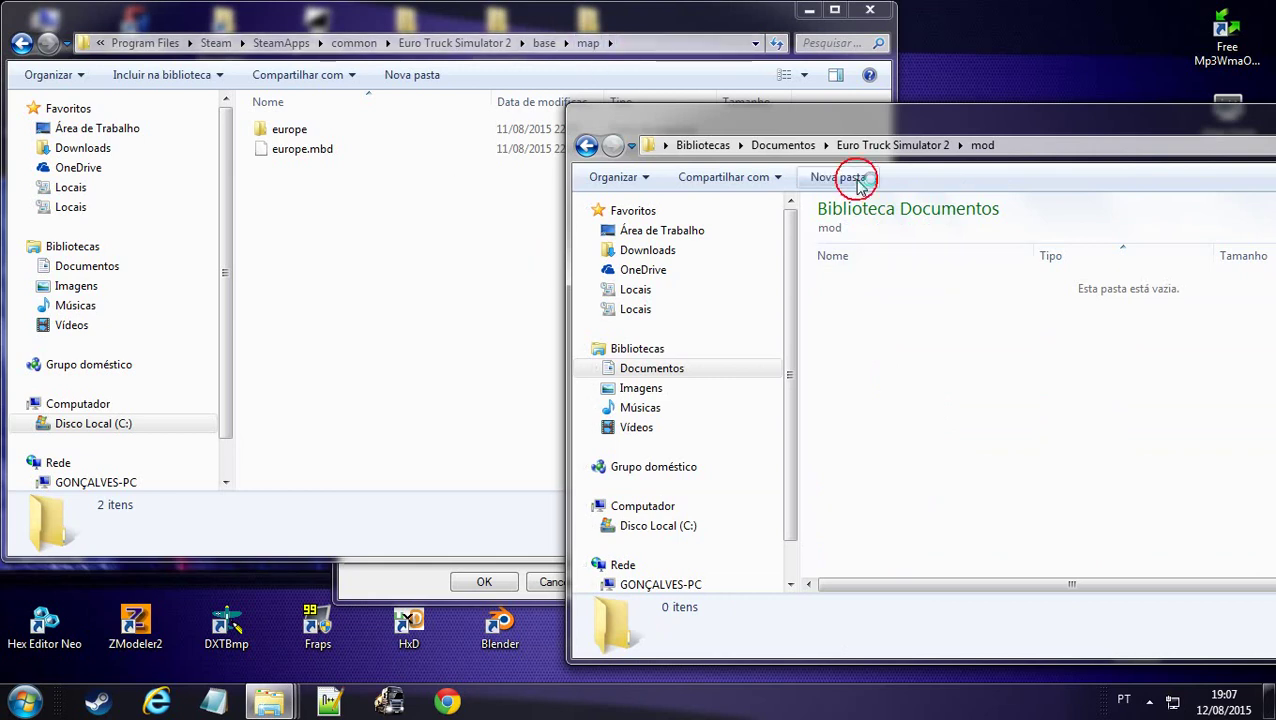
text(mpa)
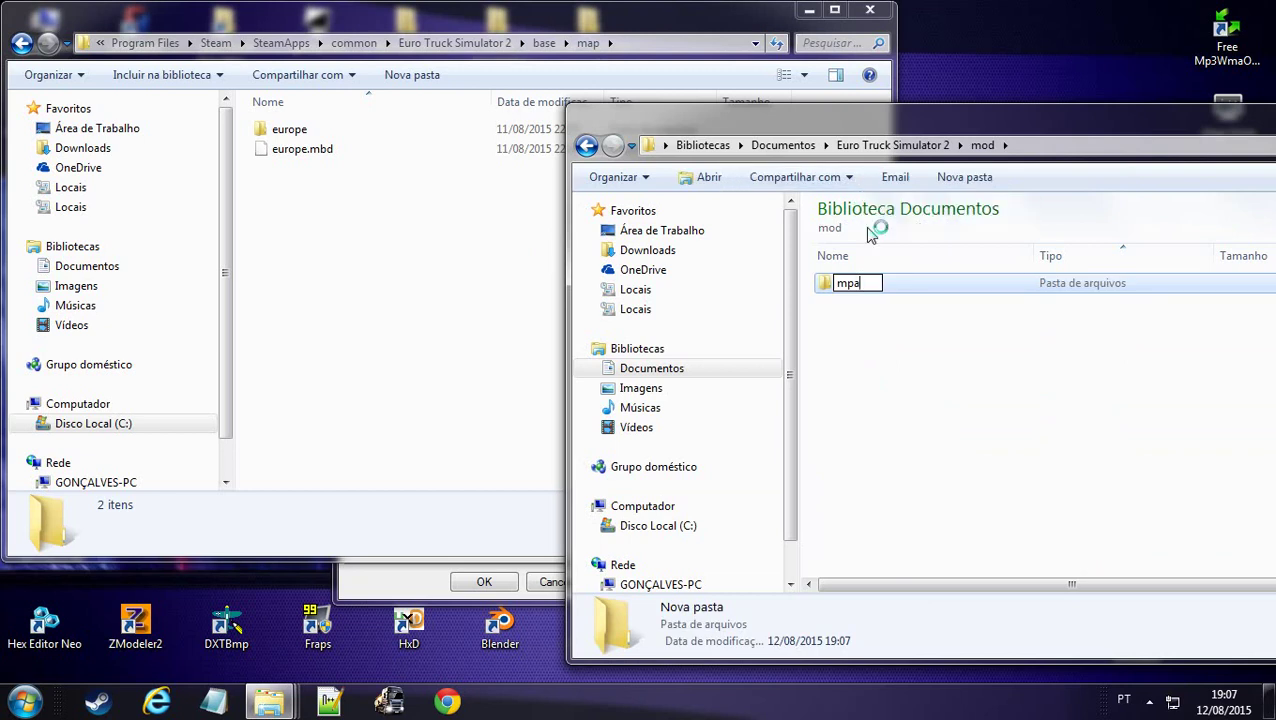
key(Right)
text(a)
click(1058, 410)
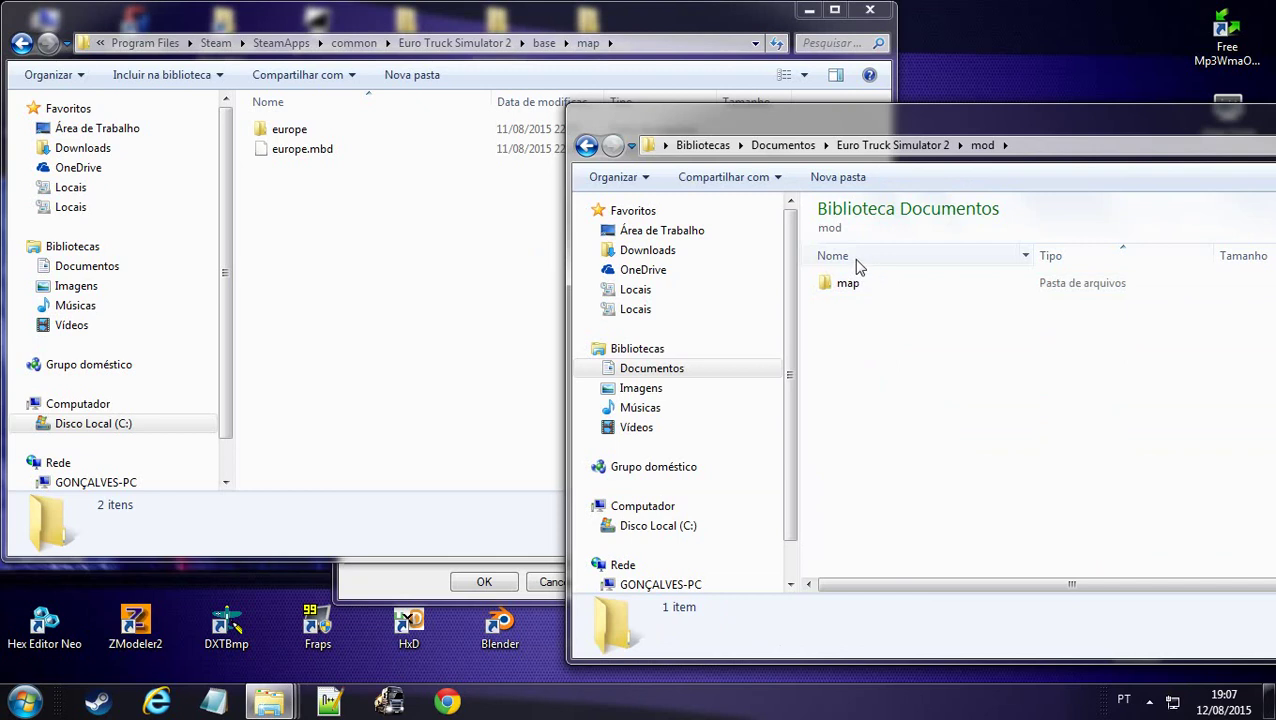
Copy the europe folder and europe.mbd file from the base map folder and check the contents of europe
click(360, 184)
drag(245, 213, 308, 118)
right_click(315, 125)
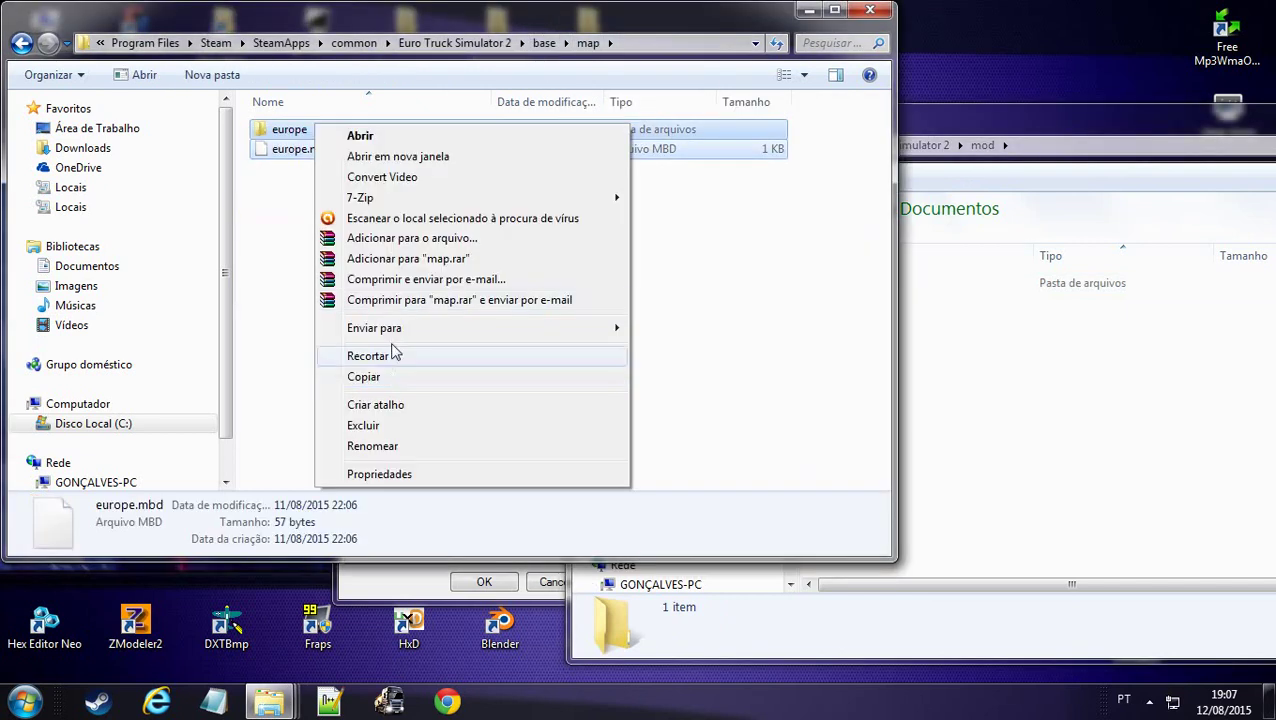
click(402, 379)
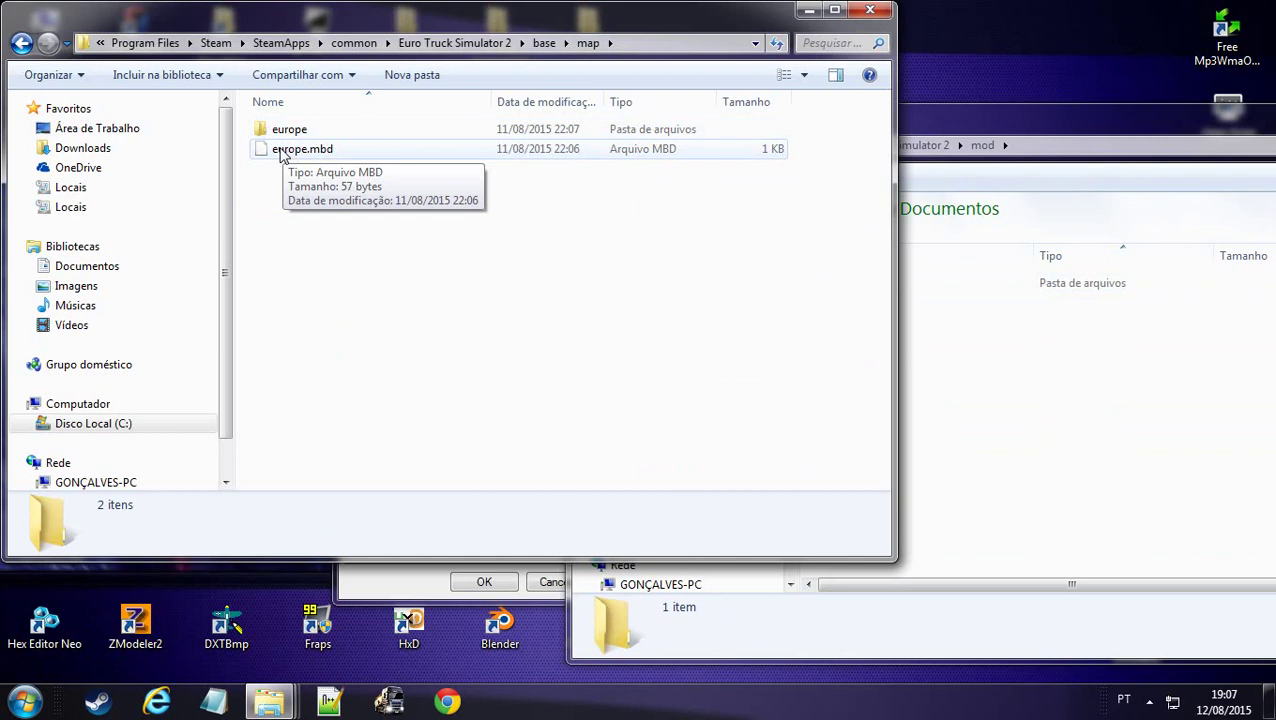
click(316, 175)
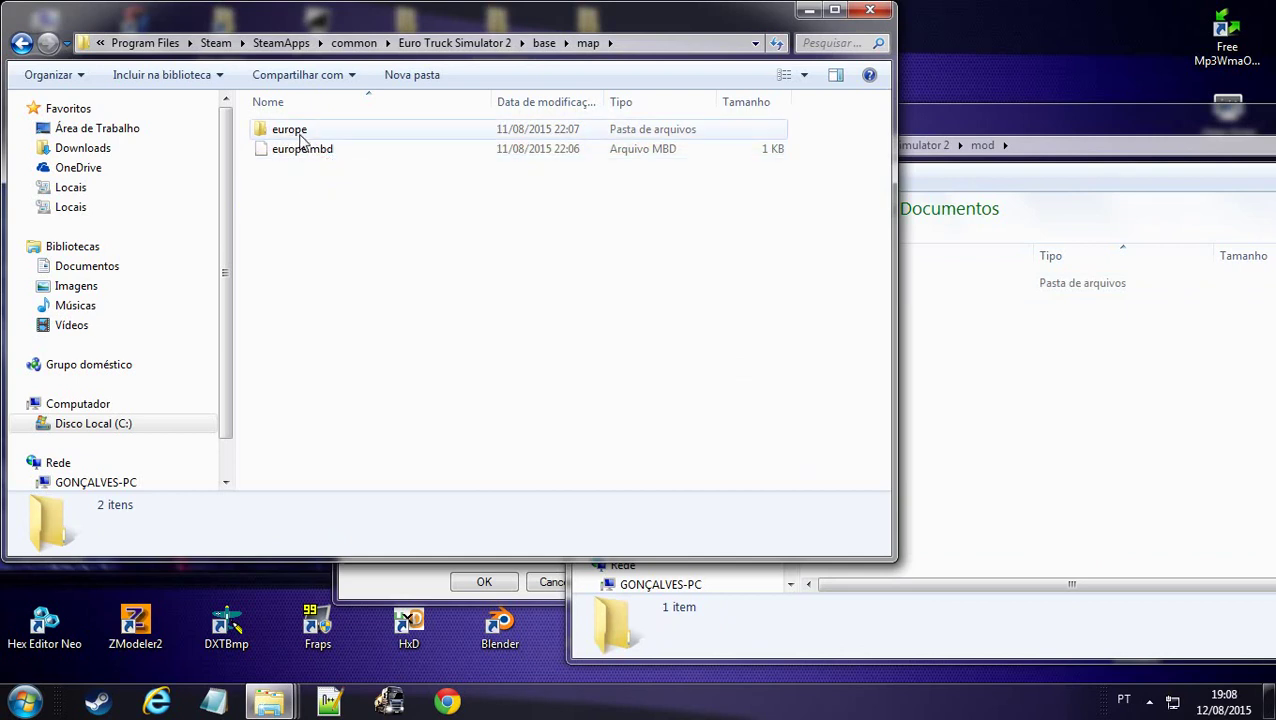
double_click(302, 140)
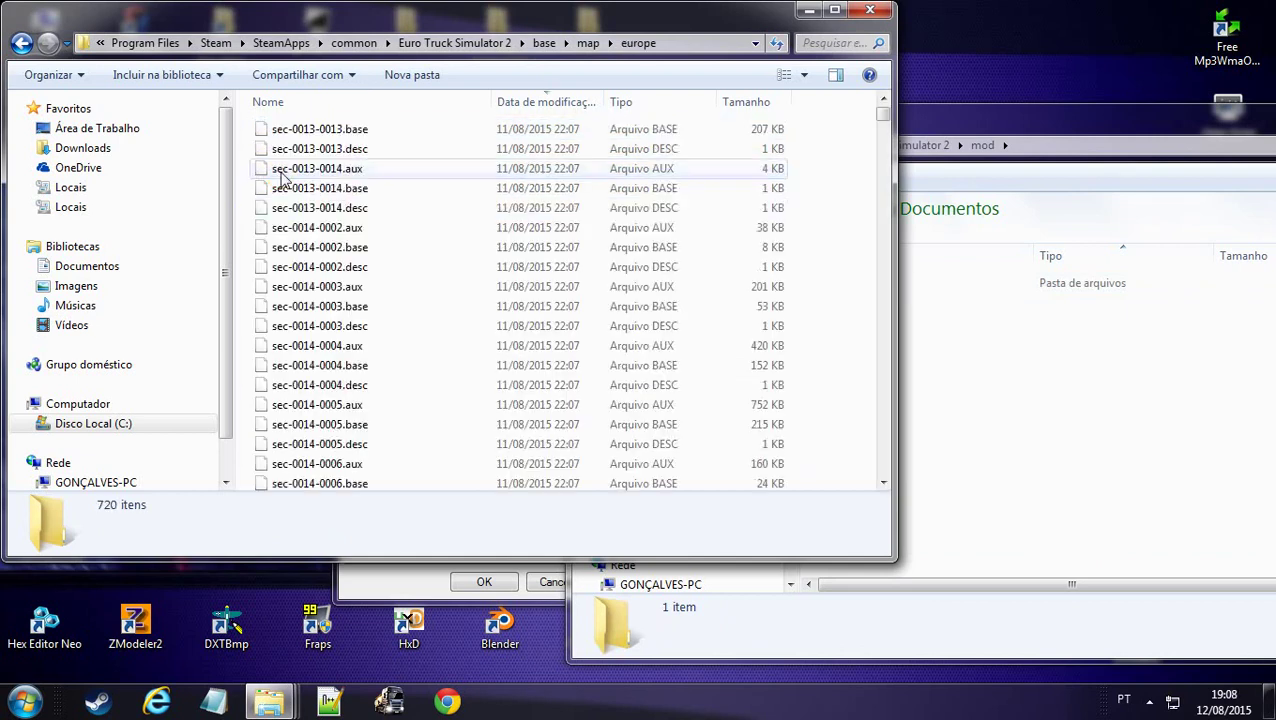
click(21, 43)
Paste the europe folder and europe.mbd file into the new map folder inside the documents mod folder
right_click(975, 322)
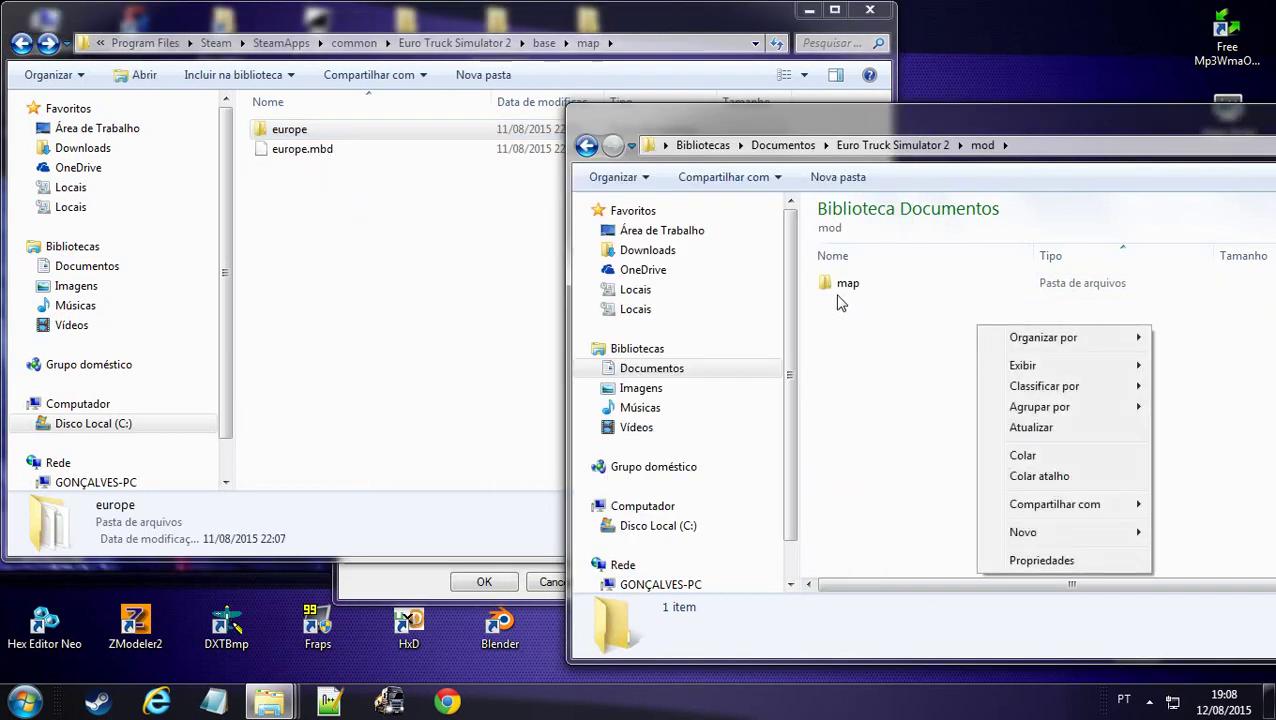
click(836, 293)
double_click(843, 288)
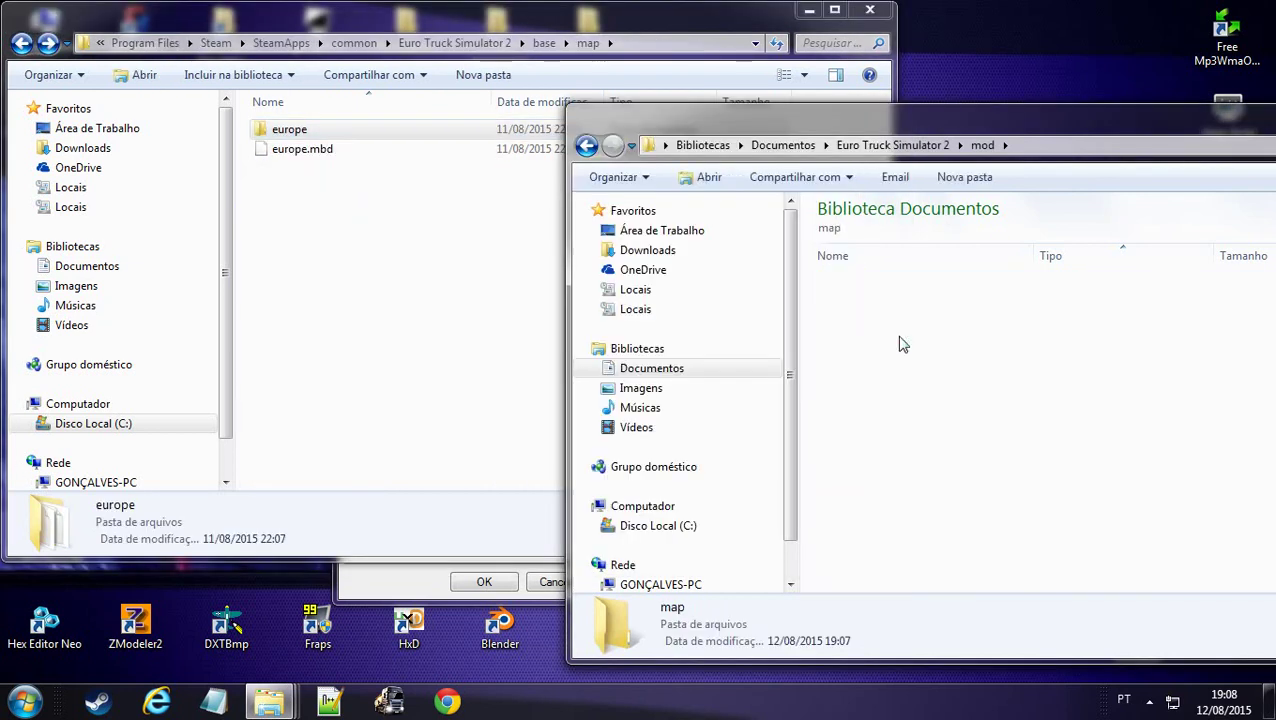
right_click(891, 292)
click(940, 422)
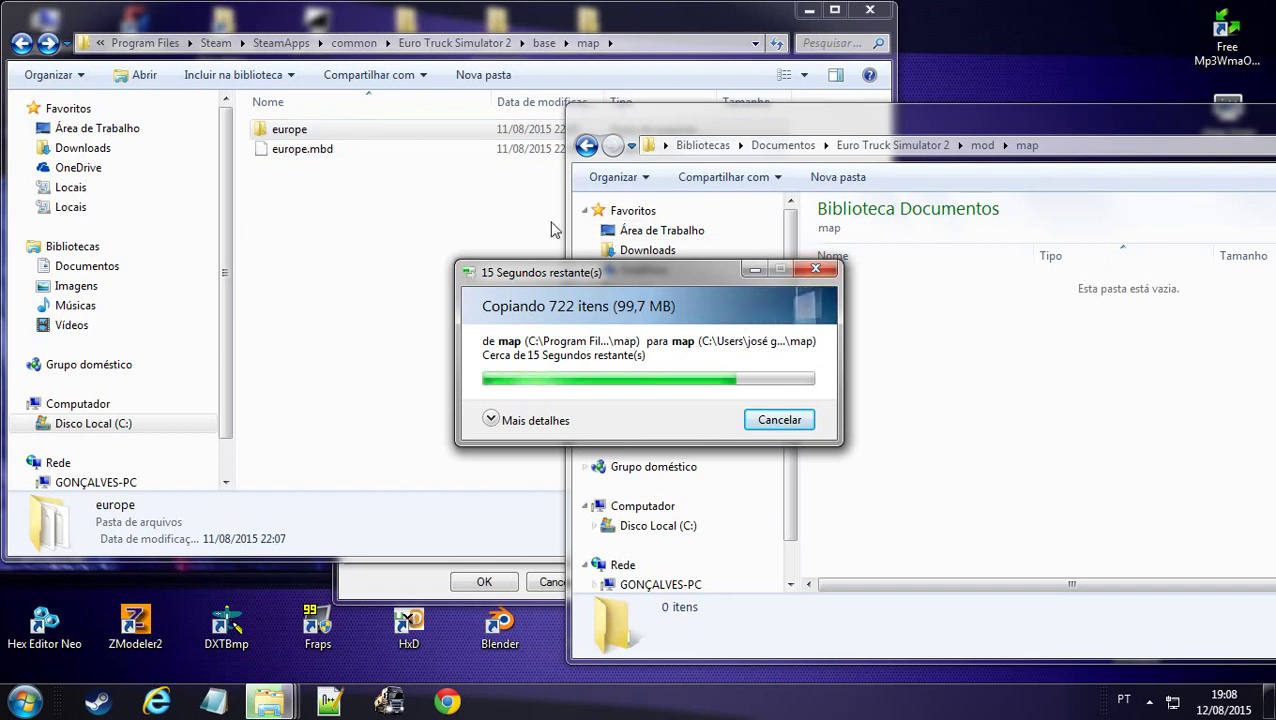
Return to the base folder in the installation directory and look through its folders and files
click(486, 199)
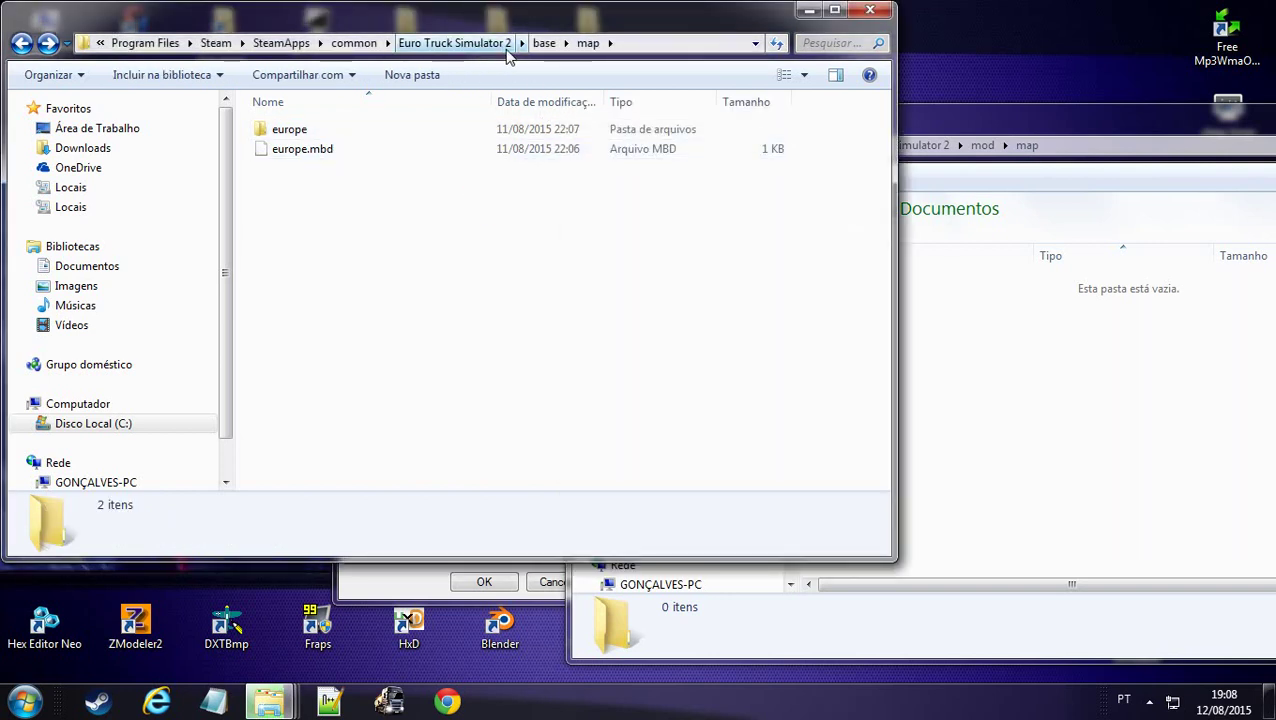
drag(535, 21, 541, 21)
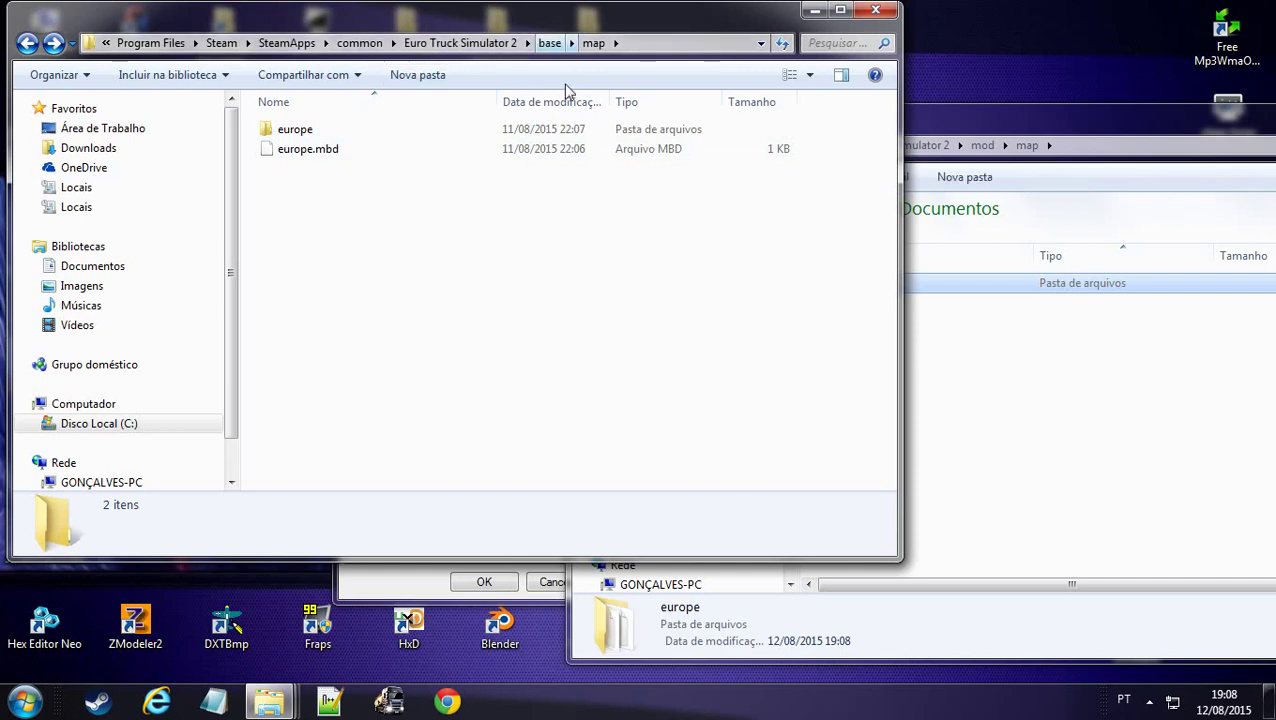
click(472, 232)
click(549, 43)
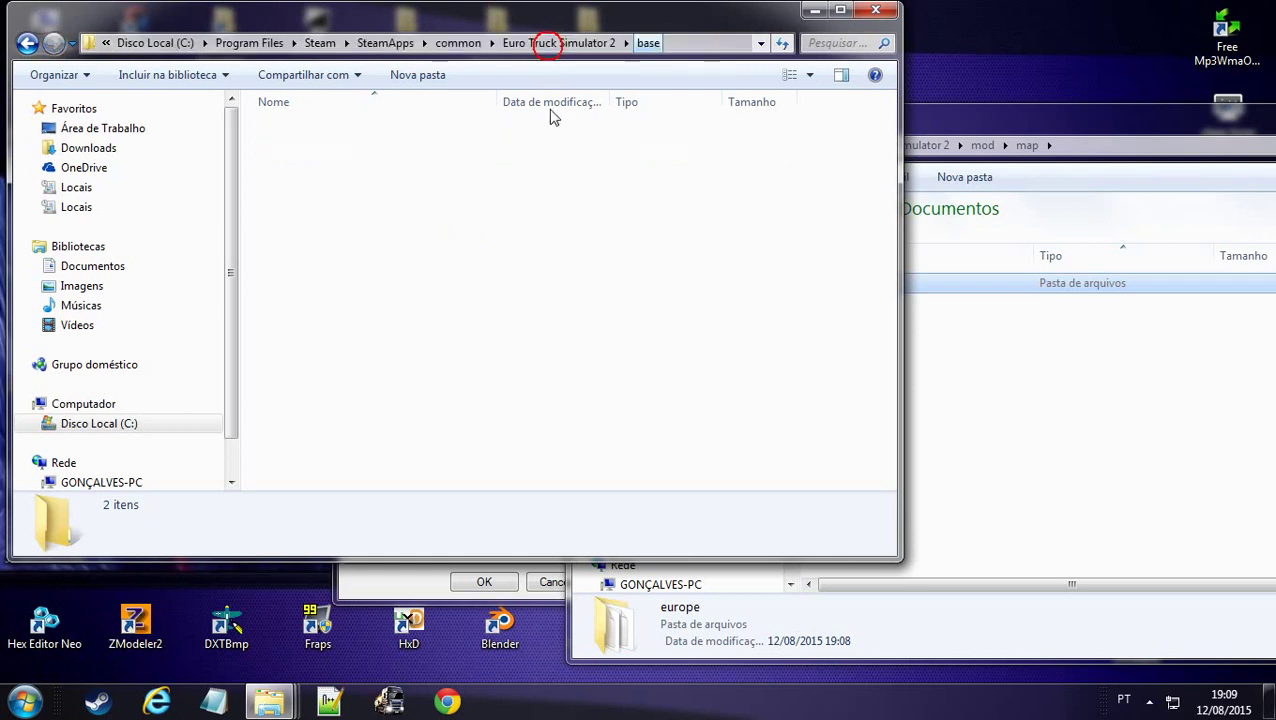
scroll(418, 330, down, 1)
scroll(430, 440, up, 1)
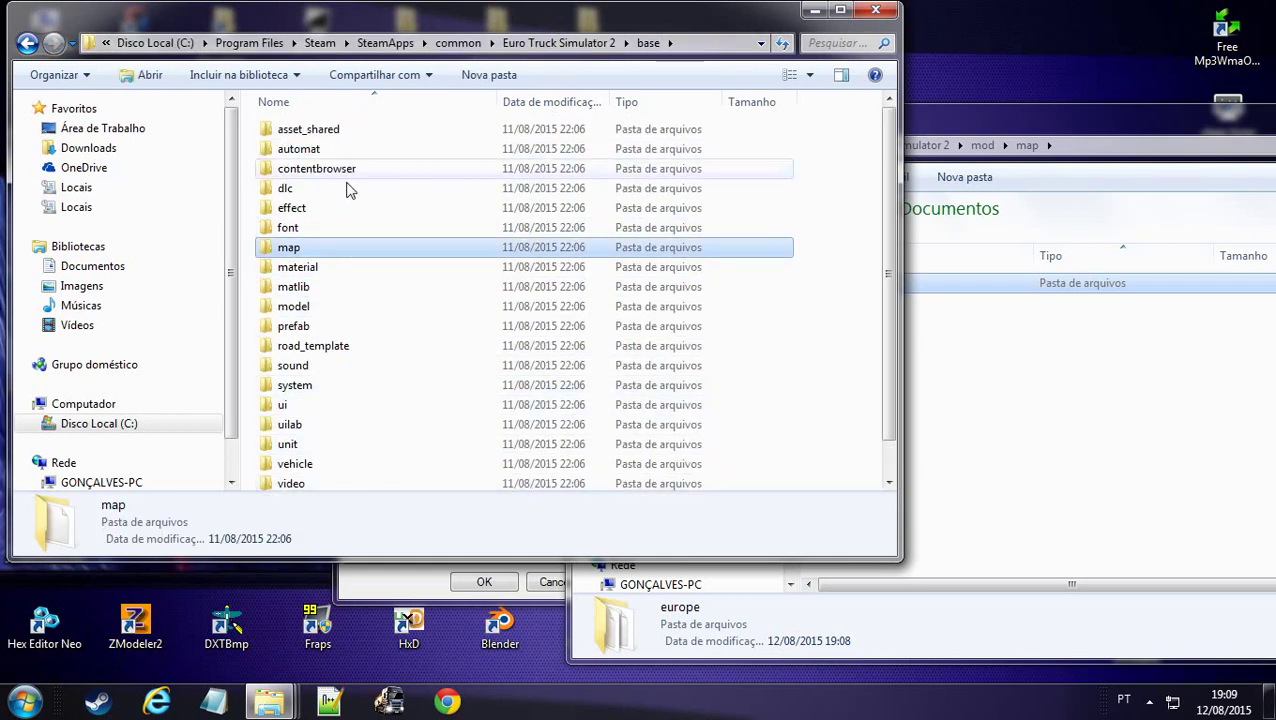
scroll(342, 262, down, 1)
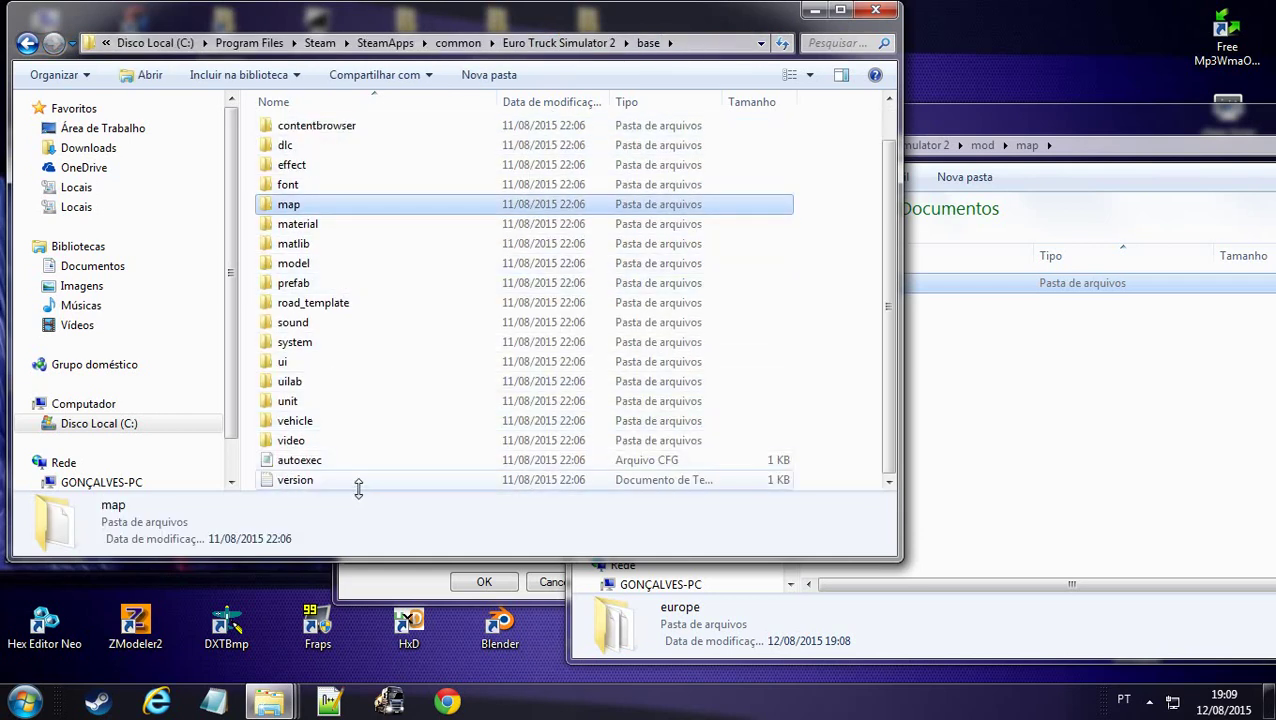
scroll(358, 487, up, 1)
click(985, 406)
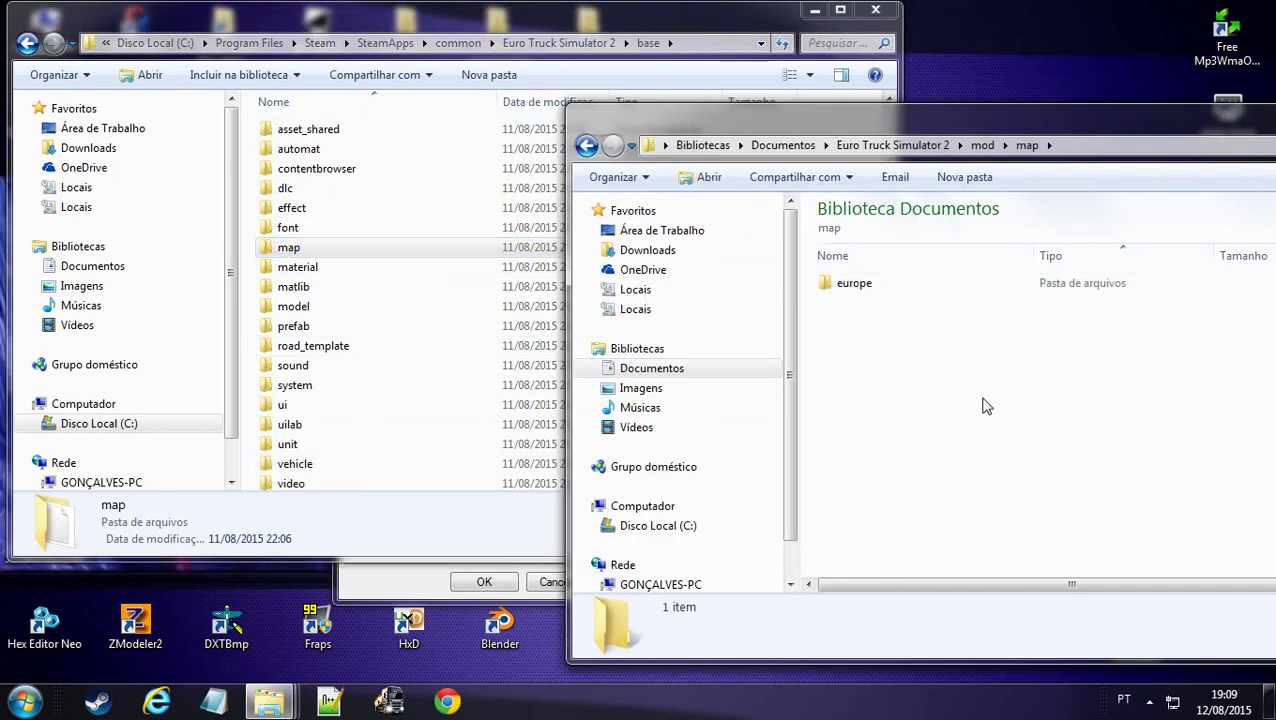
double_click(365, 249)
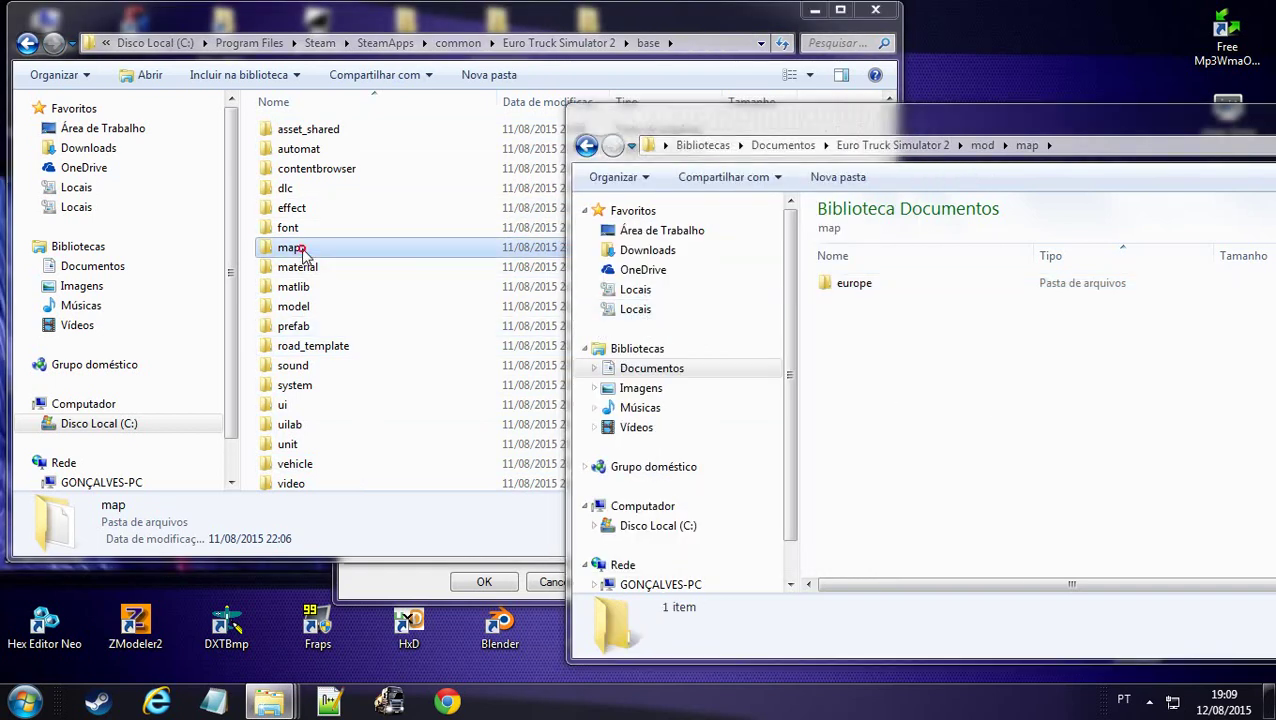
right_click(290, 152)
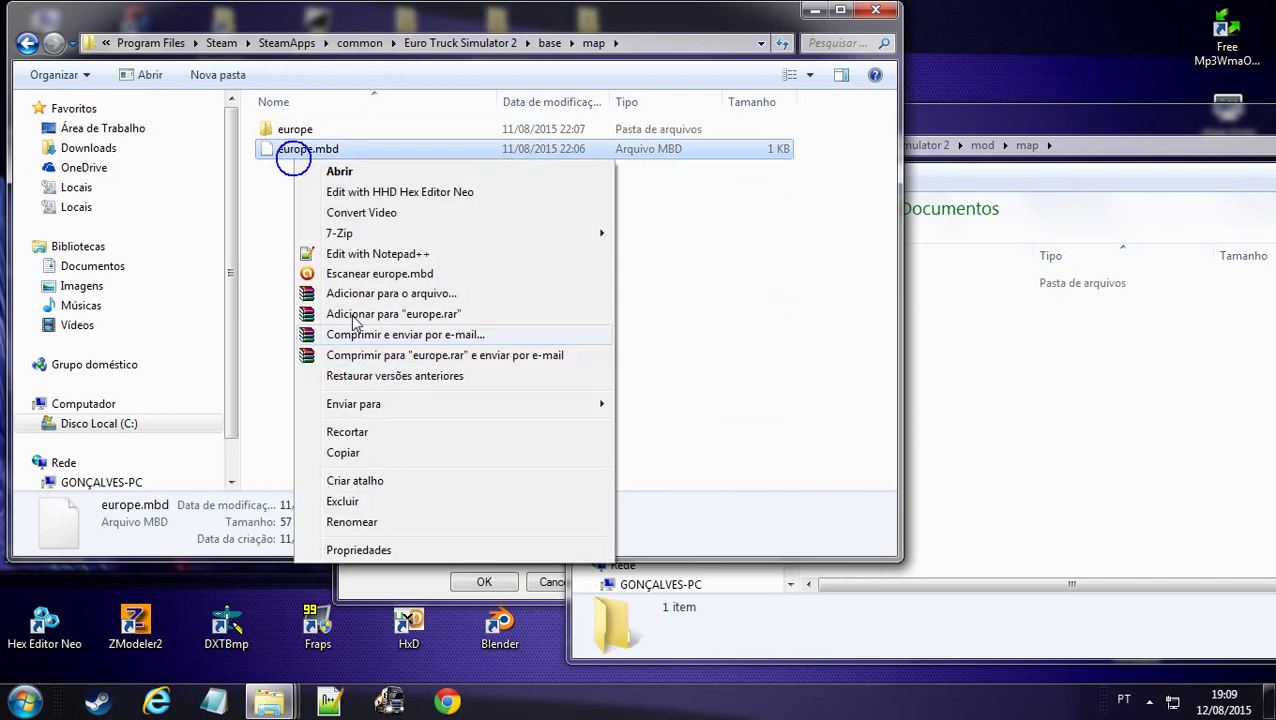
click(365, 453)
right_click(914, 331)
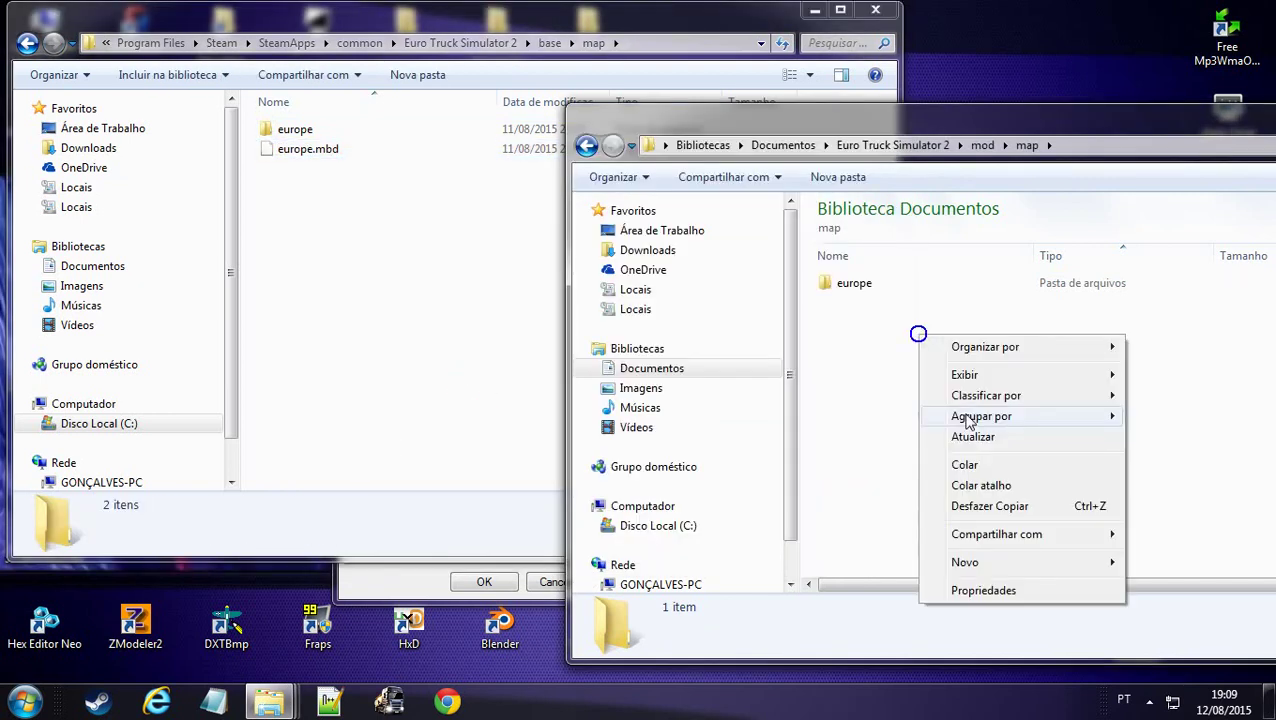
click(966, 464)
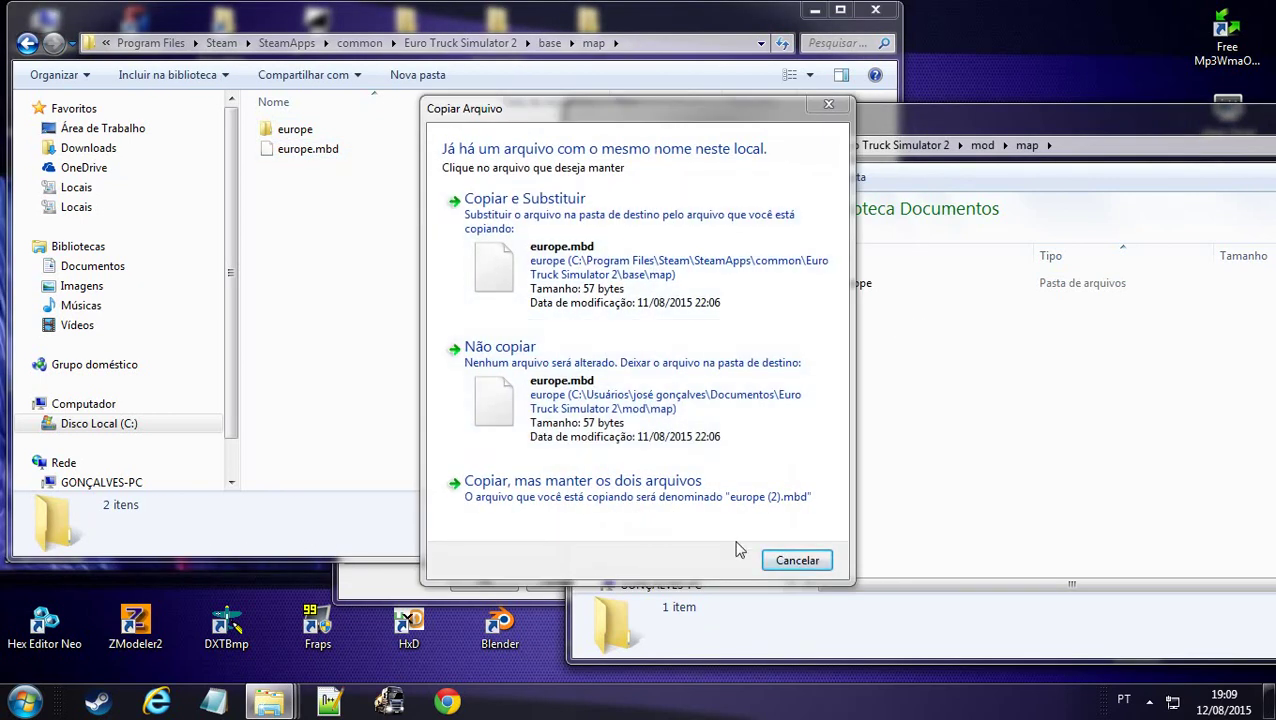
click(766, 552)
Refresh the map folder inside the documents mod folder and select the europe.mbd file
right_click(904, 421)
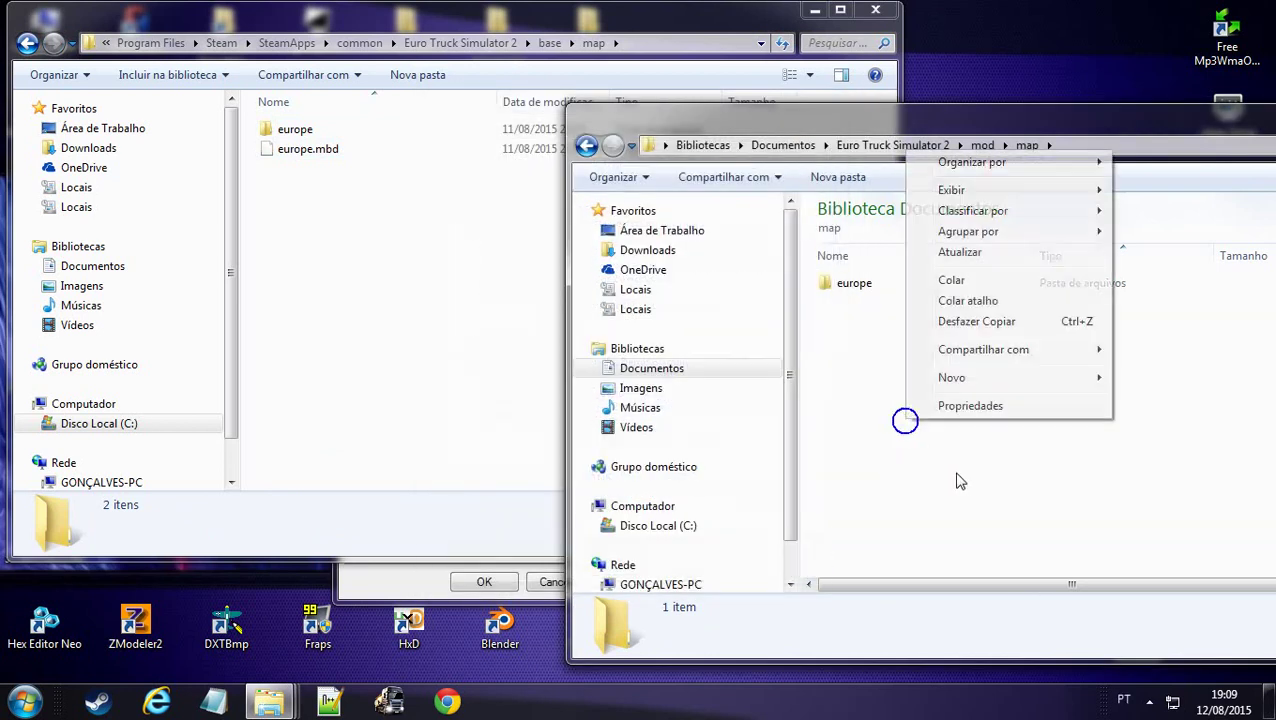
click(972, 252)
click(849, 399)
click(525, 307)
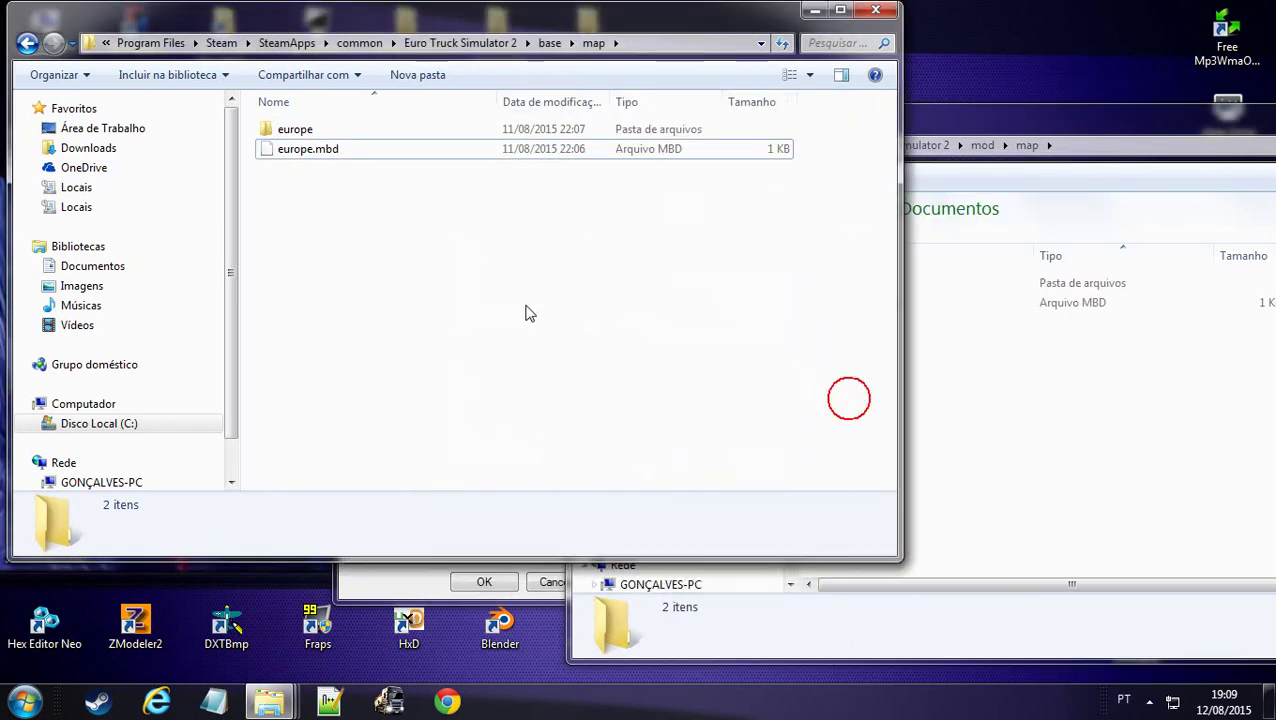
click(962, 300)
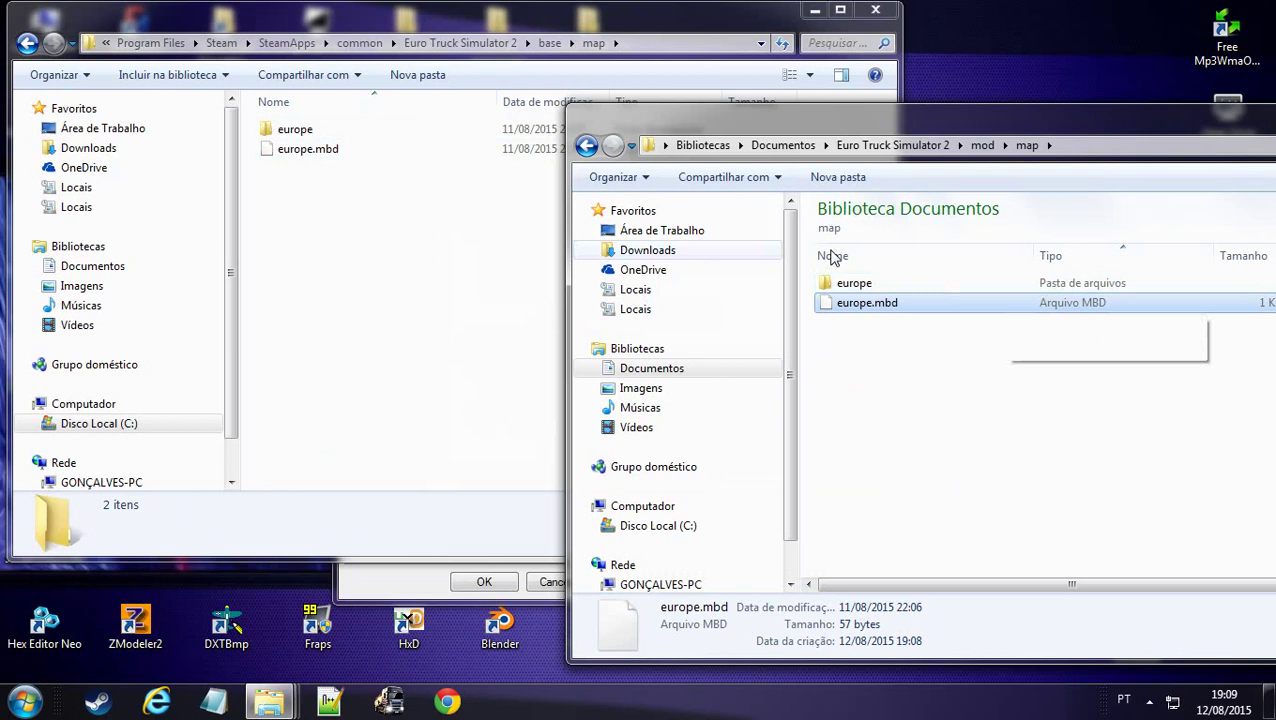
Close the installation folder window and the game shortcut's properties, and centre the documents window on the desktop
click(706, 171)
click(873, 16)
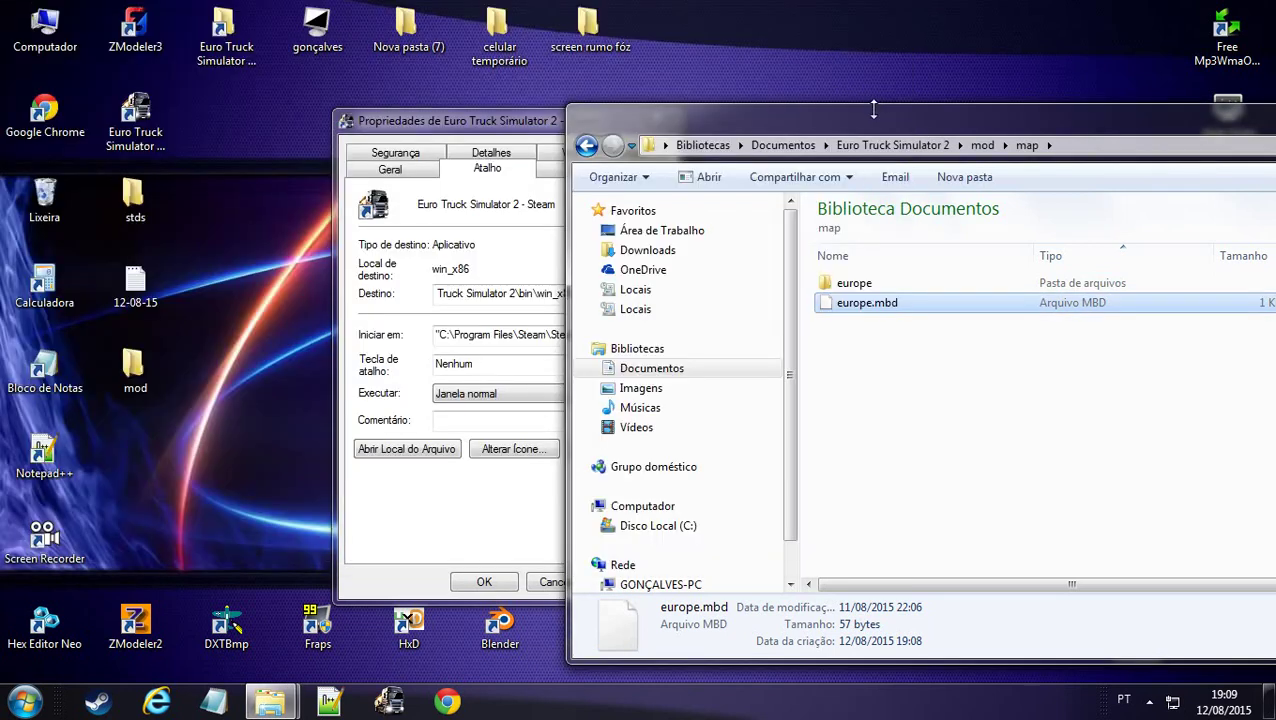
drag(864, 125, 908, 125)
drag(606, 124, 560, 124)
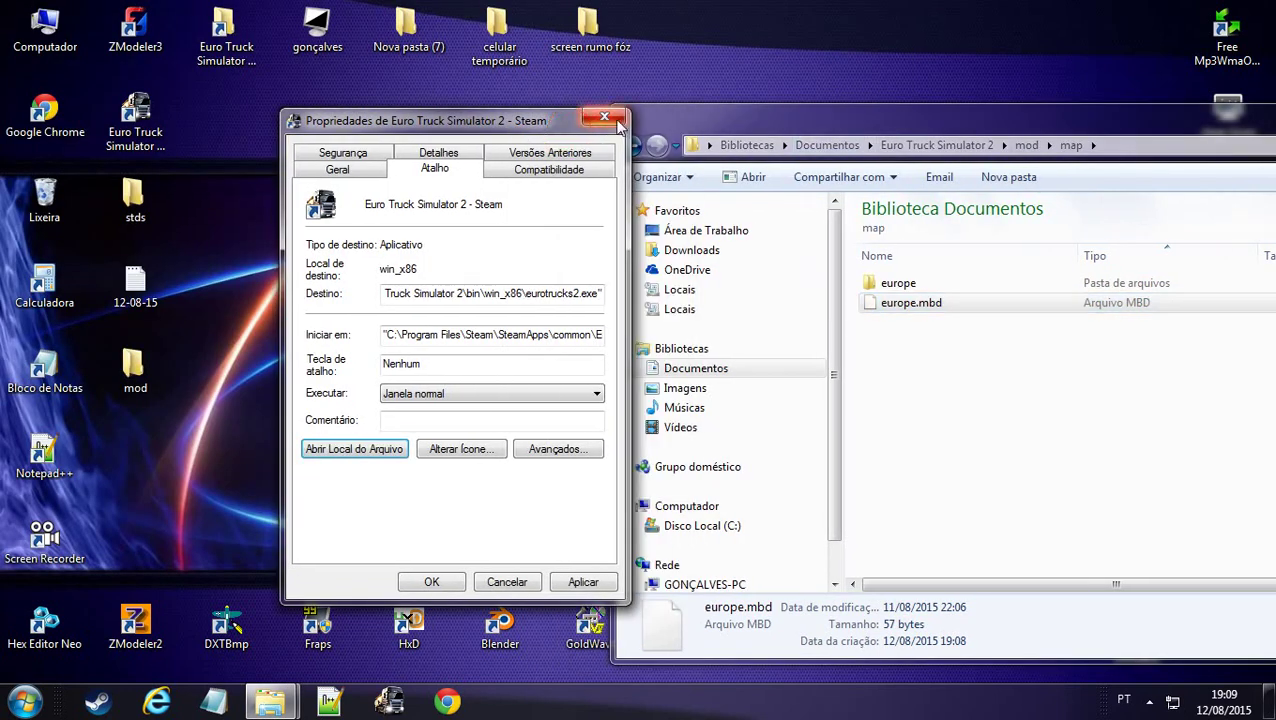
click(617, 122)
drag(884, 122, 607, 50)
click(676, 306)
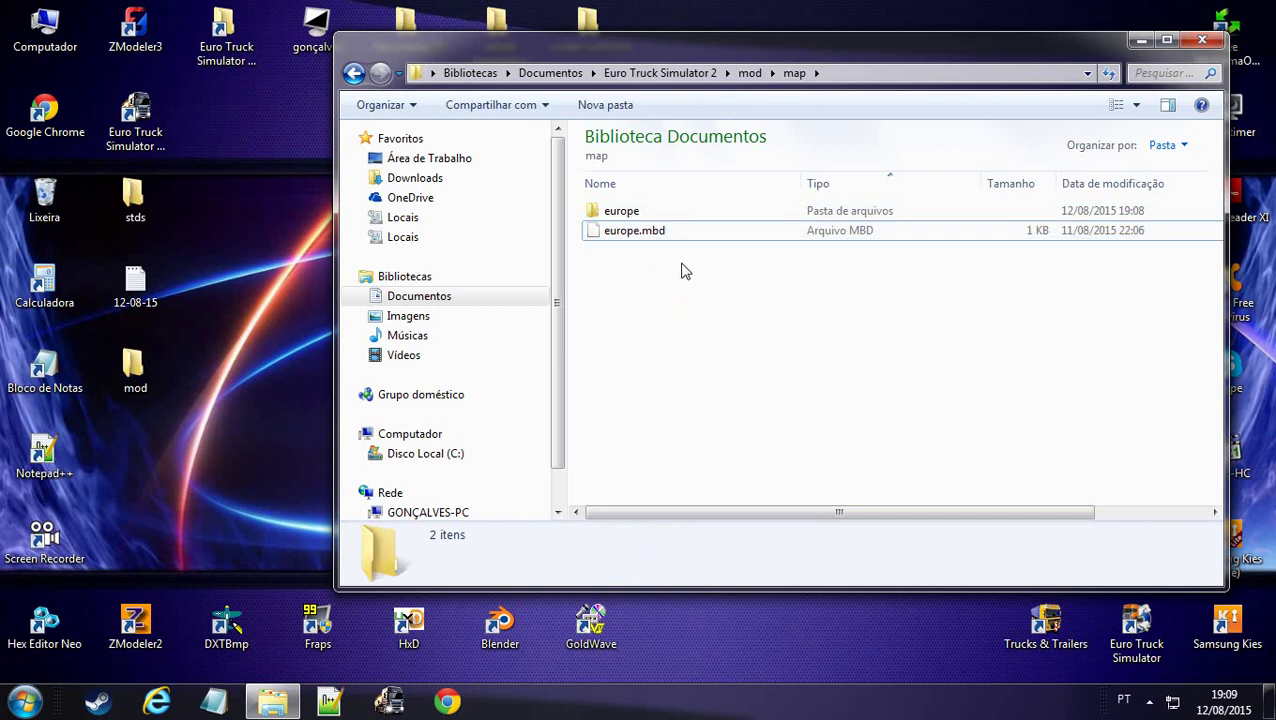
Examine the documents mod folder and the europe folder and europe.mbd file in its map subfolder
click(679, 280)
click(750, 78)
click(713, 322)
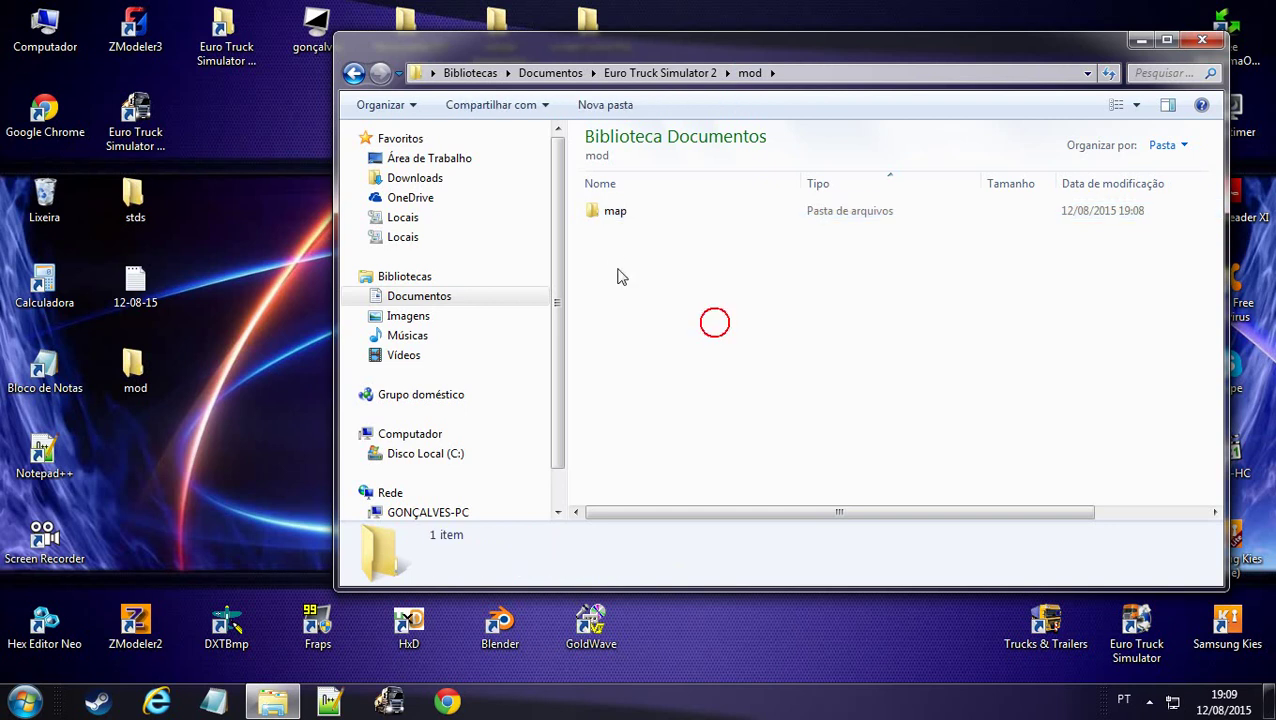
right_click(600, 213)
click(593, 214)
double_click(593, 214)
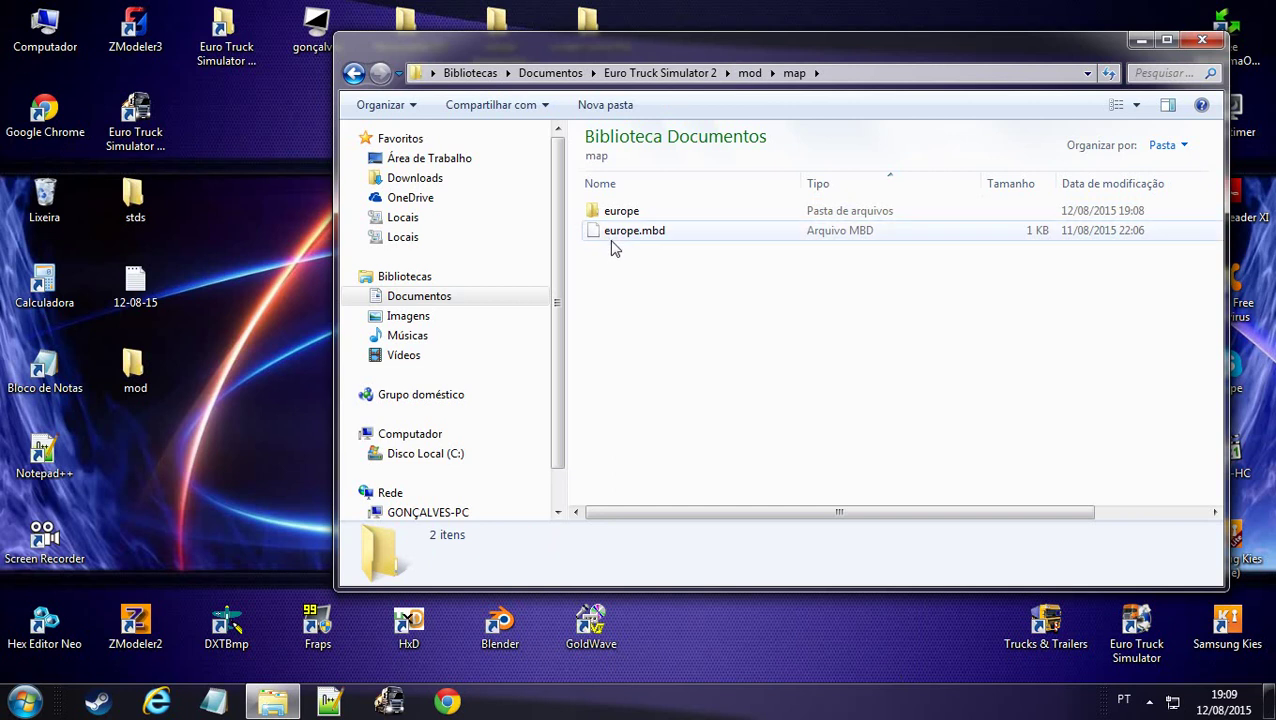
drag(591, 251, 645, 215)
right_click(578, 210)
click(680, 484)
click(720, 365)
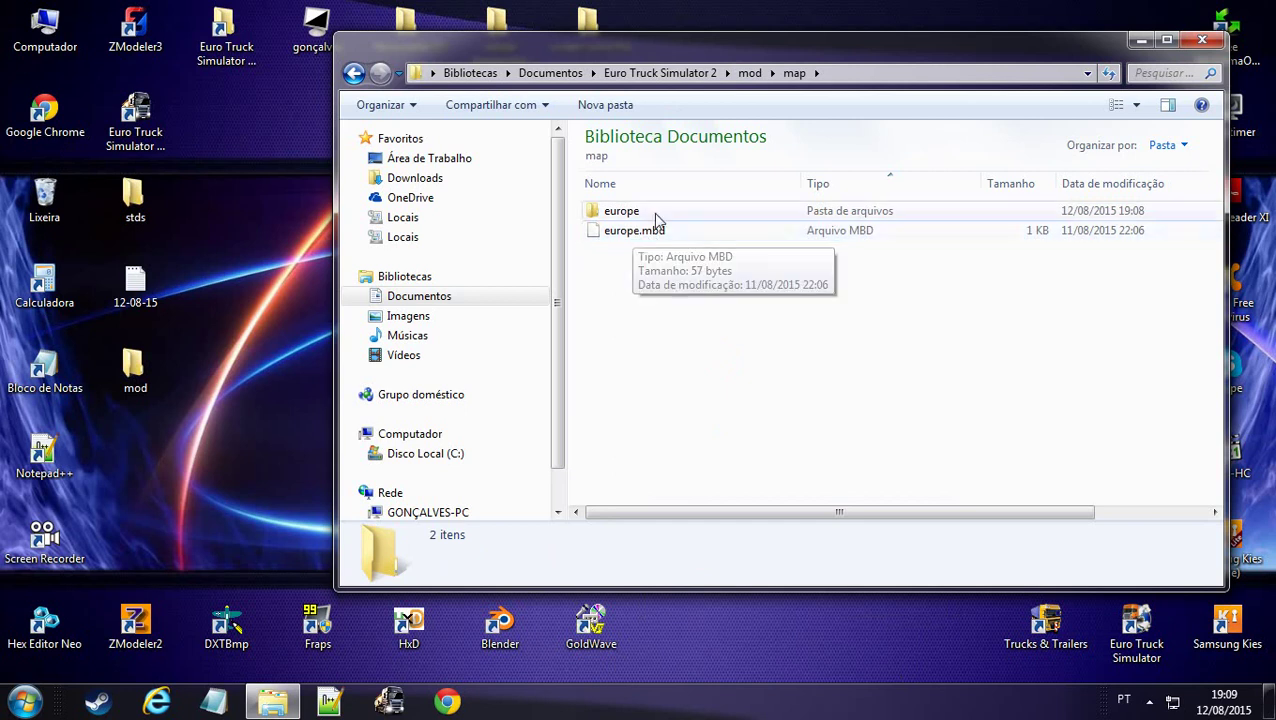
Paste the copied europe map files into the editor folder of the Euro Truck Simulator 2 documents directory
click(697, 80)
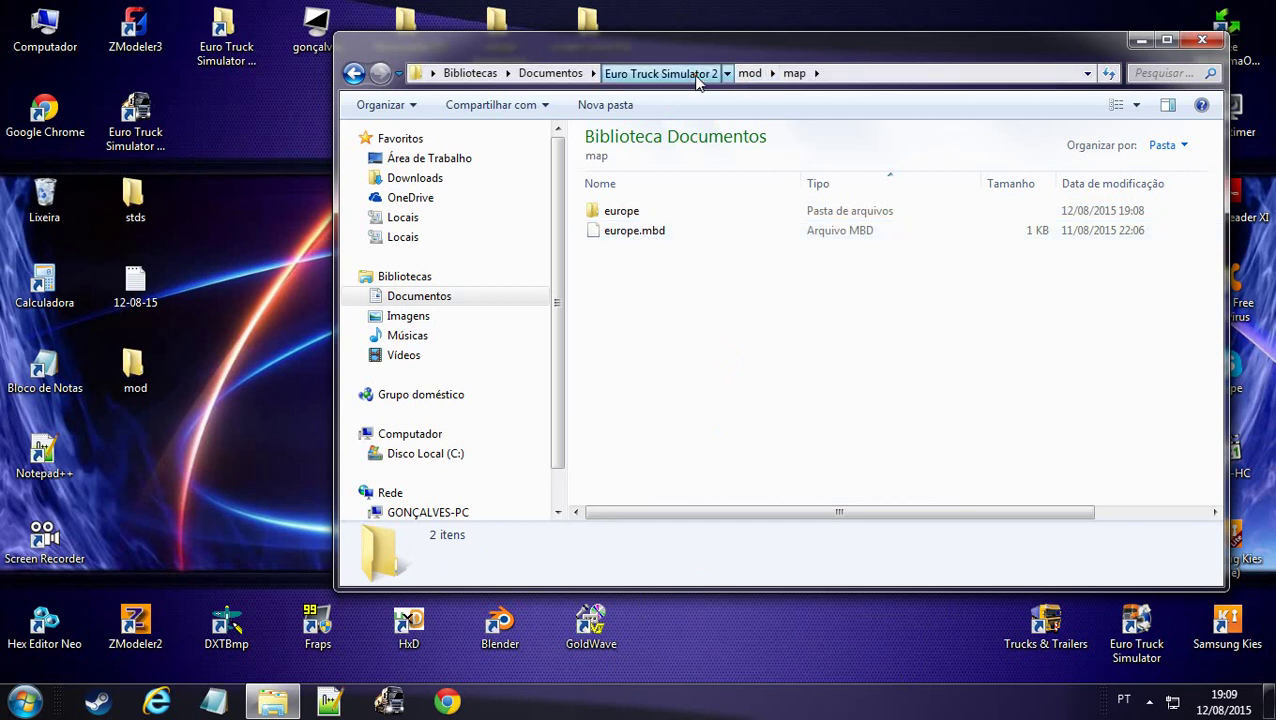
double_click(618, 211)
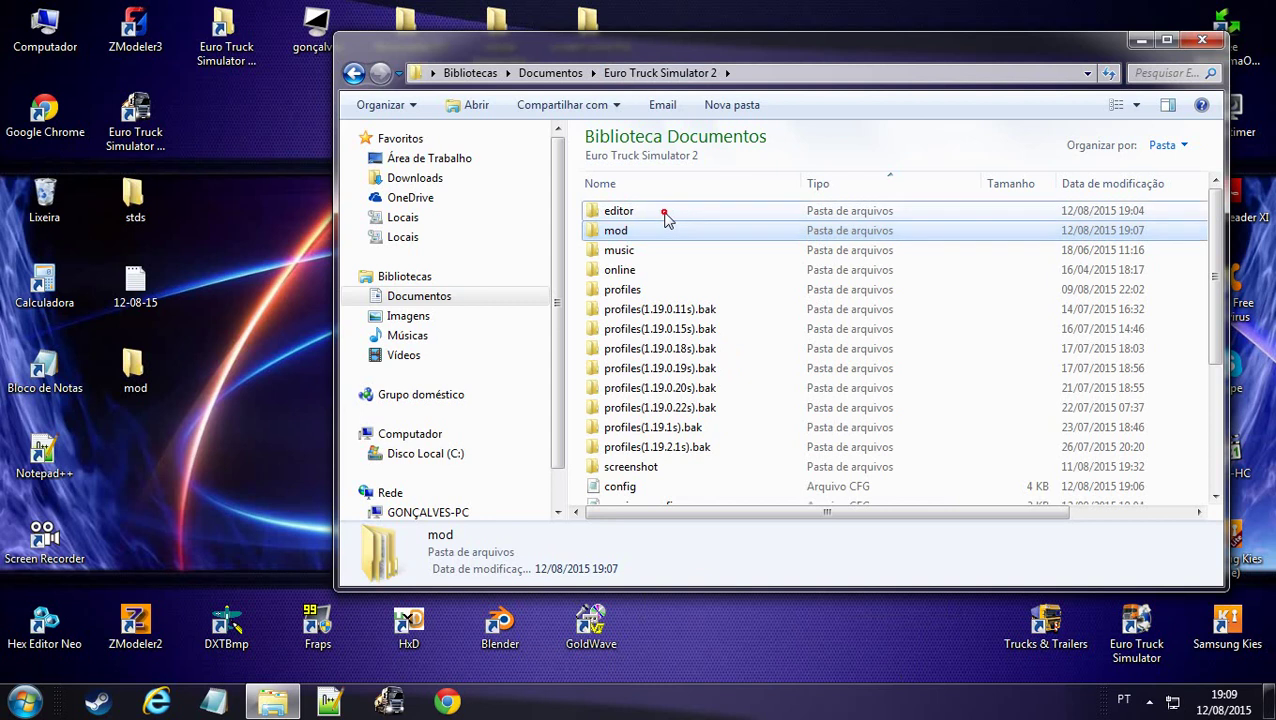
click(686, 265)
click(671, 250)
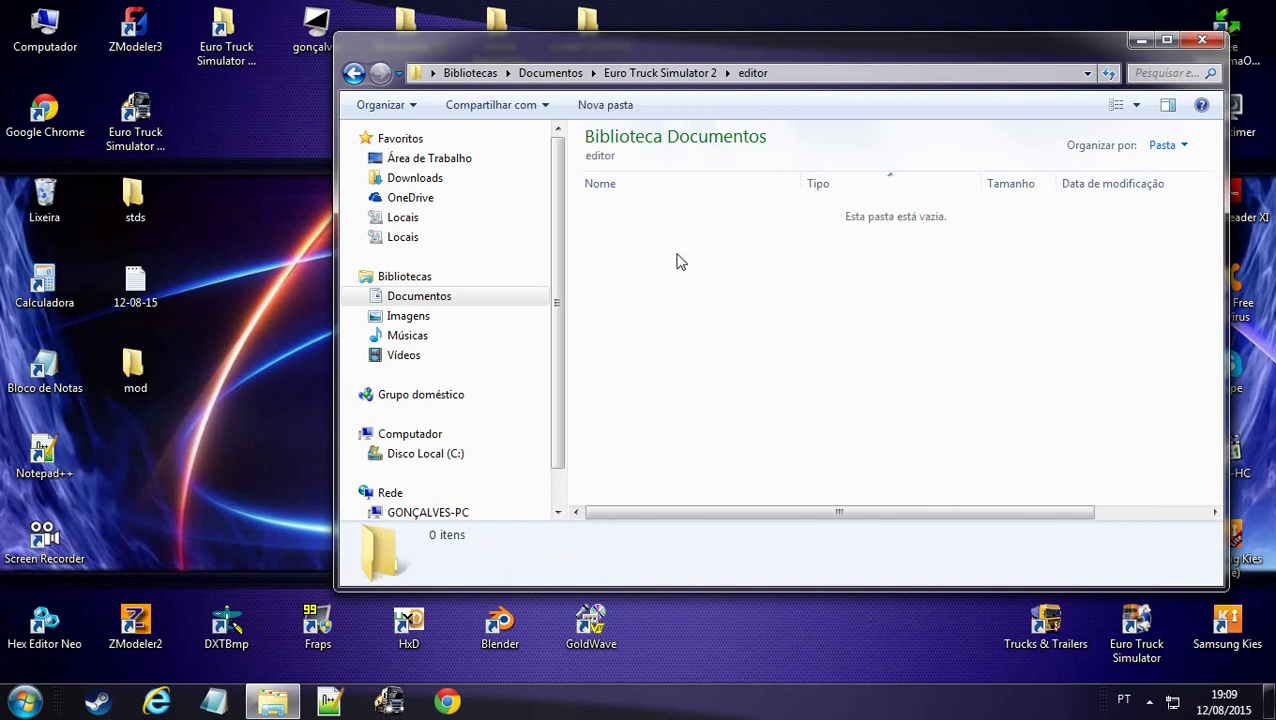
right_click(666, 241)
click(734, 370)
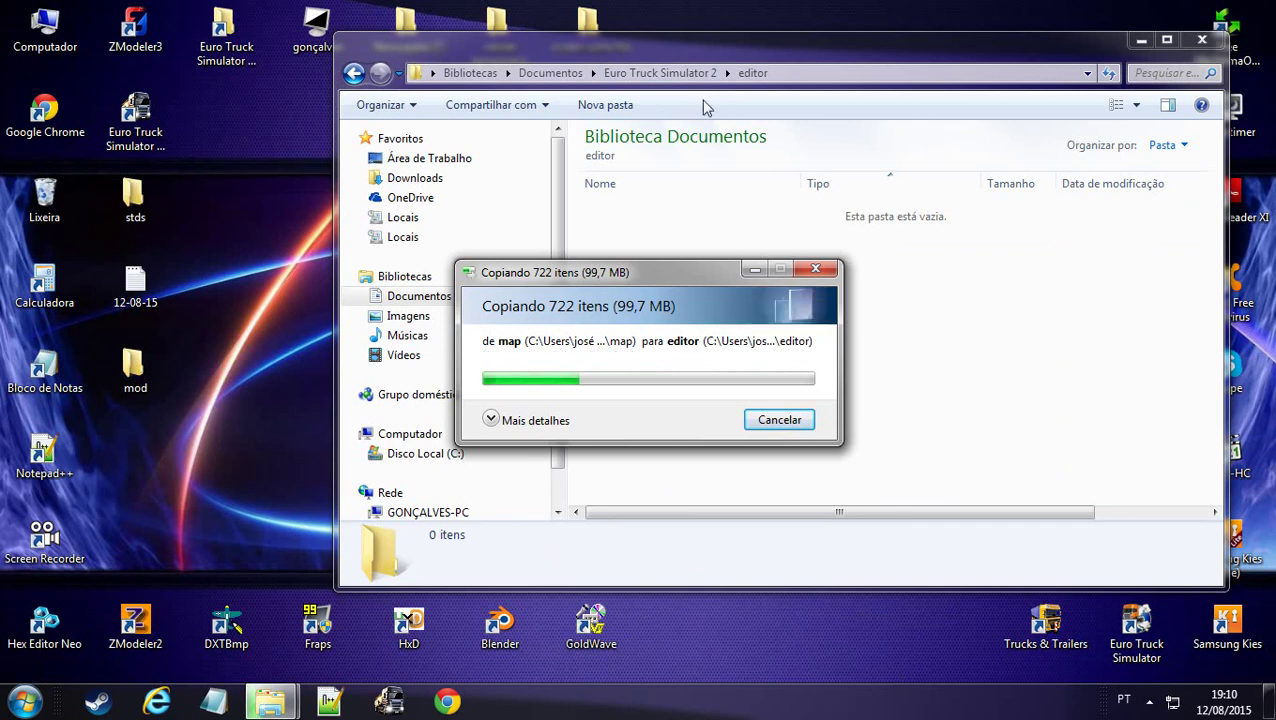
Start archiving the map folder inside the mod folder, using the ZIP format and the Armazenar compression method
click(688, 78)
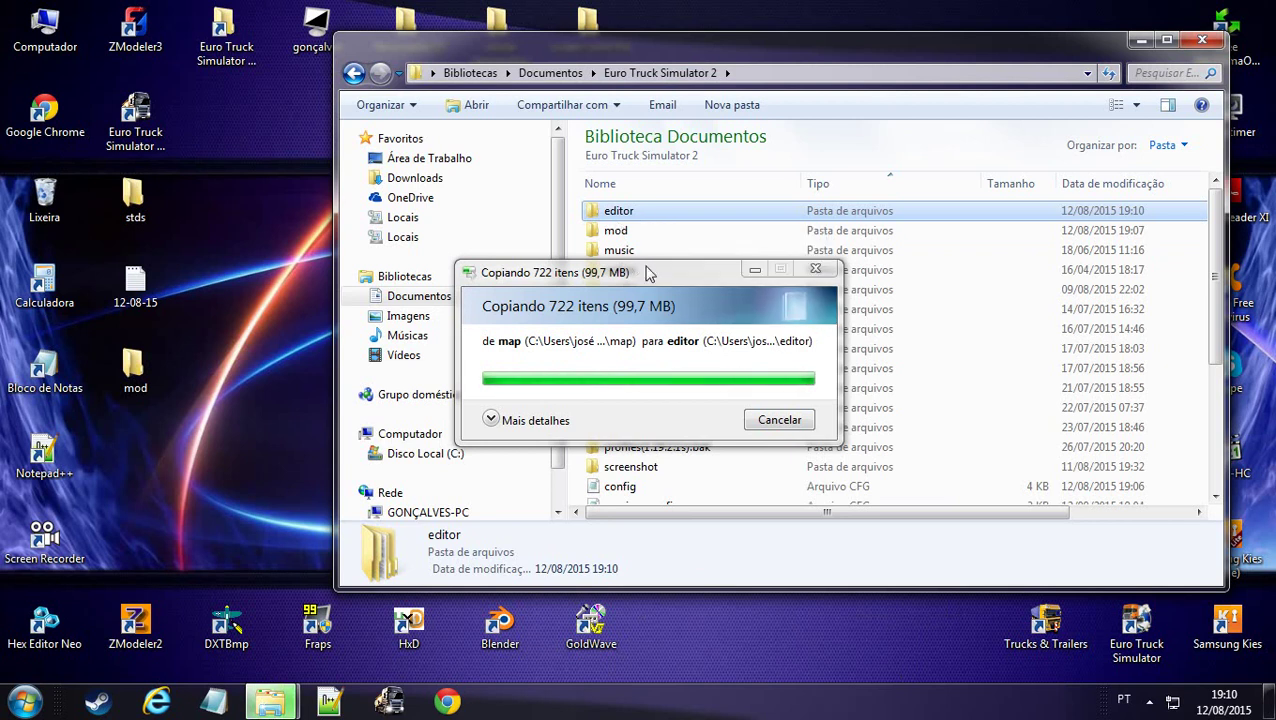
click(578, 254)
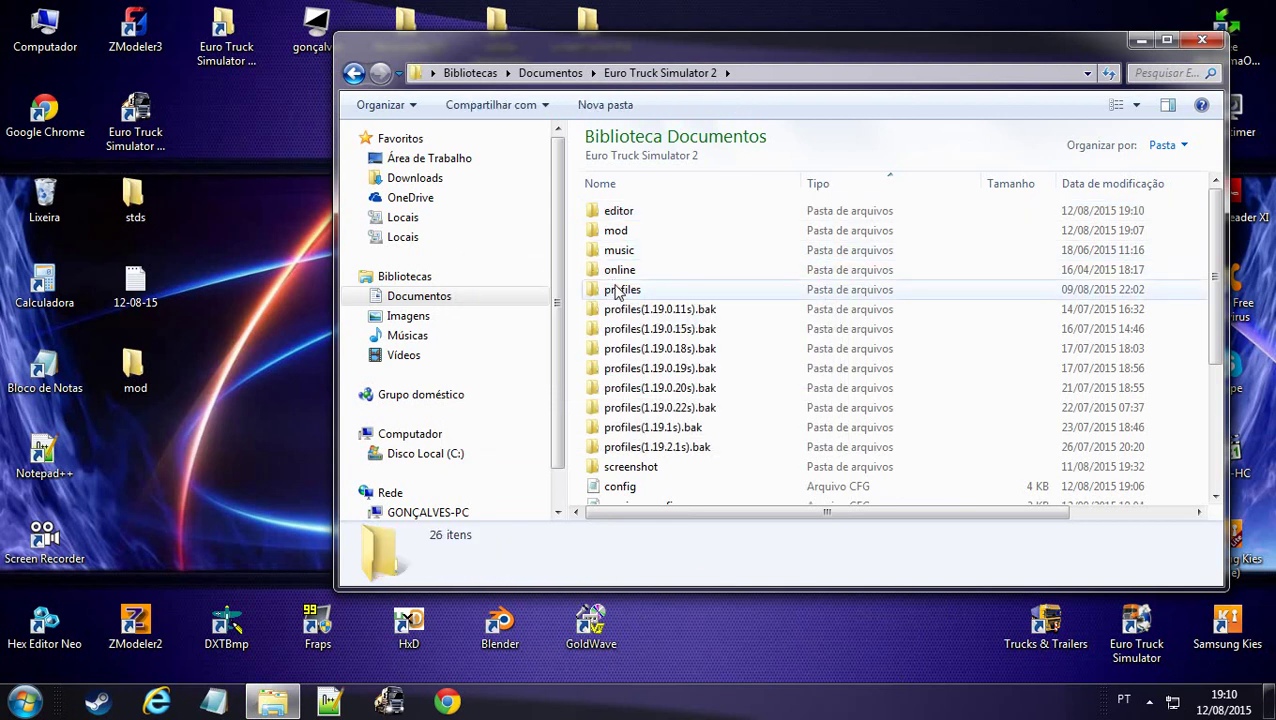
double_click(615, 231)
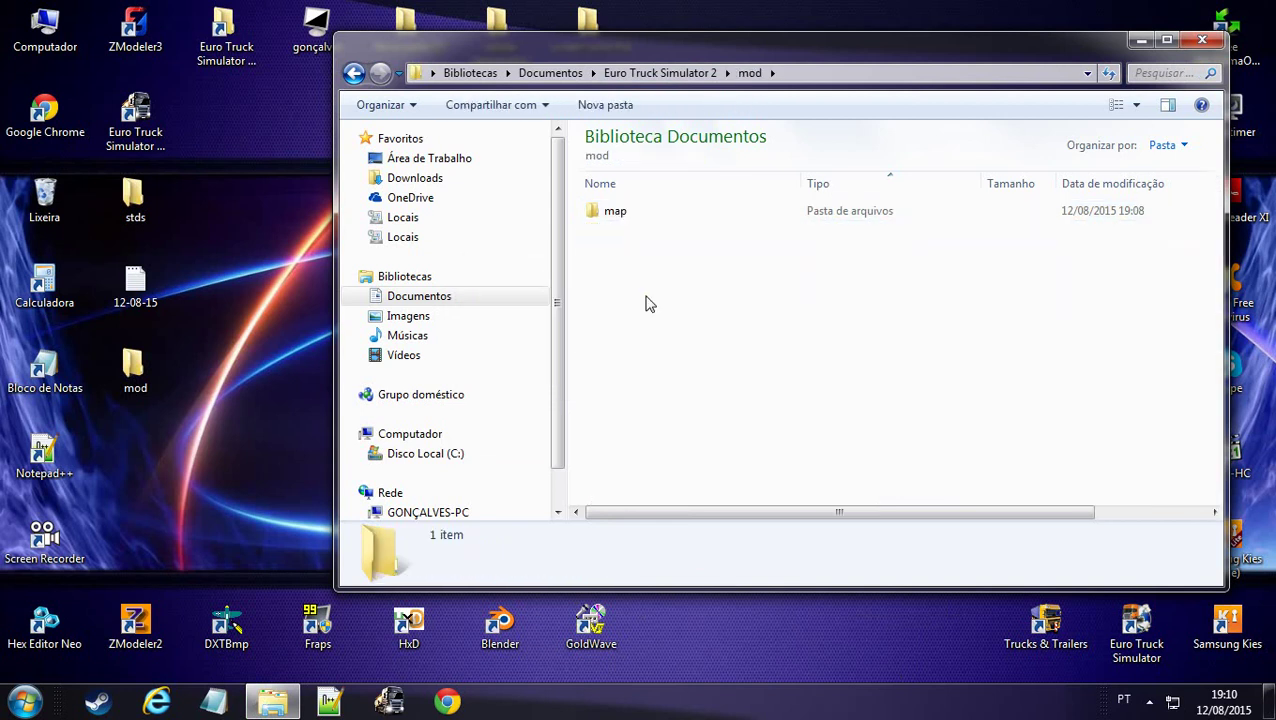
click(609, 216)
right_click(605, 213)
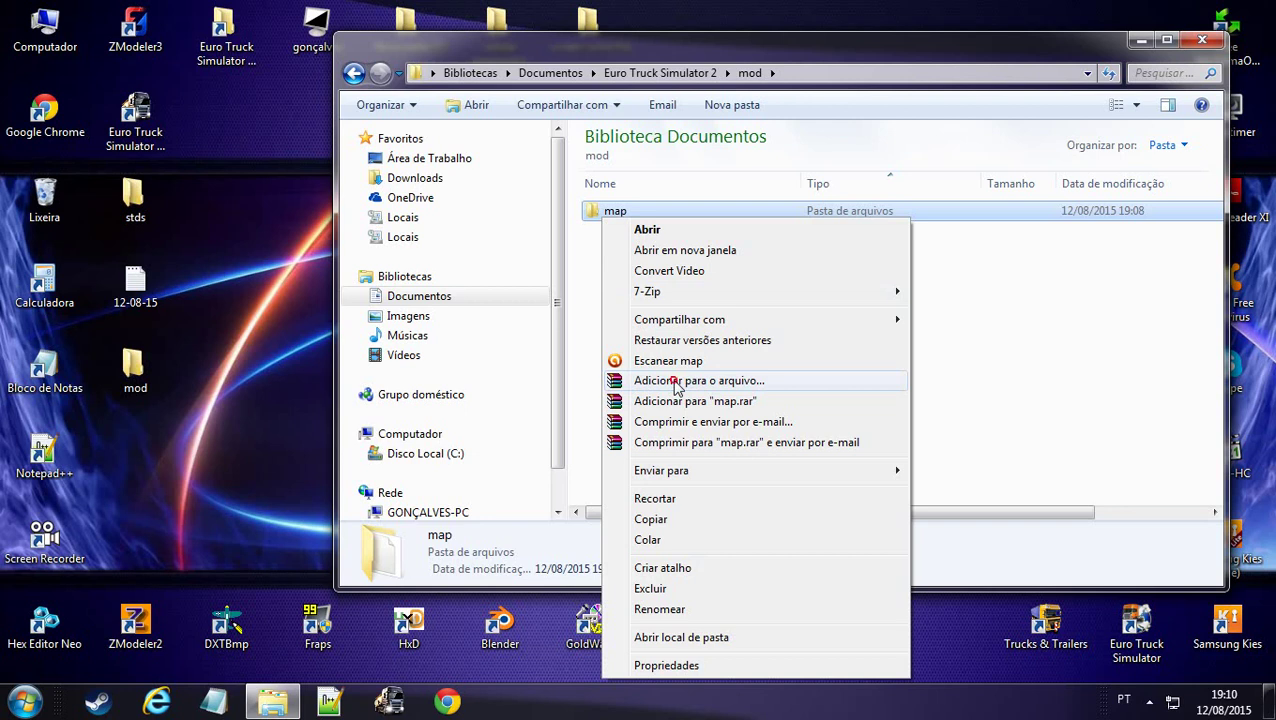
click(676, 382)
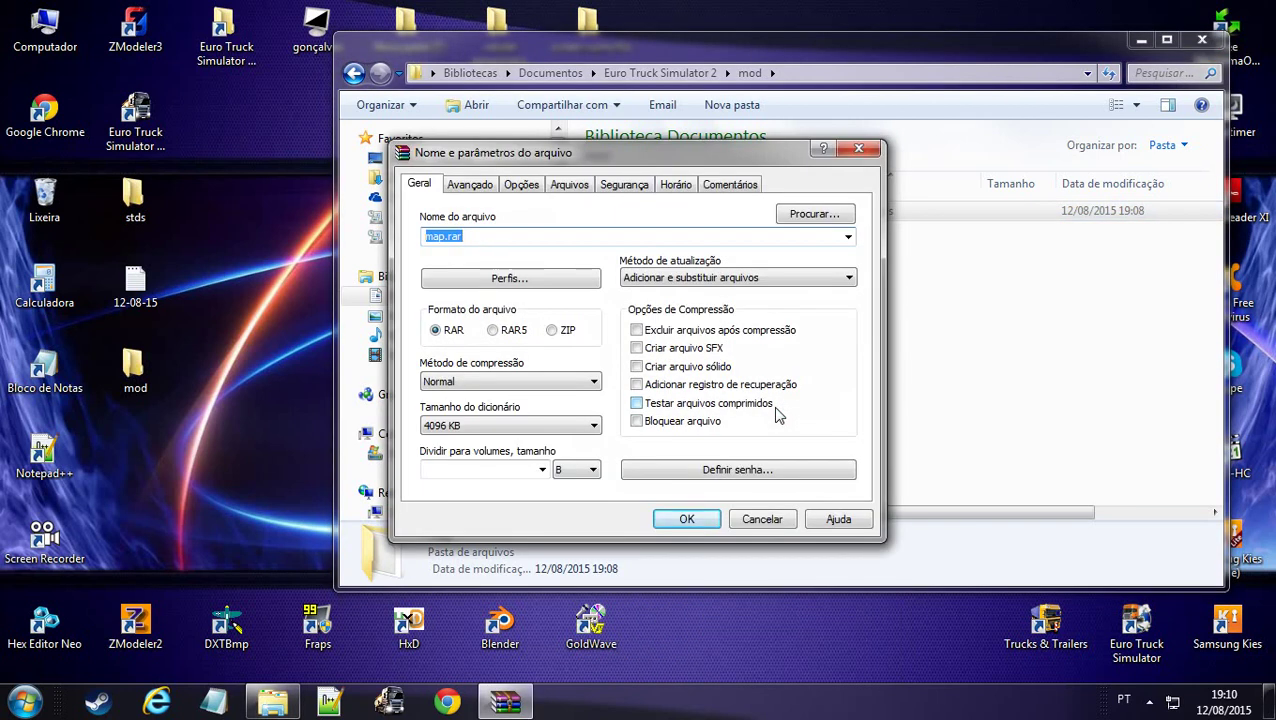
click(552, 331)
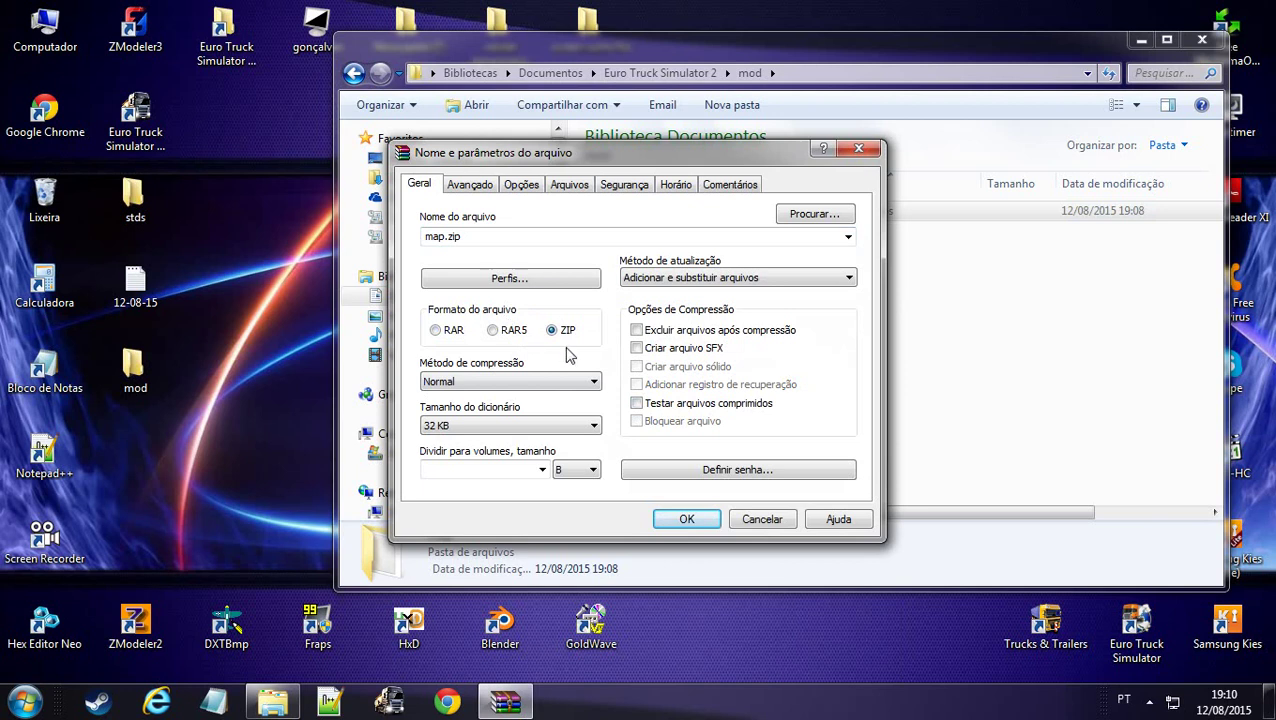
click(522, 381)
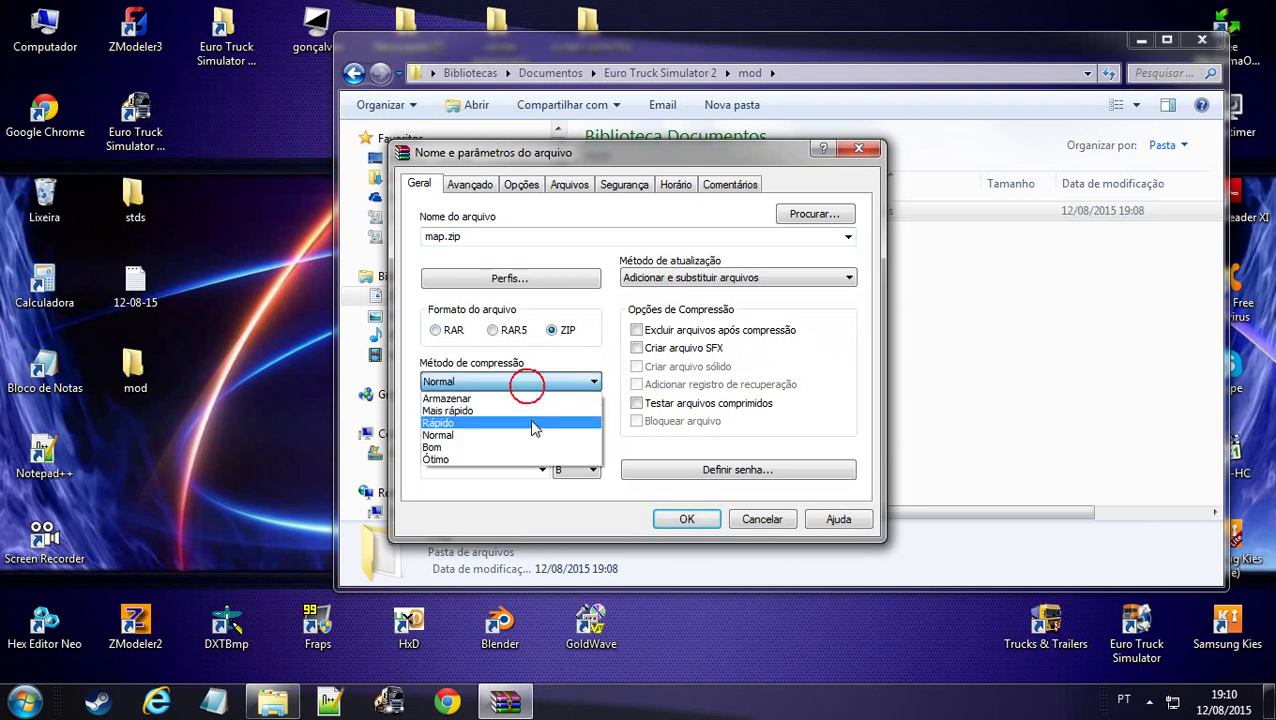
click(475, 398)
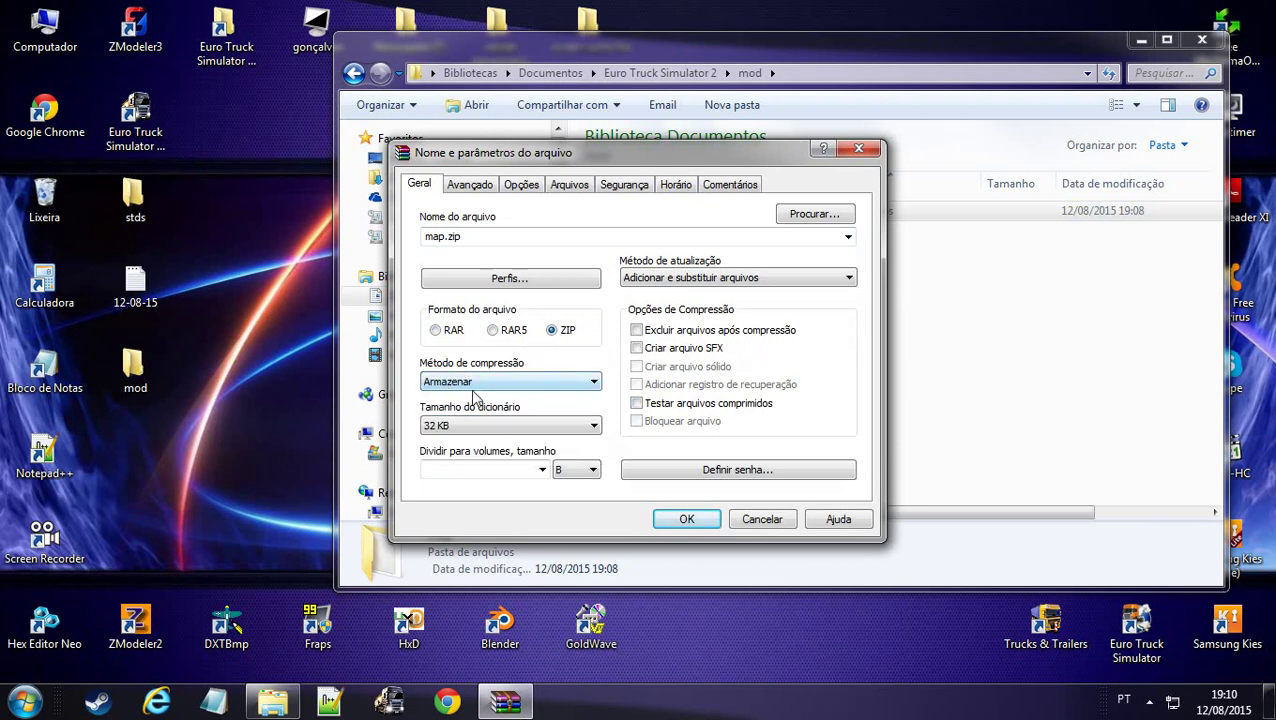
click(476, 384)
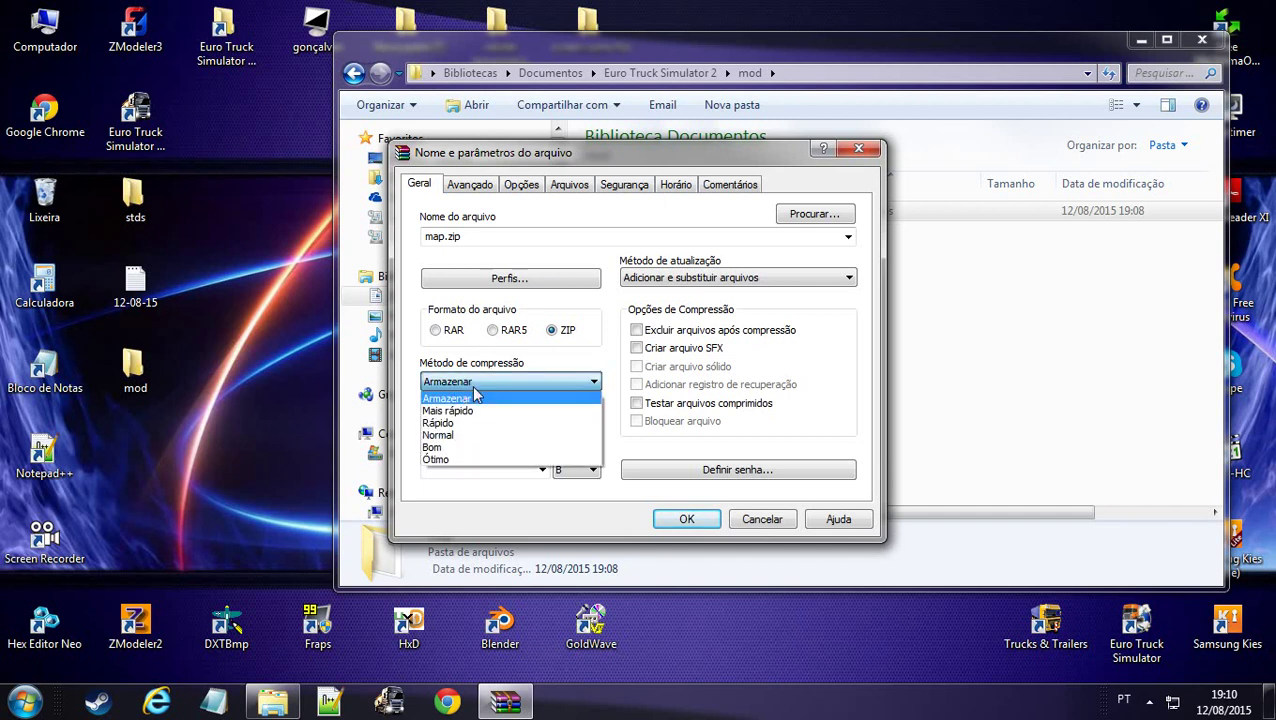
click(478, 383)
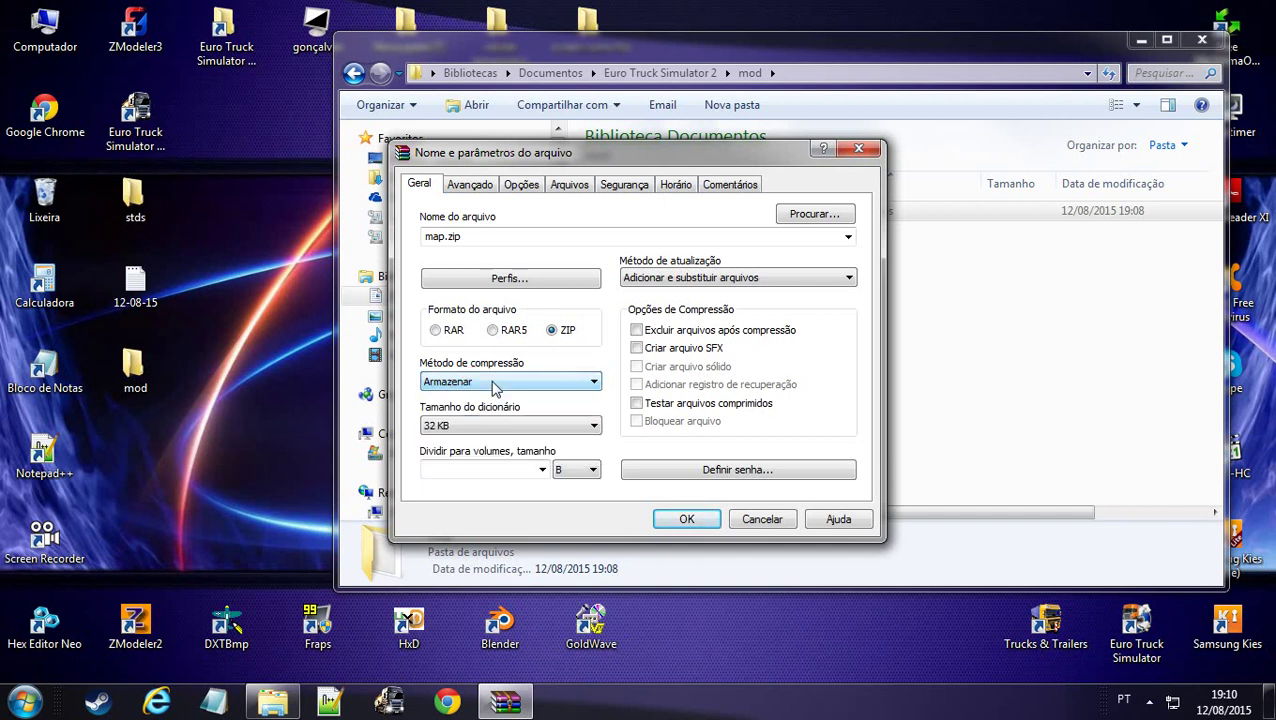
Name the archive mapa_teste.scs and create it in the mod folder
click(477, 237)
drag(445, 237, 565, 240)
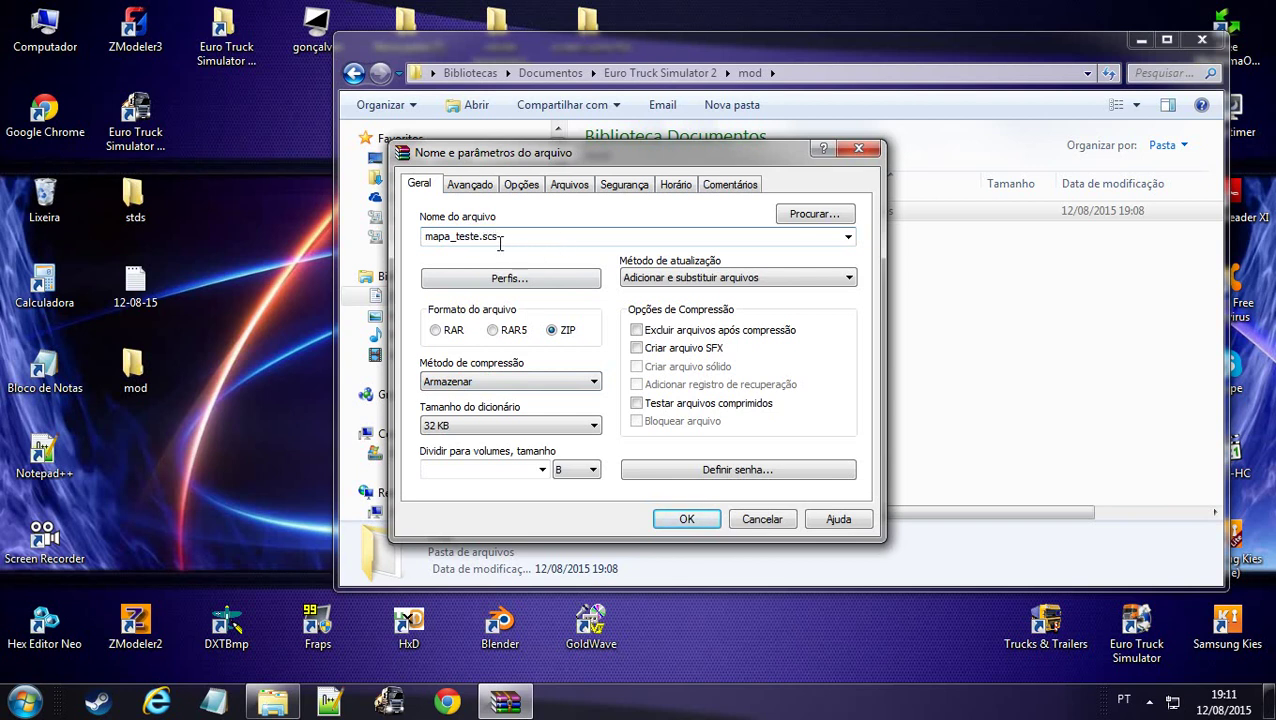
drag(480, 237, 516, 236)
click(515, 236)
double_click(428, 236)
click(487, 236)
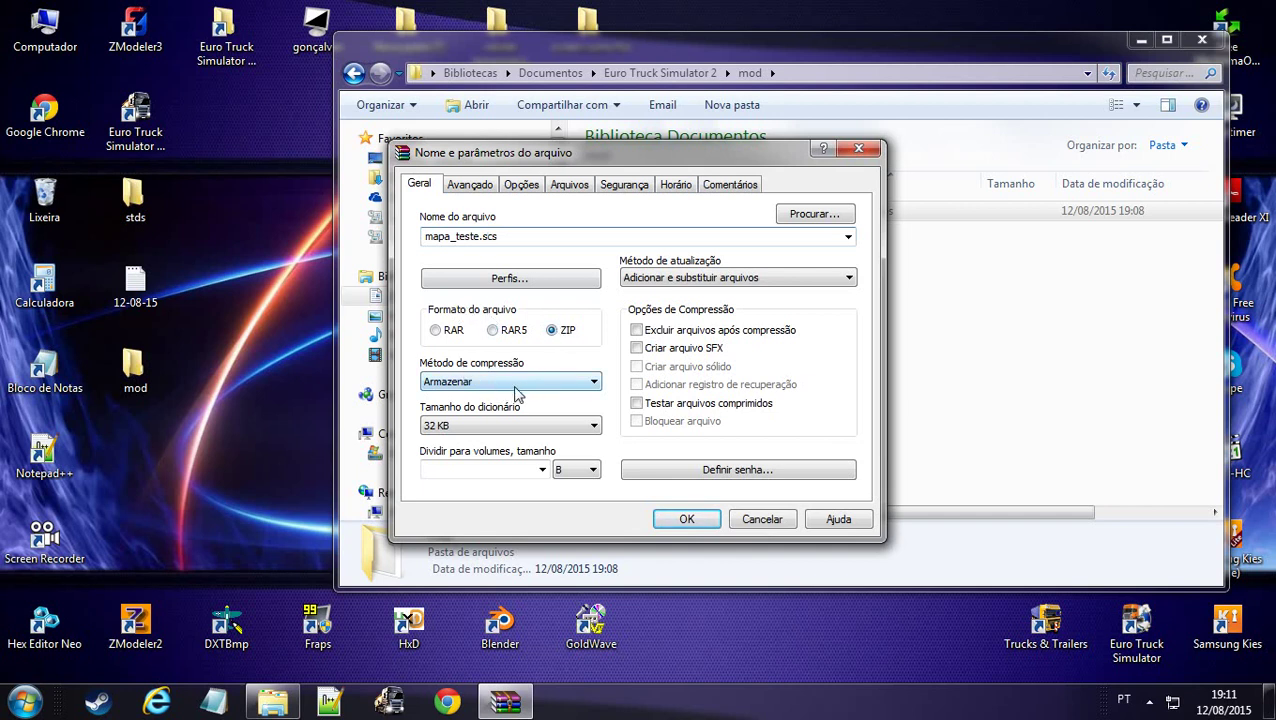
click(687, 519)
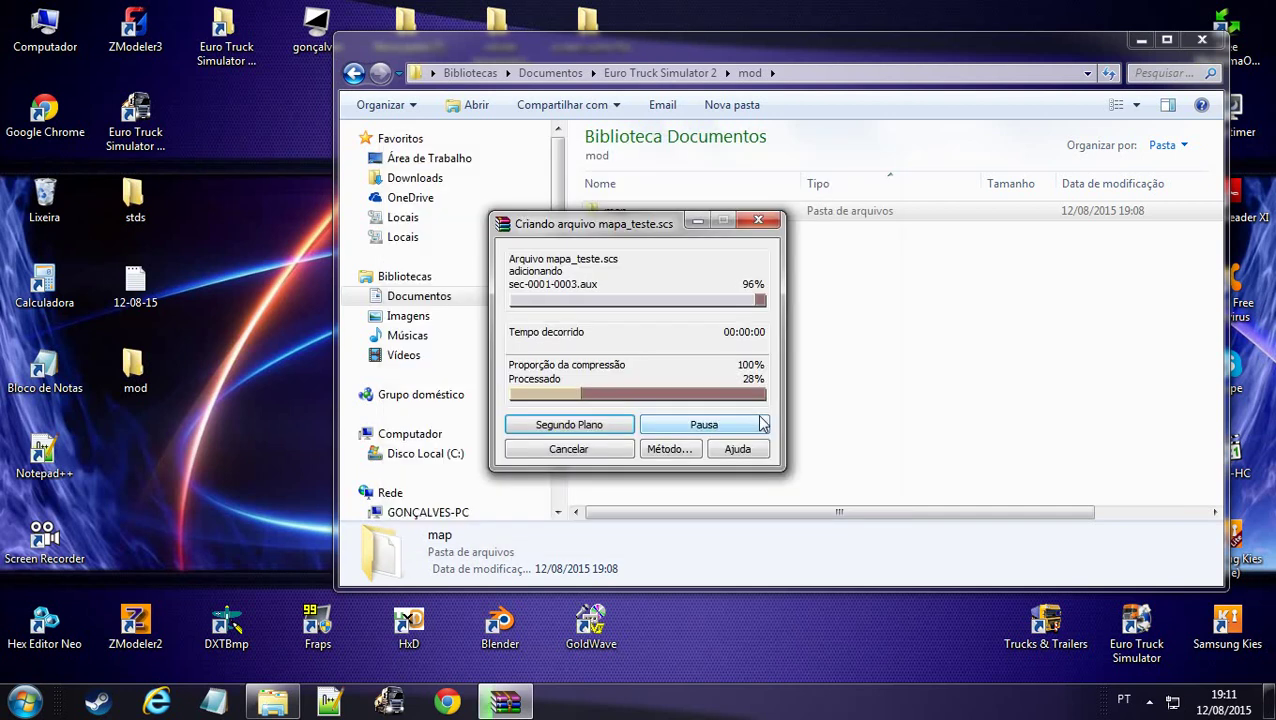
click(788, 337)
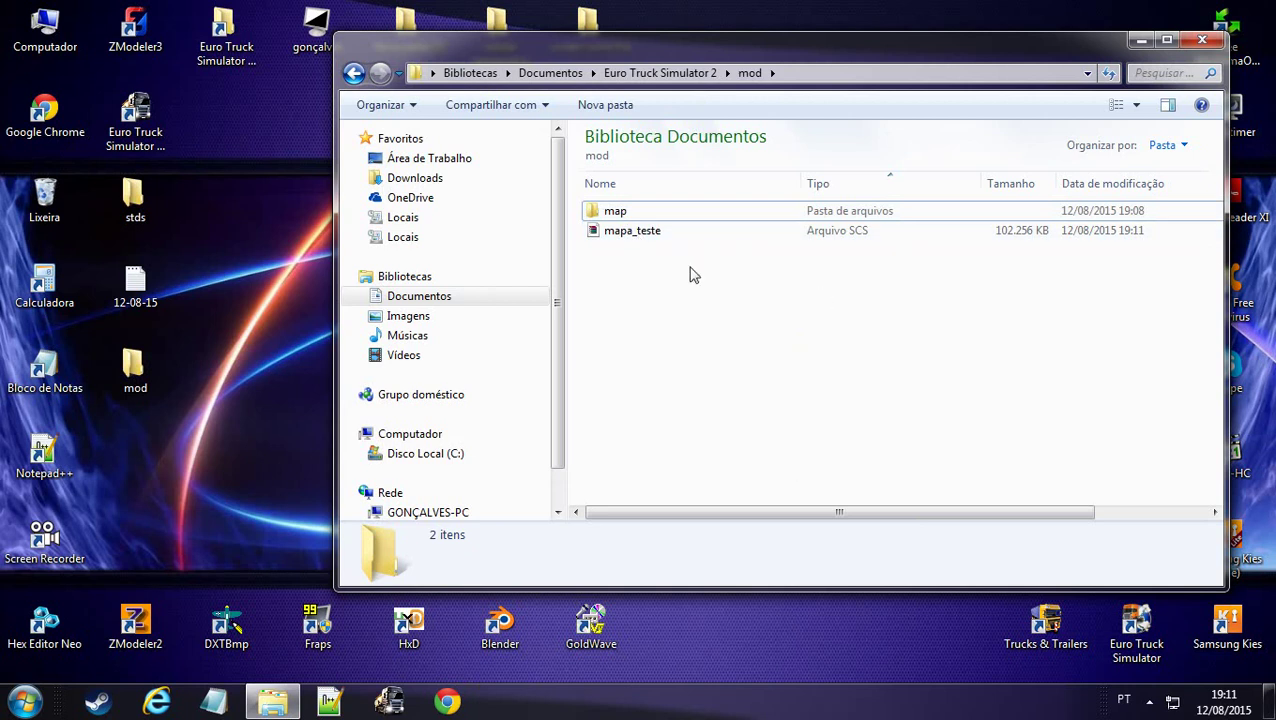
right_click(601, 216)
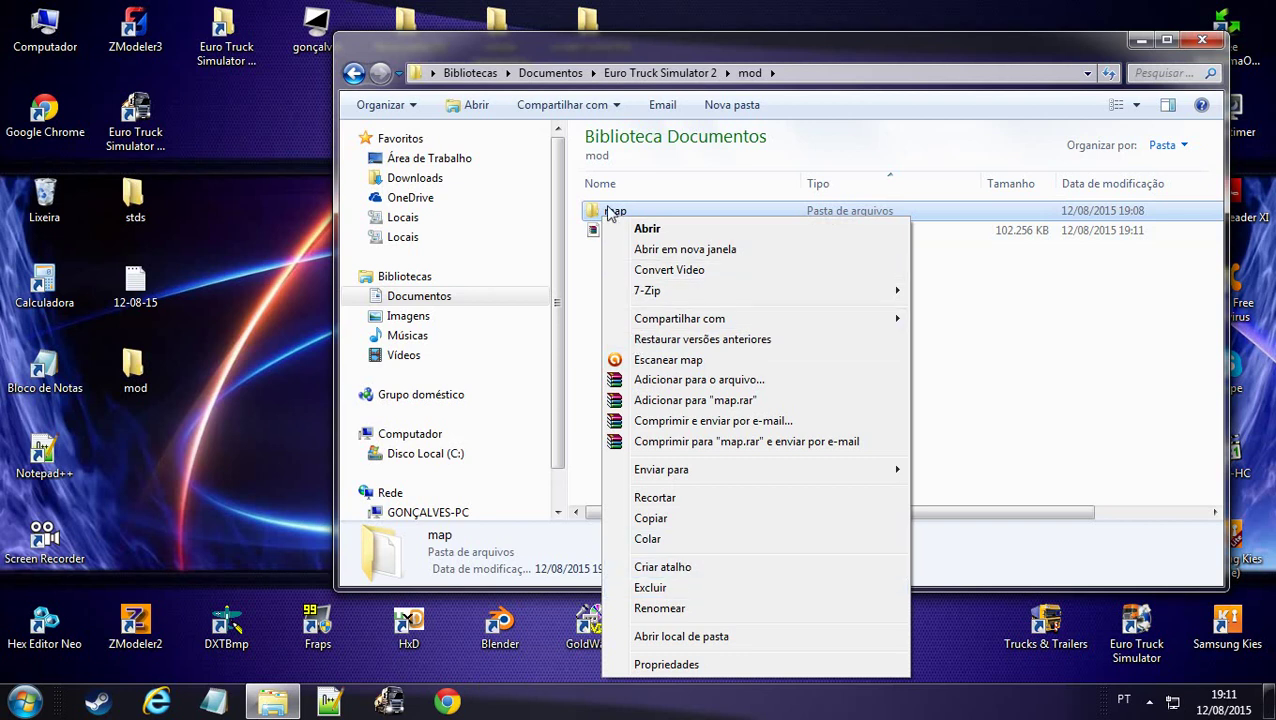
click(592, 260)
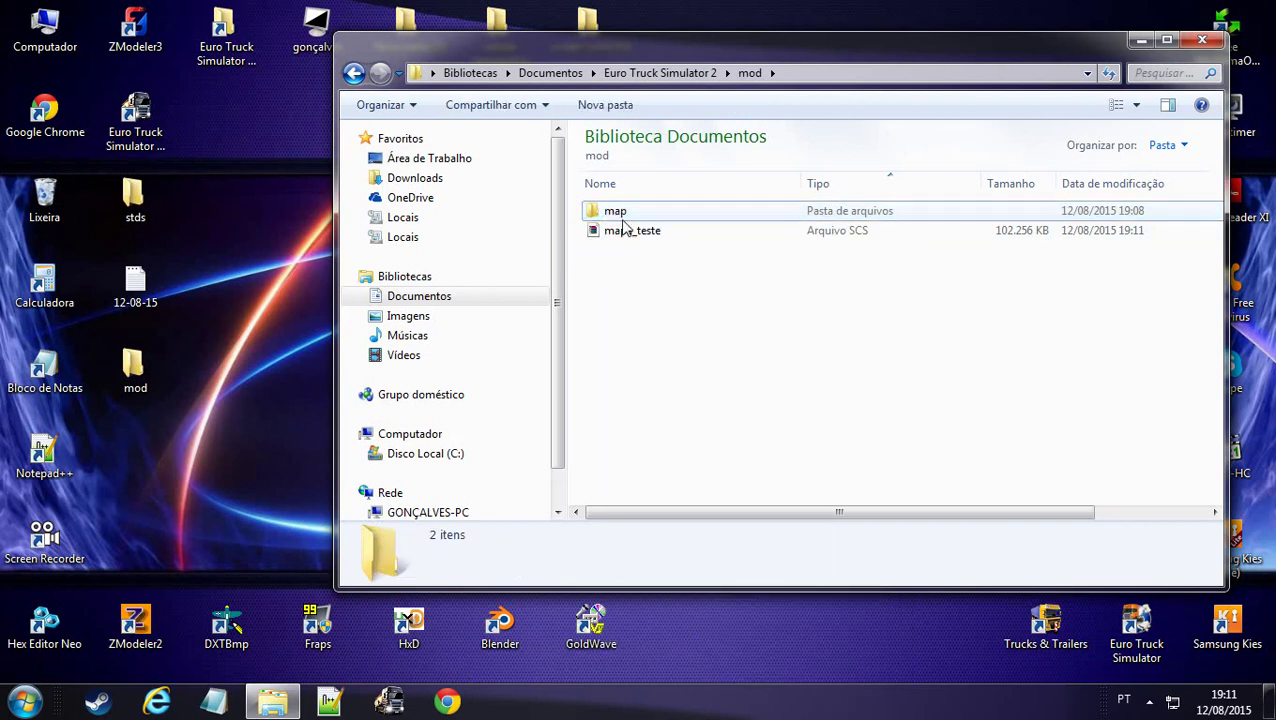
click(618, 211)
click(685, 292)
Return to the Euro Truck Simulator 2 documents folder and open its config file in the text editor
click(703, 78)
drag(703, 49, 685, 52)
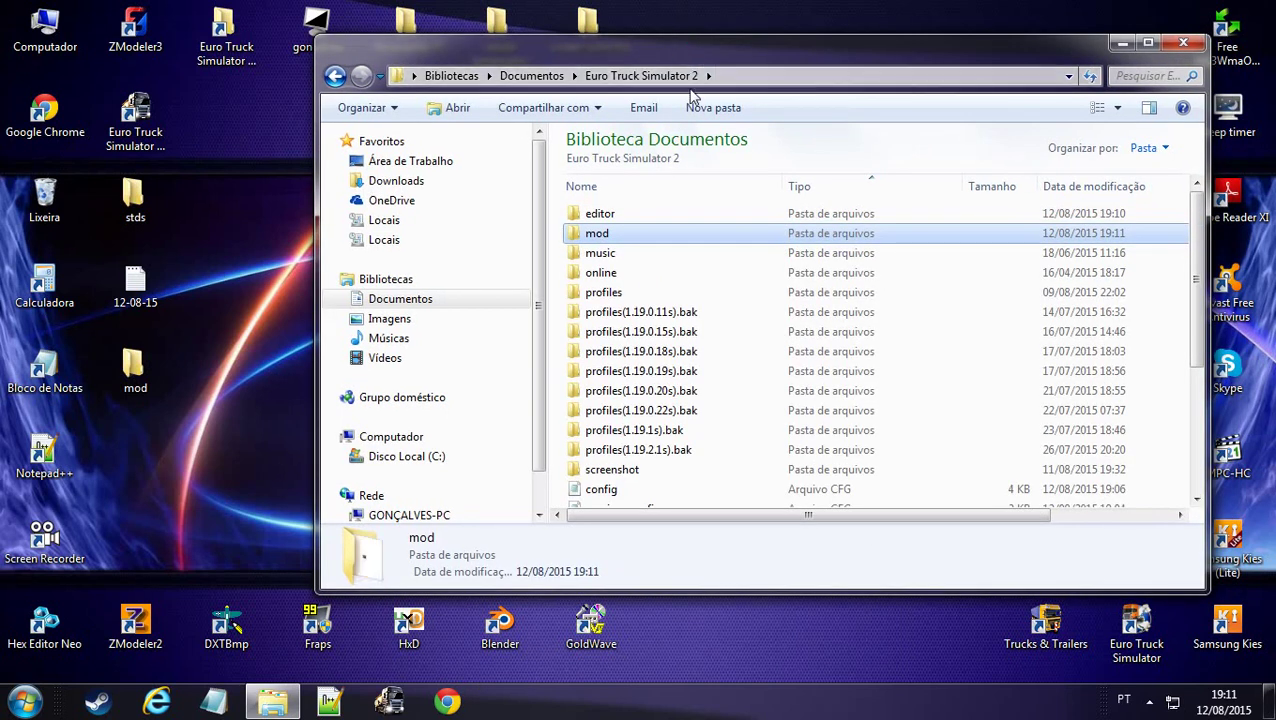
scroll(703, 325, down, 2)
click(676, 381)
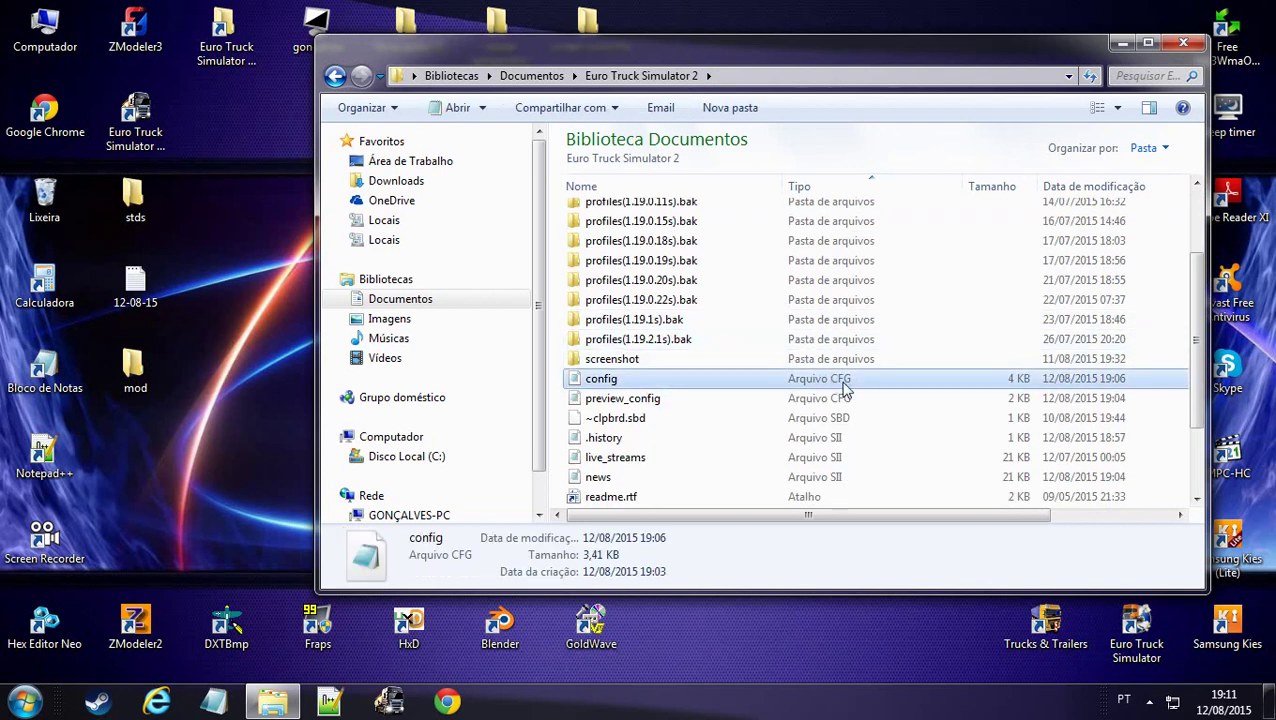
right_click(615, 385)
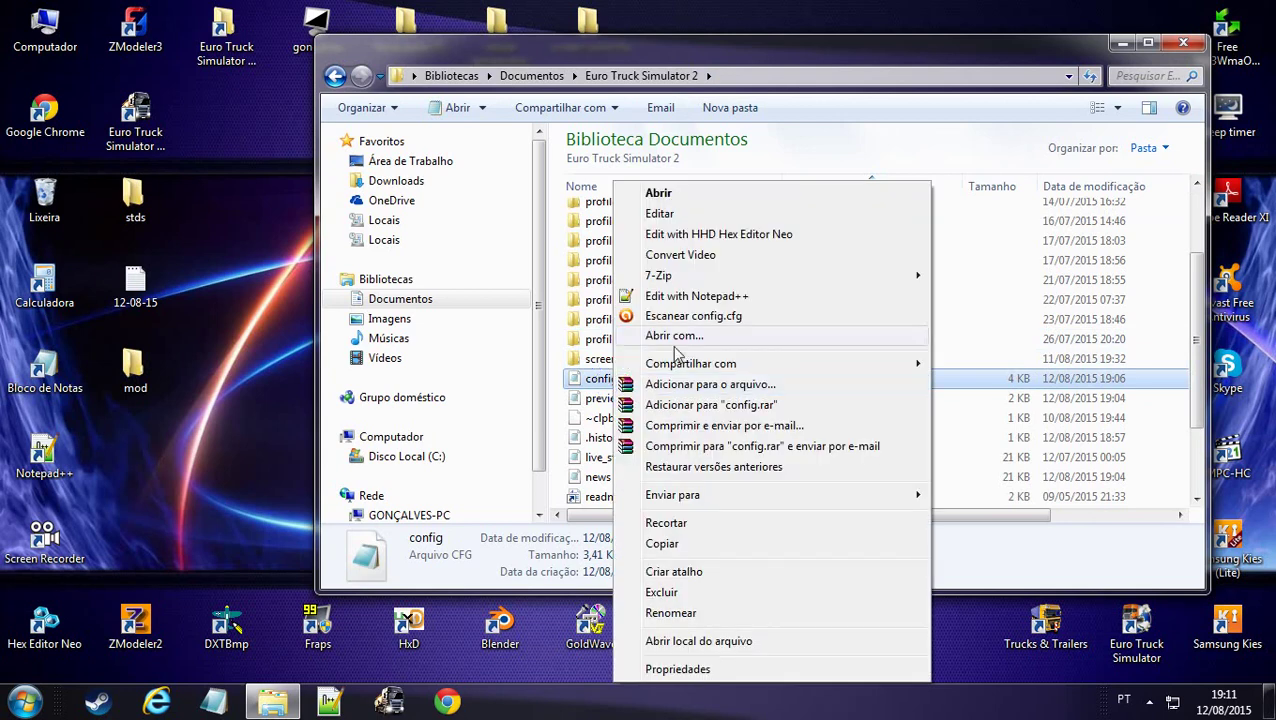
click(713, 197)
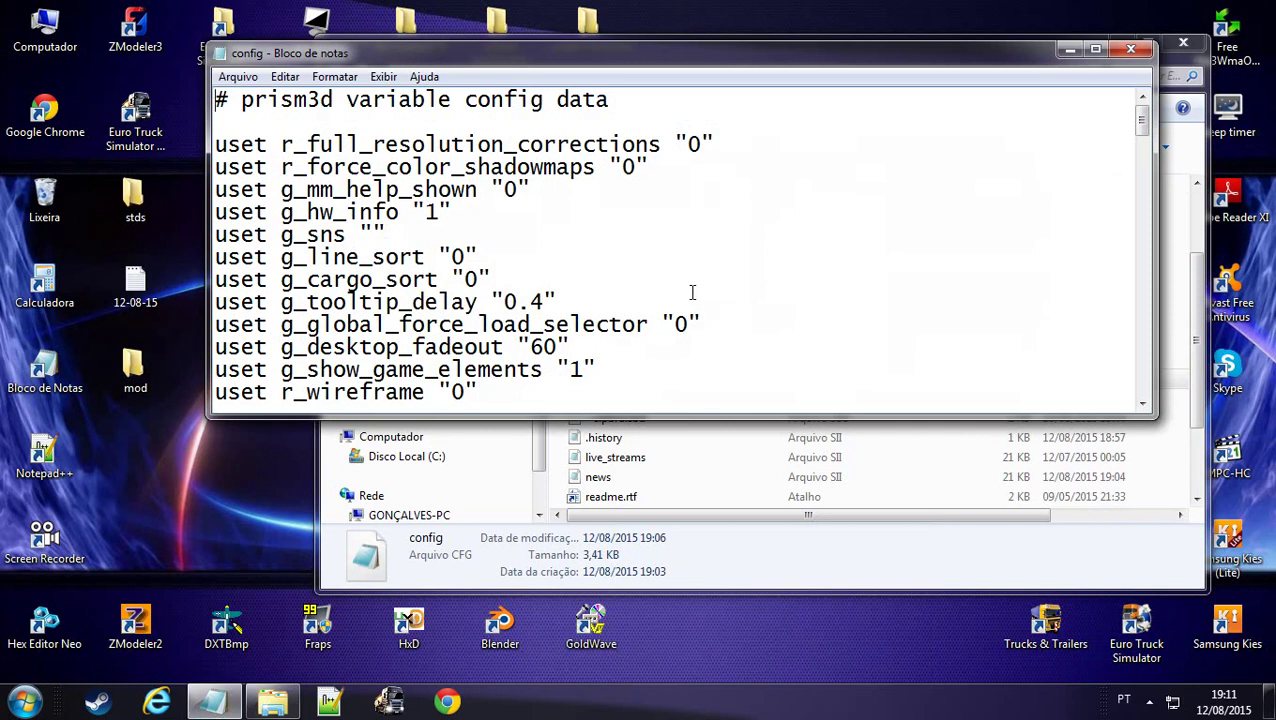
Search the config file for developer, check the value of the g_developer line, and close the file
key(ctrl+f)
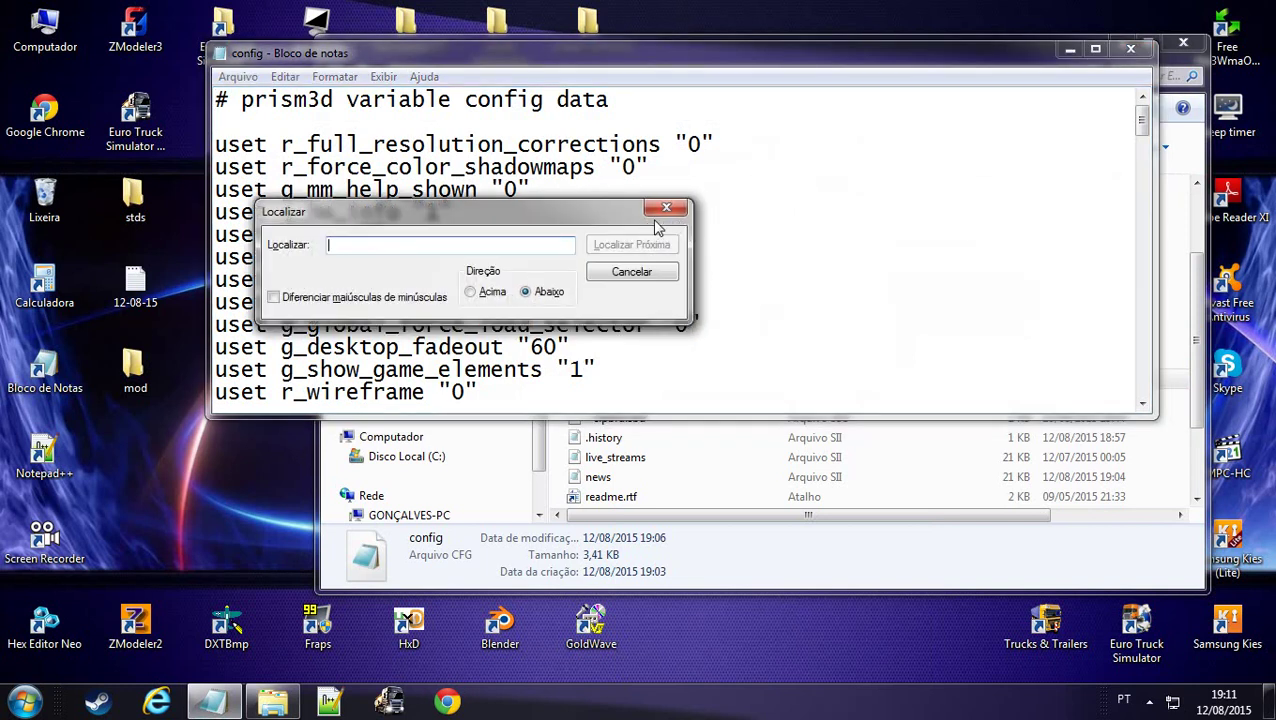
text(dev)
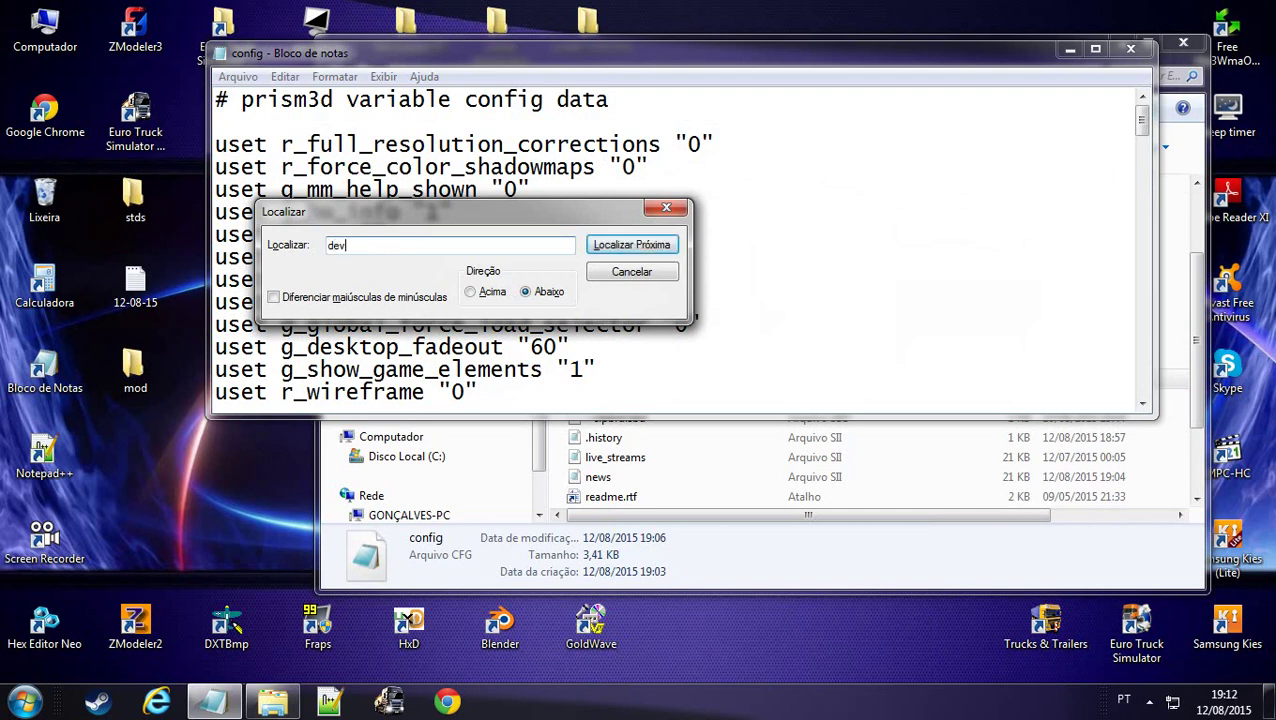
text(eloper)
key(Return)
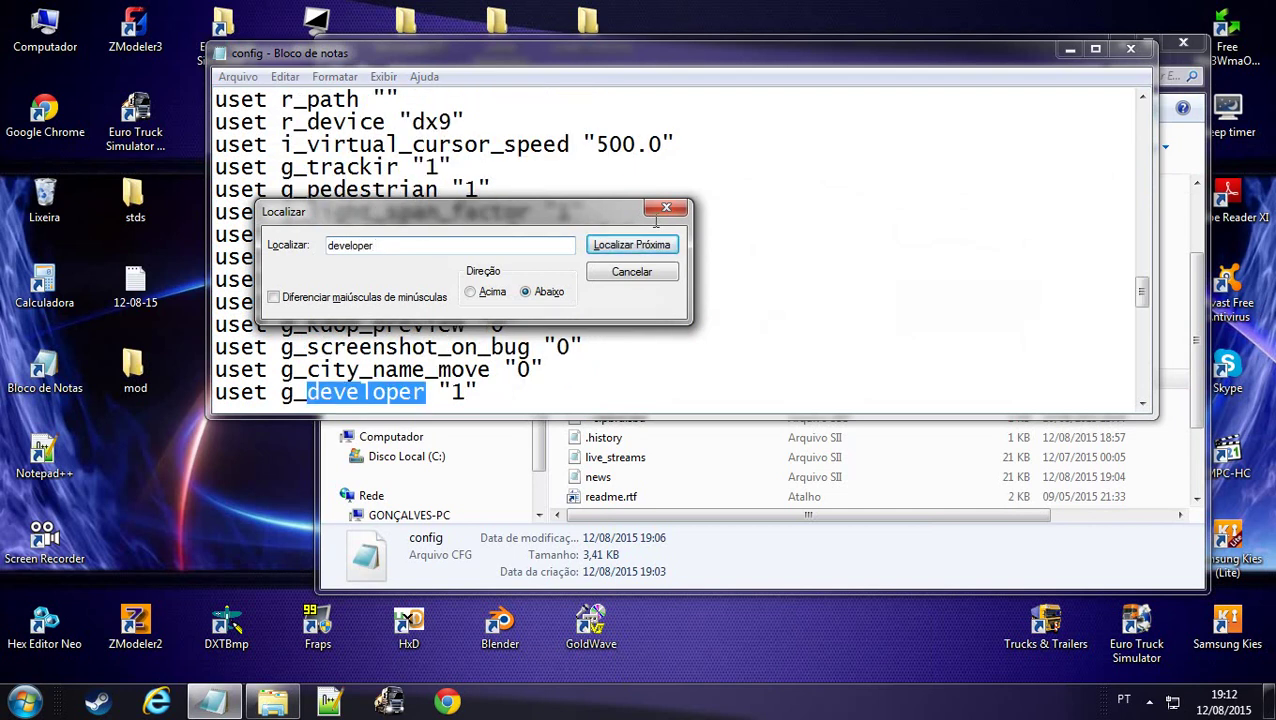
click(666, 208)
drag(290, 398, 478, 399)
click(390, 396)
drag(278, 398, 470, 400)
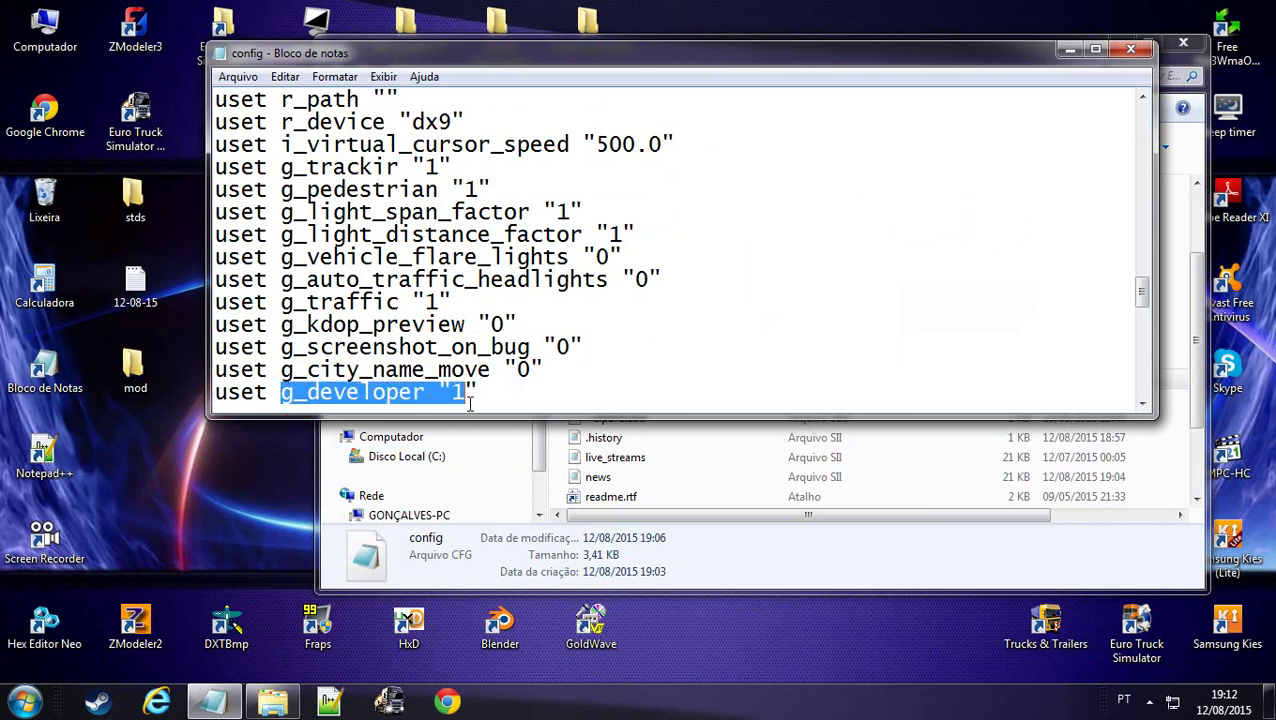
click(402, 407)
scroll(590, 388, up, 2)
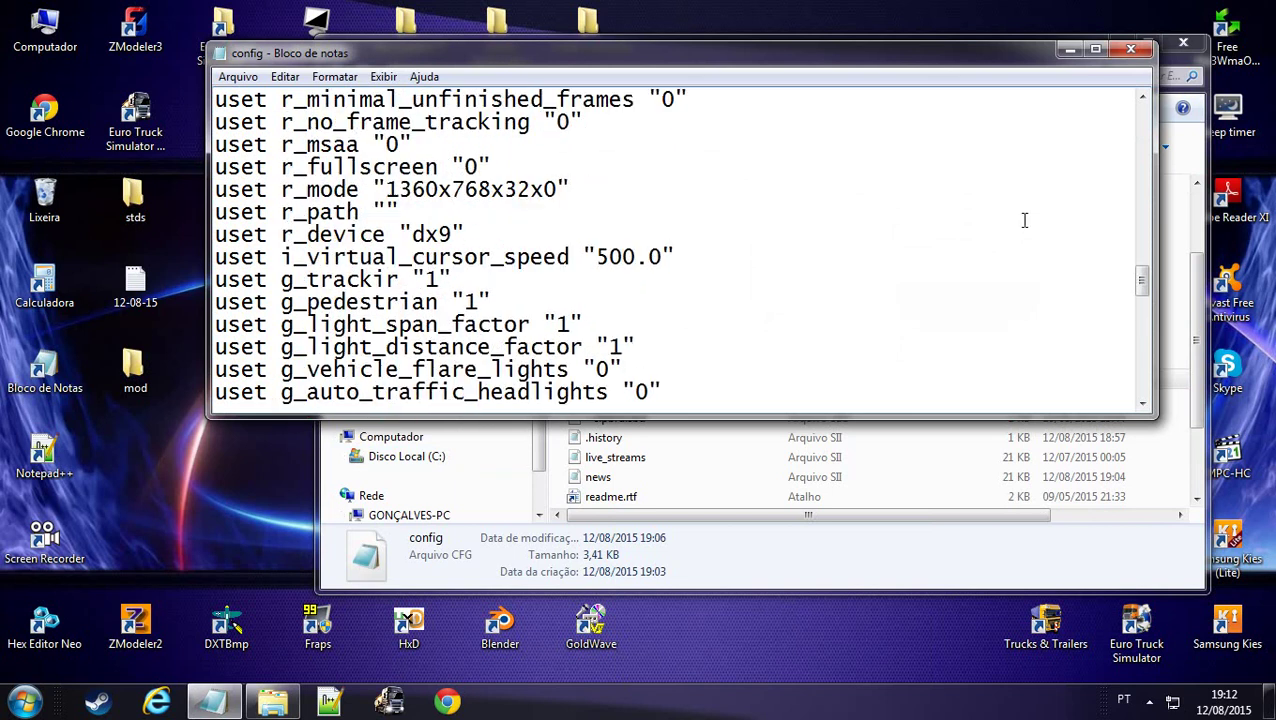
click(1130, 49)
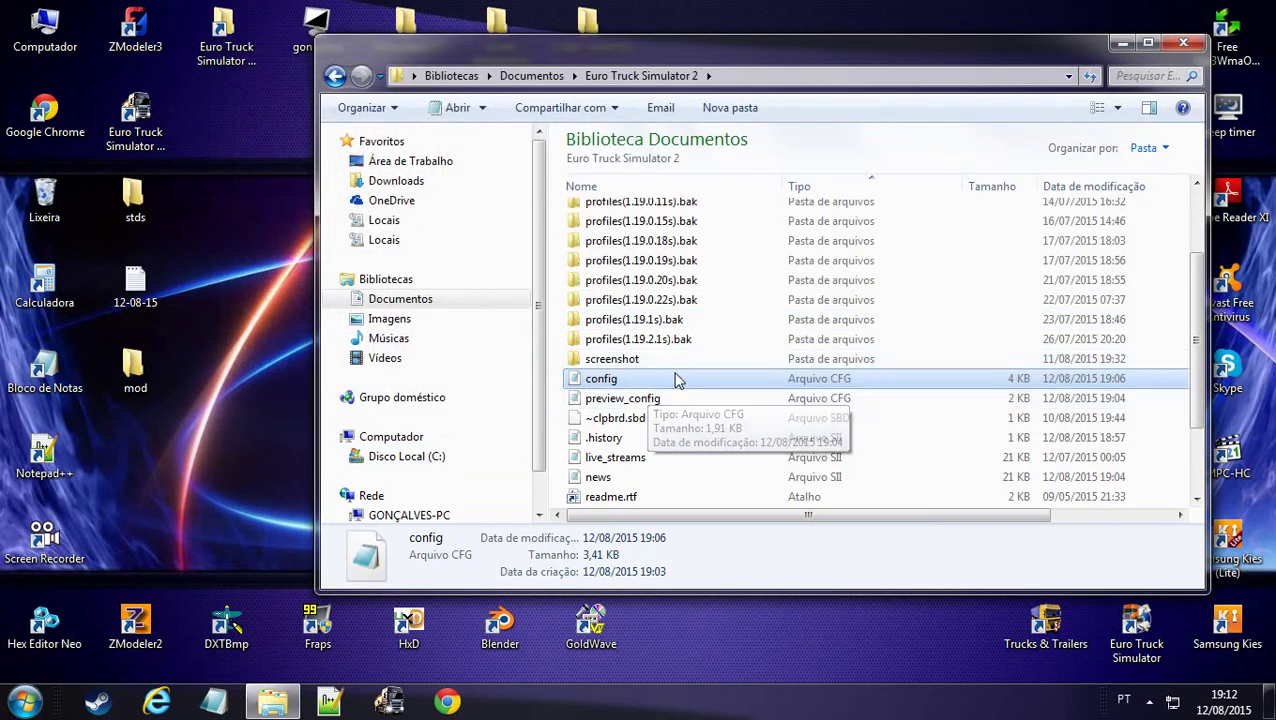
Check the mapa_teste archive and the map folder inside the mod folder, and close the folder window
scroll(683, 390, up, 2)
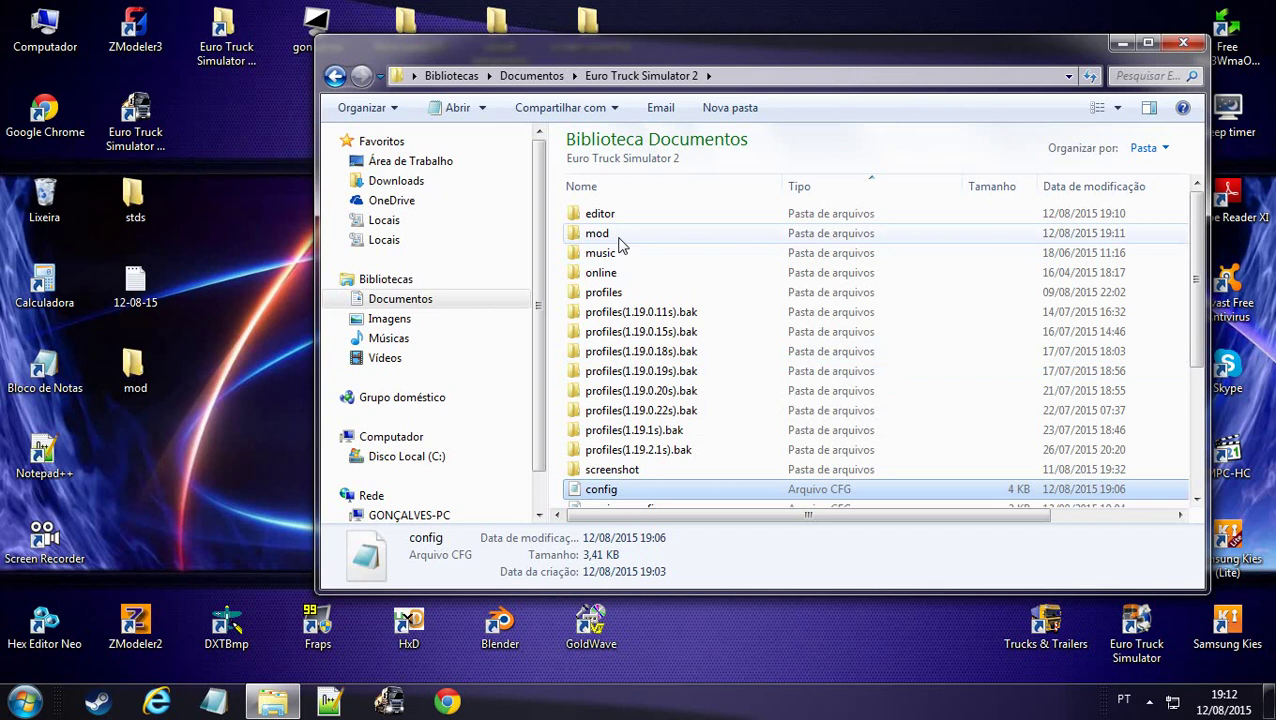
double_click(614, 236)
click(758, 275)
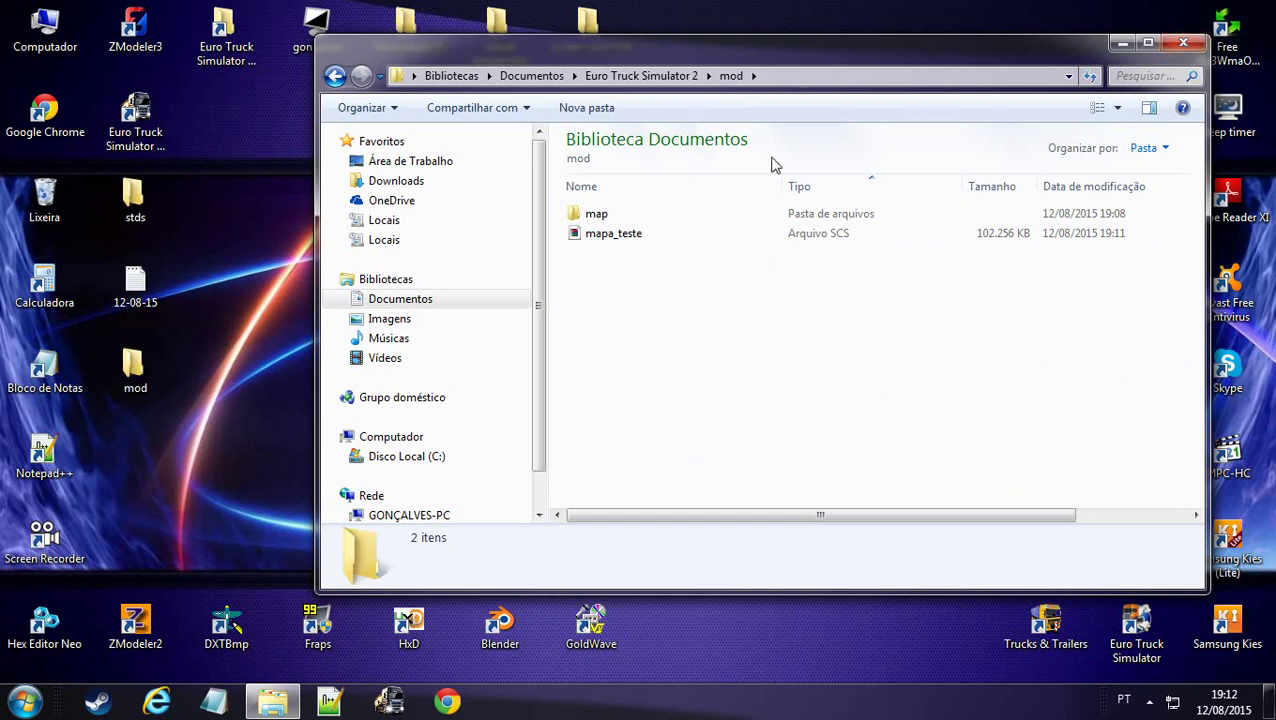
click(699, 242)
click(757, 308)
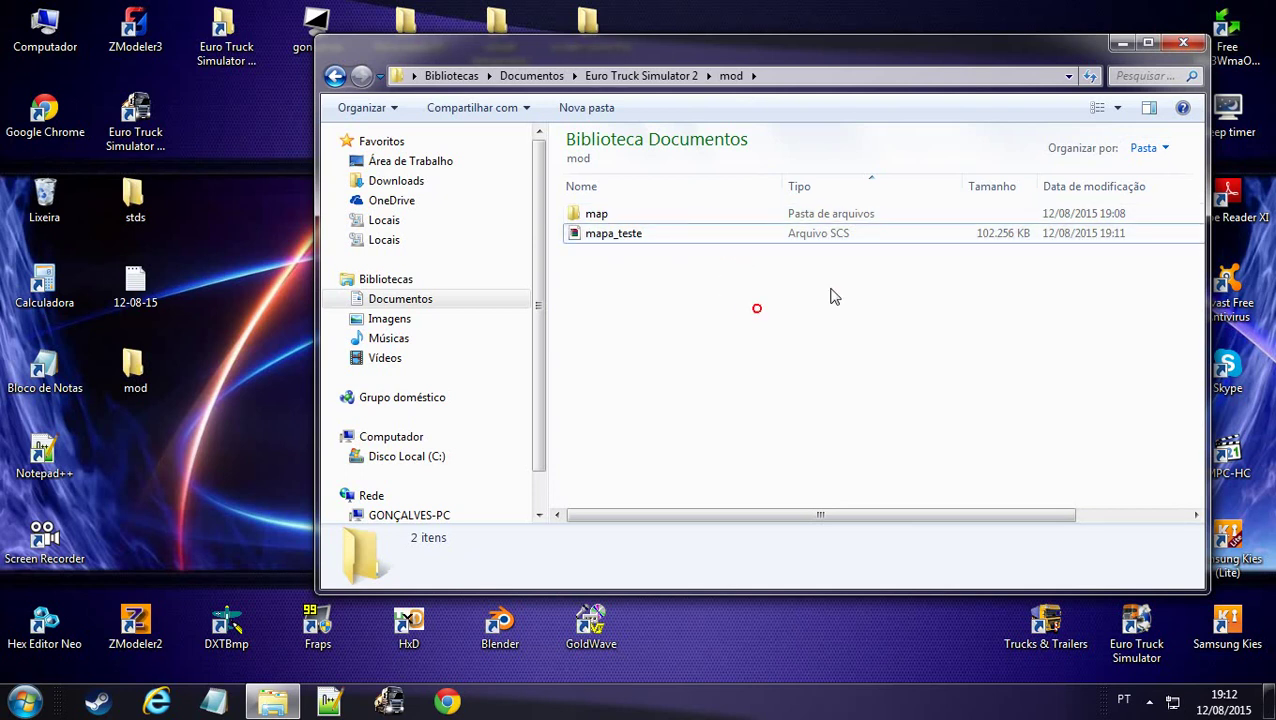
click(1191, 50)
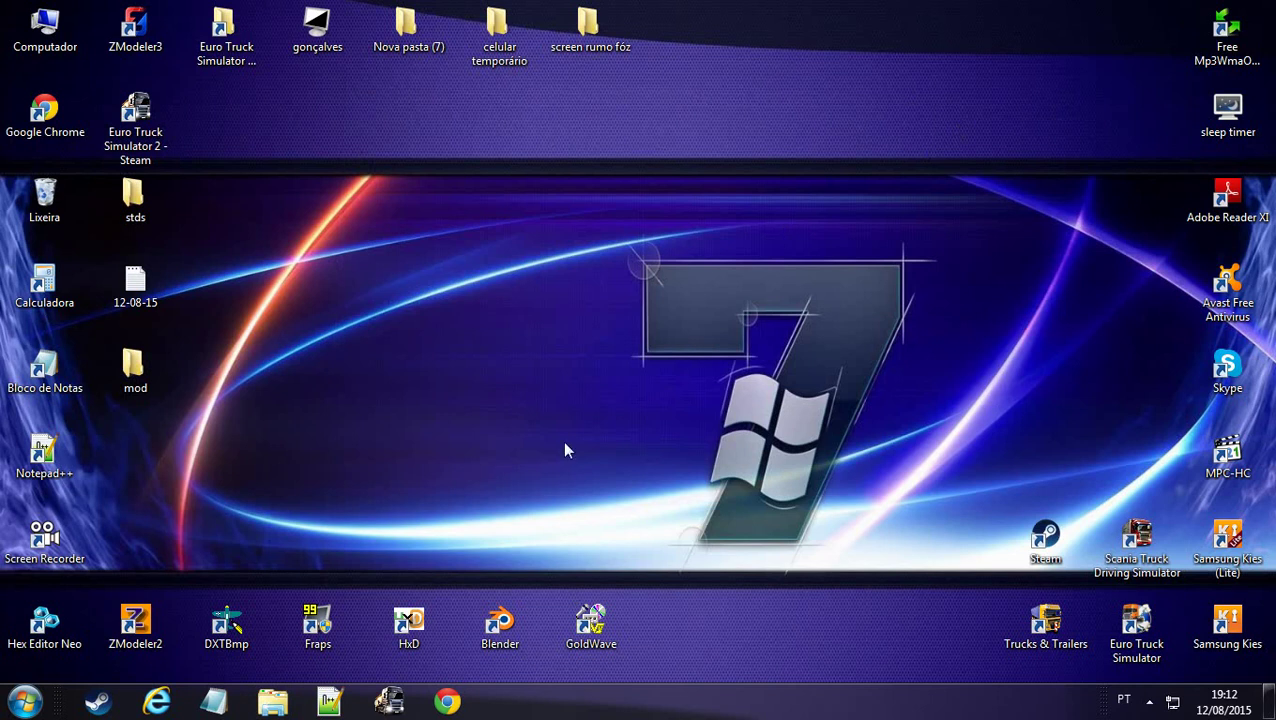
Launch Euro Truck Simulator 2 and open its map editor with the console command edit
click(389, 700)
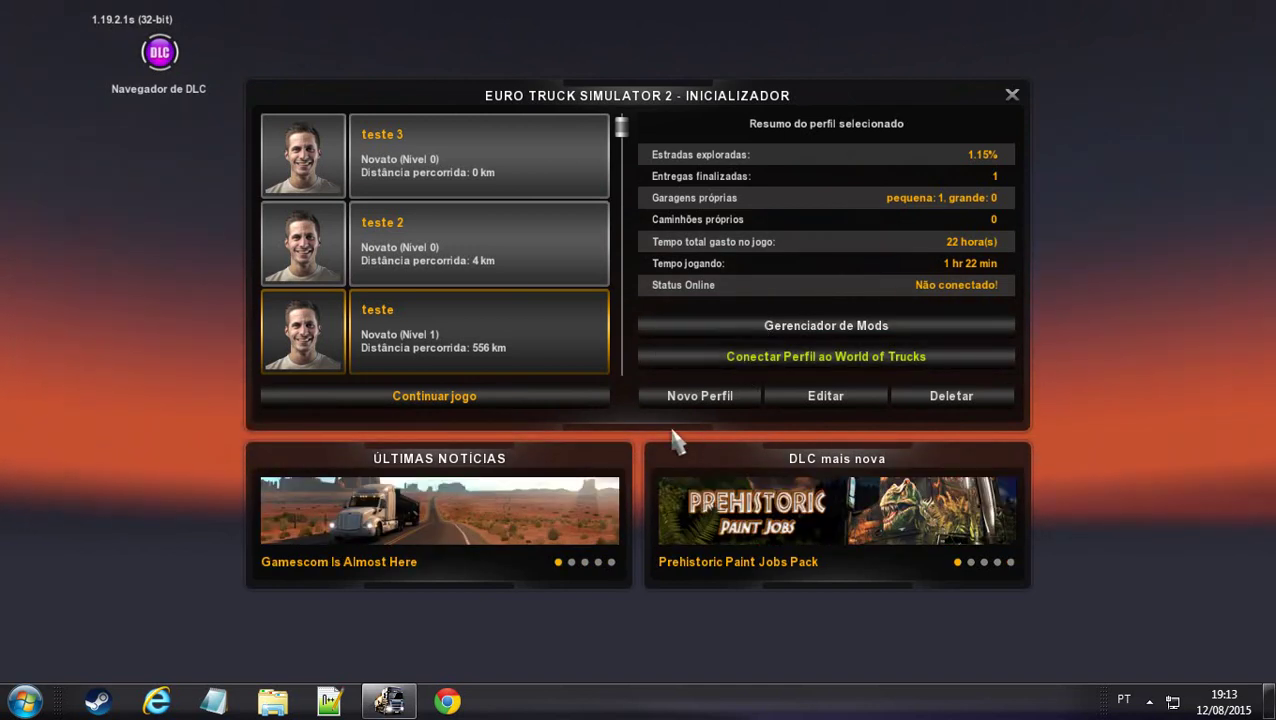
key(grave)
text(edit)
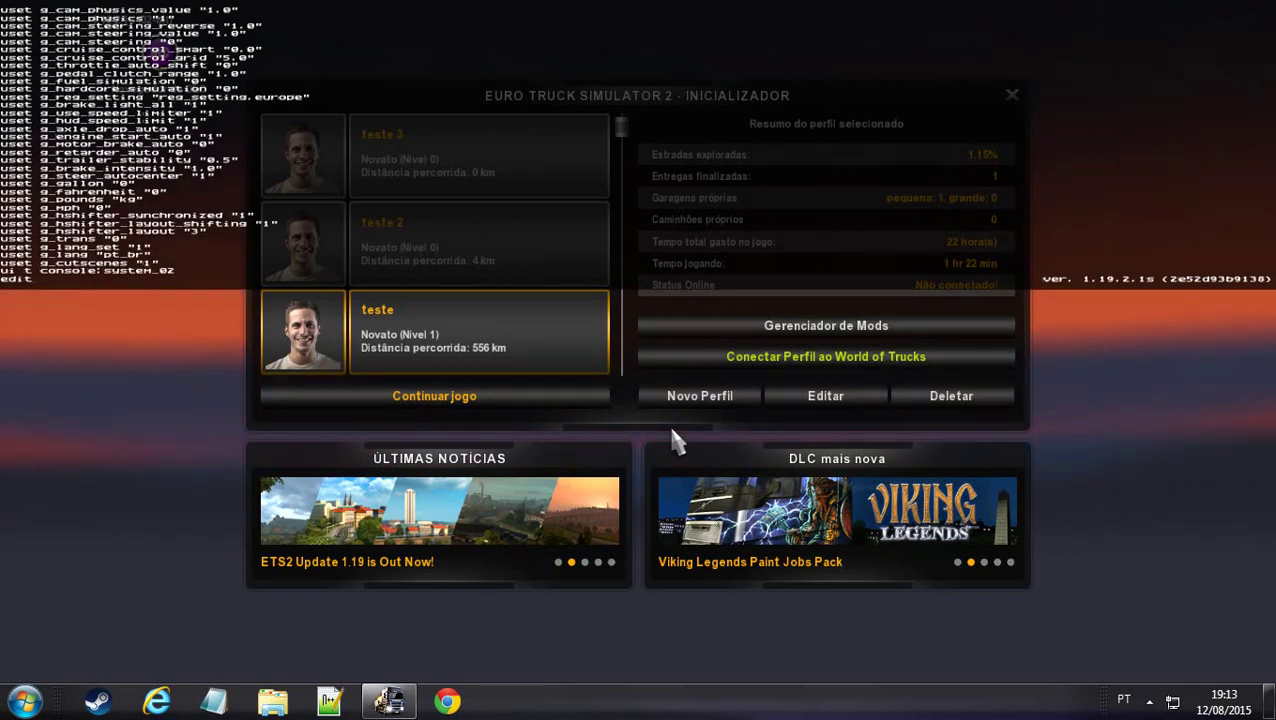
key(Return)
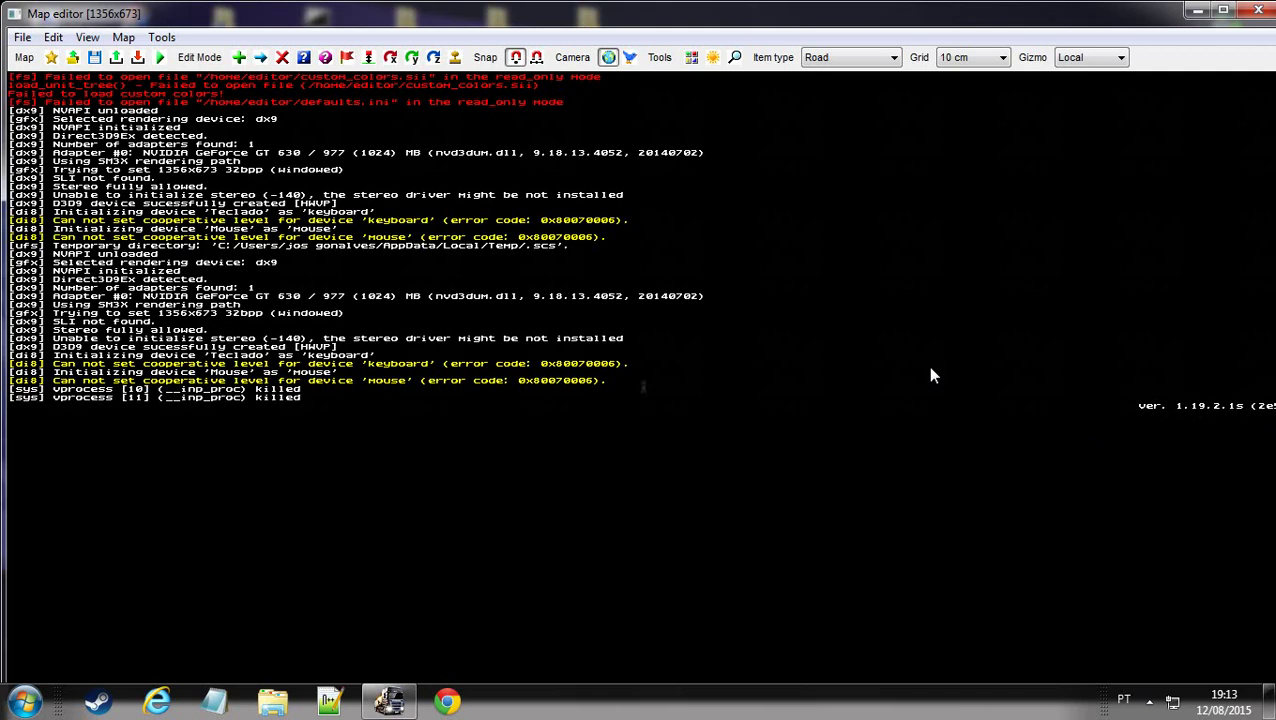
Toggle the console overlay in the map editor and leave it hidden
key(grave)
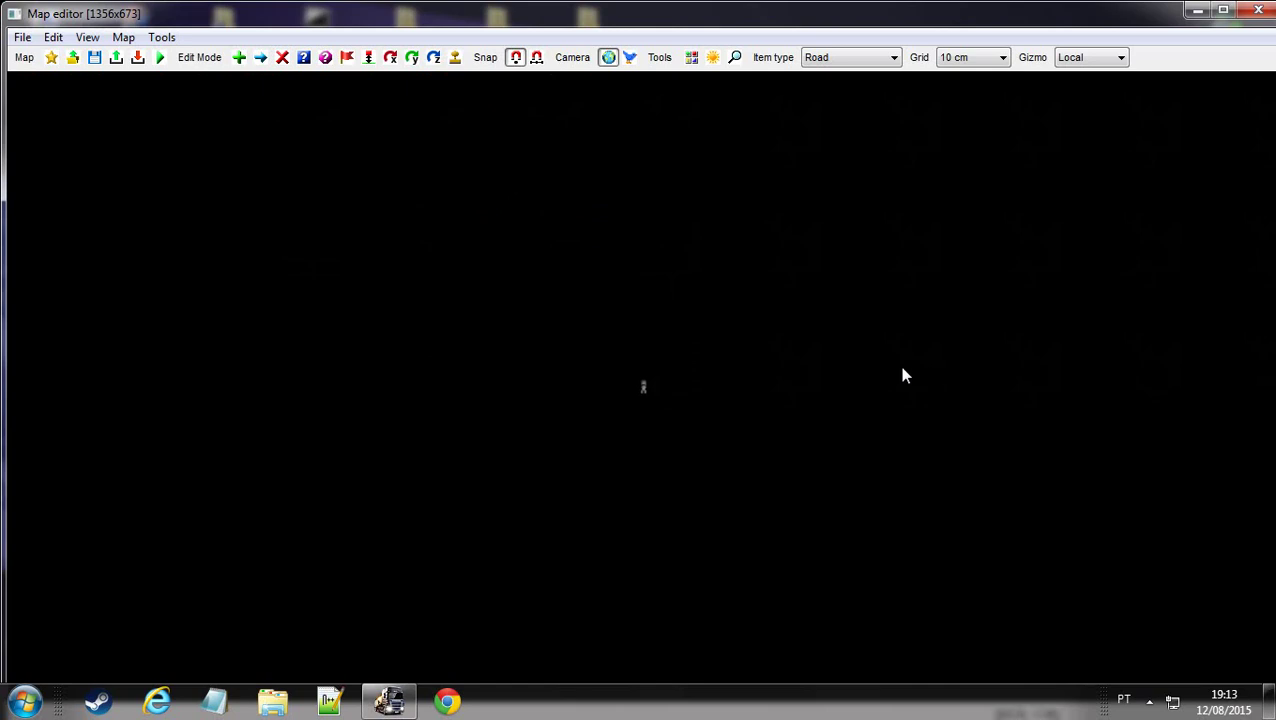
key(grave)
key(grave)
key(grave)
key(grave)
key(grave)
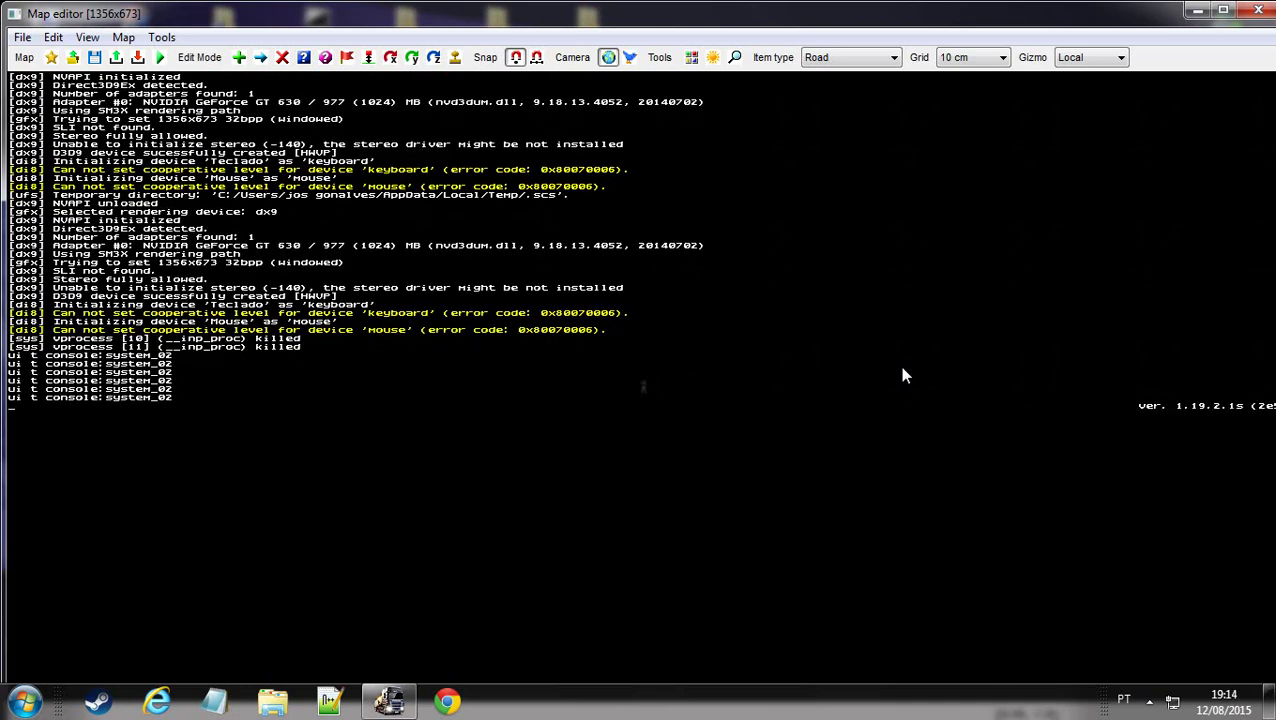
key(grave)
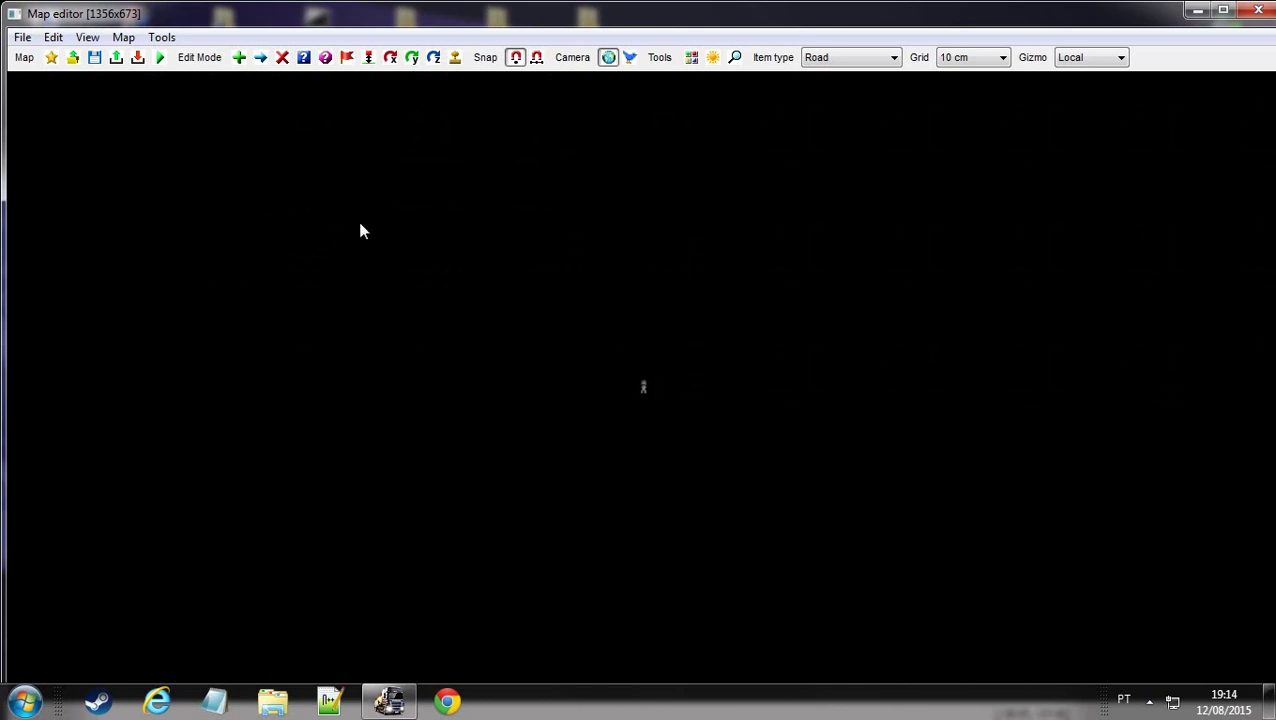
Start loading a map, check the contents of the root and europe folders, and cancel
click(73, 59)
drag(155, 112, 243, 112)
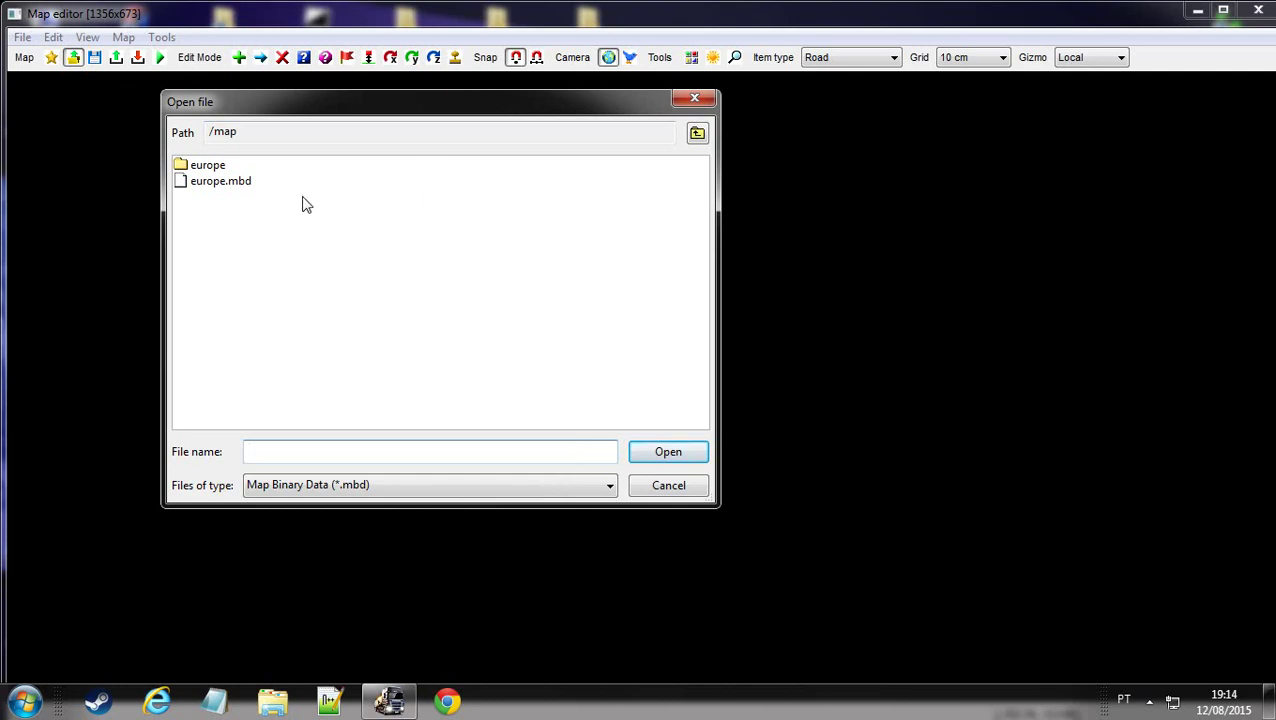
click(697, 135)
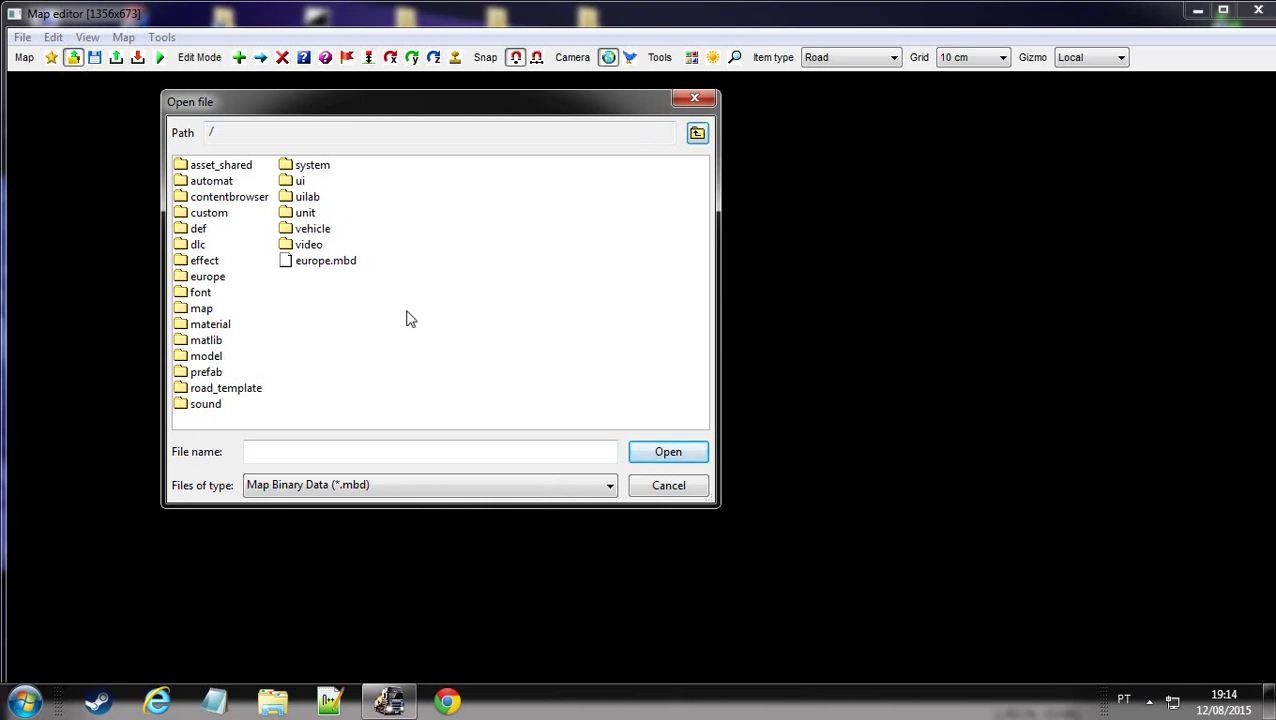
click(448, 420)
drag(268, 95, 292, 102)
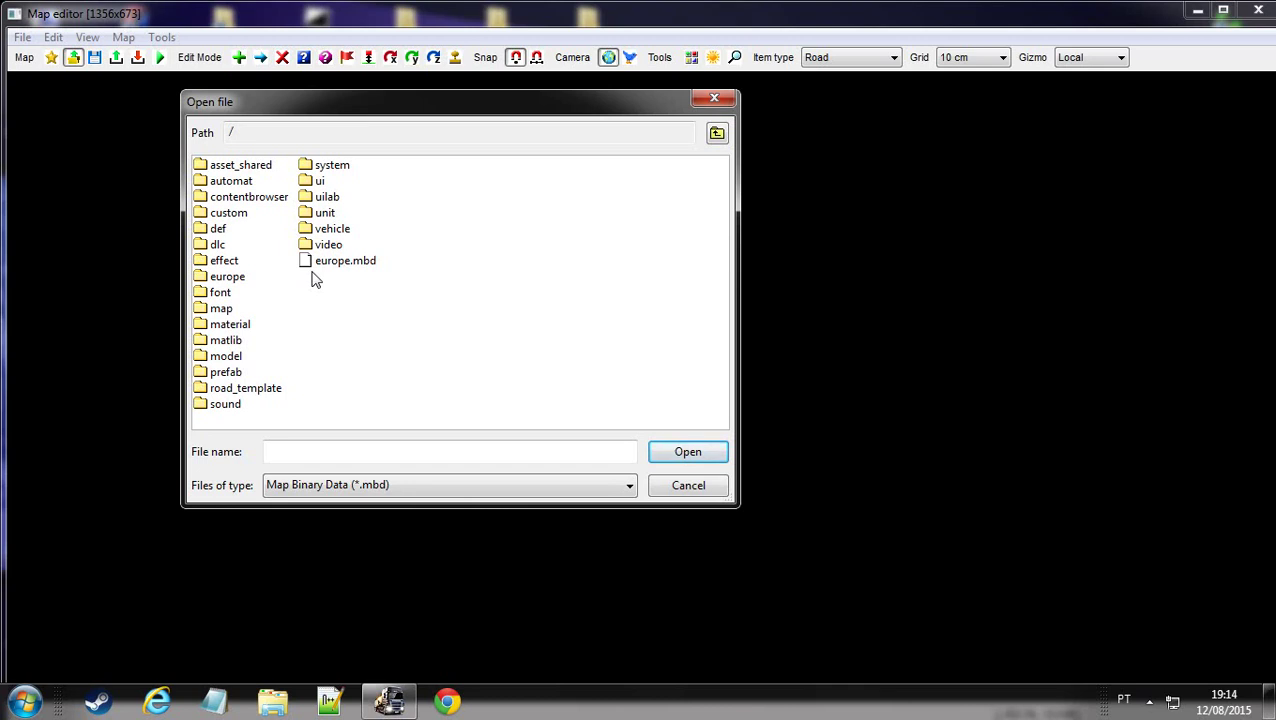
double_click(227, 277)
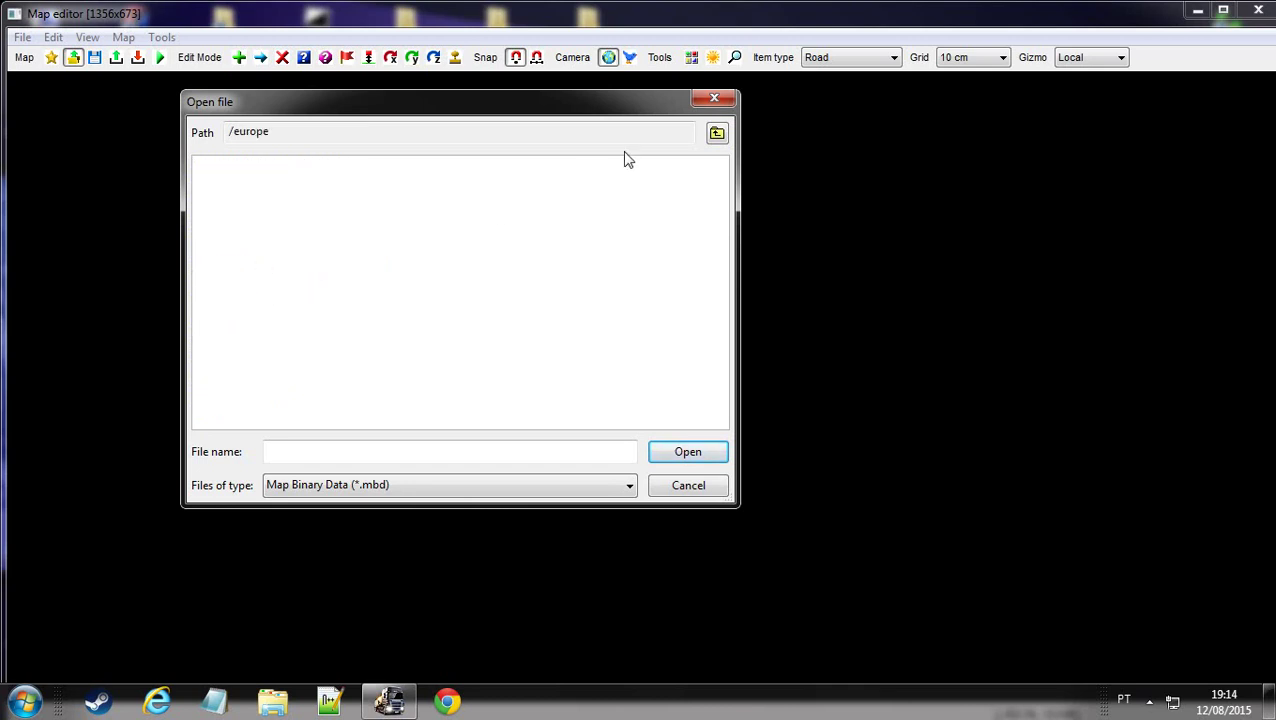
click(717, 133)
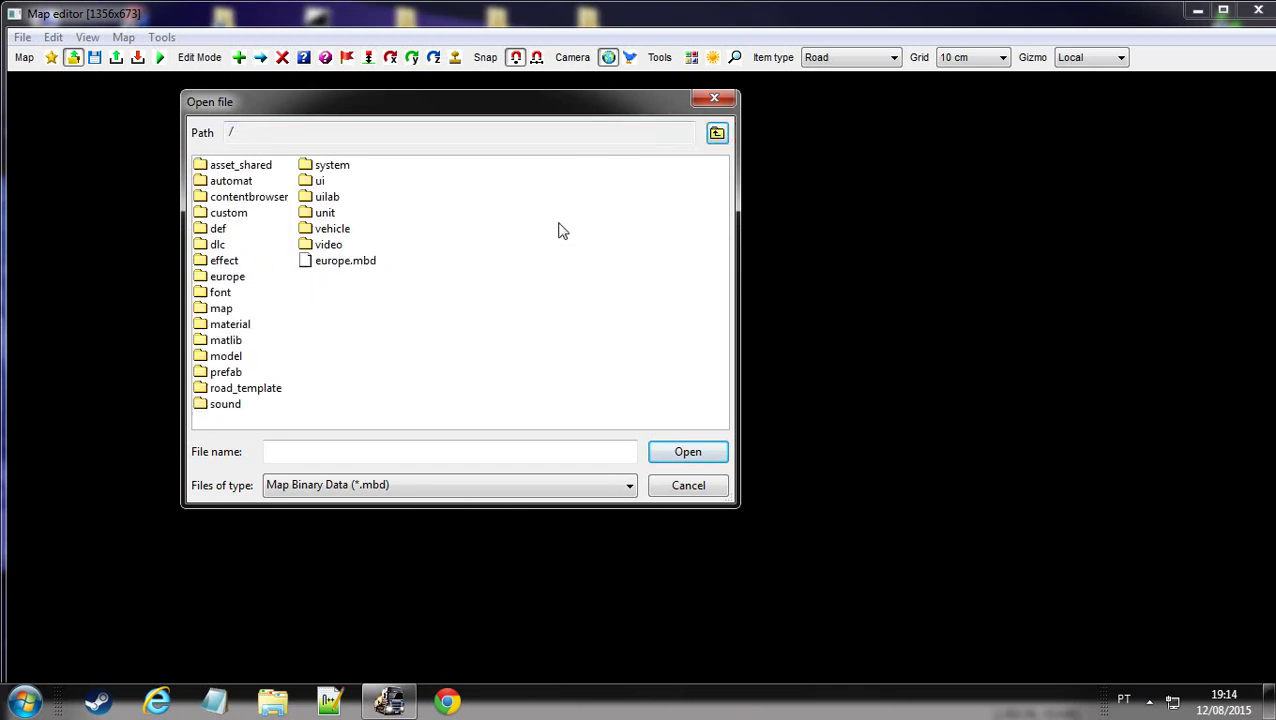
click(701, 483)
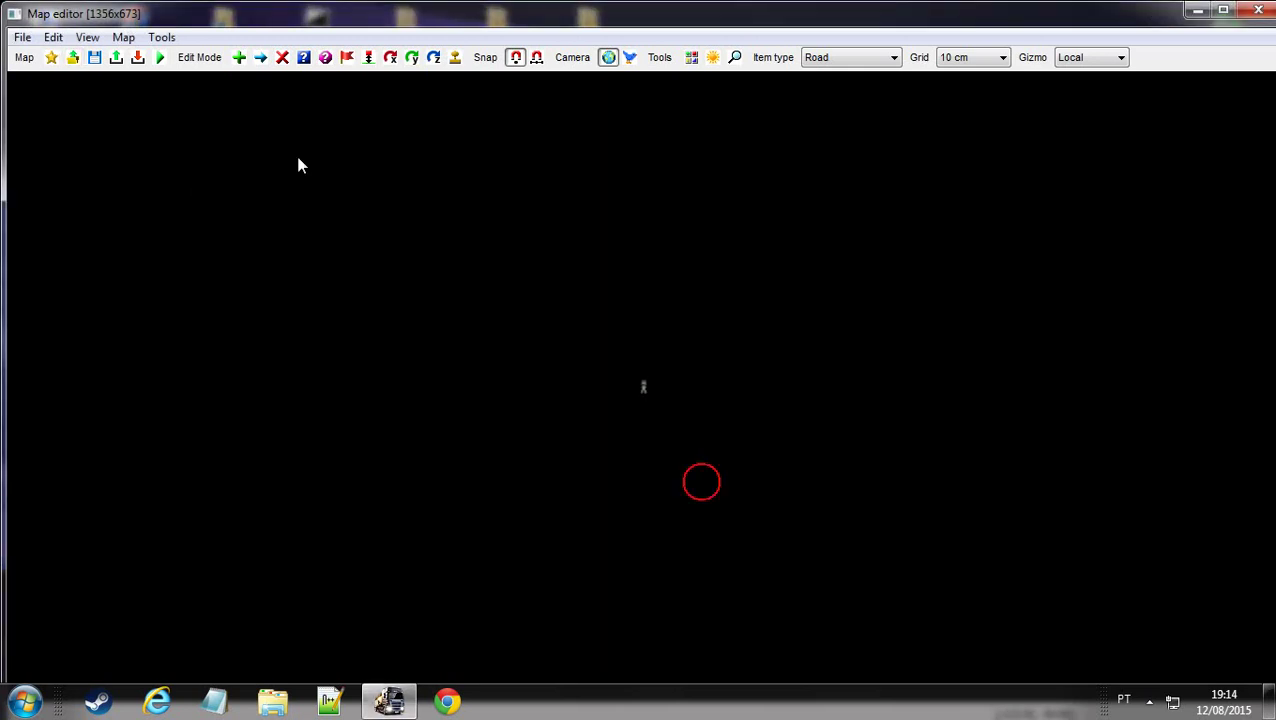
click(73, 57)
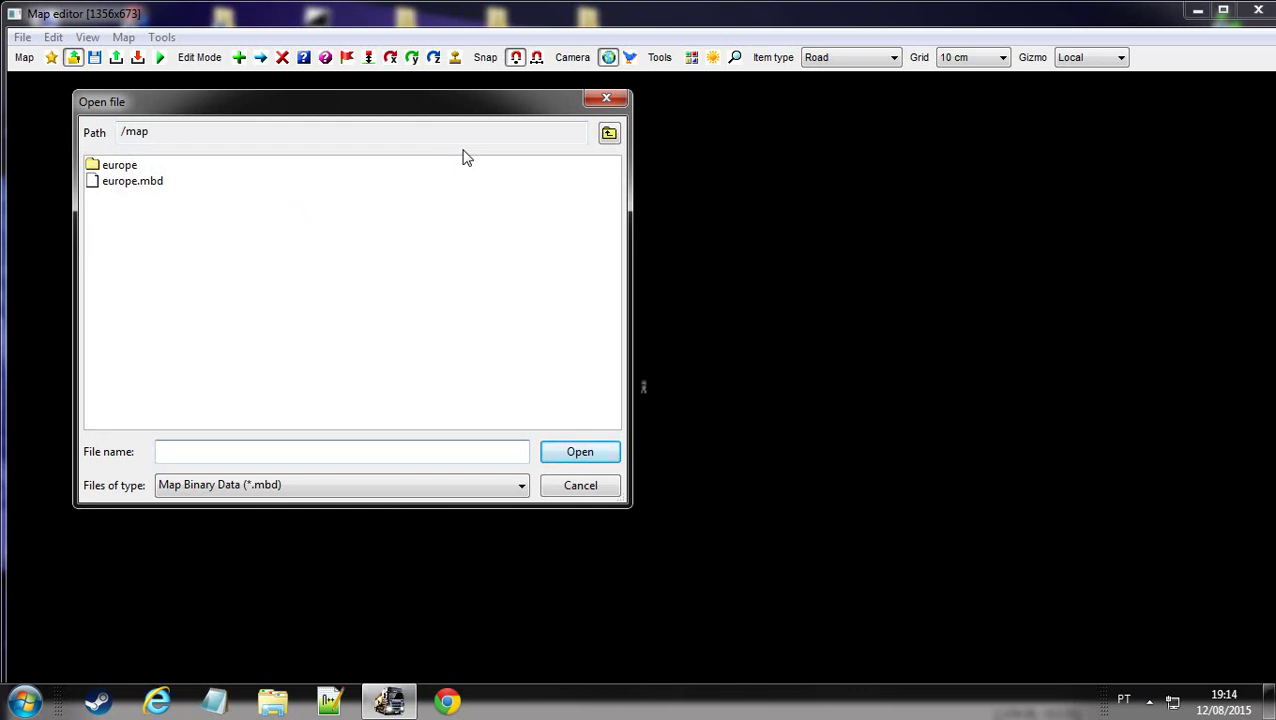
click(577, 484)
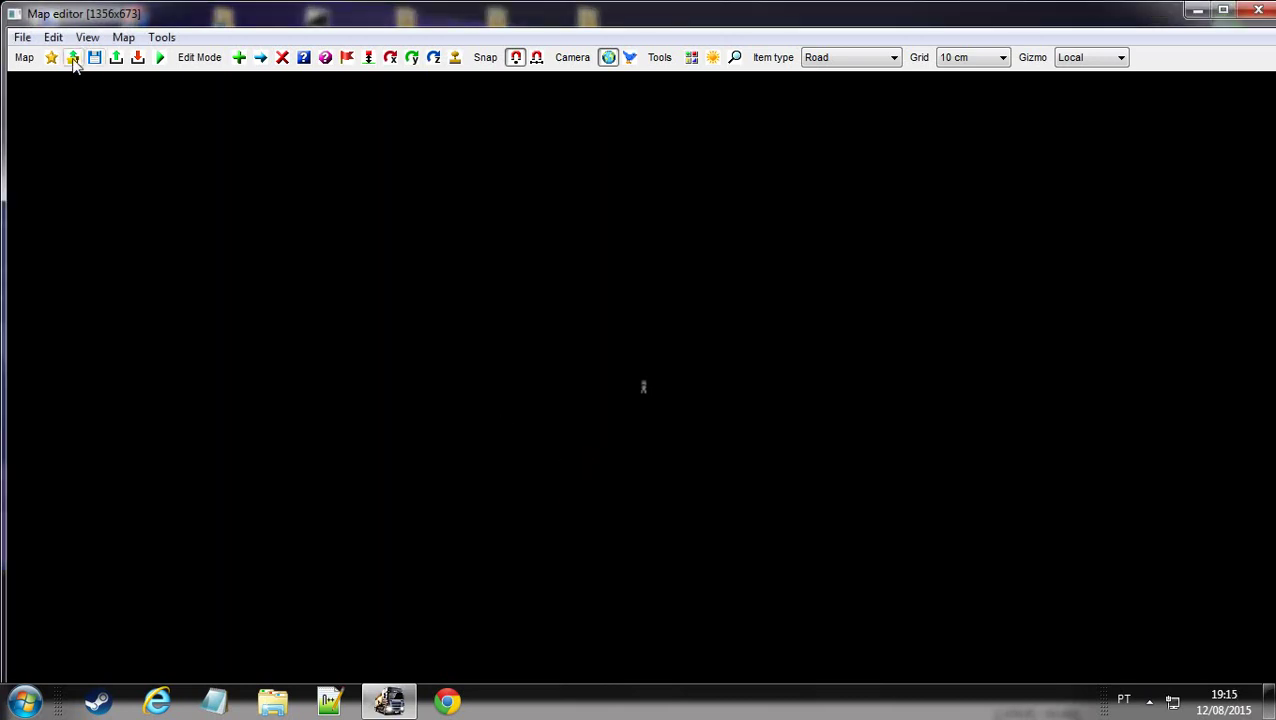
click(74, 57)
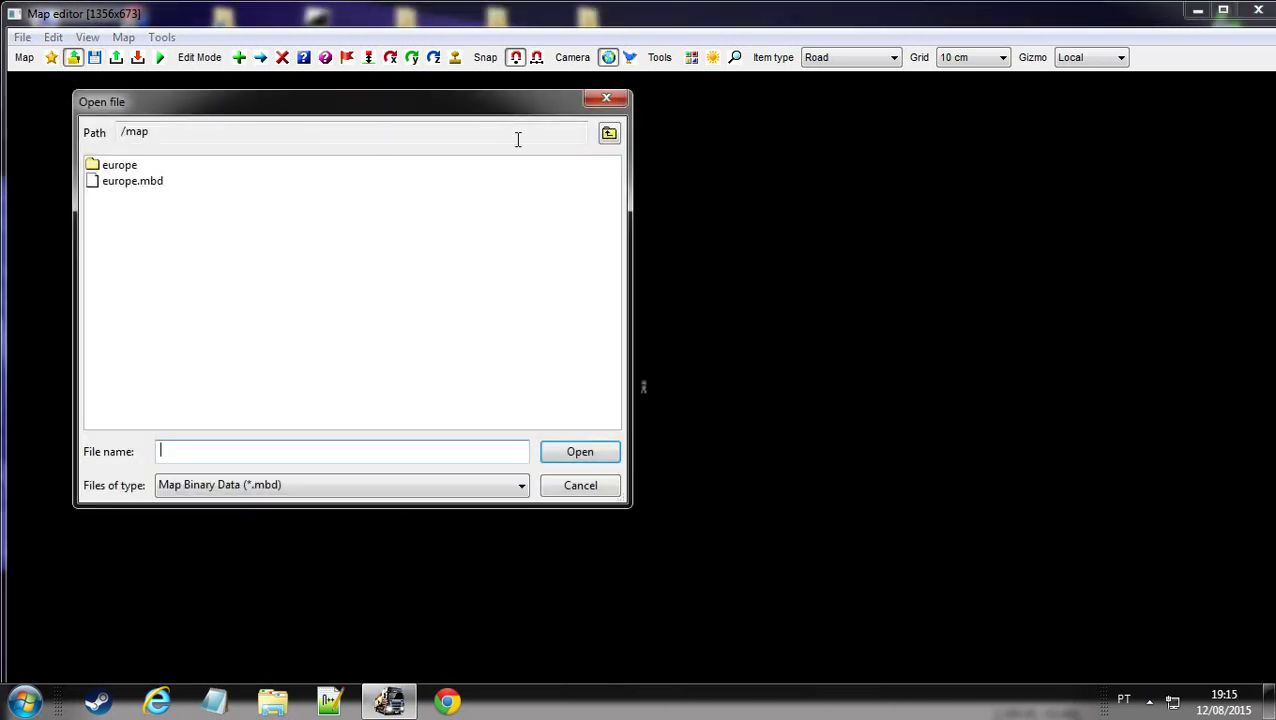
click(609, 134)
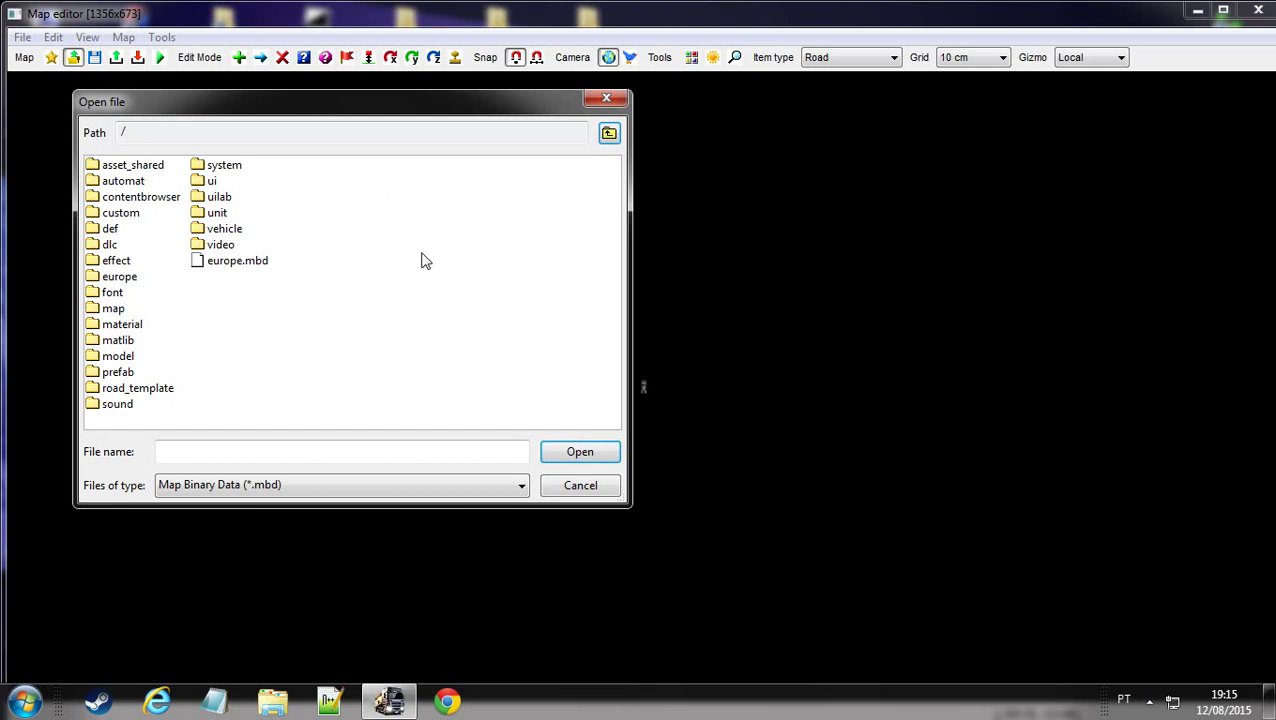
click(237, 264)
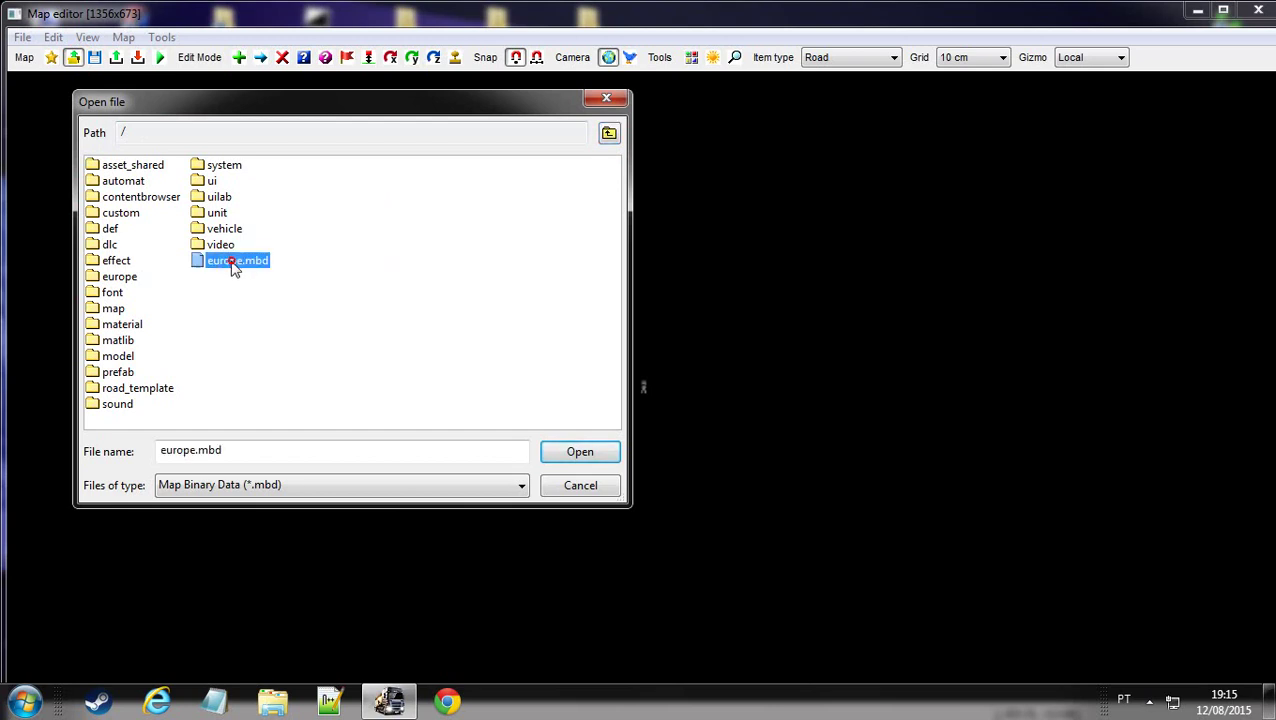
click(580, 485)
Load the map file europe.mbd from the /map folder
click(73, 57)
click(138, 181)
click(580, 453)
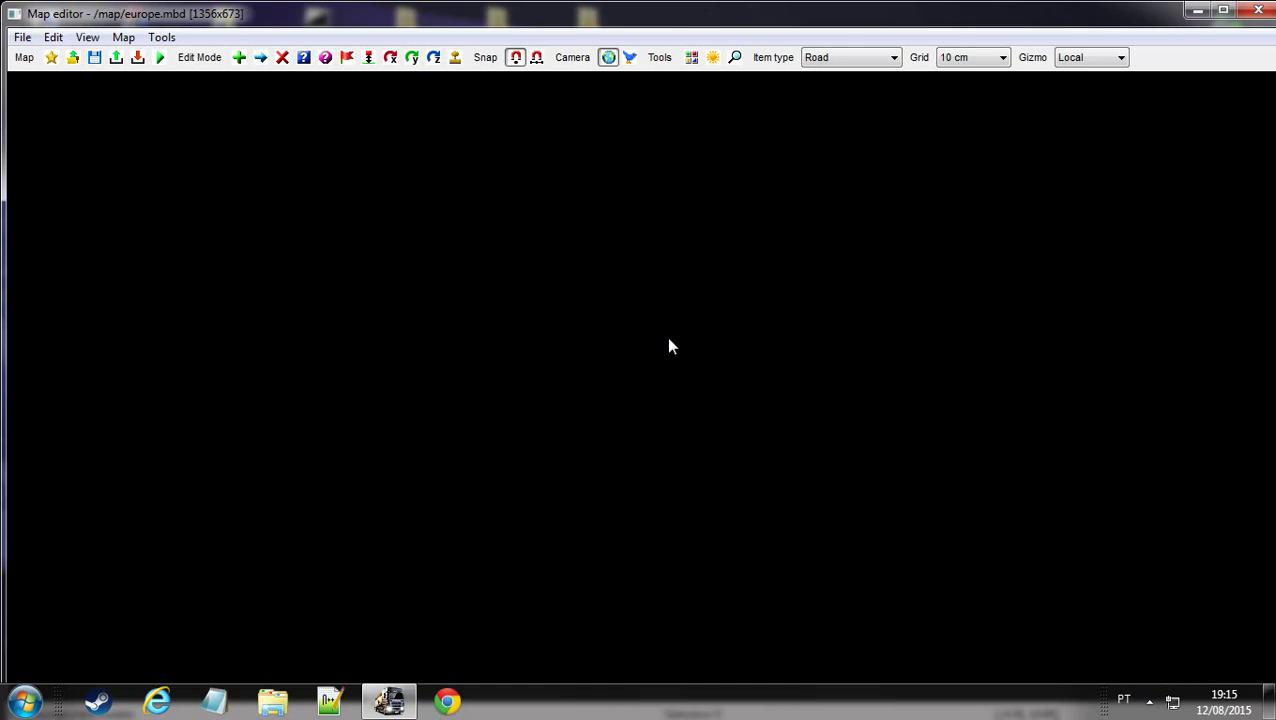
Find the city Düsseldorf on the loaded map and go to it
key(ctrl+f)
key(Escape)
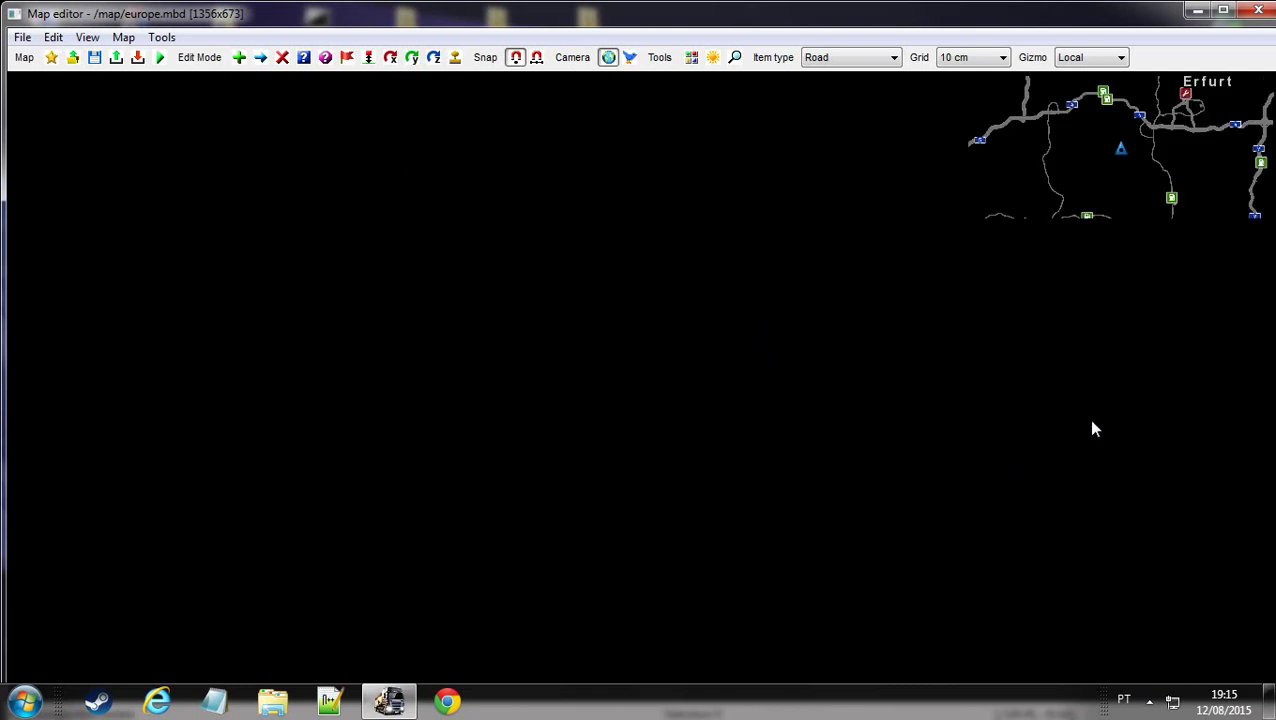
key(ctrl+f)
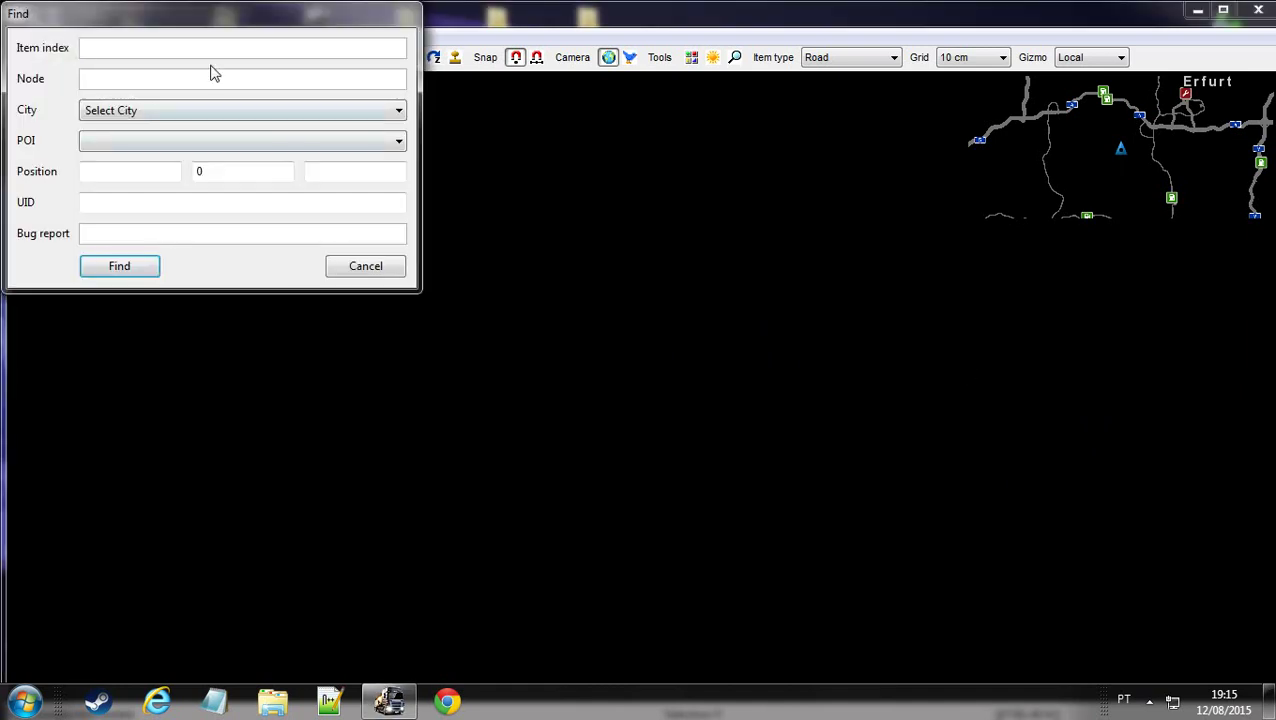
drag(197, 27, 296, 49)
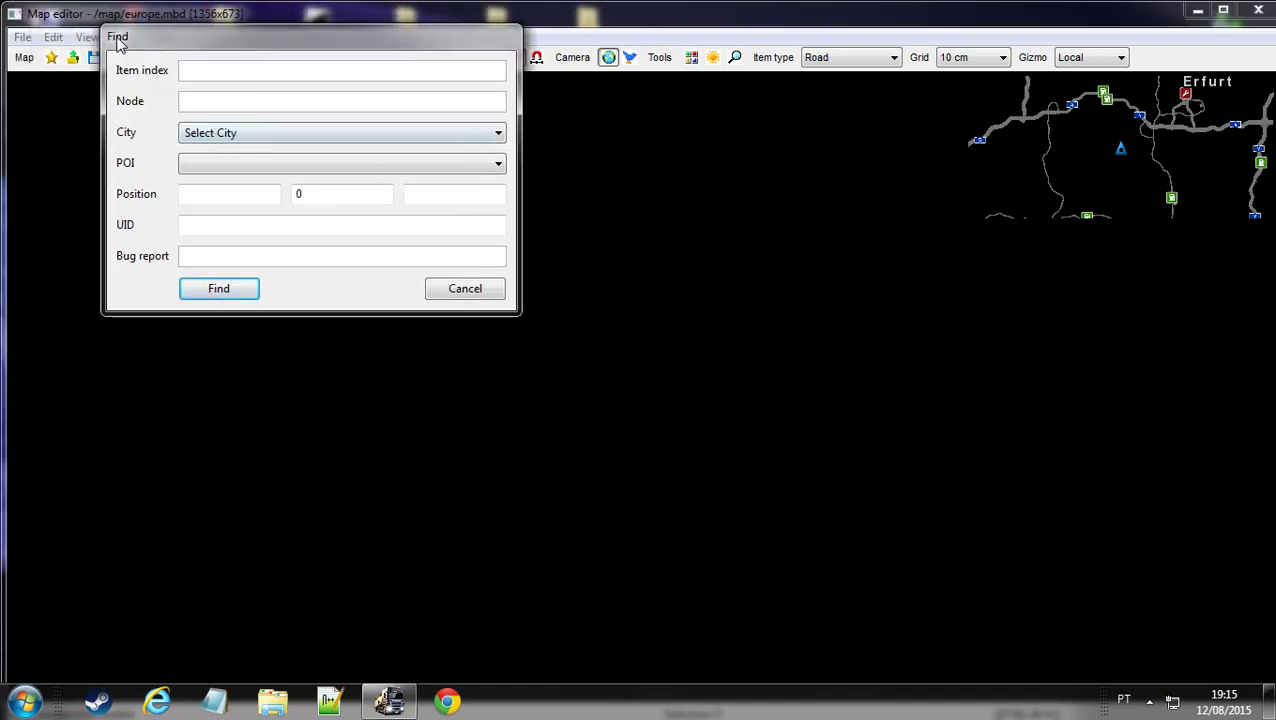
click(217, 132)
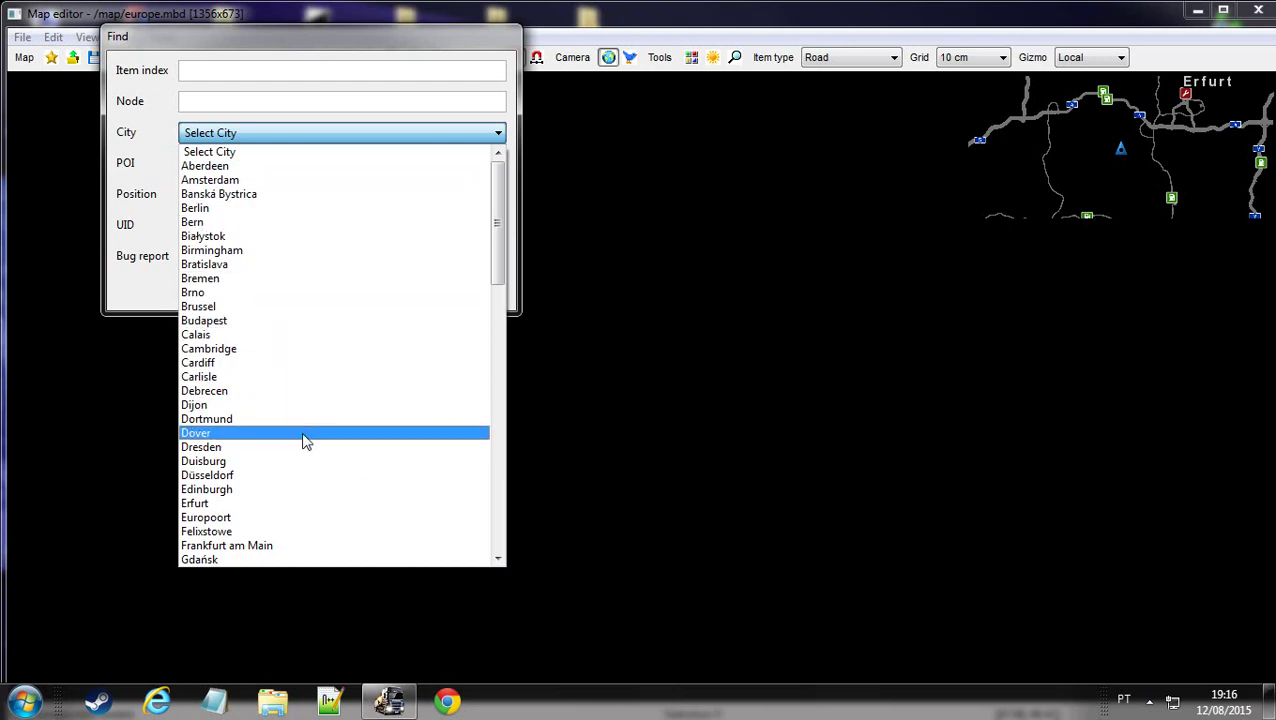
click(273, 476)
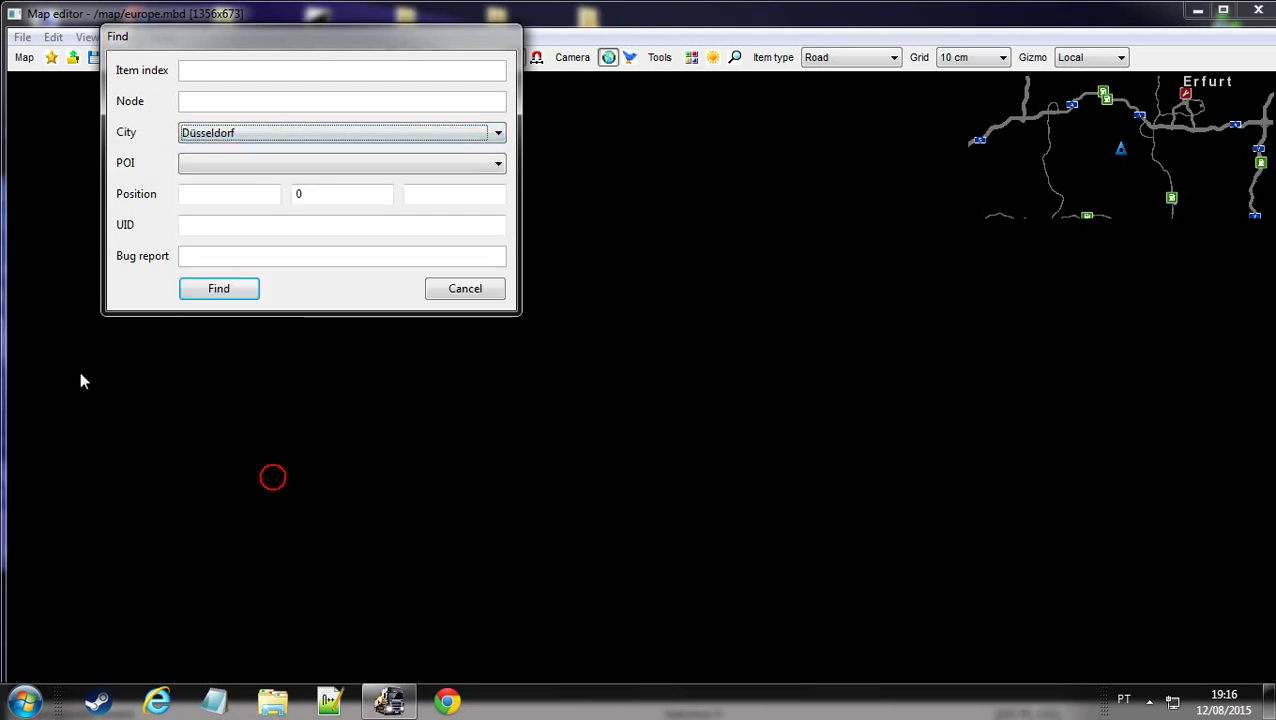
click(218, 290)
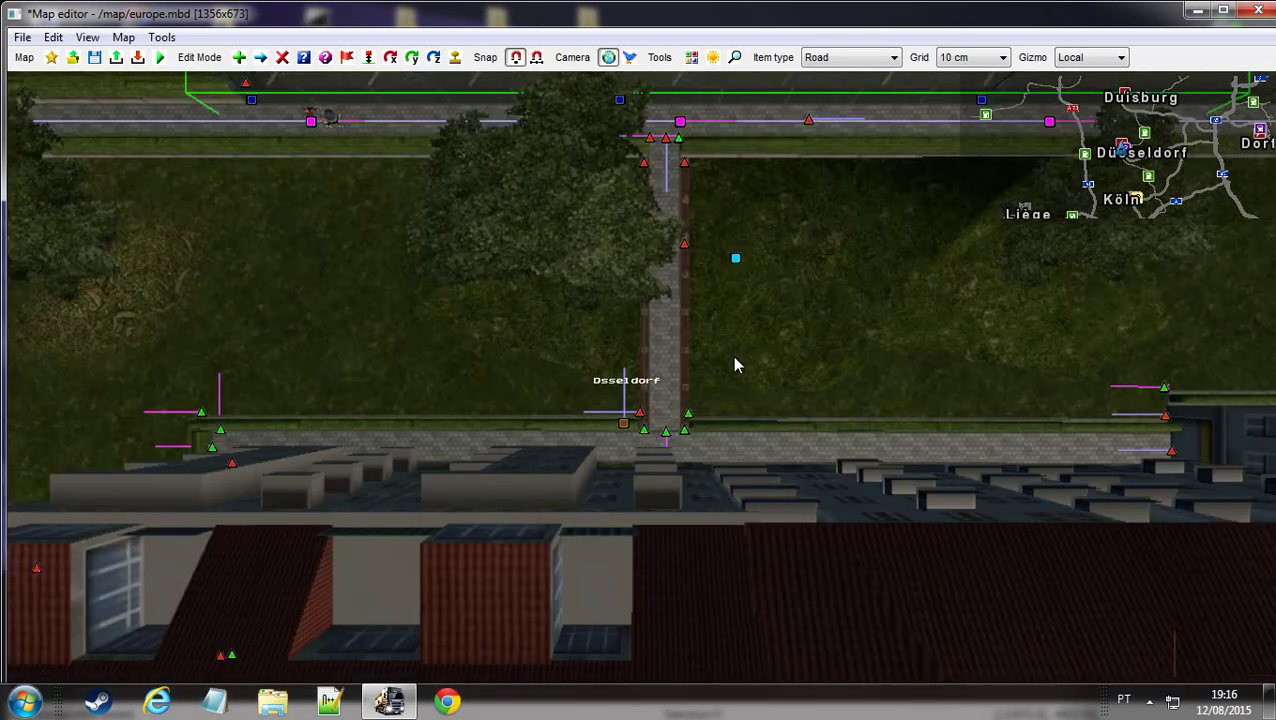
Survey Düsseldorf from above, switch to the free camera, and fly past the apartment buildings to the riverside road
scroll(732, 355, down, 6)
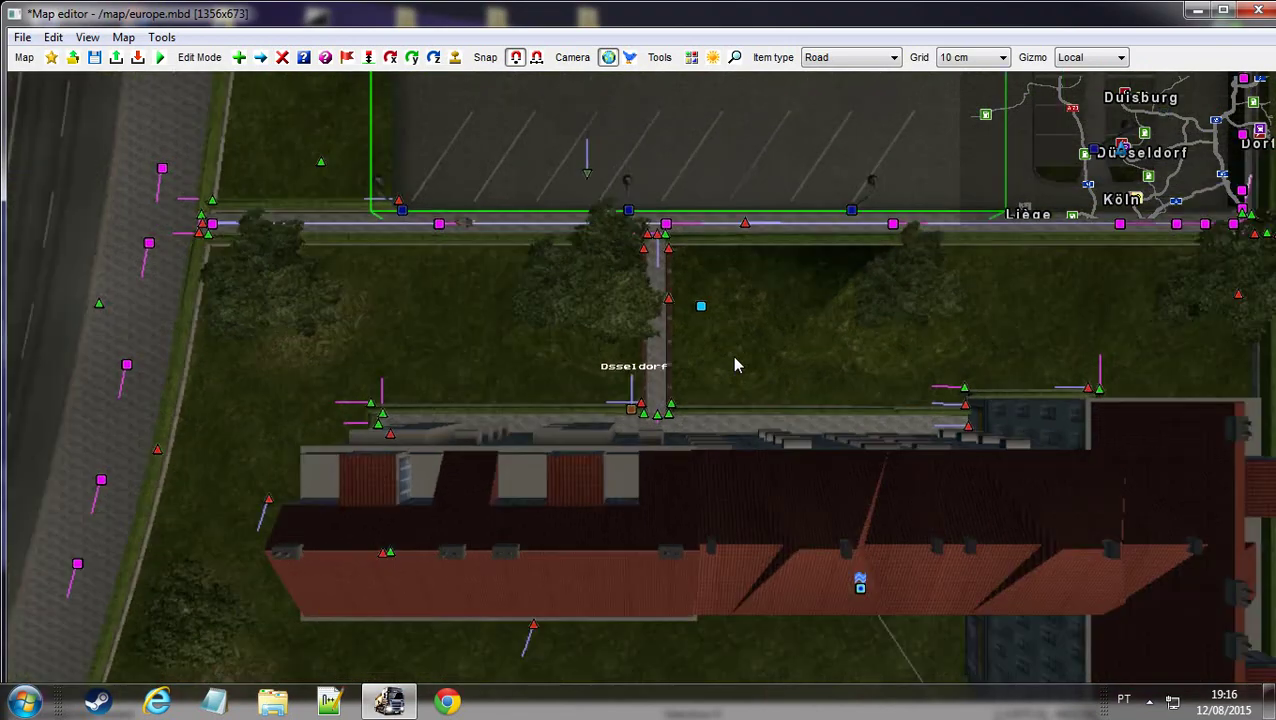
scroll(735, 365, down, 5)
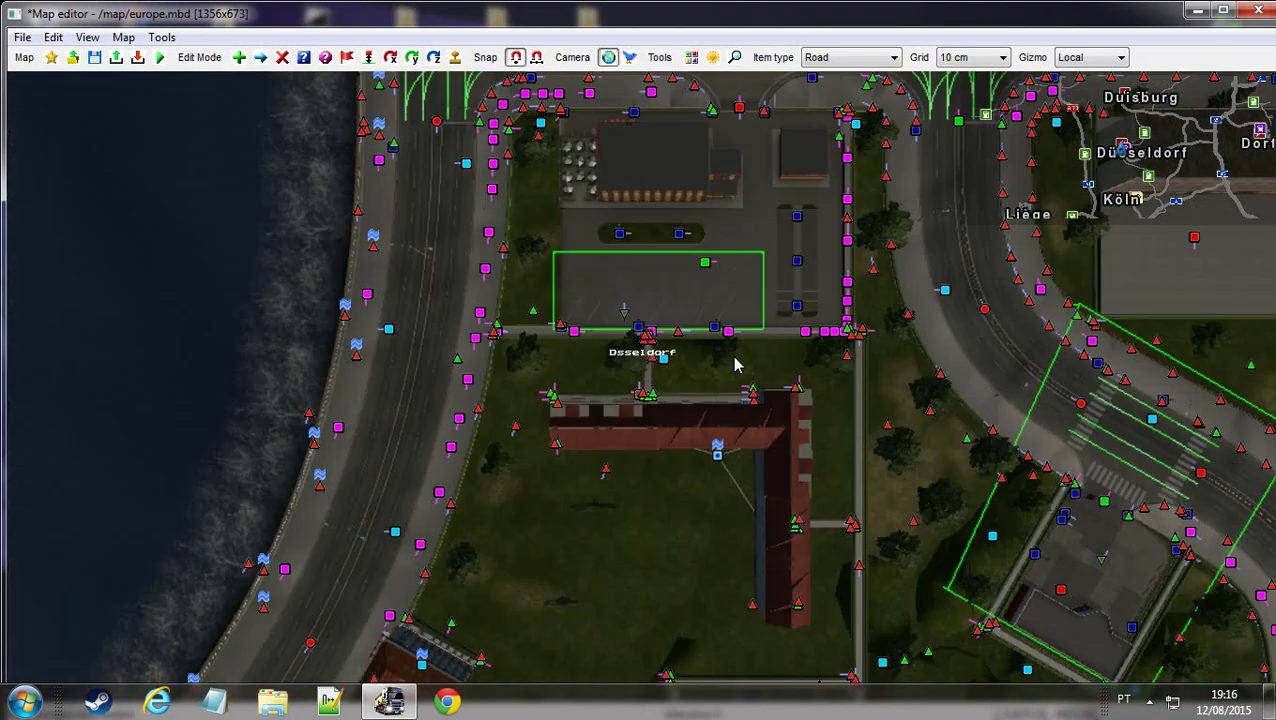
scroll(735, 365, down, 5)
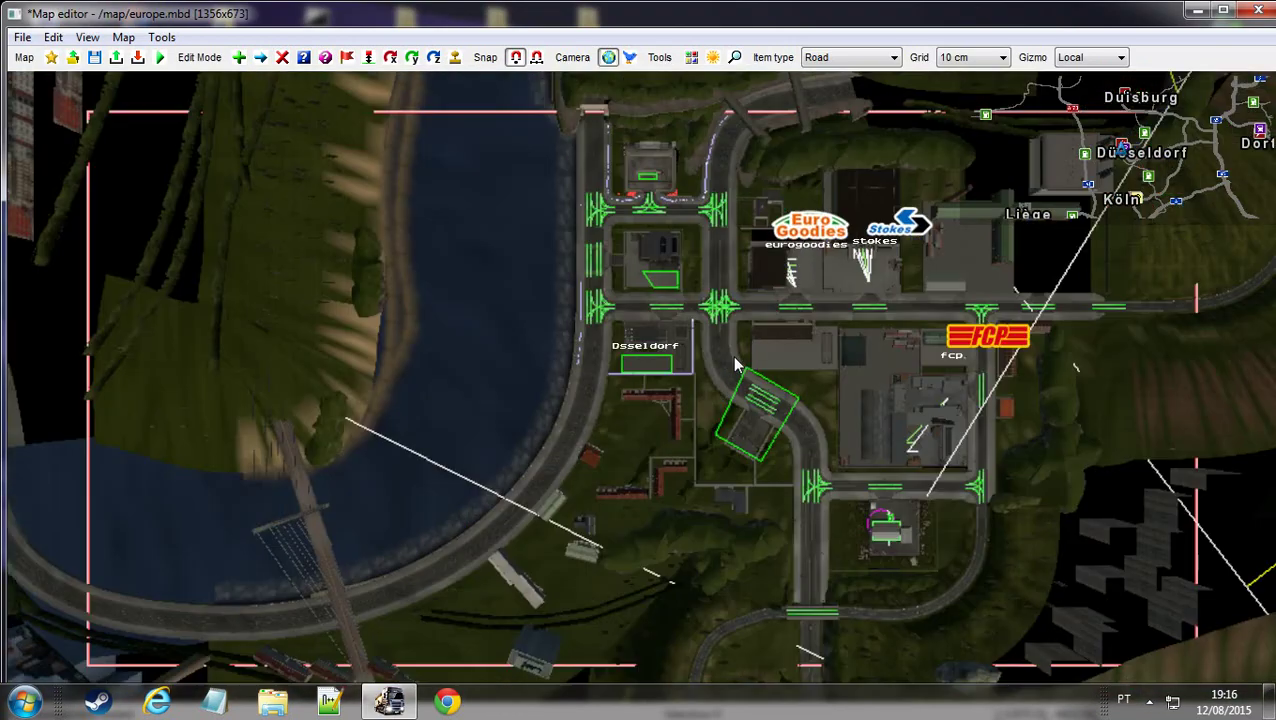
right_drag(735, 365, 812, 314)
key(f)
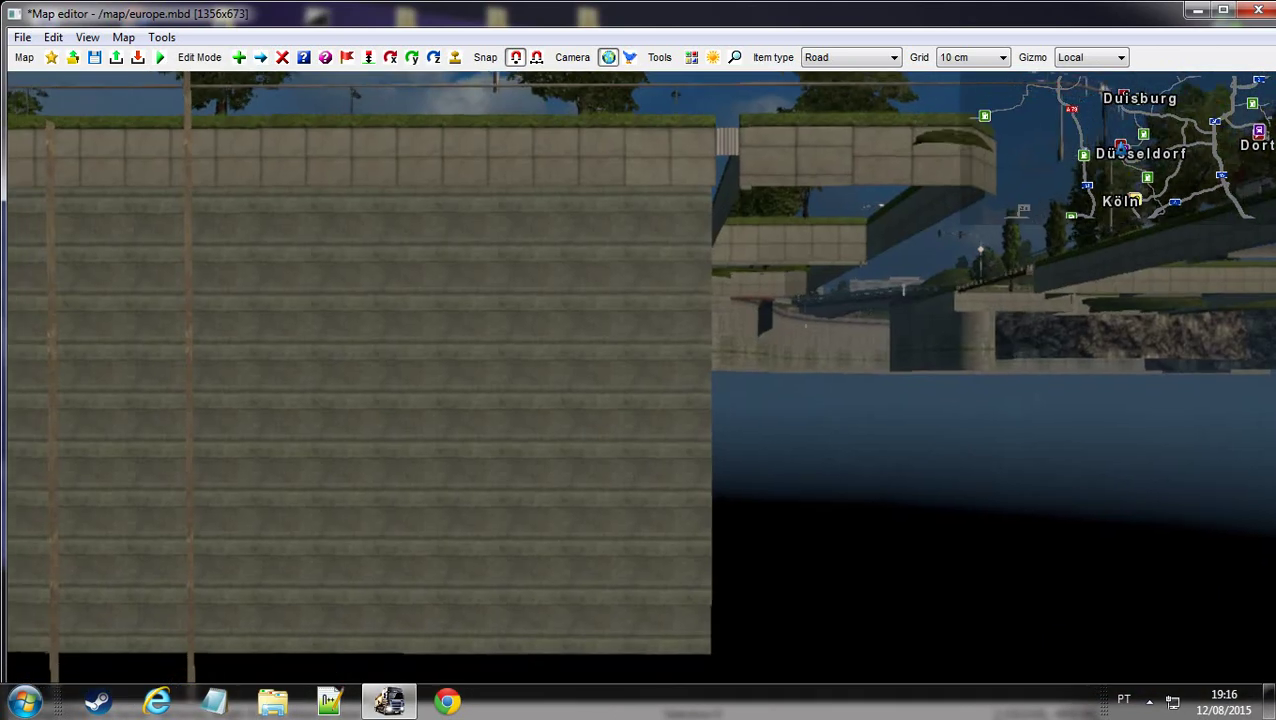
key(KP_5)
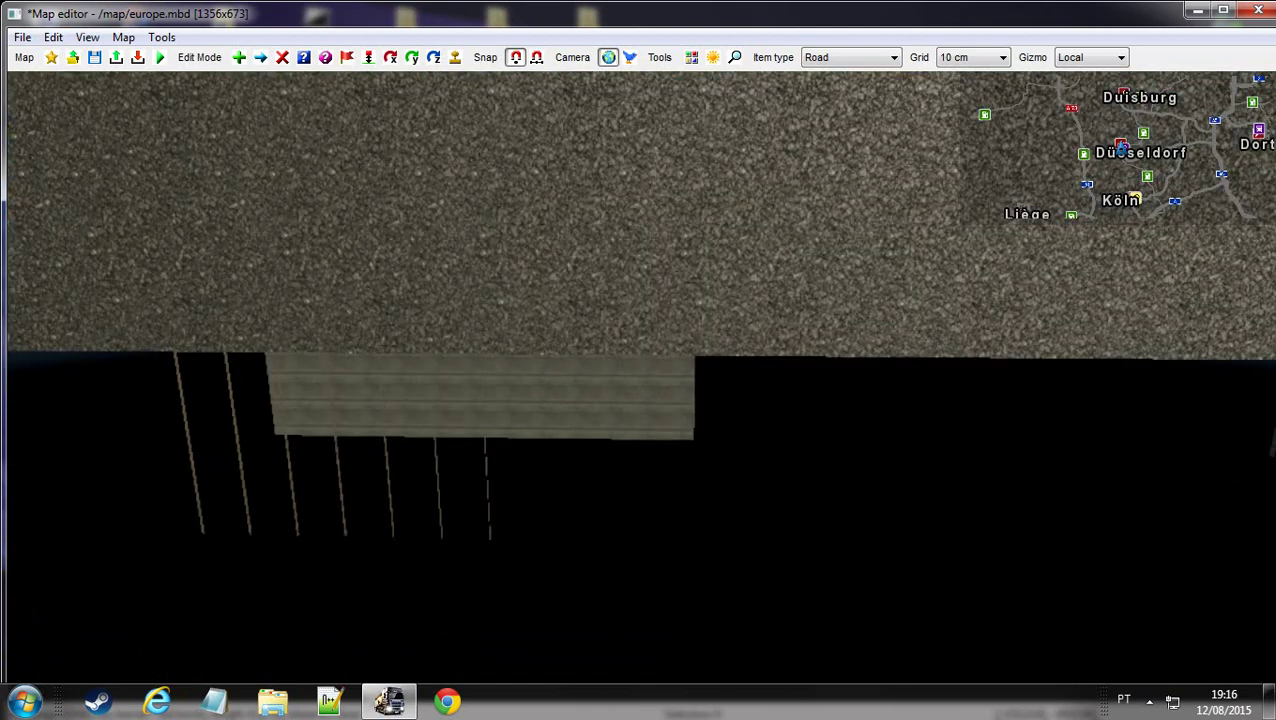
key(KP_8)
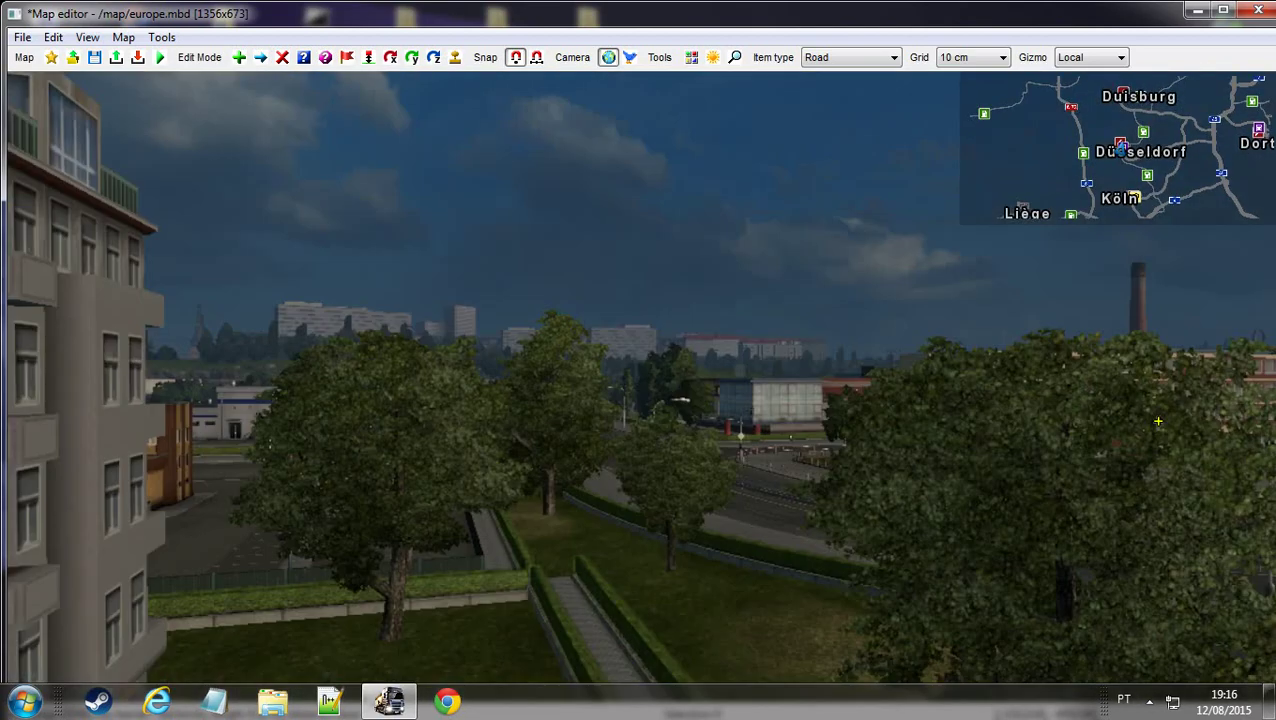
middle_drag(1158, 421, 143, 423)
key(KP_8)
key(KP_8)
key(KP_8)
key(KP_8)
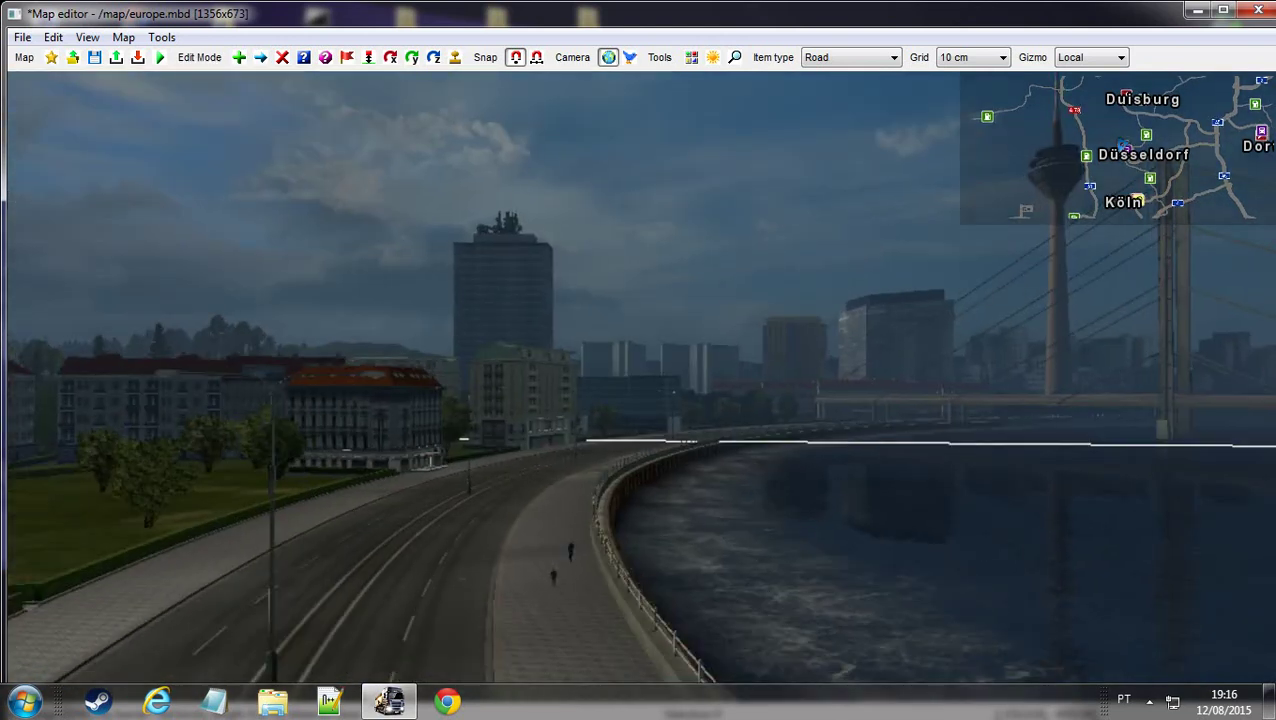
Return to the overhead view and inspect the industrial area around FCP and the road curving out of the city
key(p)
middle_drag(733, 388, 833, 372)
middle_drag(711, 409, 828, 397)
scroll(828, 397, up, 1)
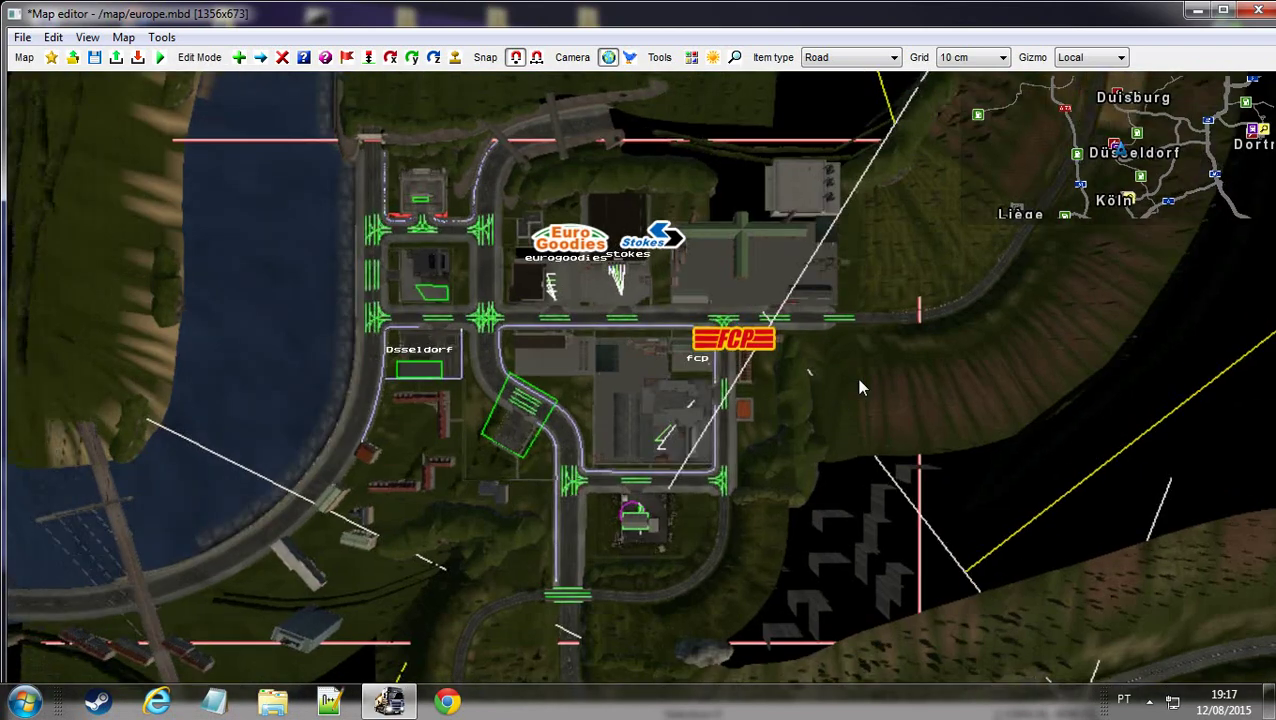
scroll(840, 388, up, 4)
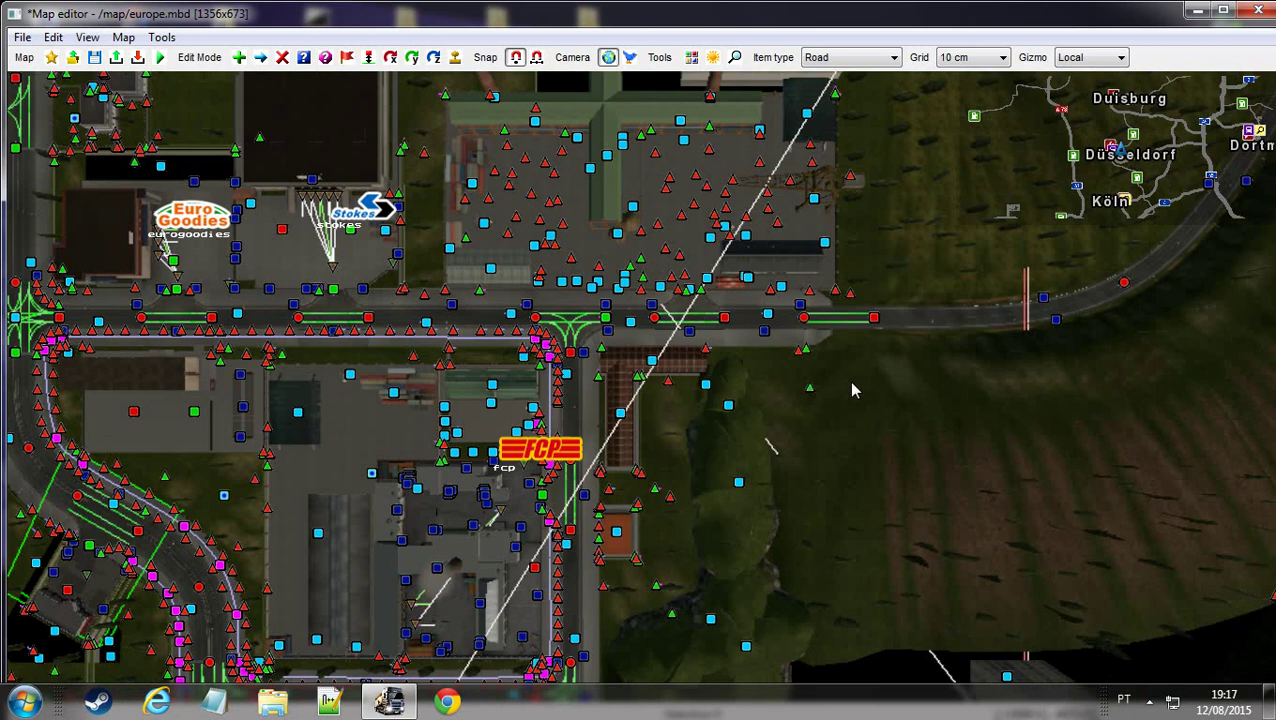
middle_drag(852, 383, 721, 405)
scroll(708, 350, down, 5)
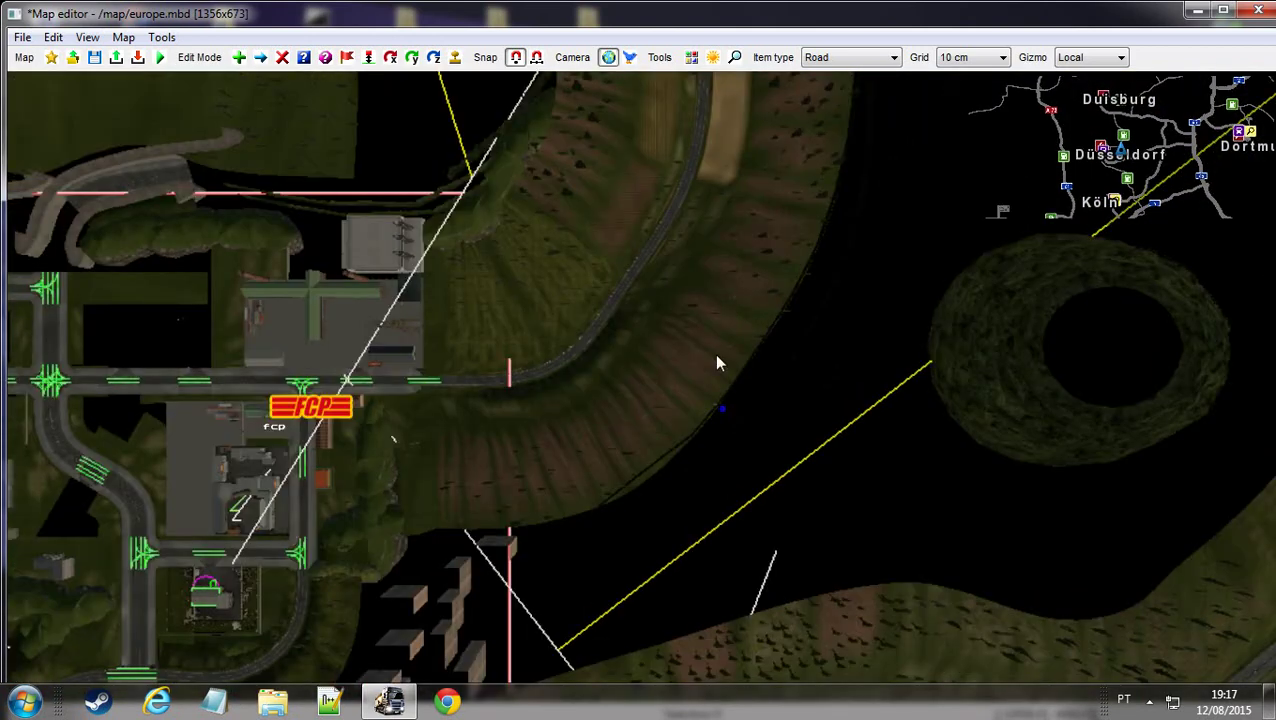
right_drag(716, 363, 770, 433)
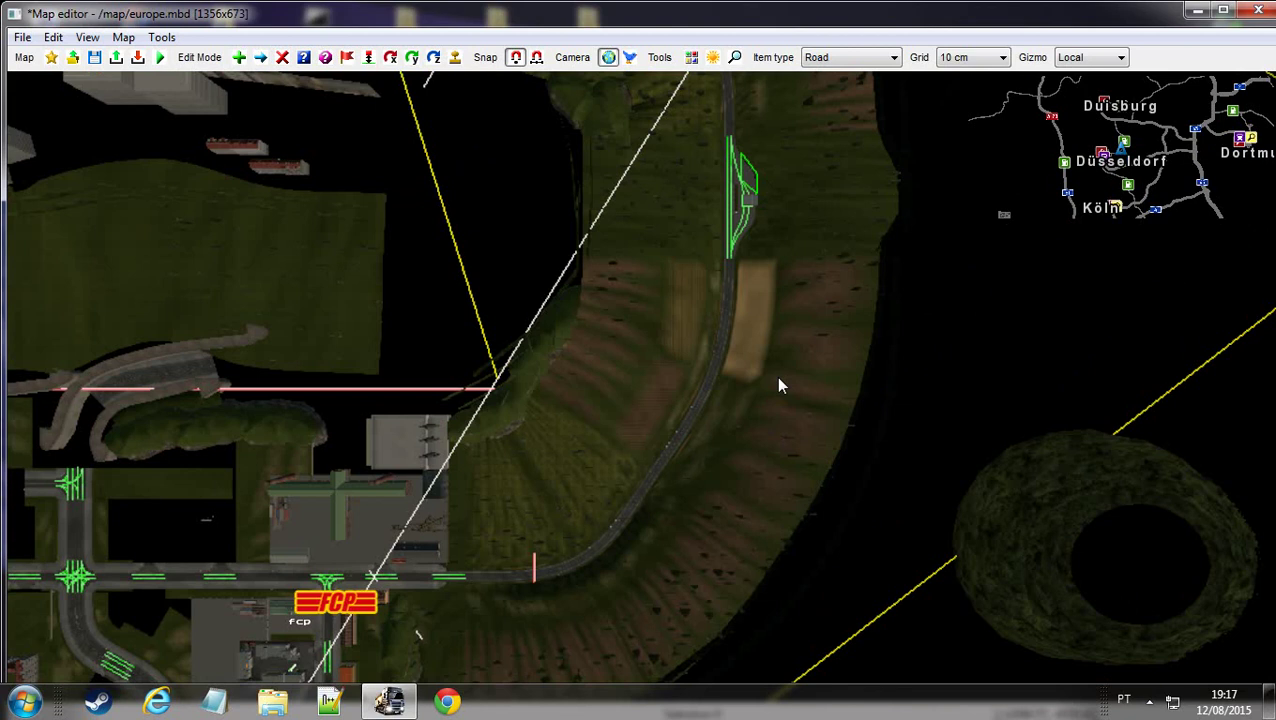
Find an empty black area beside the fields and open the default properties for a new road item there
middle_drag(906, 360, 786, 402)
scroll(785, 402, up, 5)
middle_drag(775, 277, 600, 458)
scroll(737, 421, up, 2)
middle_drag(1000, 442, 641, 468)
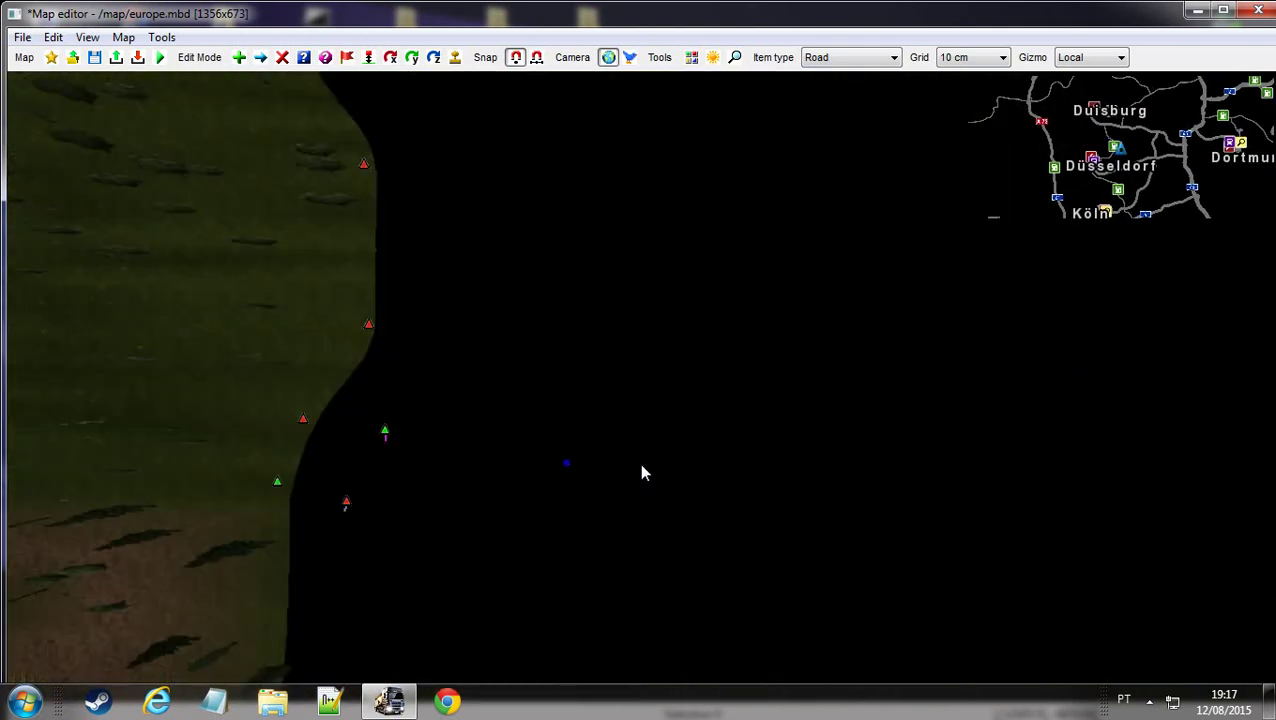
key(d)
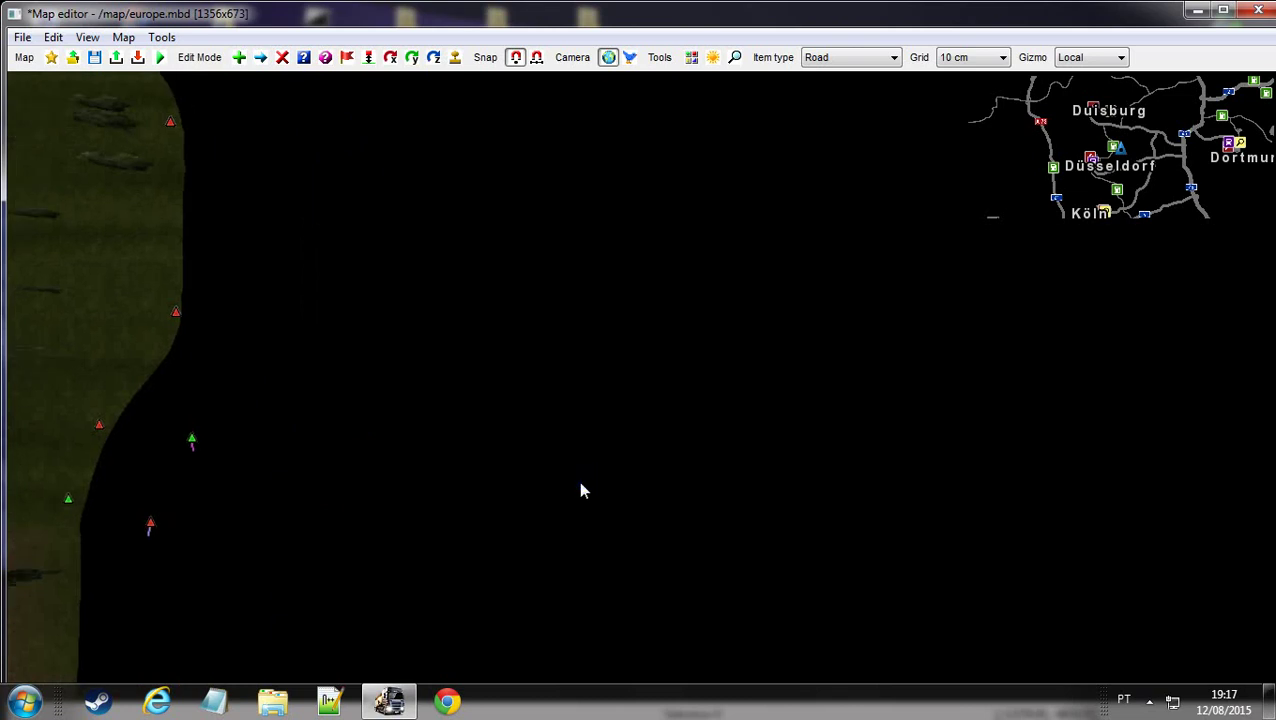
key(Left)
right_click(841, 366)
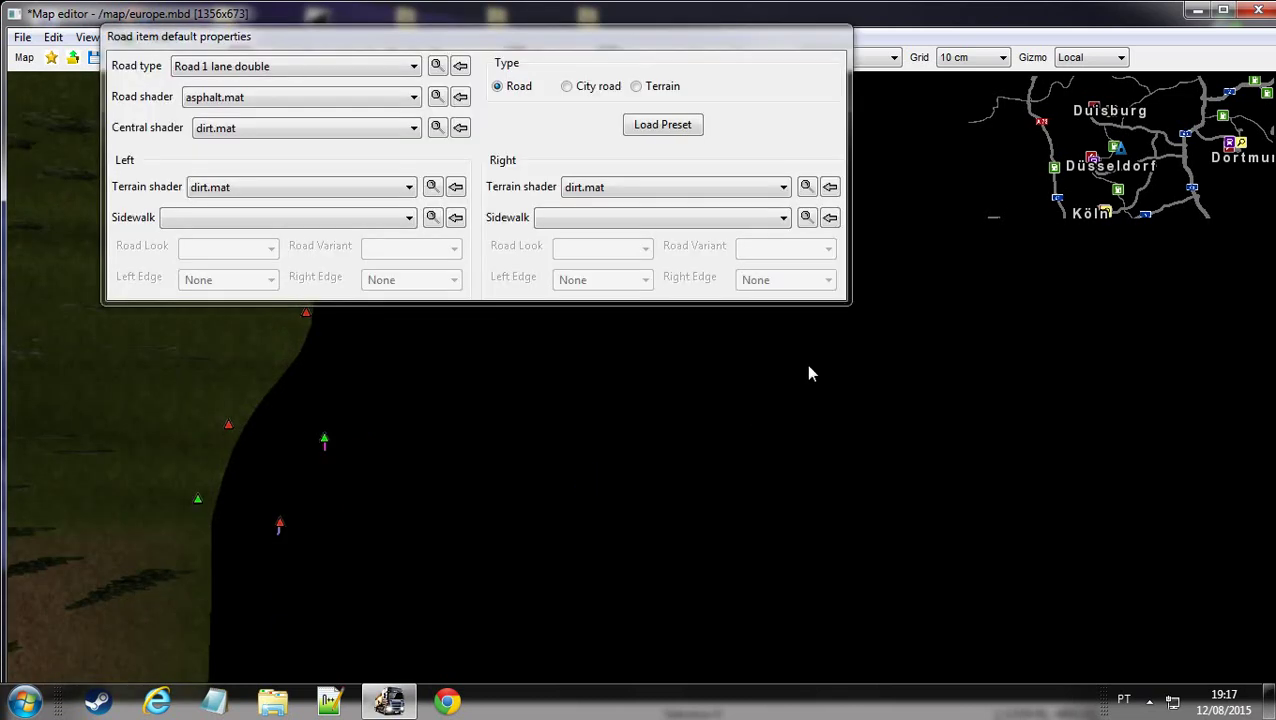
middle_drag(748, 360, 751, 420)
drag(591, 32, 494, 68)
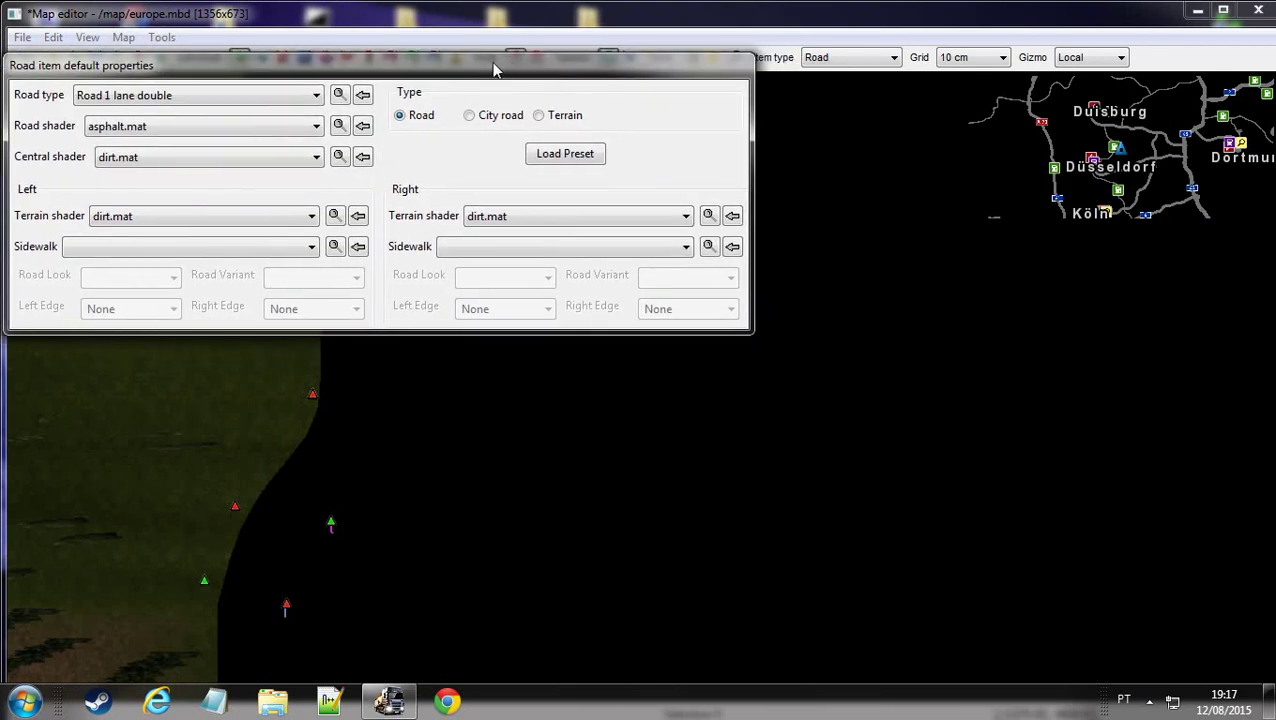
Place a straight, roughly horizontal Road 1 lane double segment with asphalt.mat and dirt.mat terrain in the empty area
click(830, 60)
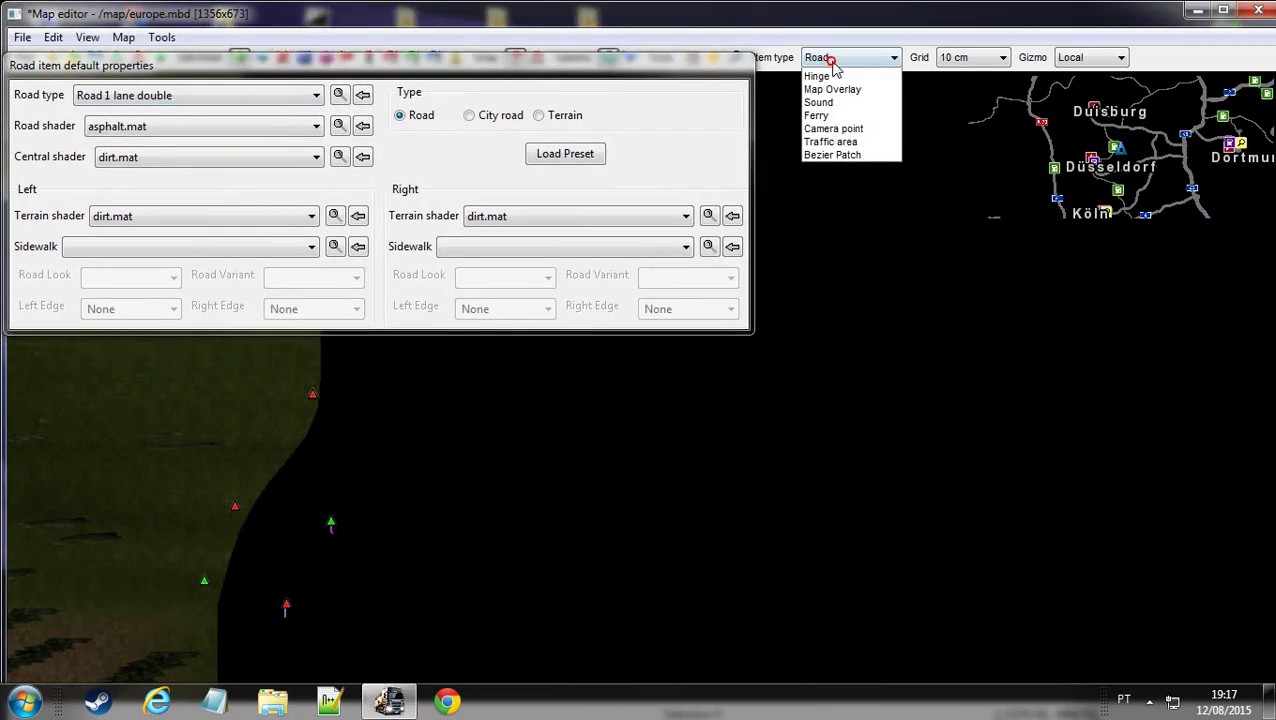
click(833, 79)
click(674, 461)
right_drag(955, 470, 847, 448)
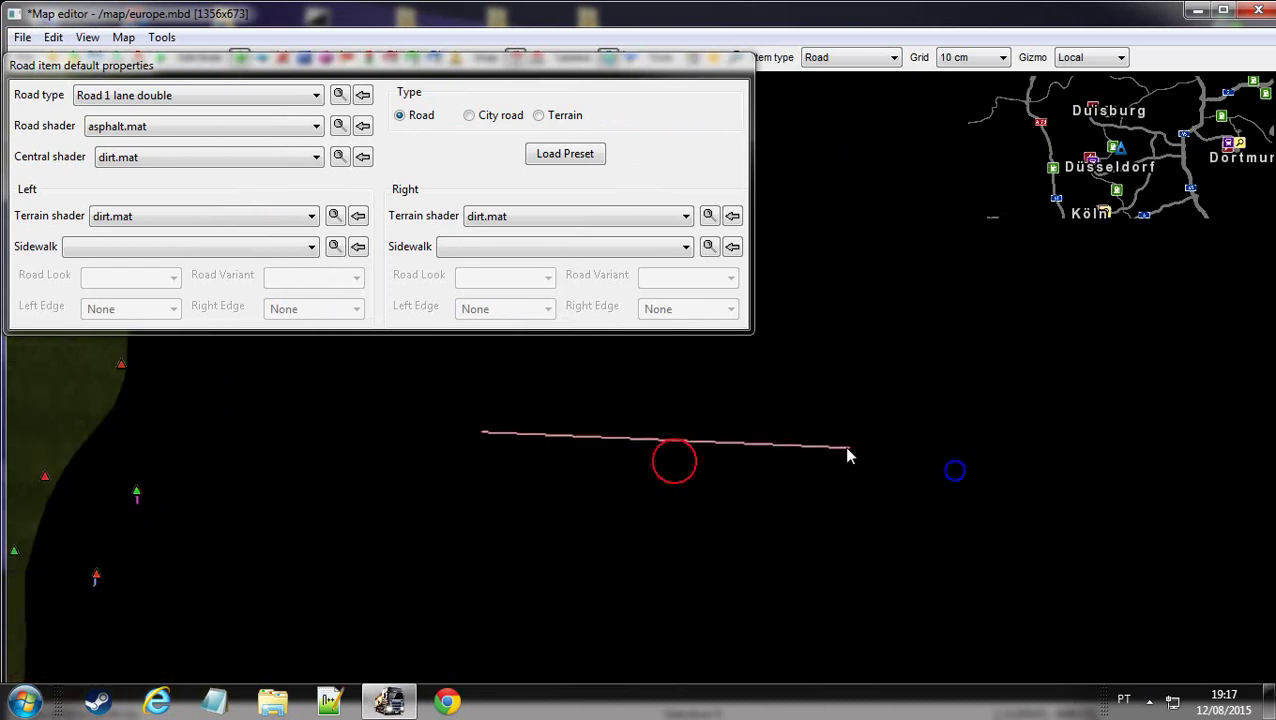
click(985, 447)
right_drag(840, 535, 842, 525)
key(Escape)
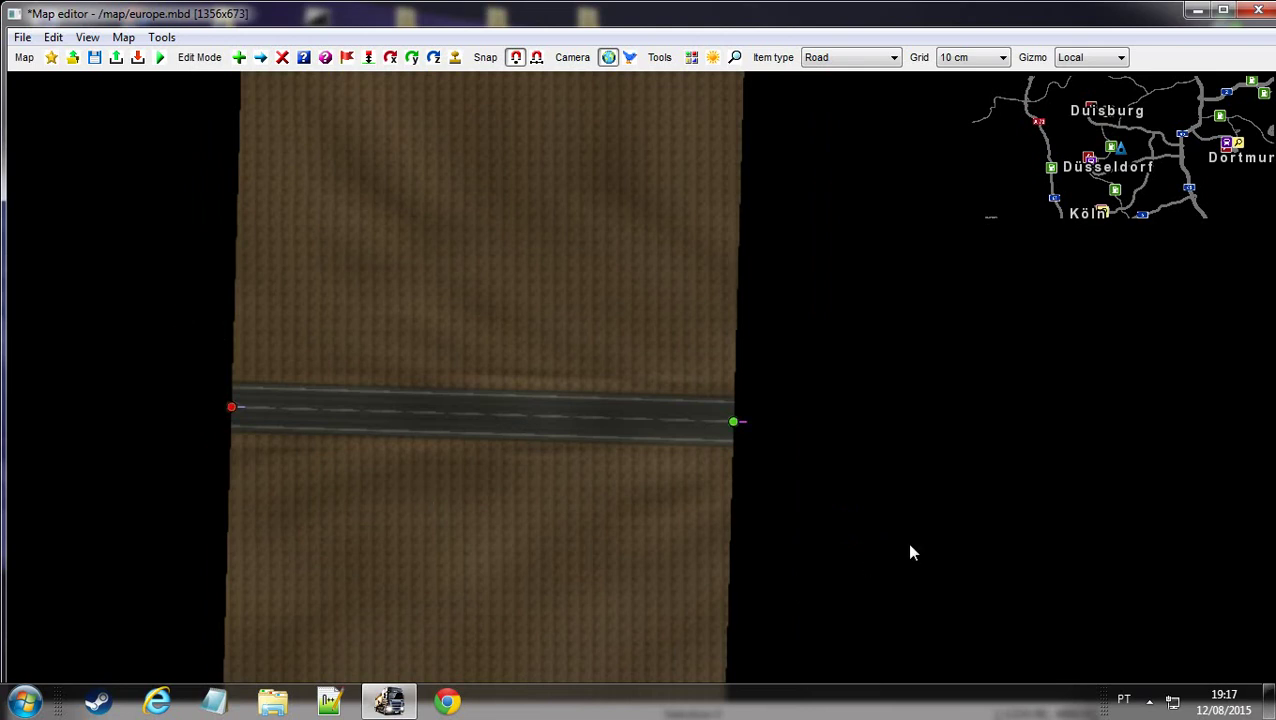
View the new road and its terrain in the free camera, then return to the overhead view at its green end node
key(space)
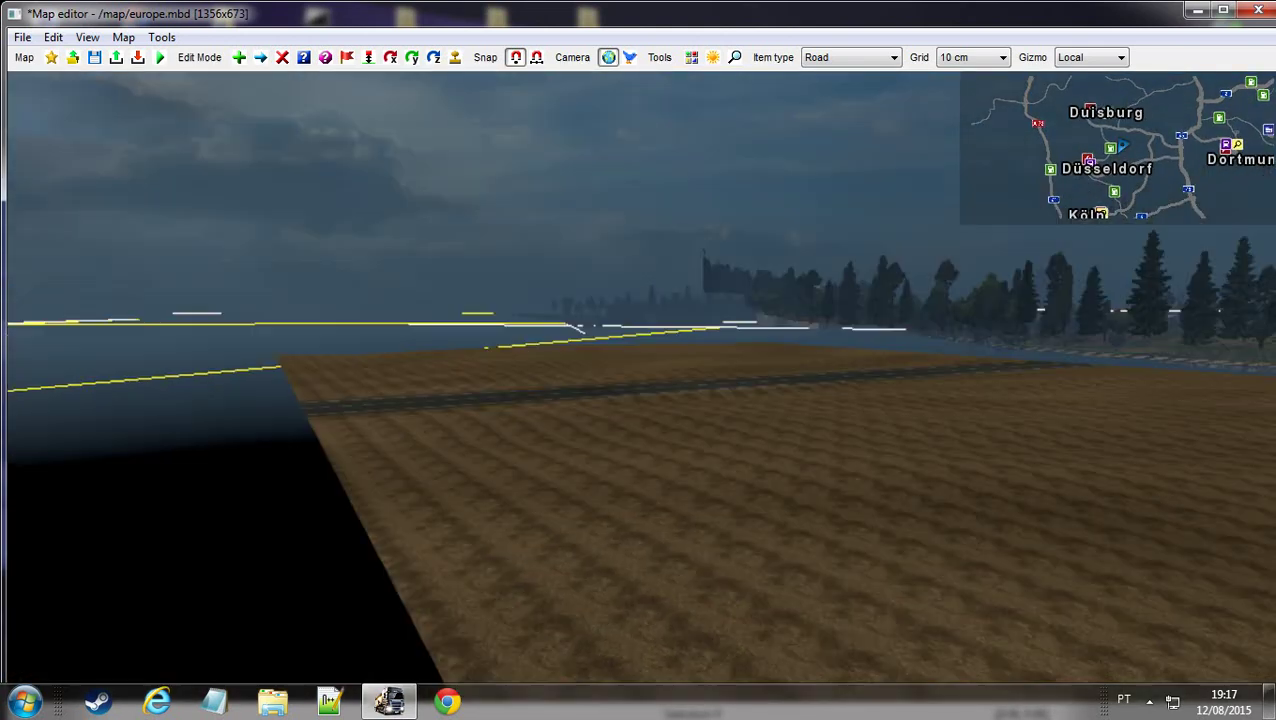
key(p)
right_drag(639, 384, 632, 299)
scroll(661, 314, up, 1)
scroll(645, 413, up, 1)
right_drag(634, 418, 657, 353)
scroll(655, 352, up, 1)
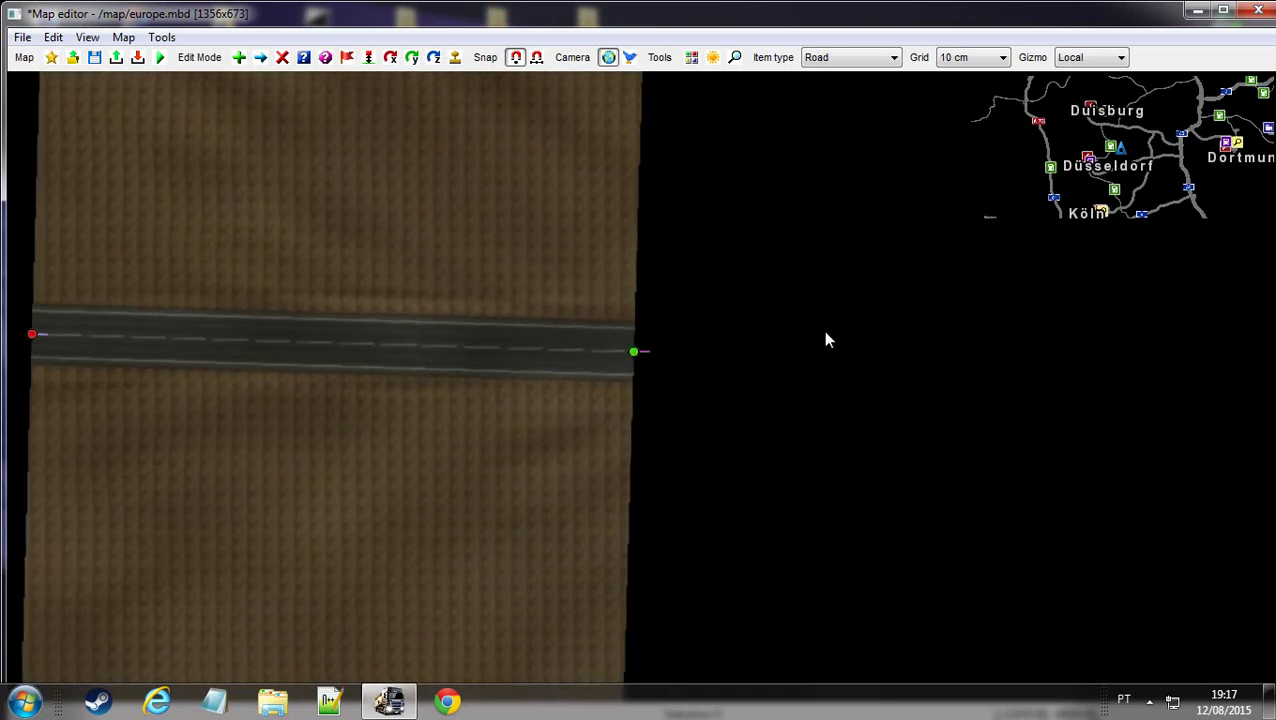
Start a new item near the road's end and set the item type to Prefab
key(e)
key(2)
click(843, 58)
click(841, 57)
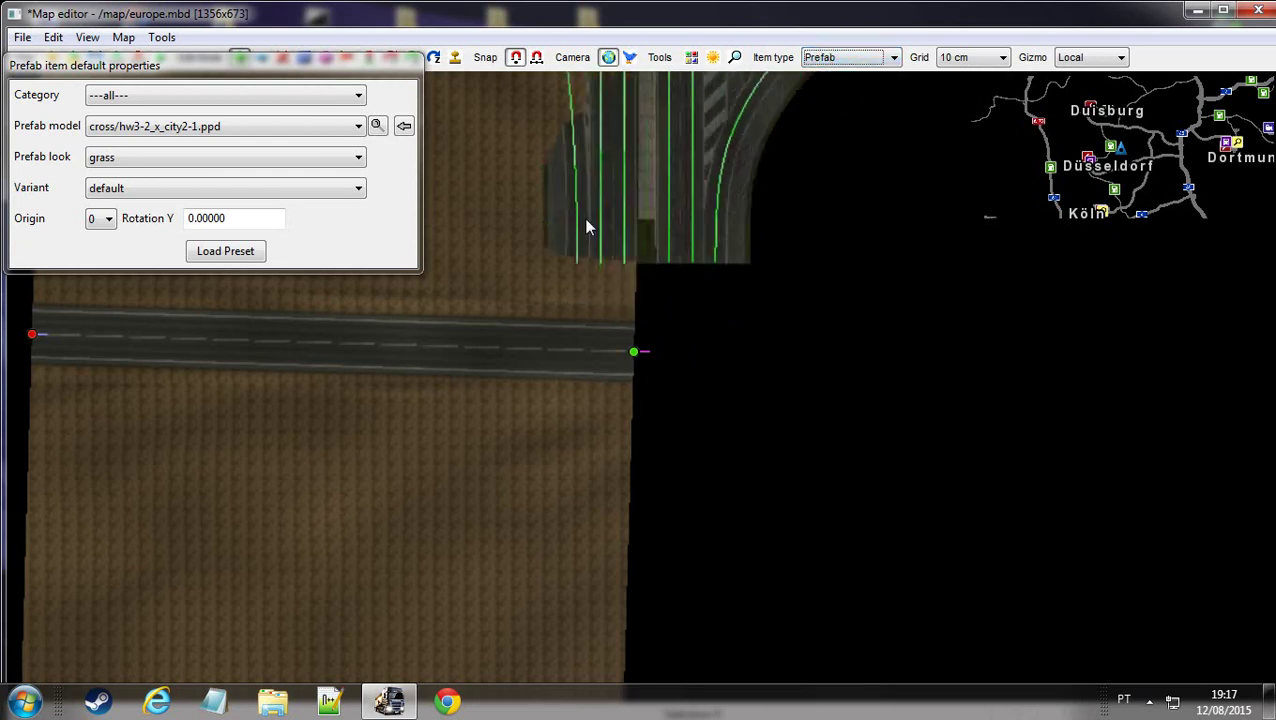
Browse the prefab assets, preview hw2-2 x road1 t, and close the asset browser
click(377, 126)
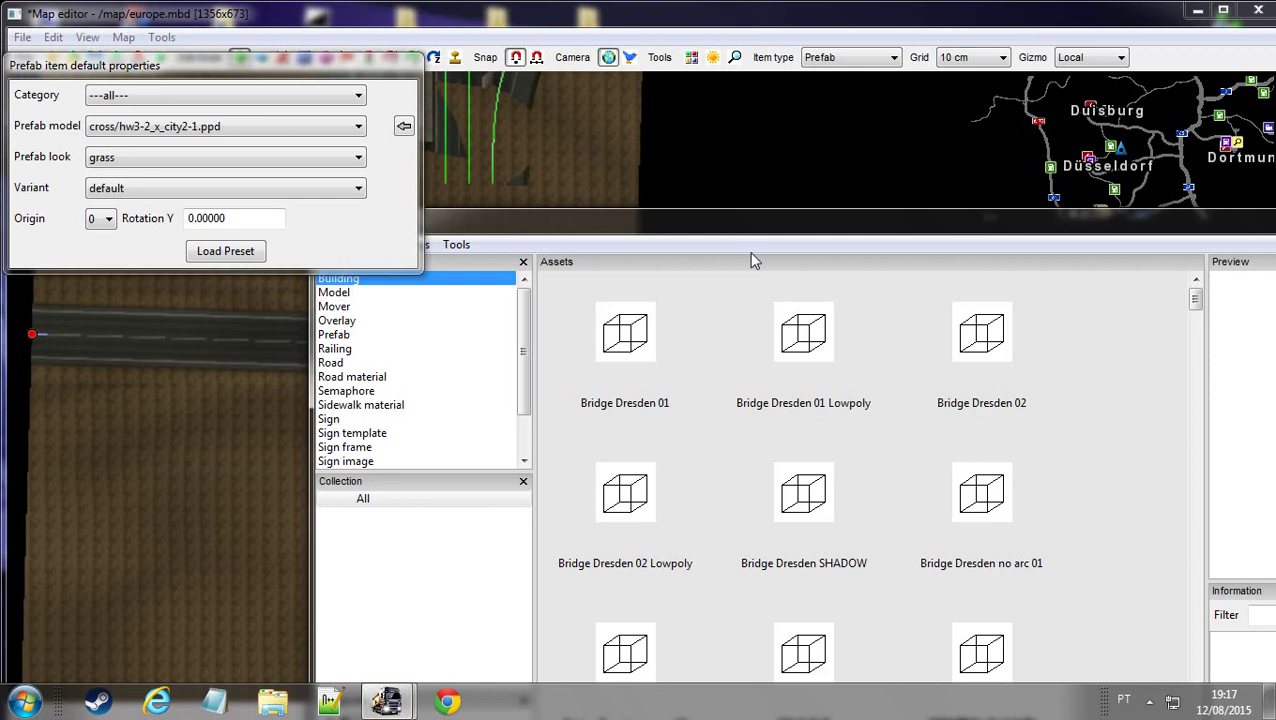
drag(746, 224, 750, 120)
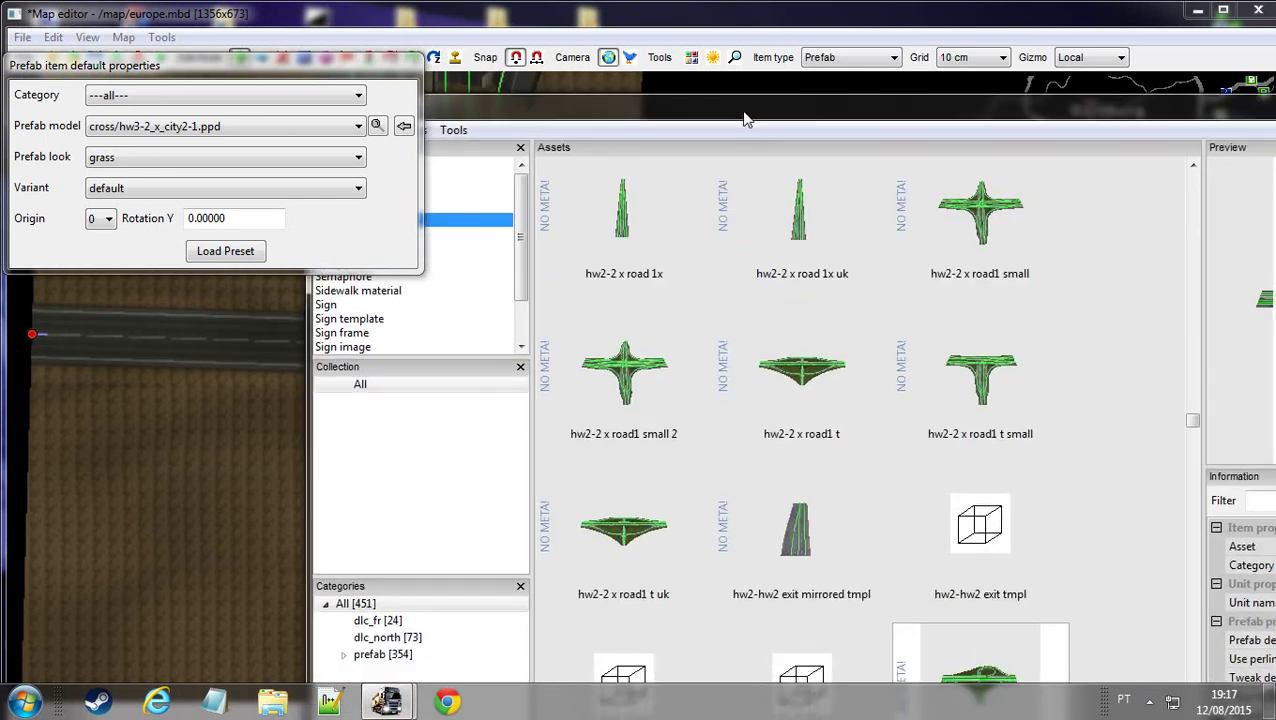
click(809, 378)
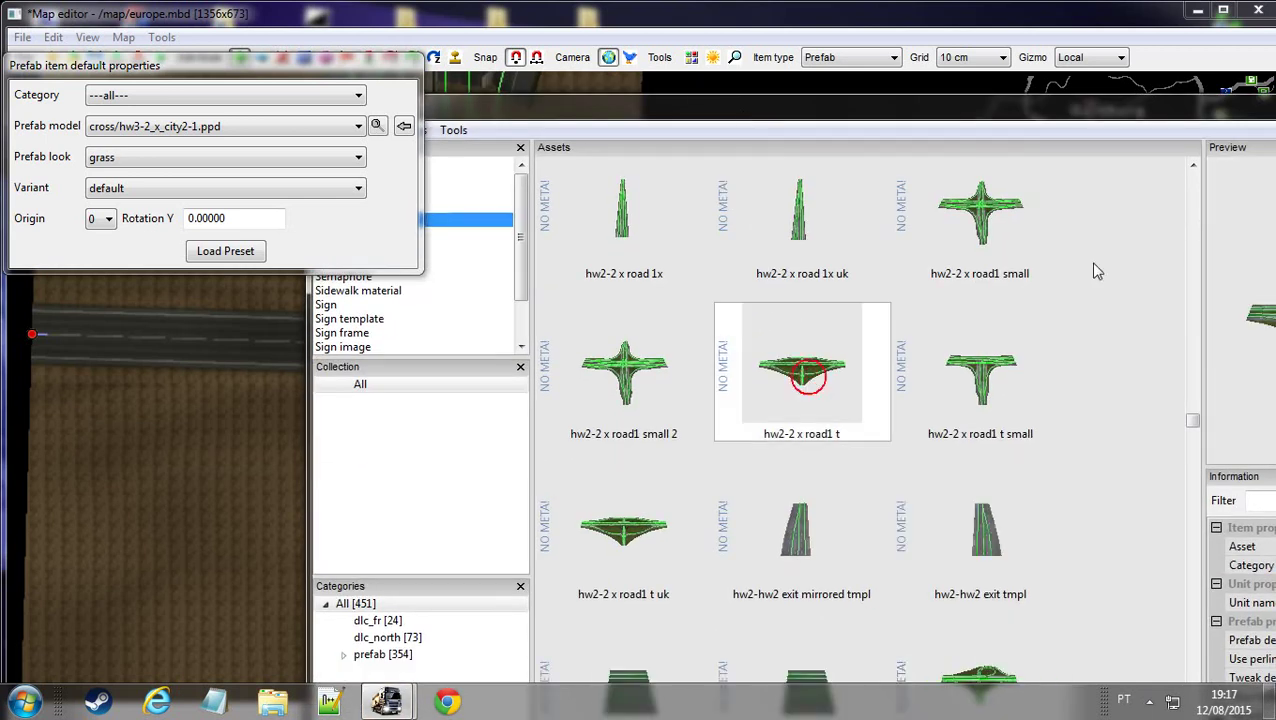
double_click(1060, 125)
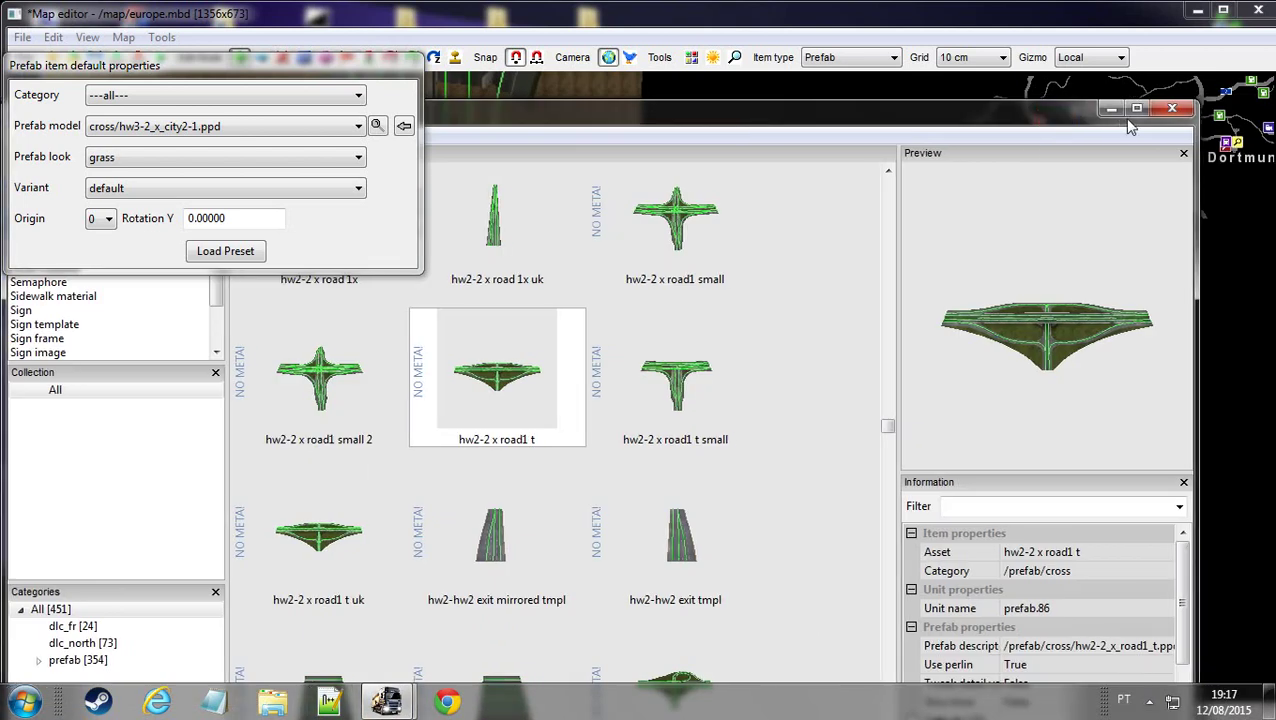
click(1176, 109)
Go through the cross prefab models and choose cross/road1_x_road1_sidewalk.ppd with the grass look
click(160, 126)
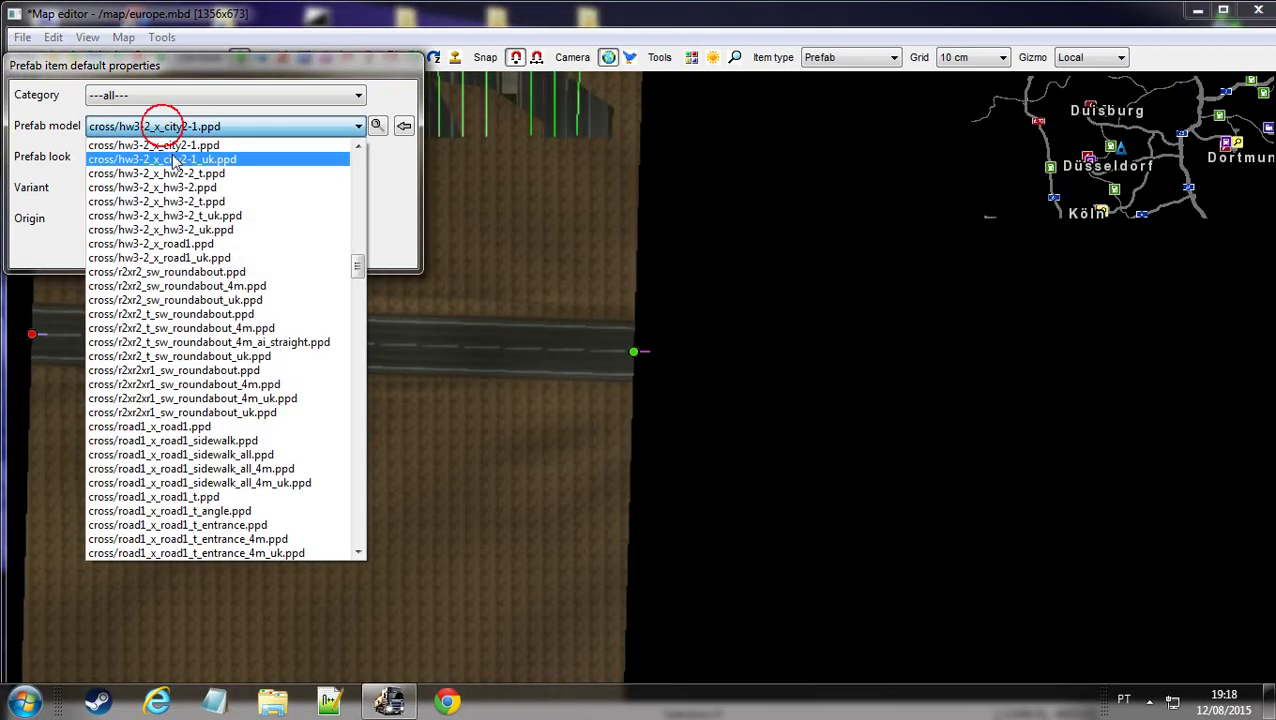
scroll(185, 178, up, 9)
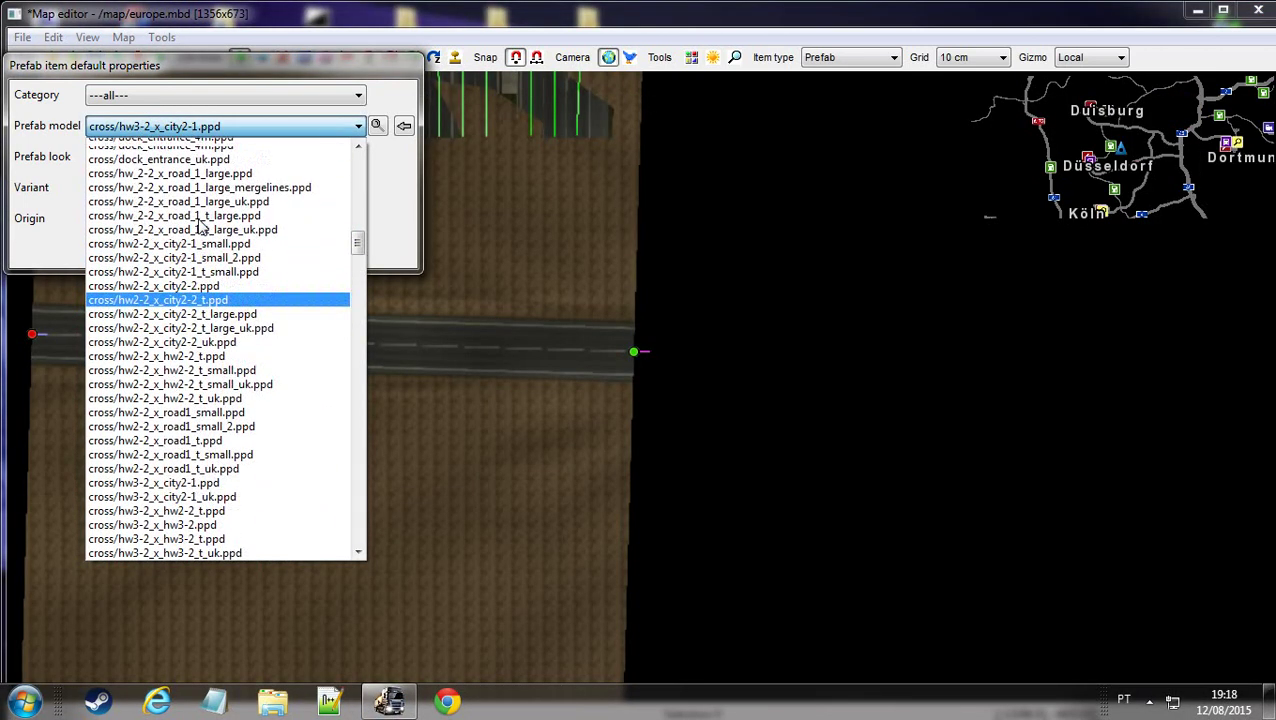
click(200, 243)
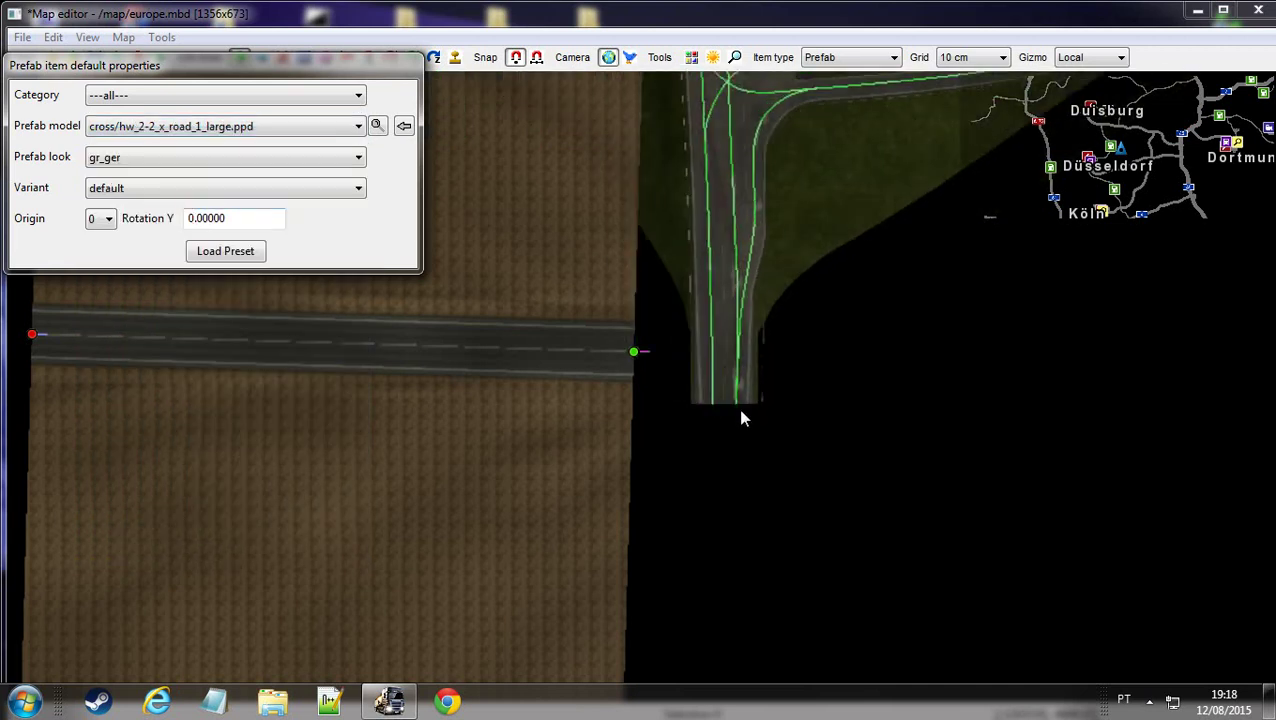
scroll(745, 426, down, 7)
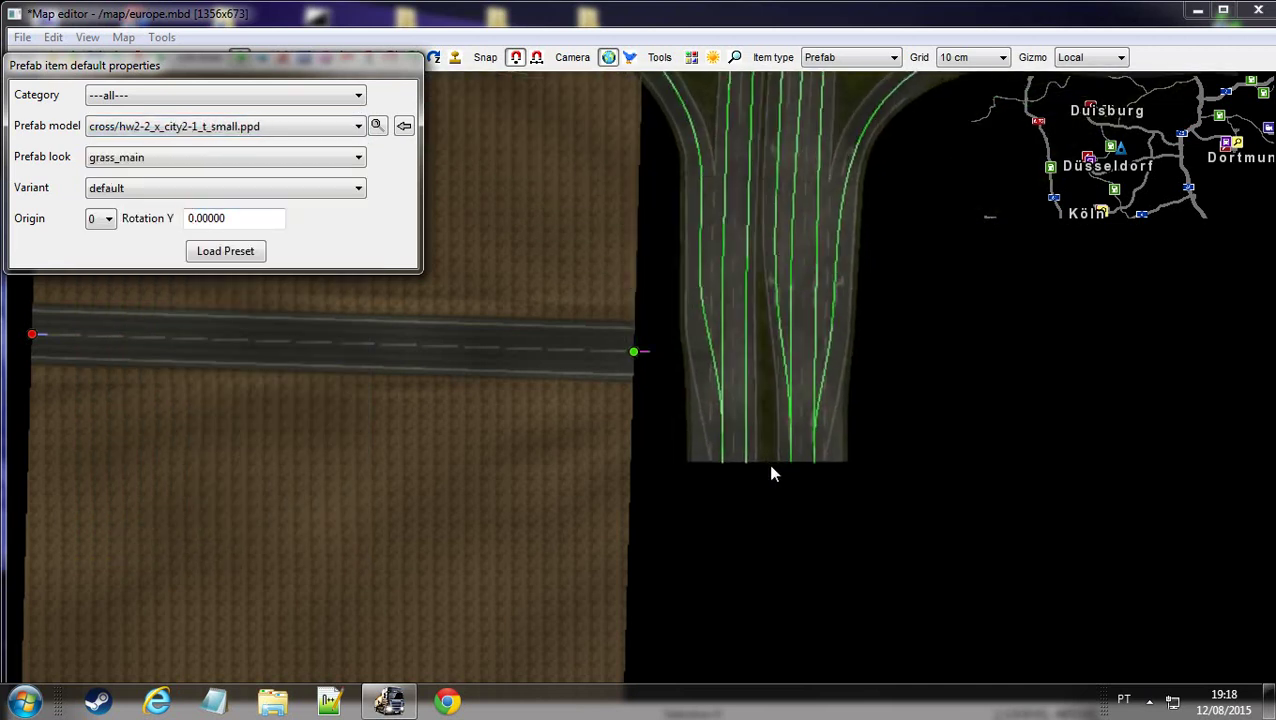
key(Down)
key(Down)
key(Down)
key(Down)
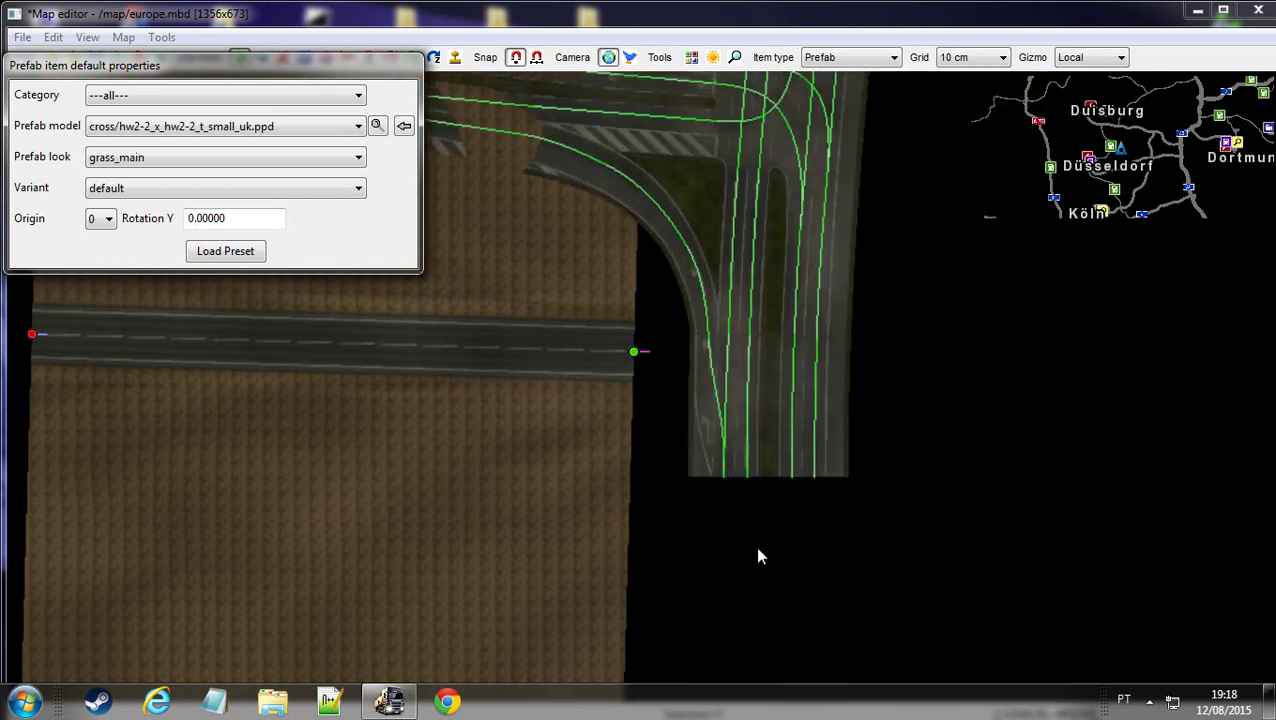
key(Down)
key(Down)
key(Down)
key(Down)
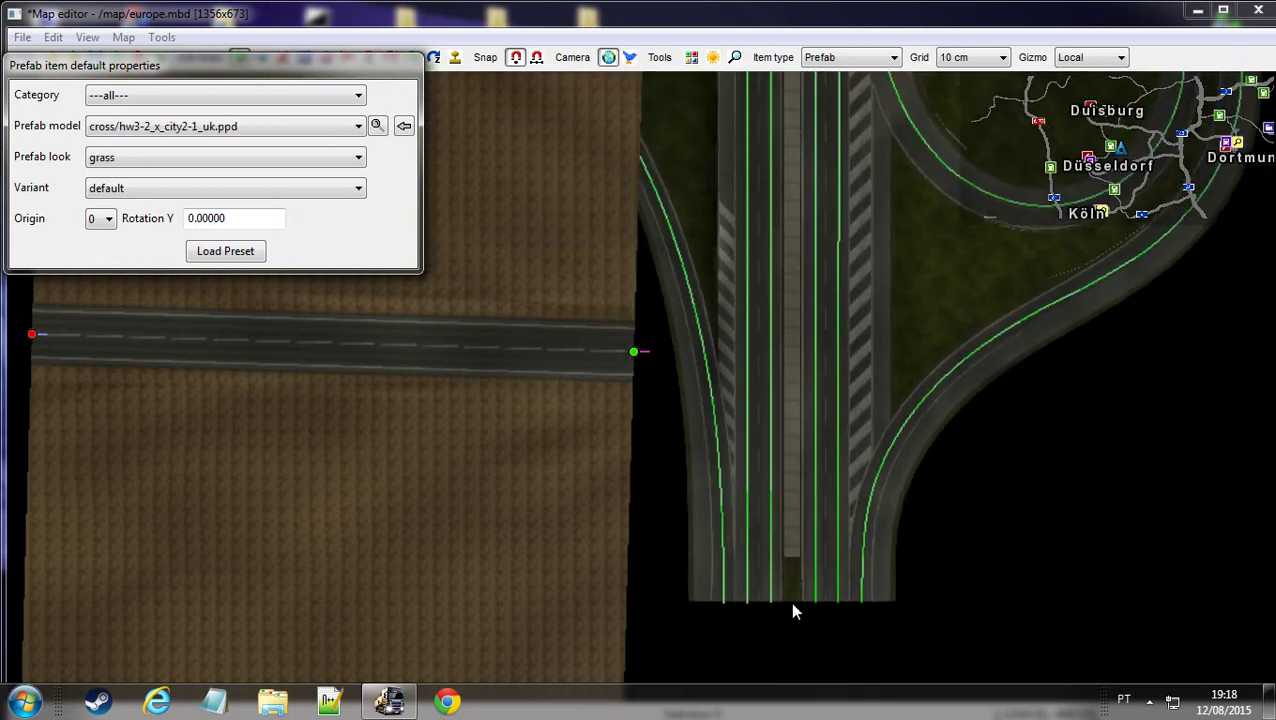
key(Down)
key(Down)
key(Down)
key(Down)
key(Down)
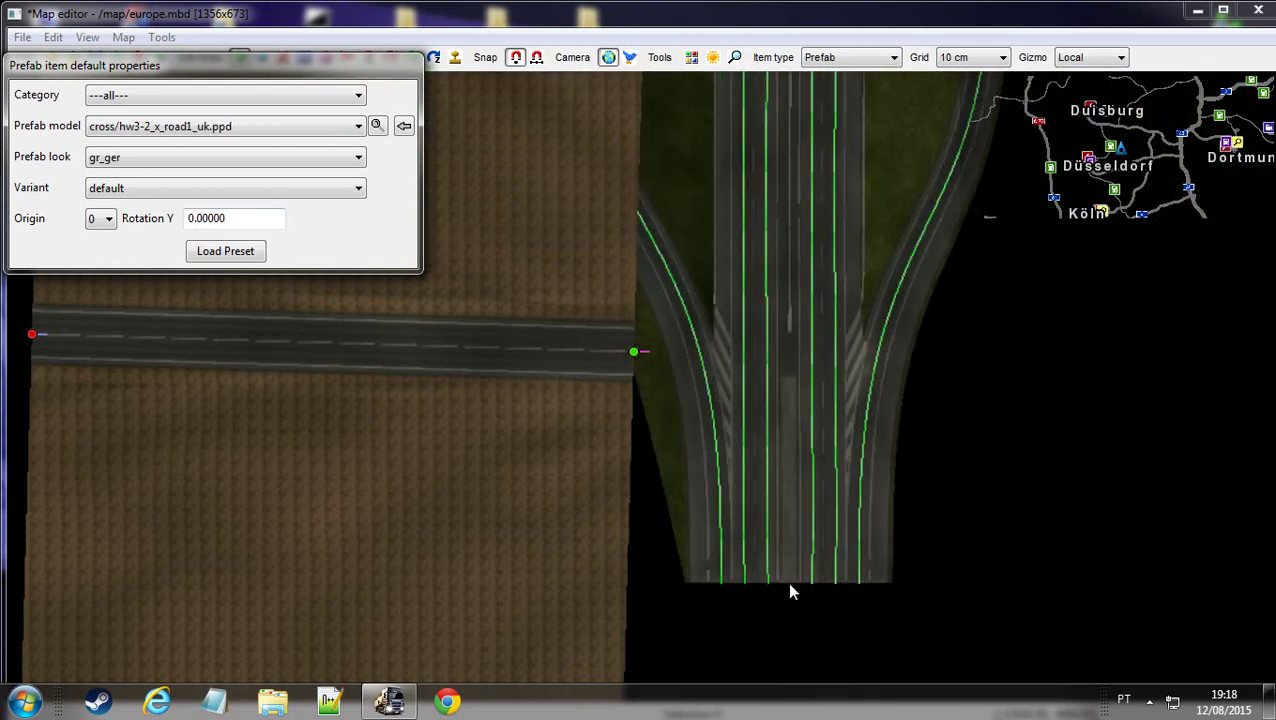
key(Down)
key(Down)
key(Down)
key(Down)
key(Down)
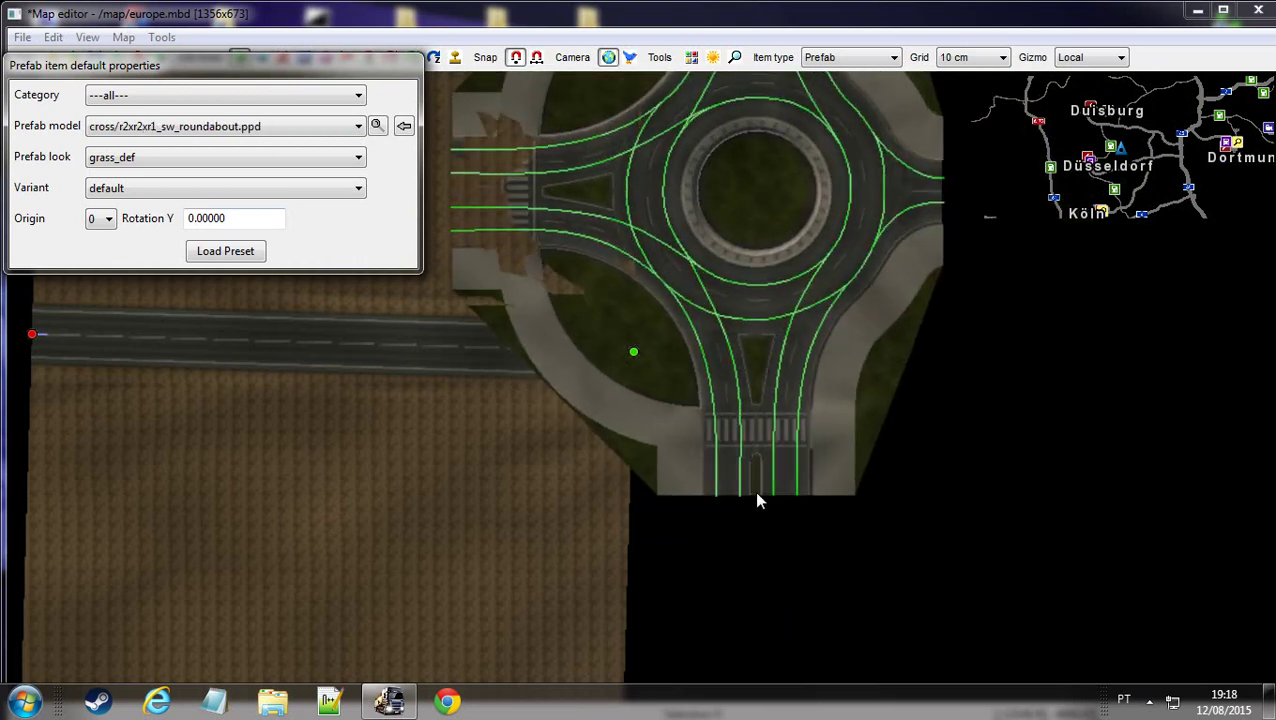
key(Down)
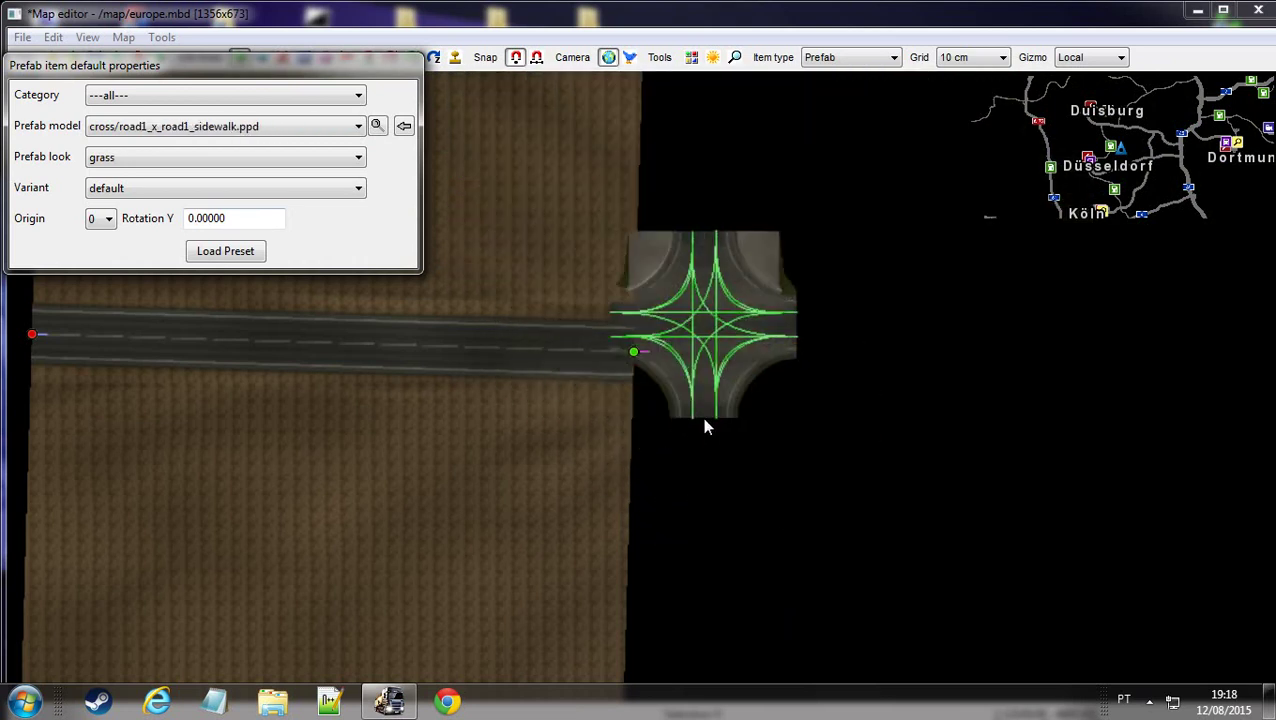
key(Down)
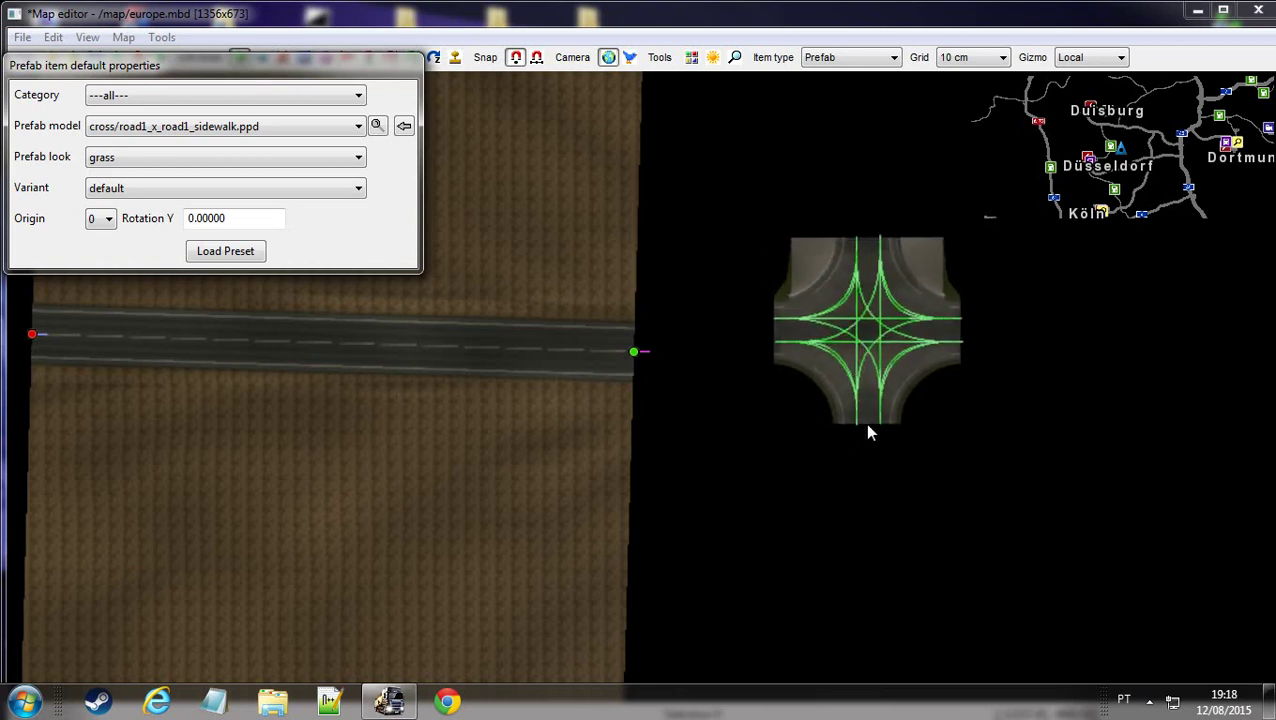
Try origins 1, 2 and 3 for the crossing prefab, testing origin 3 at the road's green end node
click(109, 219)
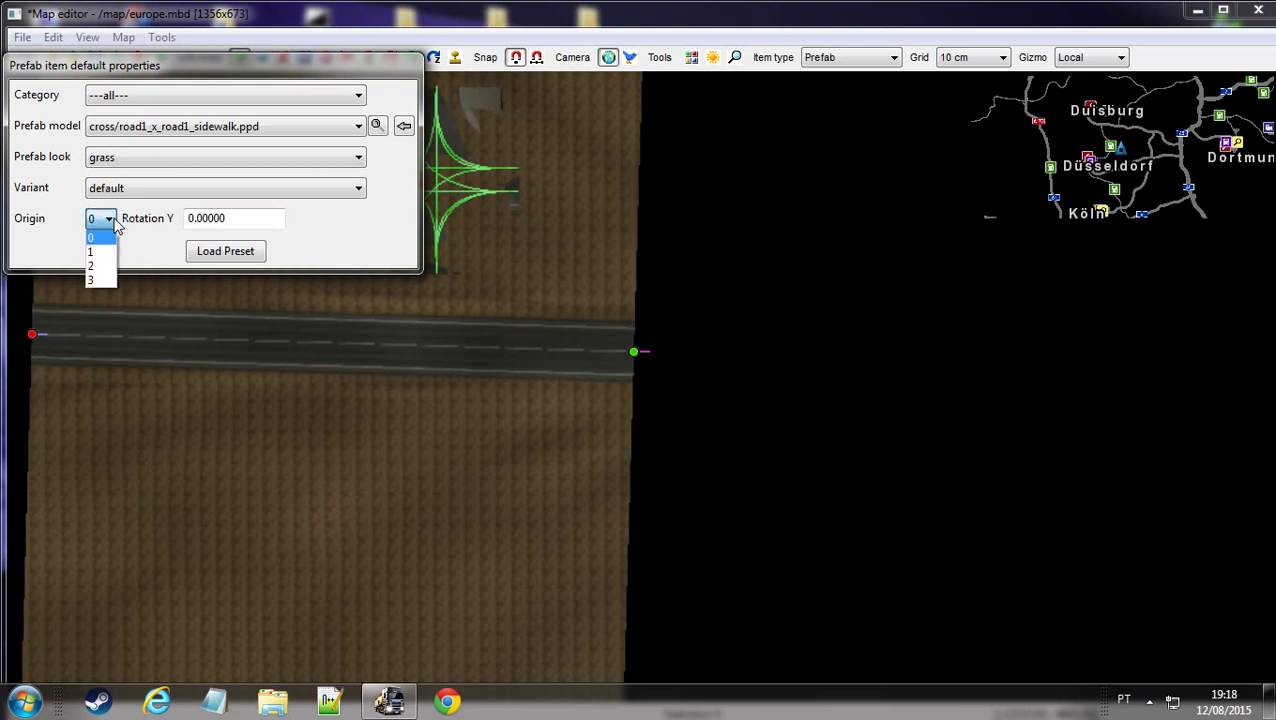
click(107, 253)
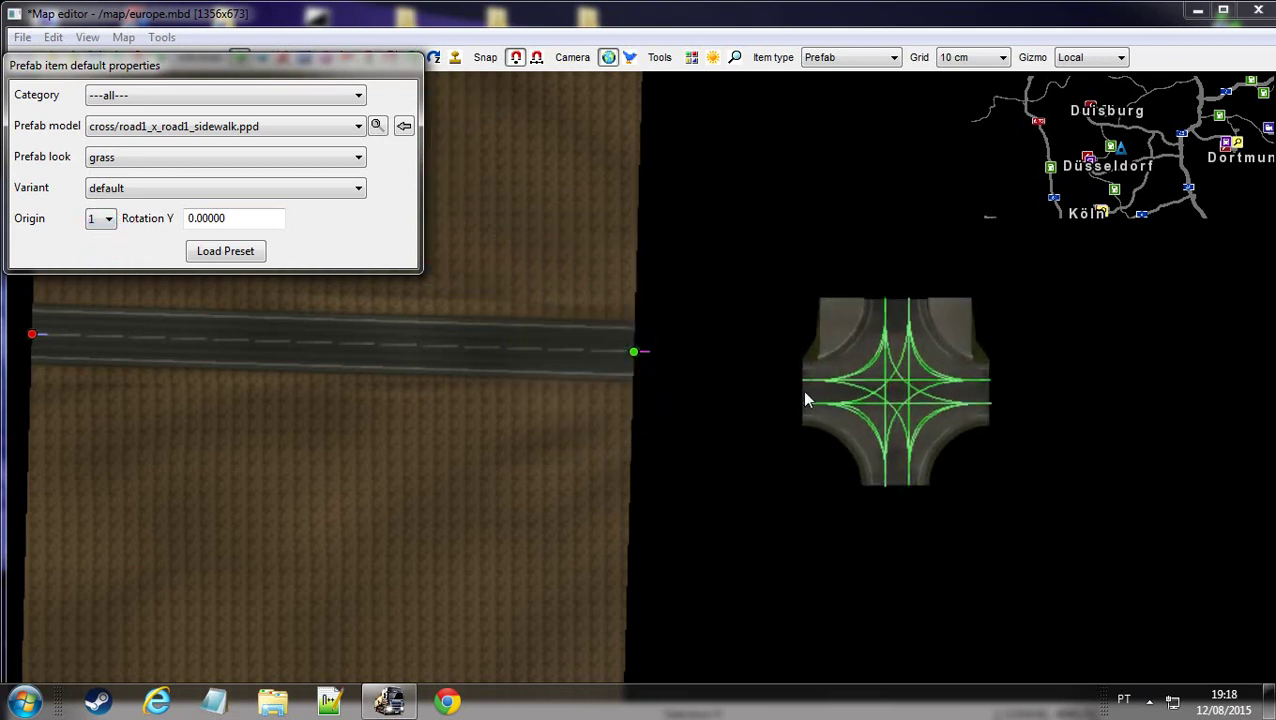
click(110, 219)
click(104, 266)
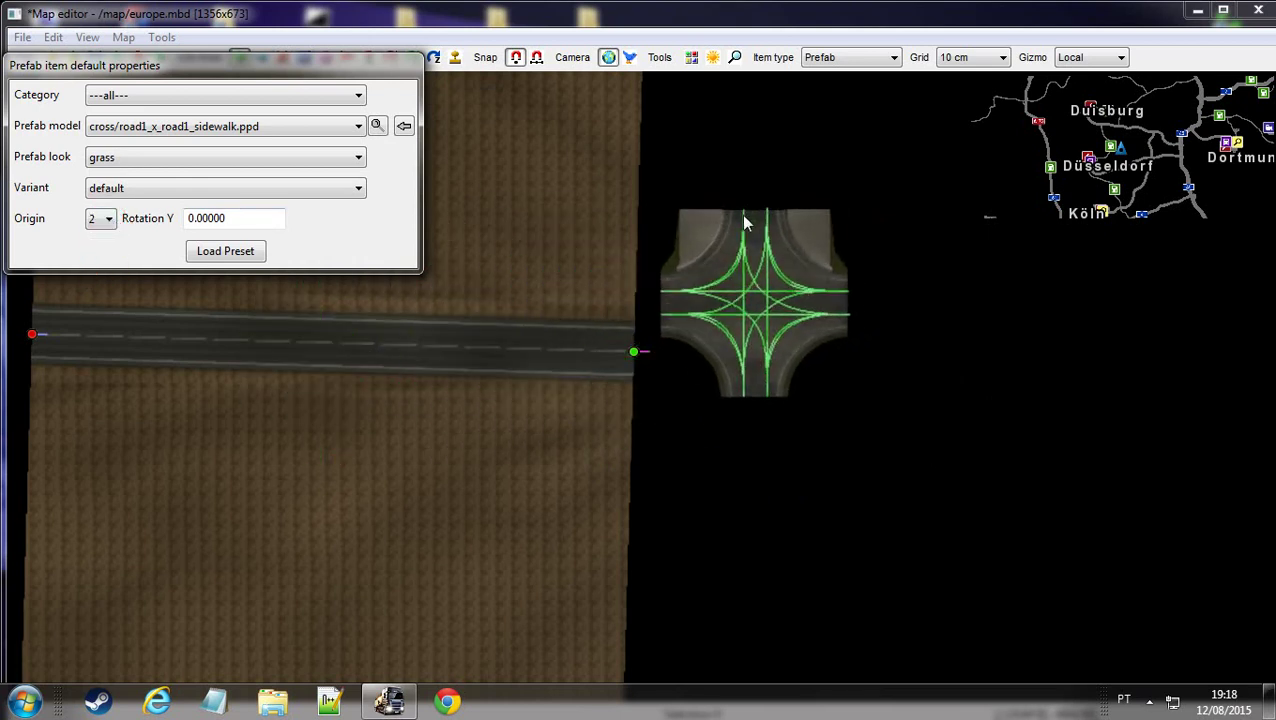
click(101, 282)
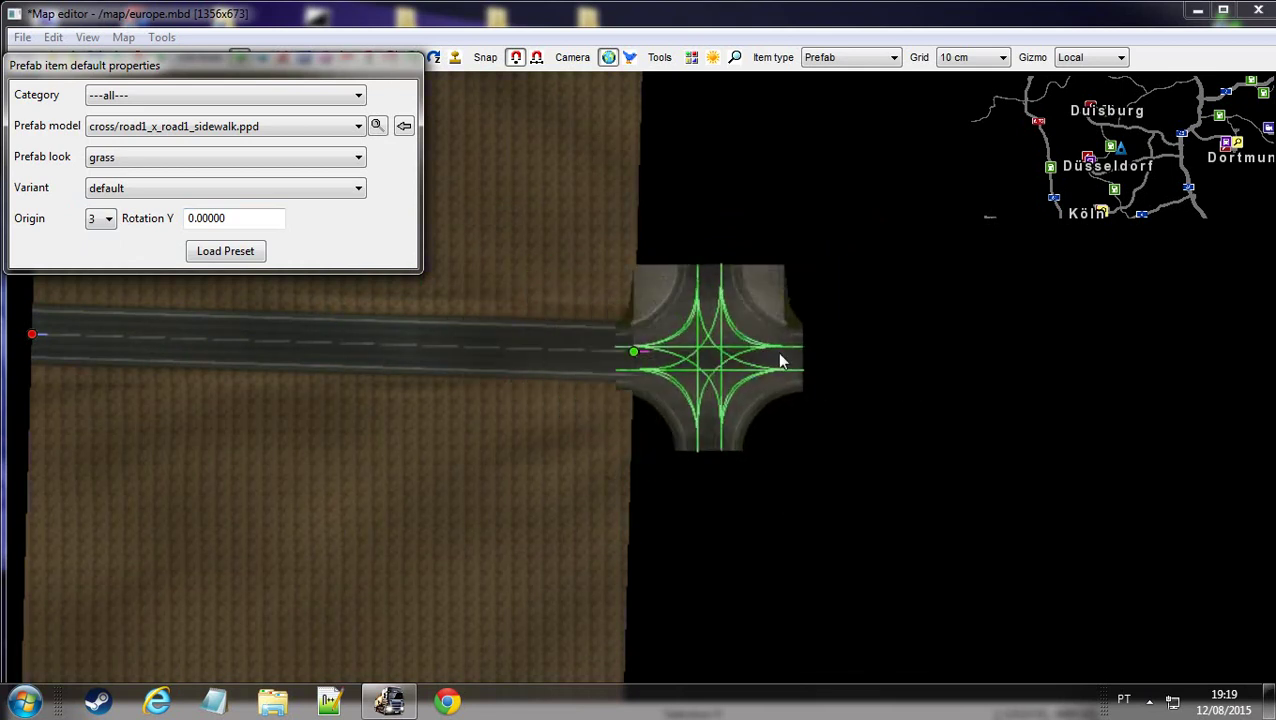
click(638, 351)
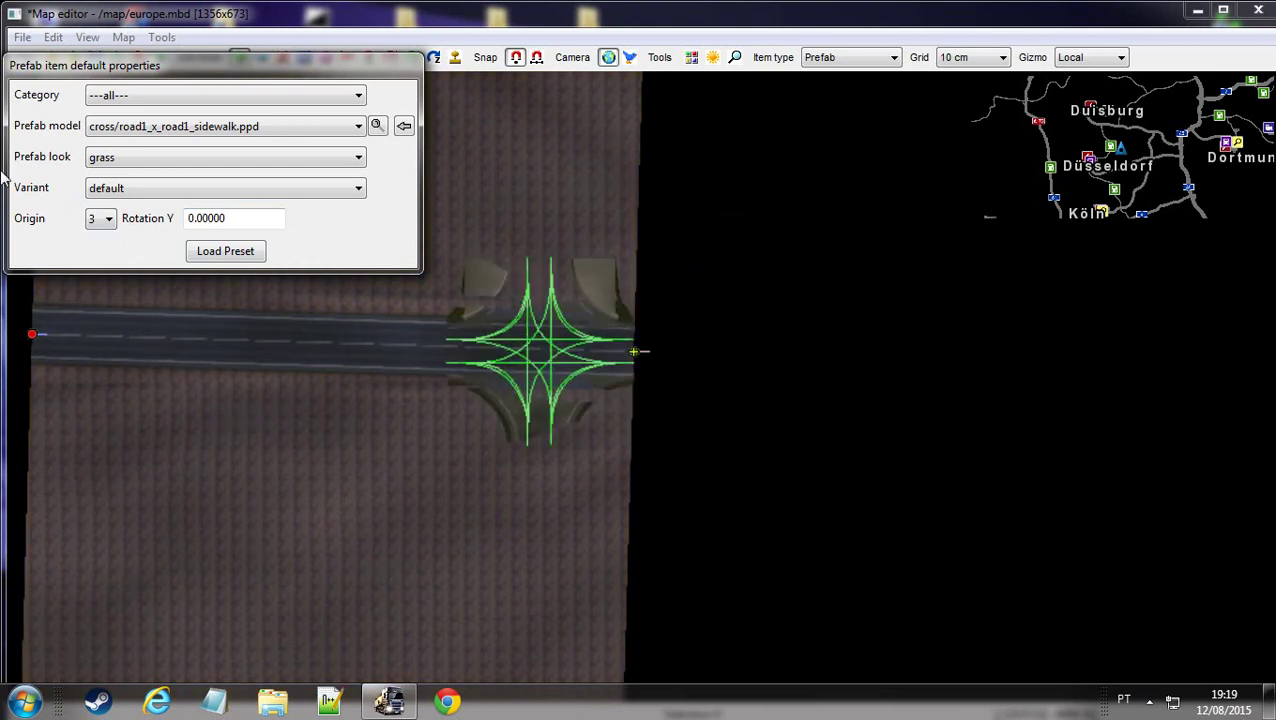
Set the prefab origin to 1 and attach the crossing to the road's green end node
click(103, 221)
click(108, 252)
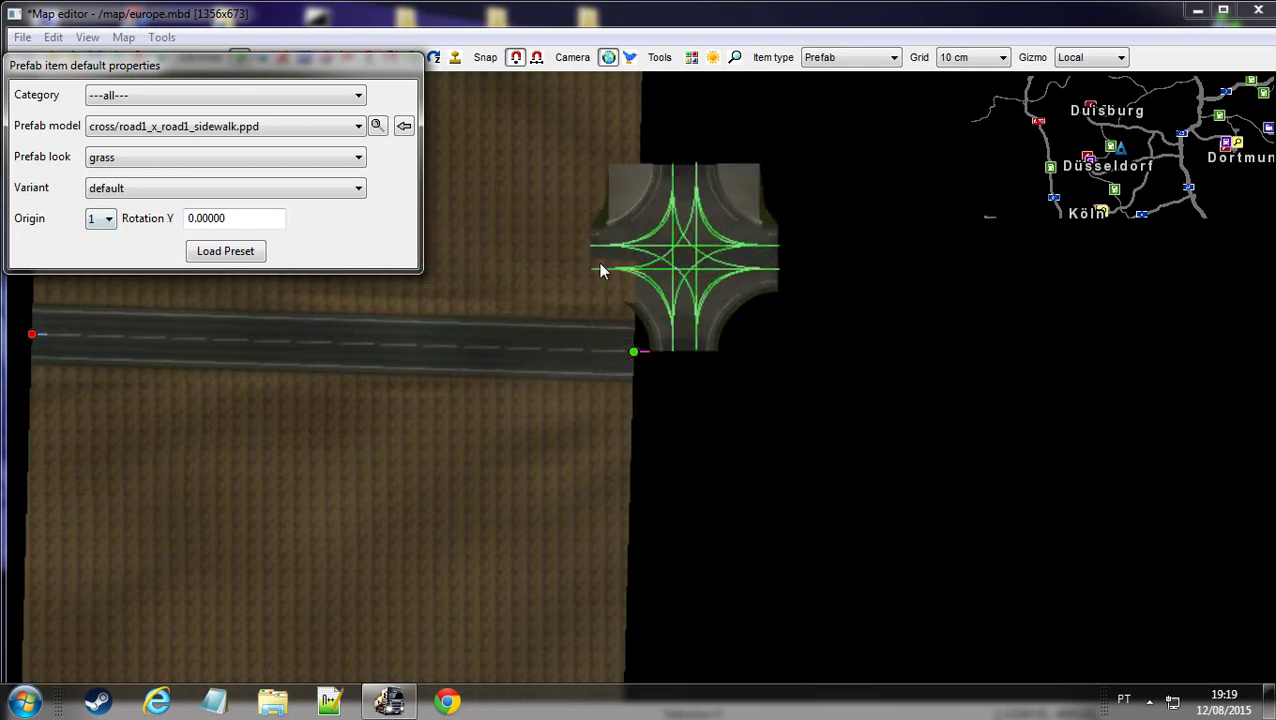
click(638, 356)
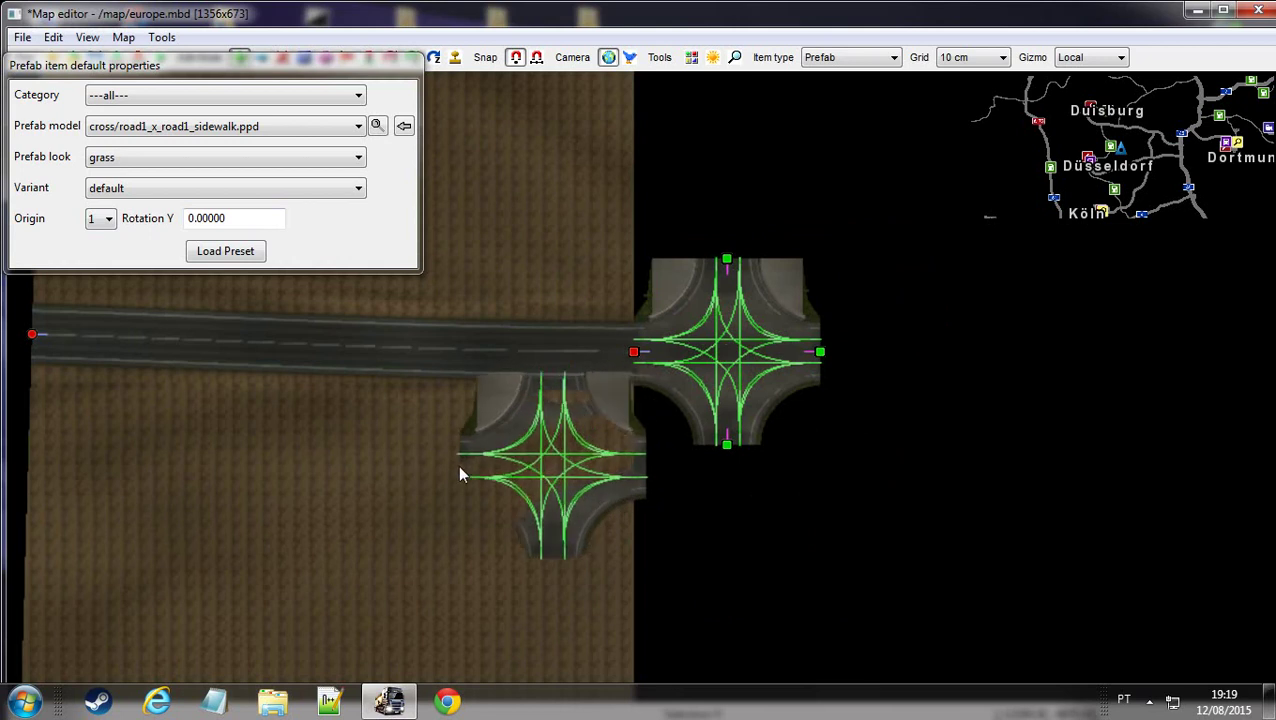
key(Escape)
Switch to move mode and shift the crossing slightly away from the road using its outer node
right_drag(625, 415, 544, 434)
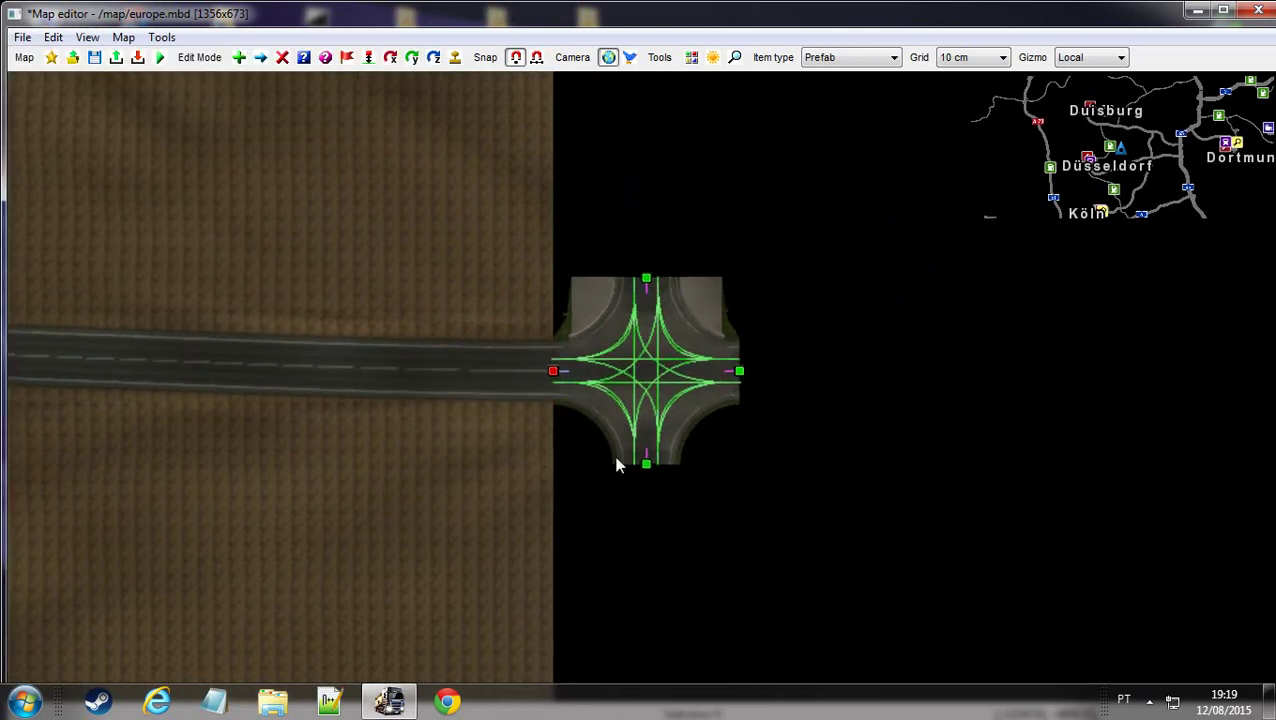
middle_drag(755, 213, 843, 282)
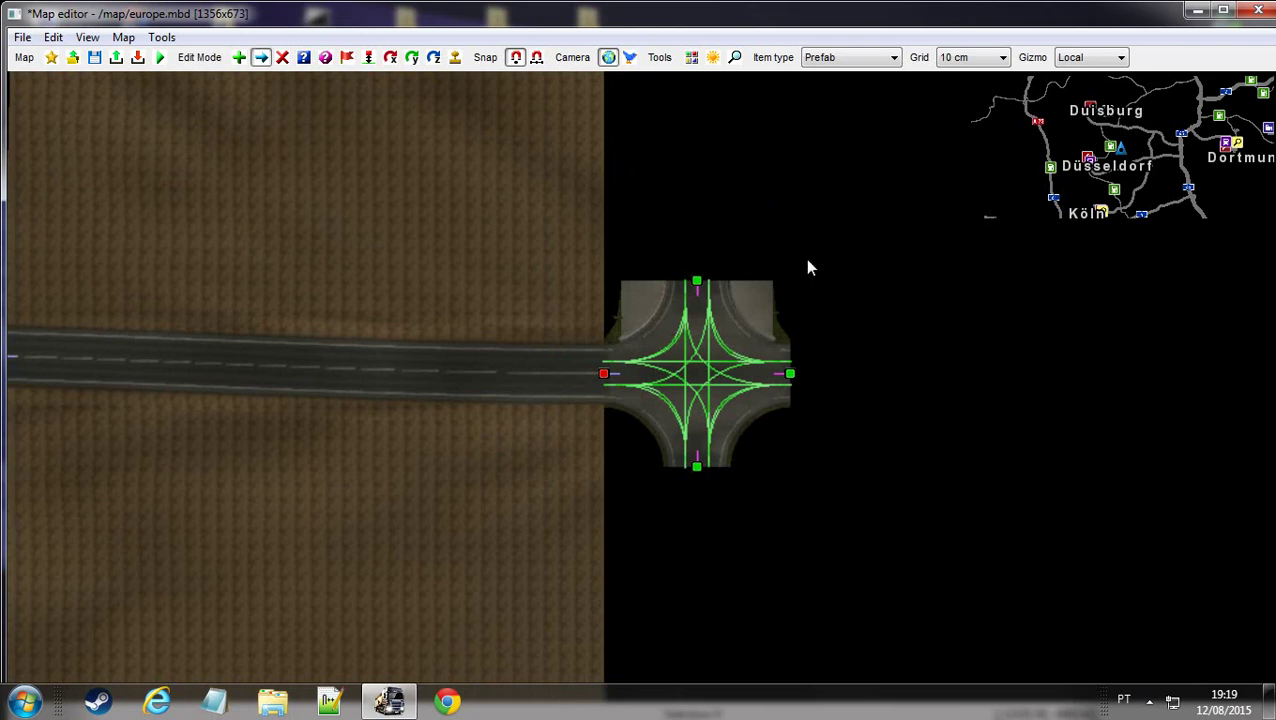
middle_drag(846, 401, 790, 319)
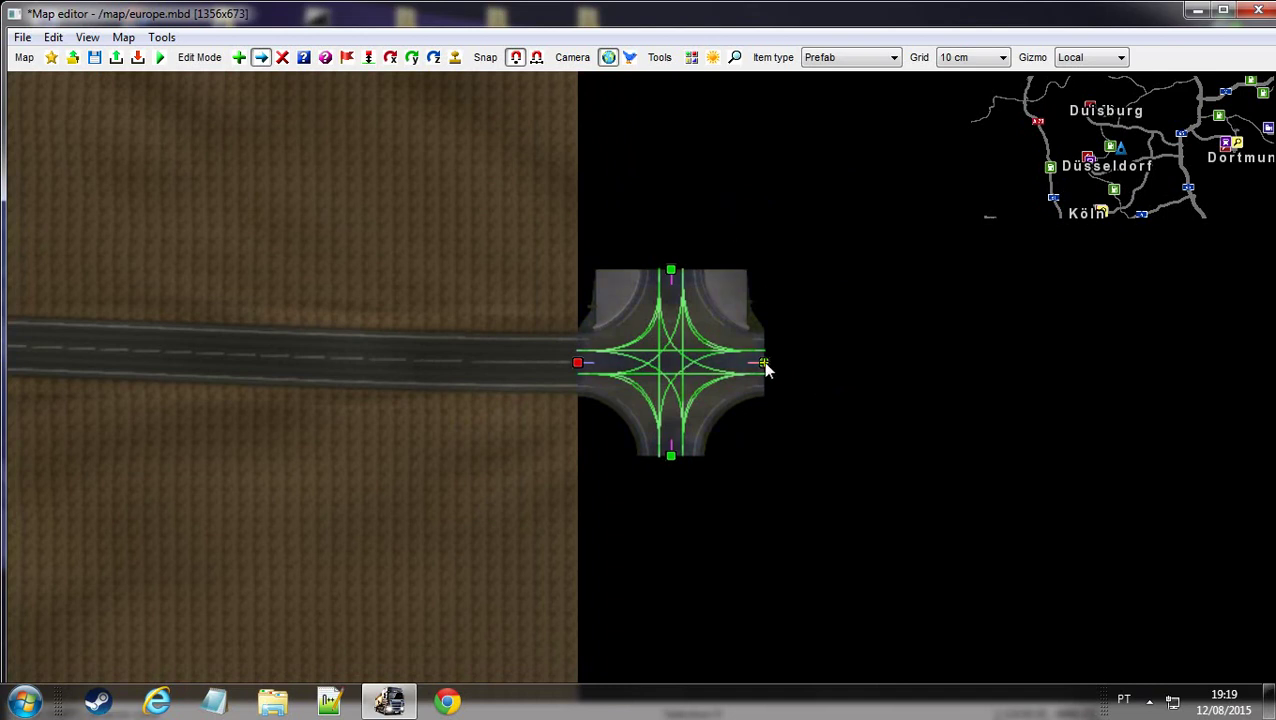
mouse_move(769, 370)
middle_down()
mouse_move(863, 319)
mouse_move(713, 360)
mouse_move(982, 484)
mouse_move(706, 399)
mouse_move(906, 374)
mouse_move(865, 420)
mouse_move(701, 357)
mouse_move(815, 373)
mouse_move(786, 366)
middle_up()
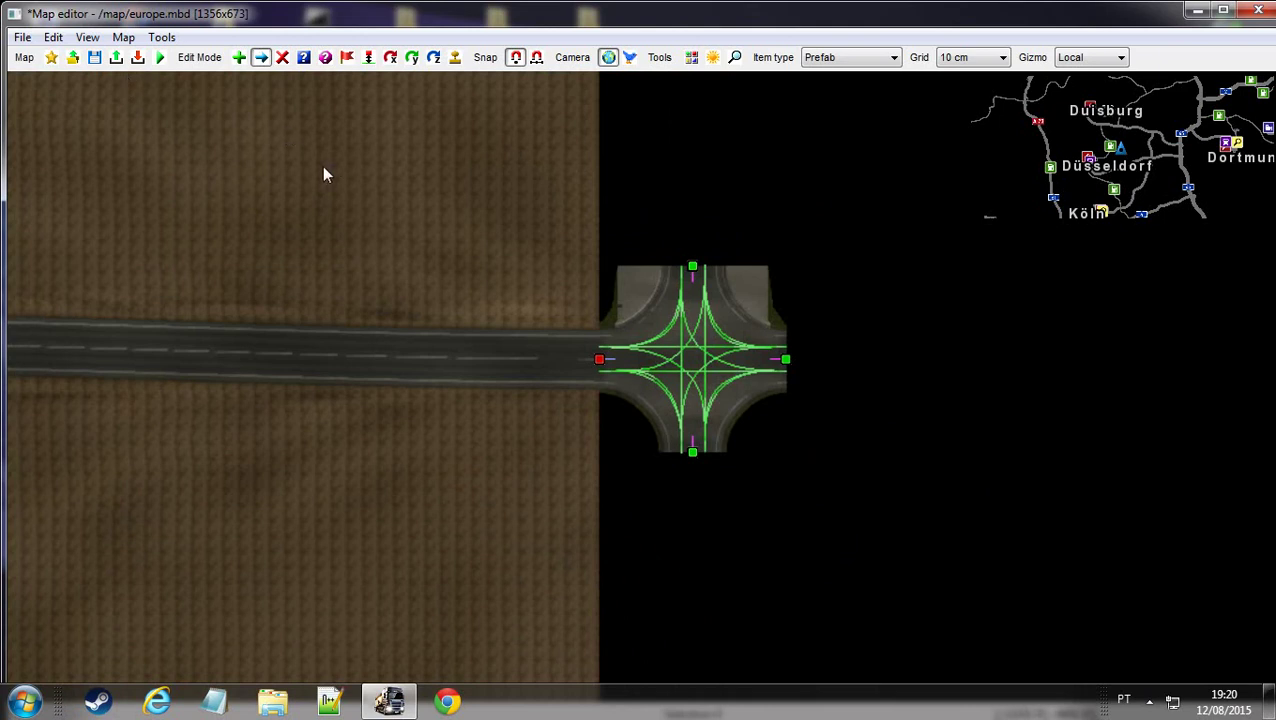
Look through the editor's keyboard shortcut help screen, then close it
key(F1)
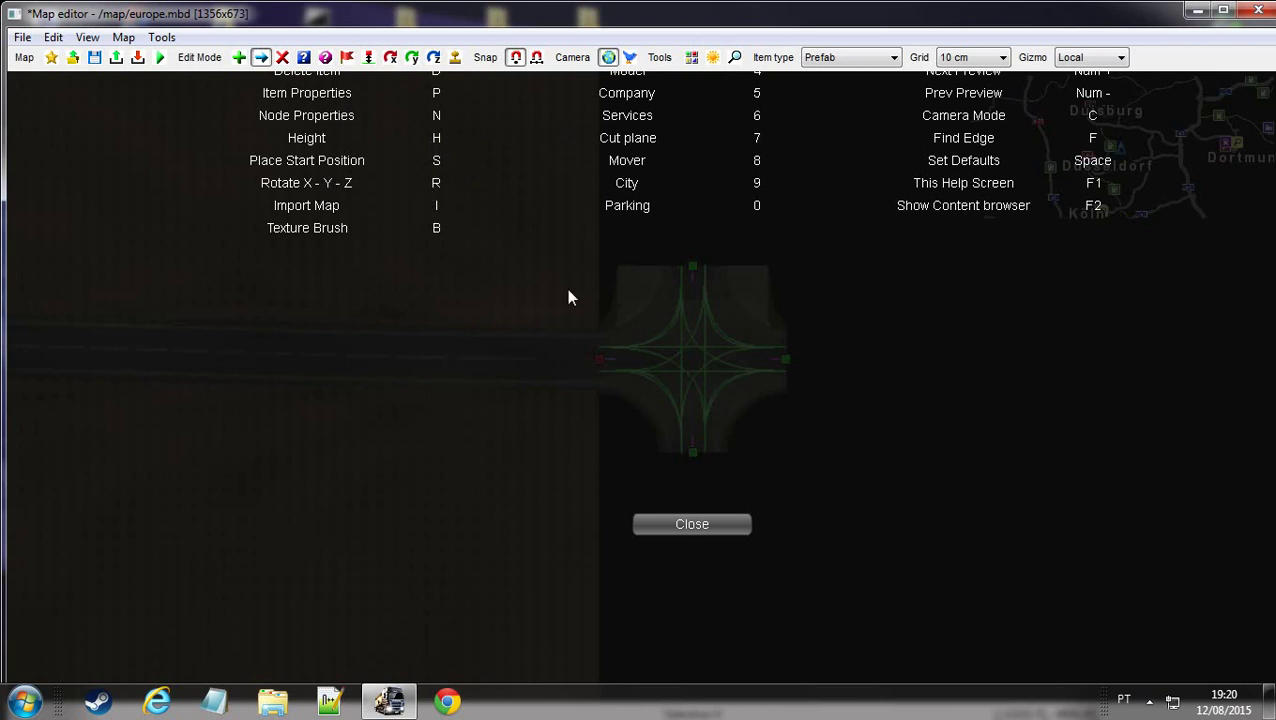
key(F1)
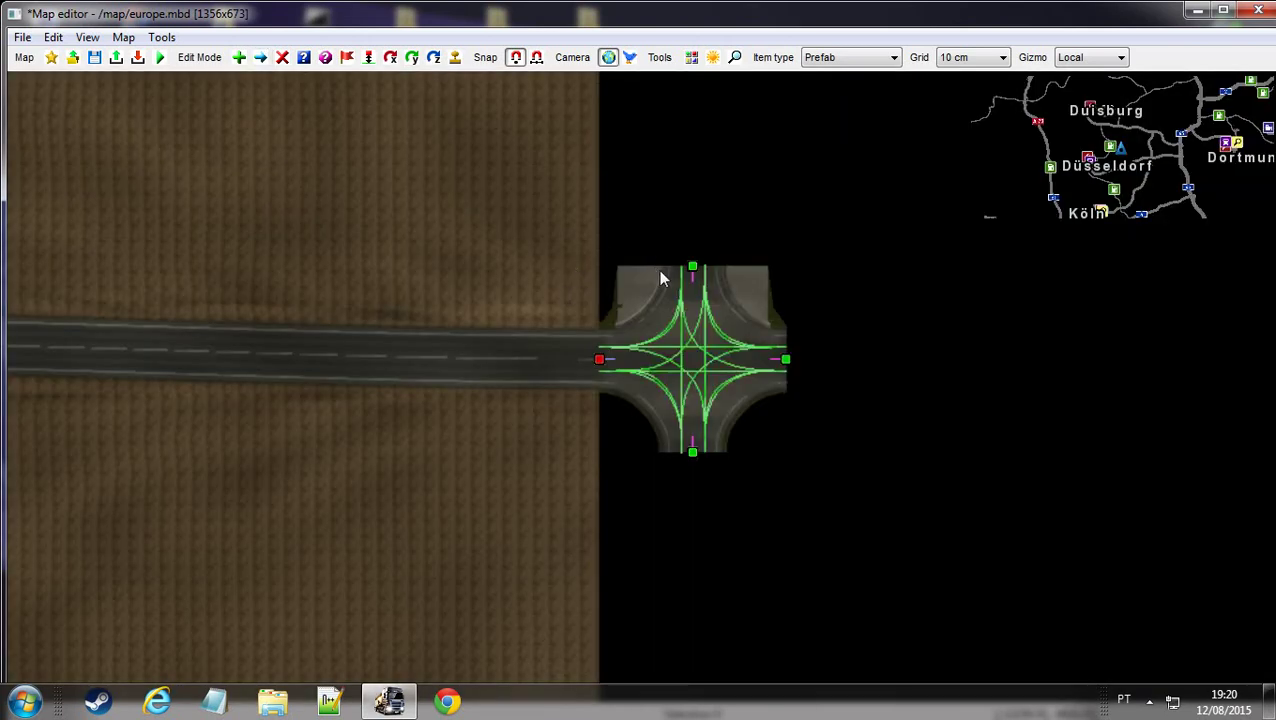
key(F1)
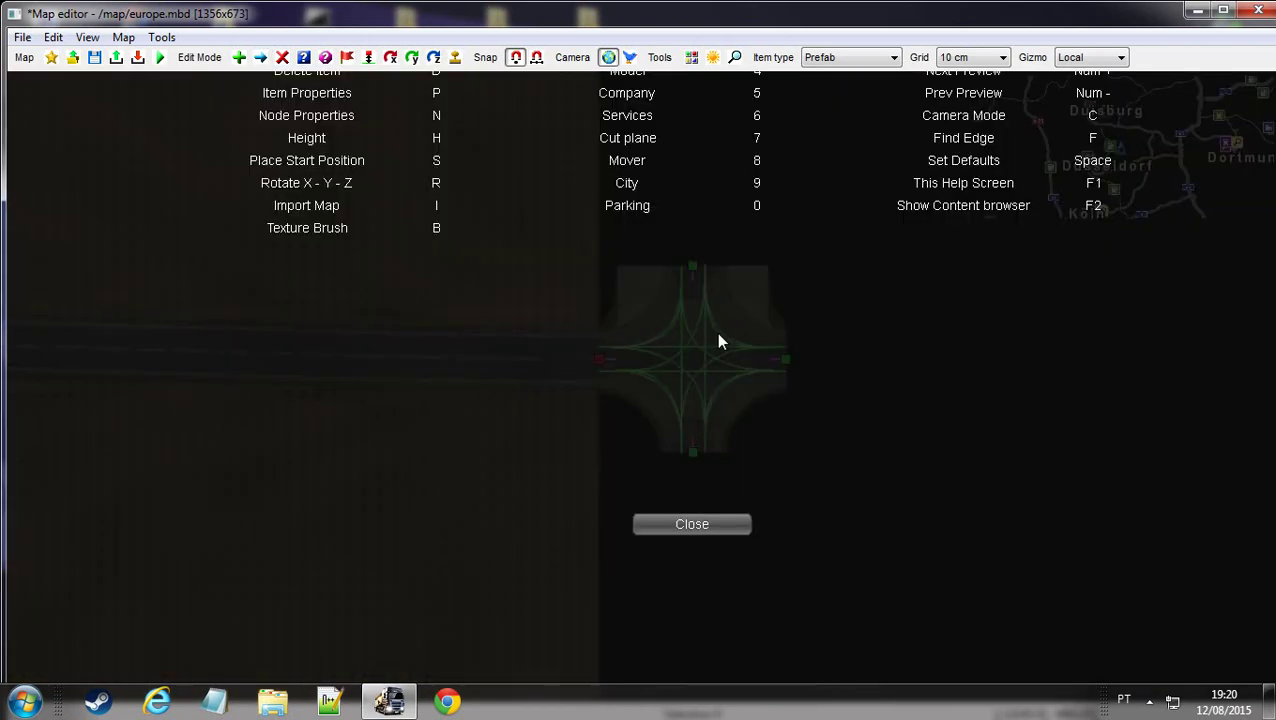
key(F1)
right_drag(840, 340, 586, 321)
scroll(562, 370, up, 2)
right_drag(445, 386, 752, 451)
key(e)
key(r)
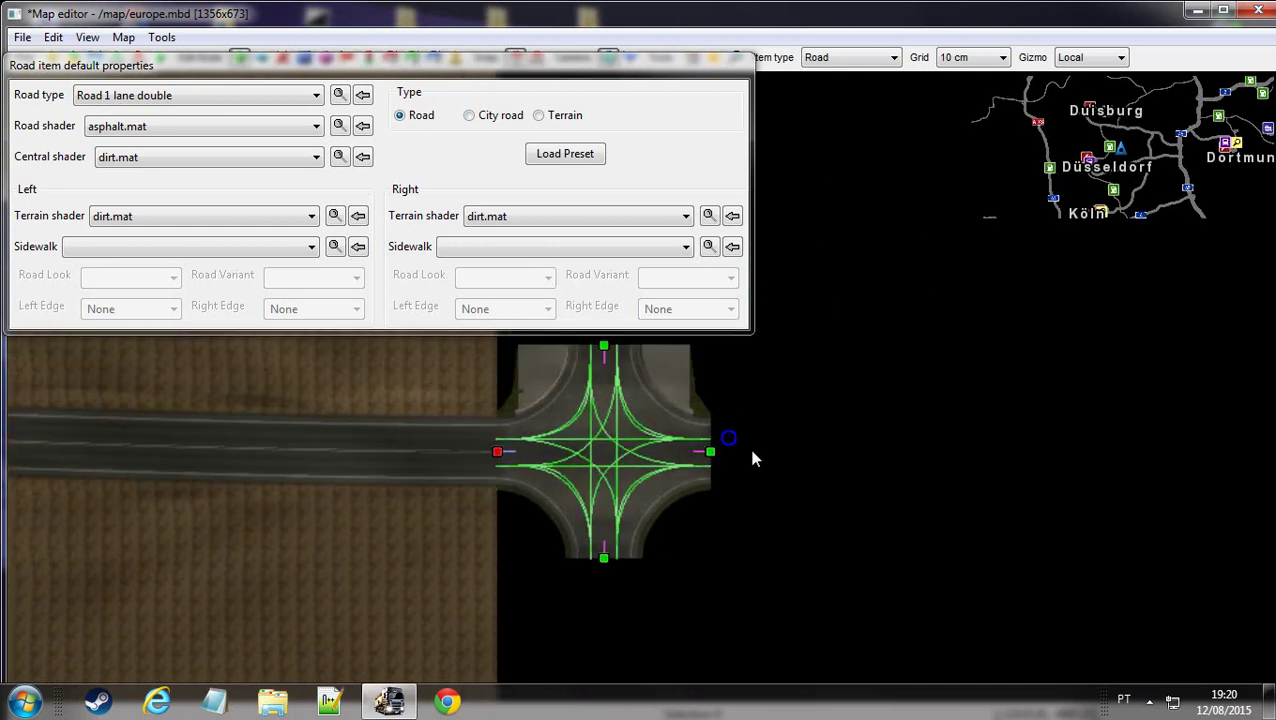
click(714, 452)
middle_drag(900, 433, 649, 475)
key(Escape)
middle_drag(408, 512, 504, 509)
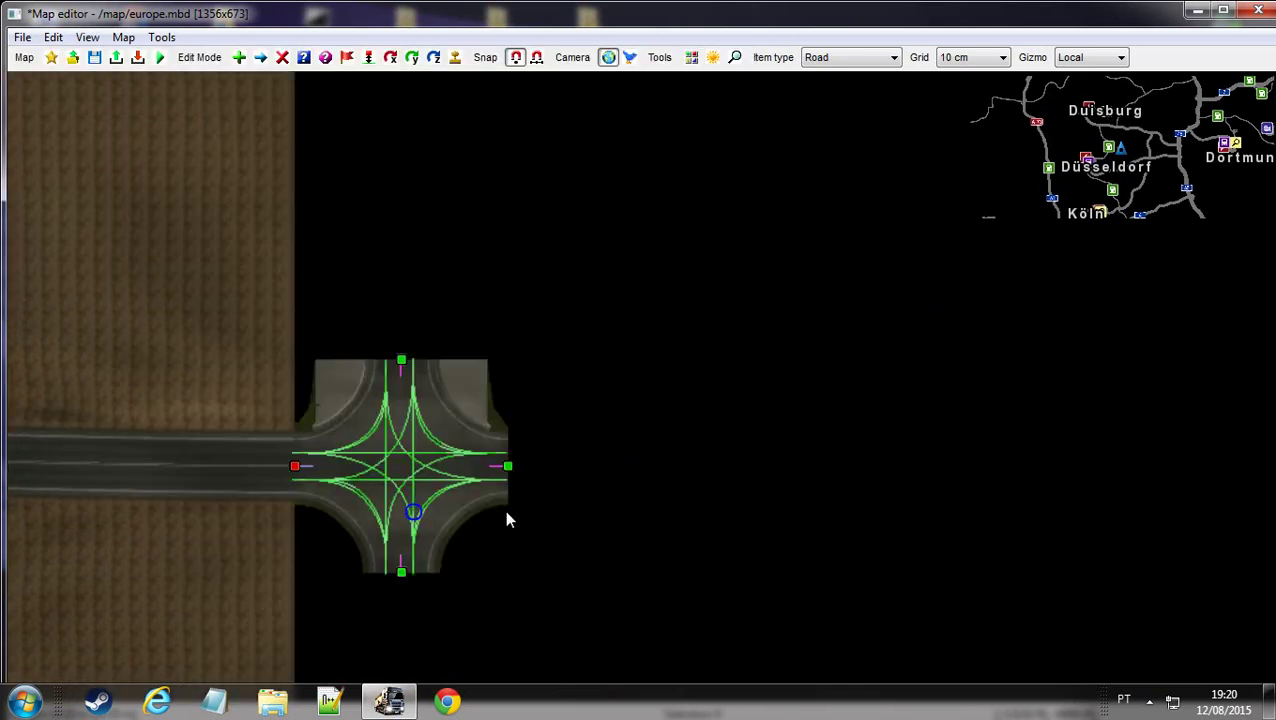
Draw a "Road 1 lane double" road with asphalt.mat and dirt.mat terrain eastward from the crossing's east node
key(r)
click(513, 468)
right_drag(640, 474, 469, 485)
right_drag(706, 496, 494, 493)
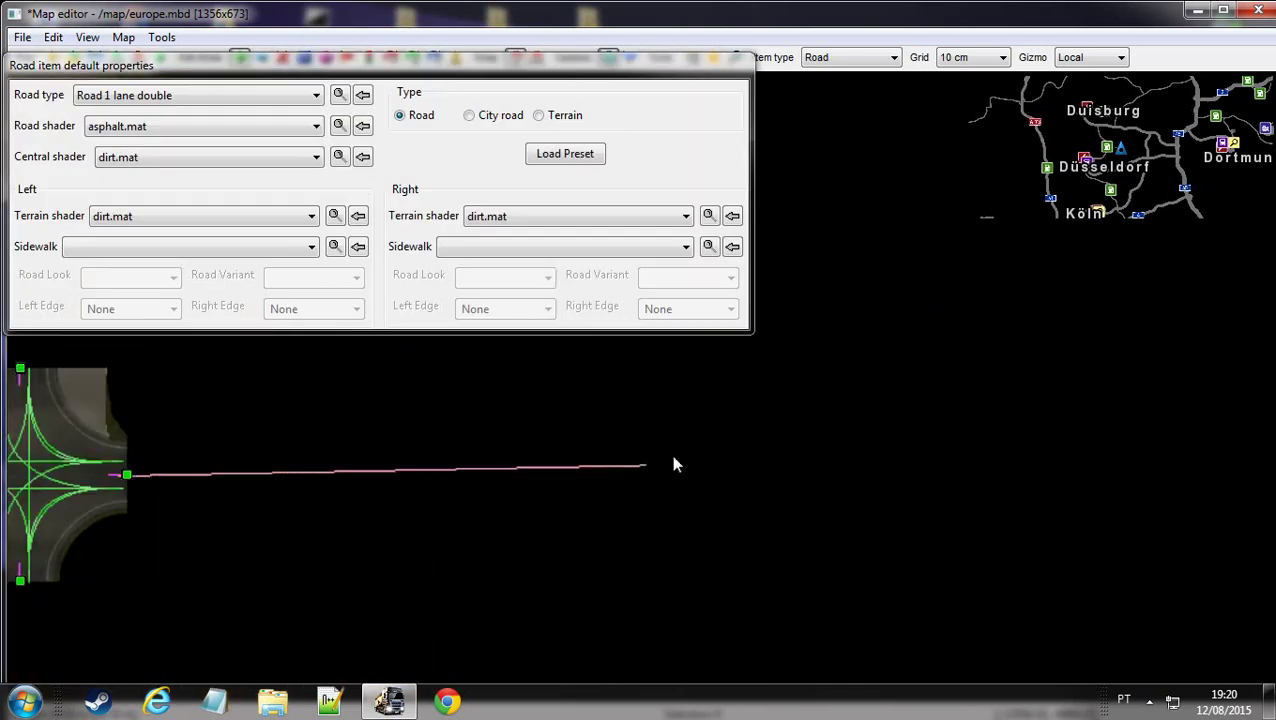
click(685, 451)
right_drag(325, 492, 792, 528)
key(Escape)
Draw a straight road northward from the crossing's open north node
right_drag(723, 464, 764, 316)
key(e)
click(697, 496)
click(760, 431)
key(Escape)
right_drag(746, 575, 741, 302)
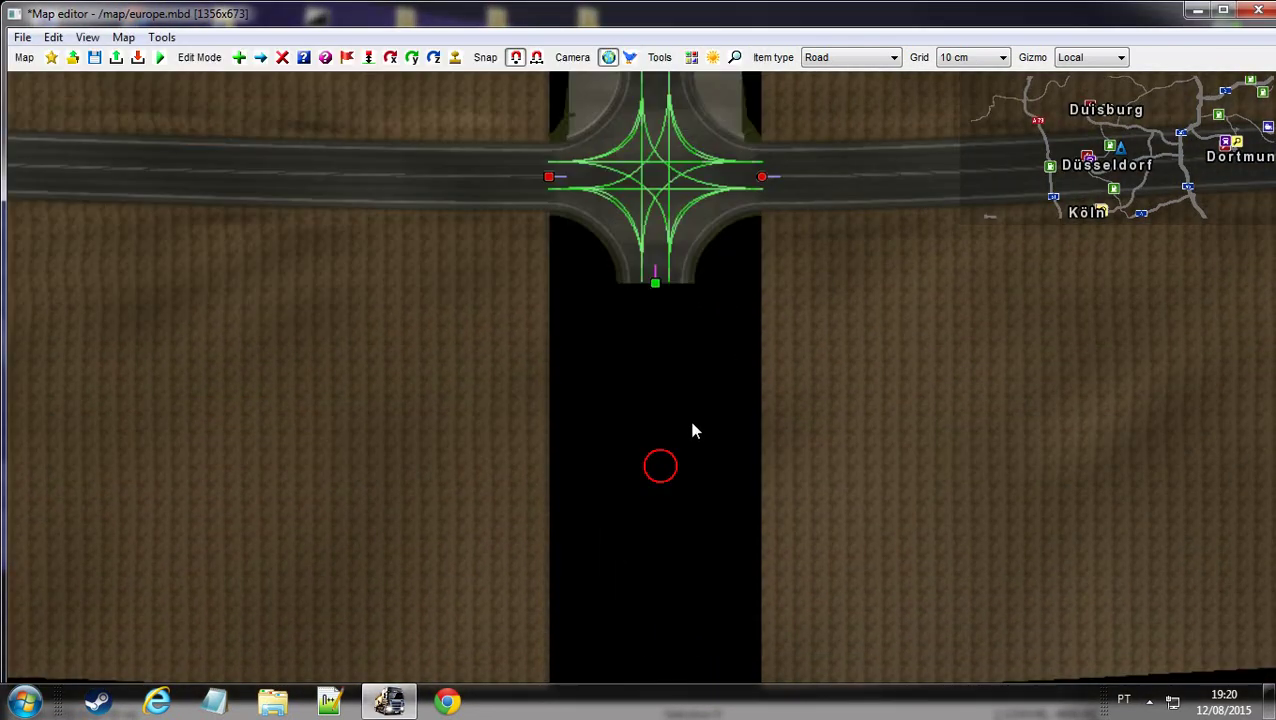
Draw a straight road southward from the crossing's remaining open south node
right_drag(697, 404, 884, 276)
key(e)
click(698, 341)
click(885, 301)
click(906, 425)
right_drag(945, 308, 893, 325)
mouse_move(751, 398)
middle_down()
mouse_move(769, 390)
mouse_move(678, 433)
mouse_move(810, 358)
mouse_move(701, 447)
mouse_move(652, 381)
mouse_move(726, 484)
mouse_move(446, 508)
mouse_move(638, 399)
mouse_move(652, 419)
mouse_move(555, 390)
mouse_move(614, 437)
mouse_move(553, 455)
mouse_move(510, 520)
middle_up()
mouse_move(617, 443)
middle_down()
mouse_move(598, 477)
mouse_move(595, 447)
mouse_move(668, 413)
middle_up()
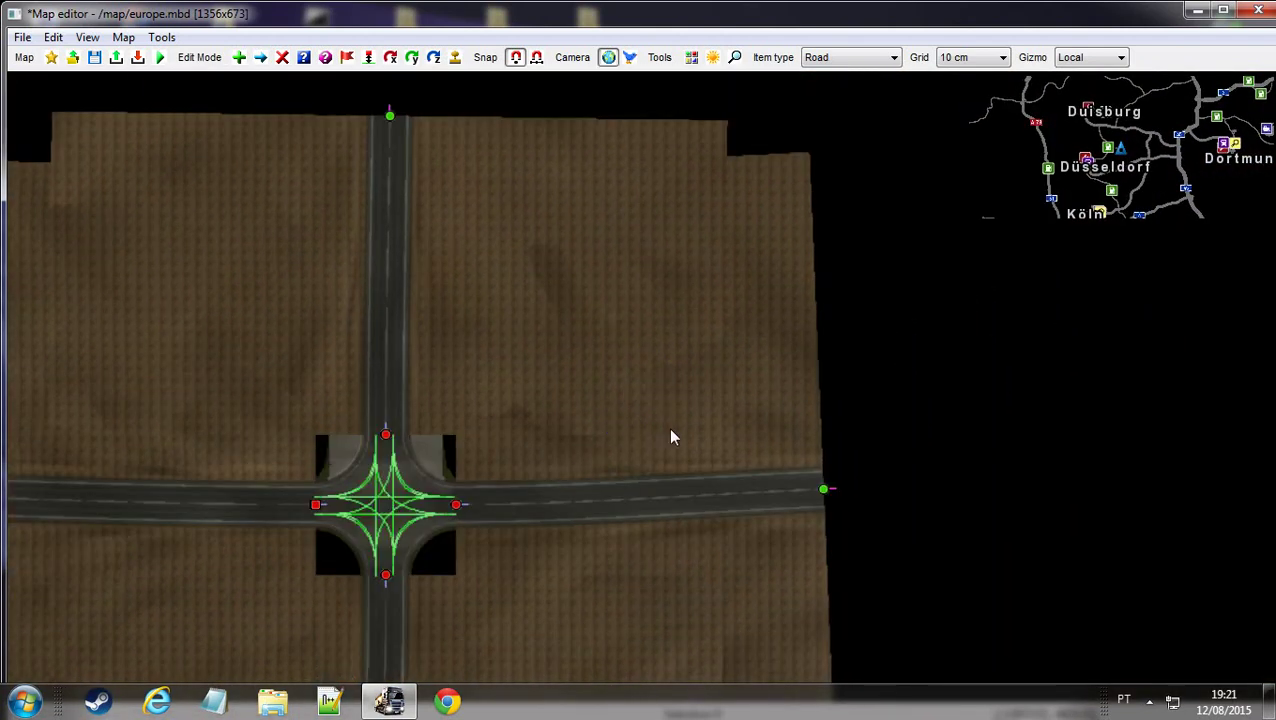
Attach a second cross/road1_x_road1_sidewalk.ppd crossing with origin 0 to the green end node of the northern road
key(p)
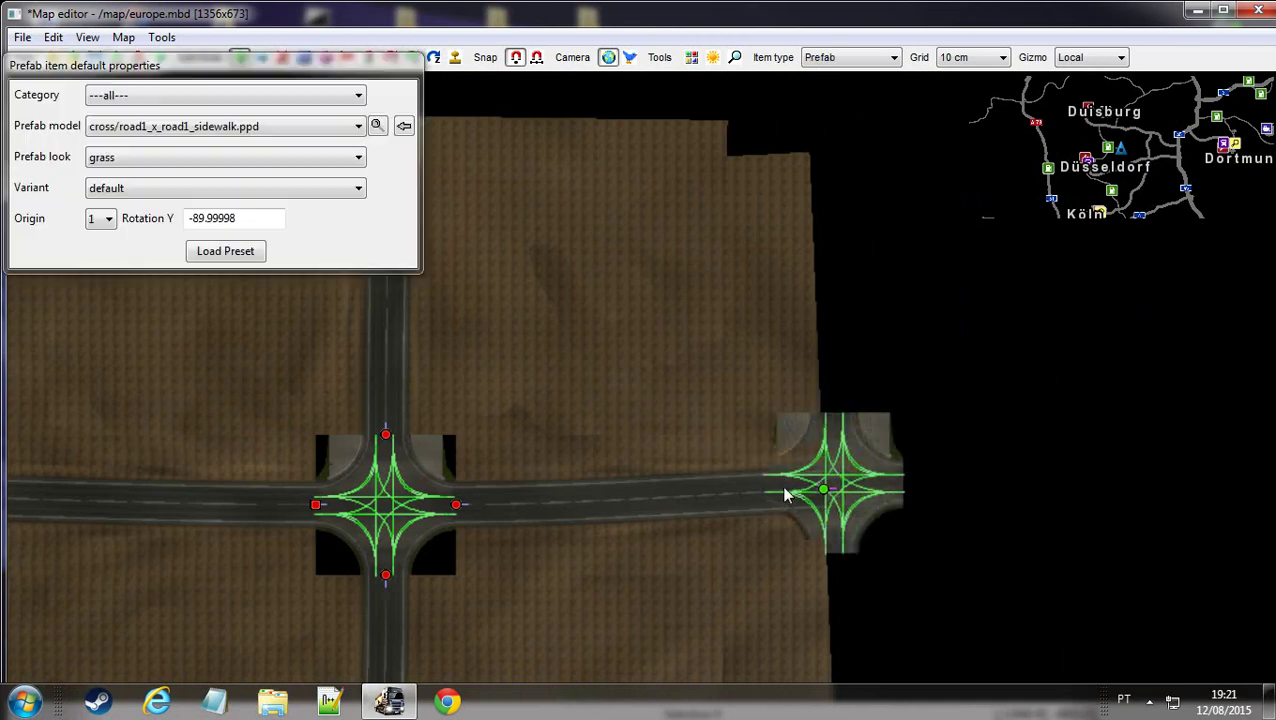
middle_drag(869, 495, 819, 495)
middle_drag(596, 286, 824, 518)
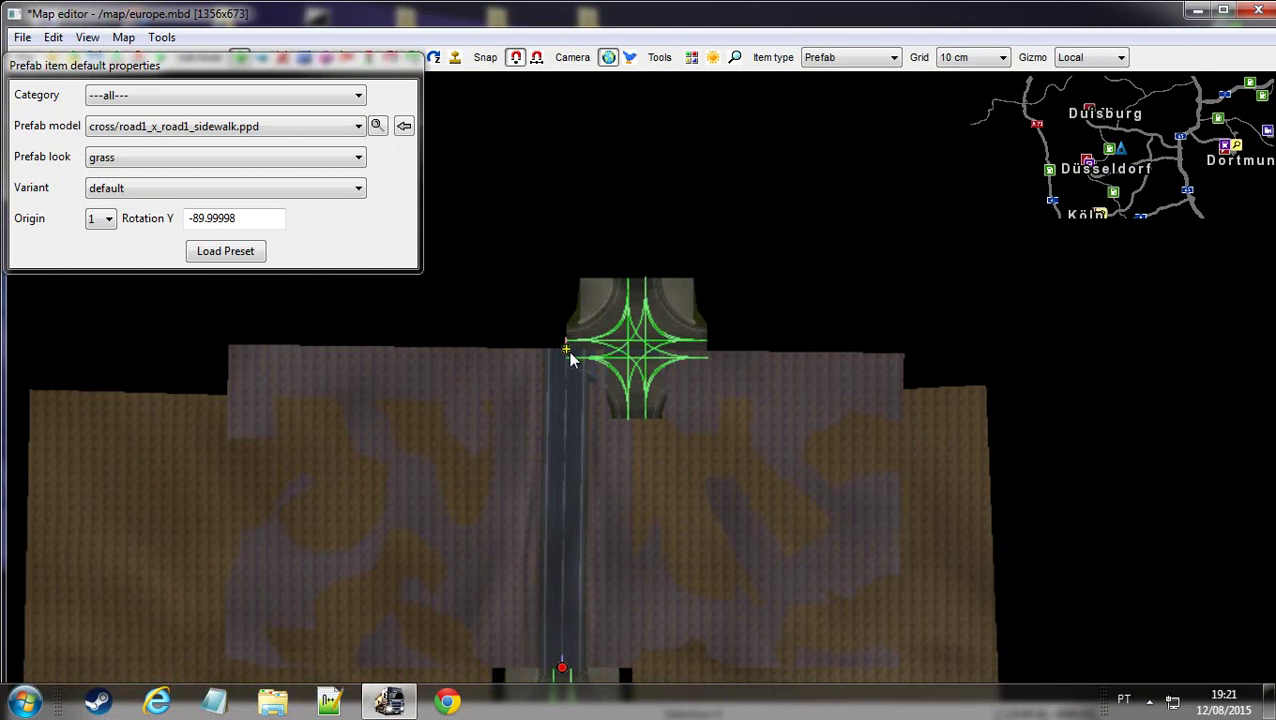
middle_drag(535, 288, 578, 300)
click(107, 218)
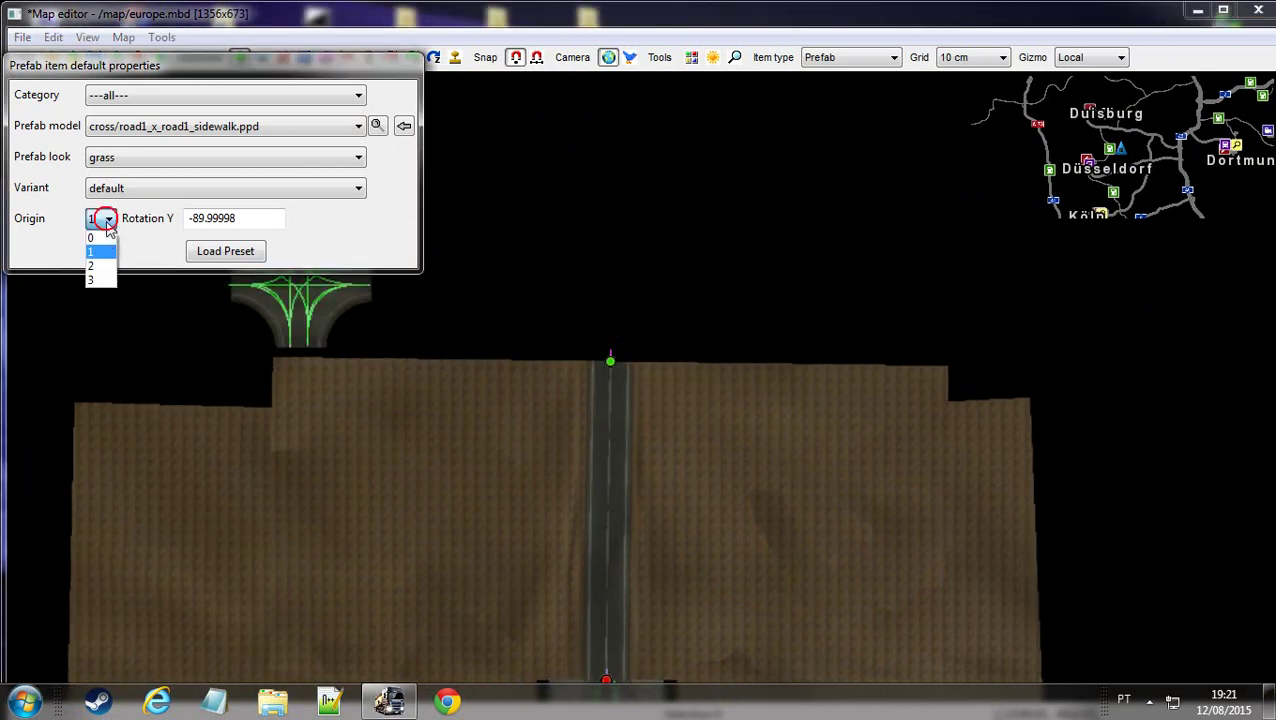
click(97, 233)
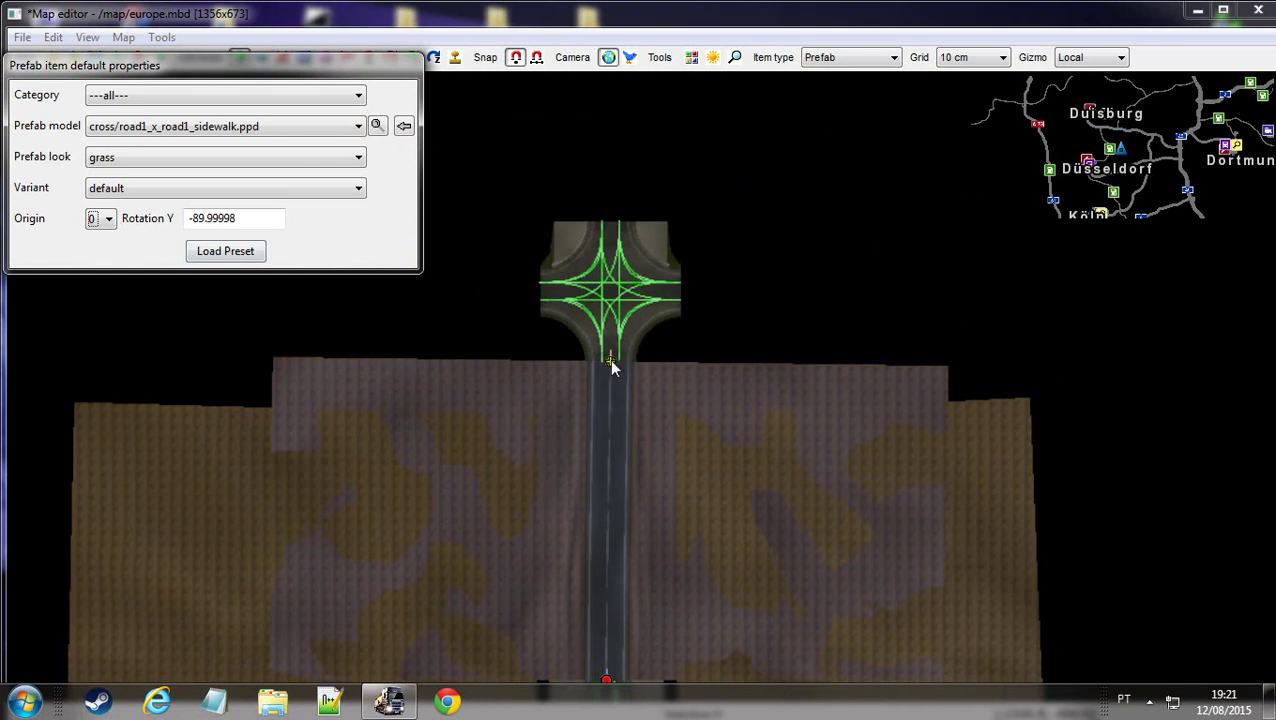
click(611, 362)
key(Escape)
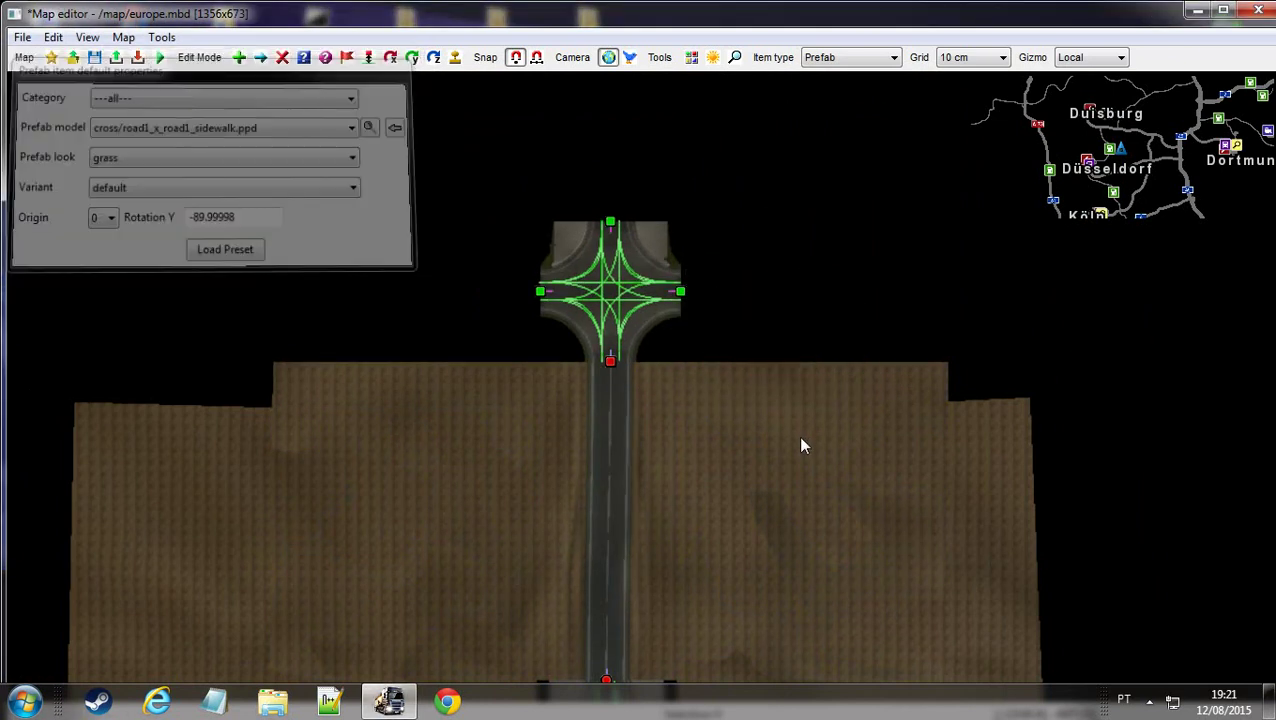
Reposition the second crossing by its east node to line it up roughly with the first crossing
middle_drag(800, 438, 718, 340)
scroll(718, 340, down, 2)
drag(602, 232, 566, 198)
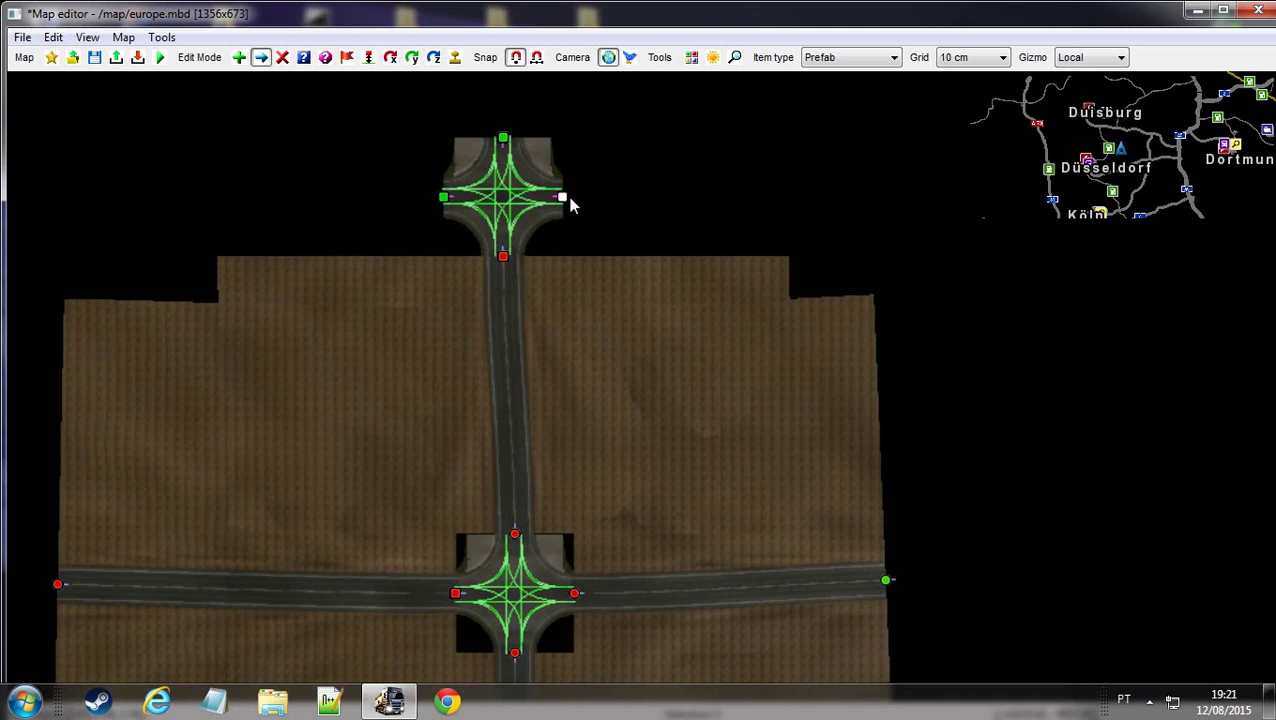
middle_drag(688, 241, 627, 283)
right_drag(627, 276, 617, 311)
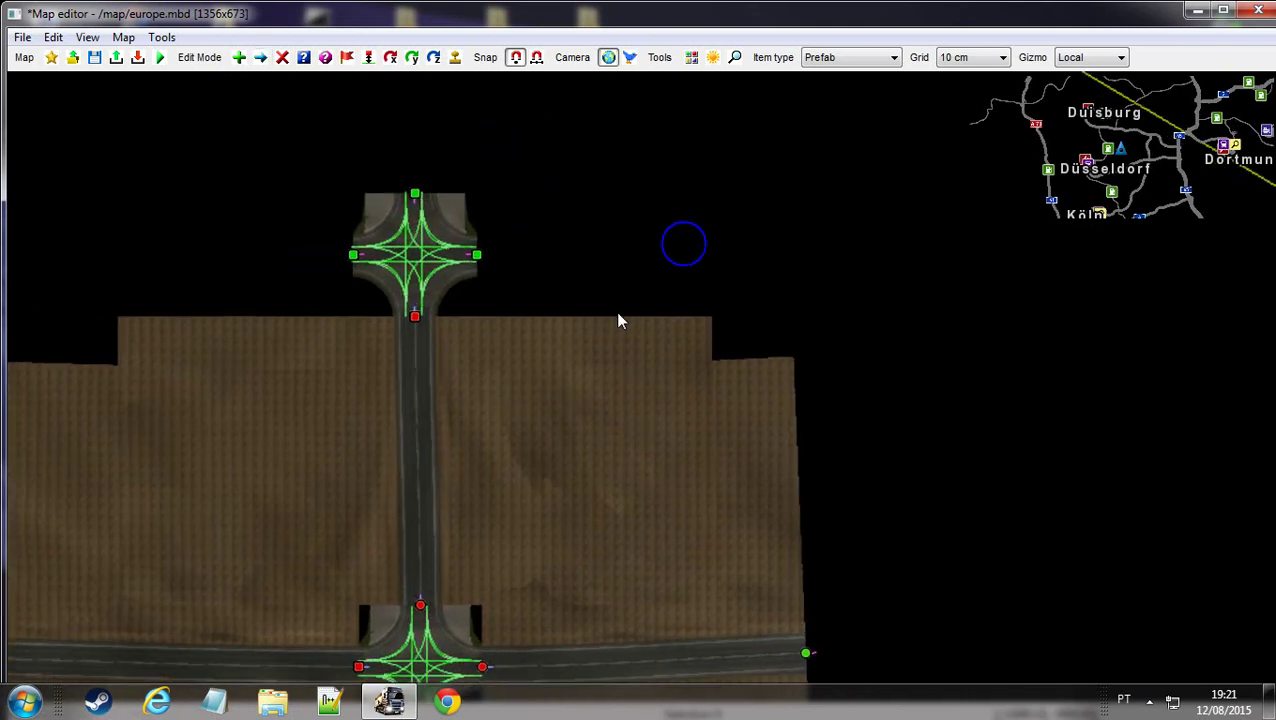
Draw a curved road in several segments from the second crossing's east node round to the end of the first crossing's eastern road
right_drag(558, 340, 584, 296)
key(e)
key(1)
right_click(539, 308)
right_drag(599, 351, 704, 539)
click(617, 376)
right_drag(736, 426, 643, 400)
click(759, 396)
right_drag(890, 496, 731, 287)
click(835, 437)
right_drag(808, 566, 860, 436)
click(794, 455)
Adjust the curve's end beside the eastern road's end node, and delete the straight road east of the first crossing
drag(825, 419, 829, 417)
mouse_move(863, 351)
right_down()
mouse_move(841, 392)
mouse_move(861, 370)
right_up()
middle_drag(862, 376, 812, 413)
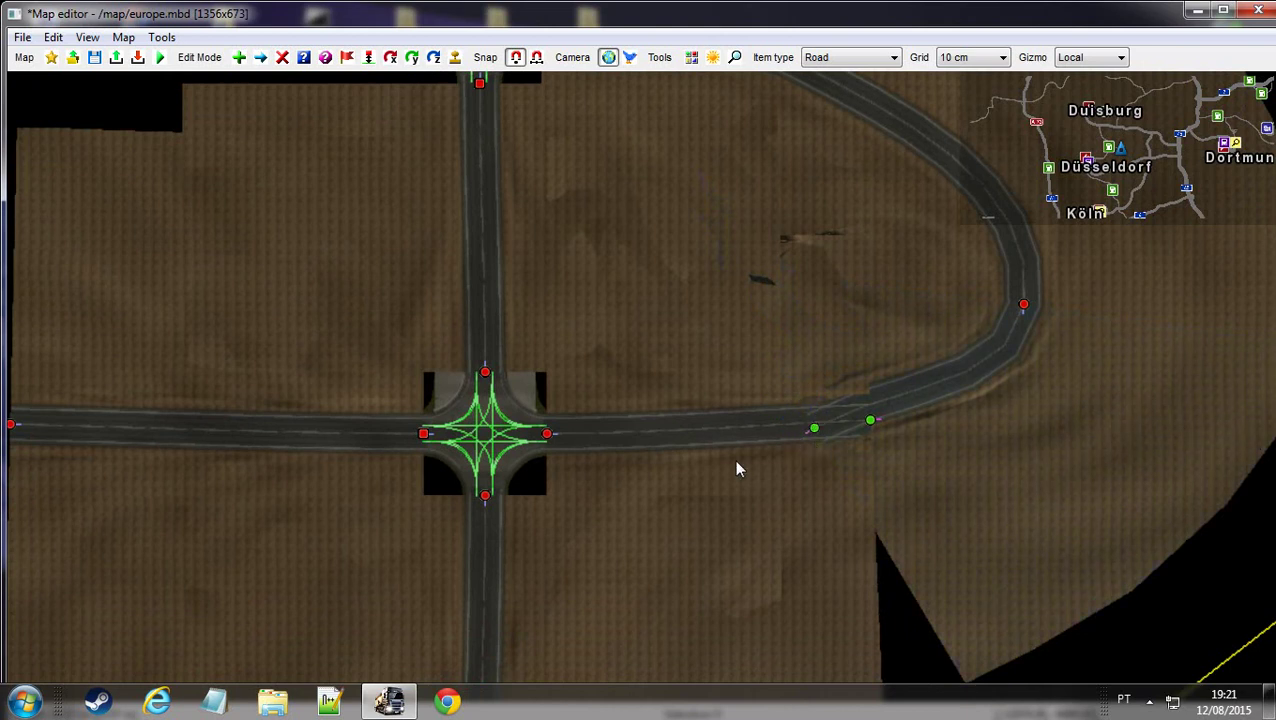
middle_drag(736, 469, 777, 456)
click(656, 405)
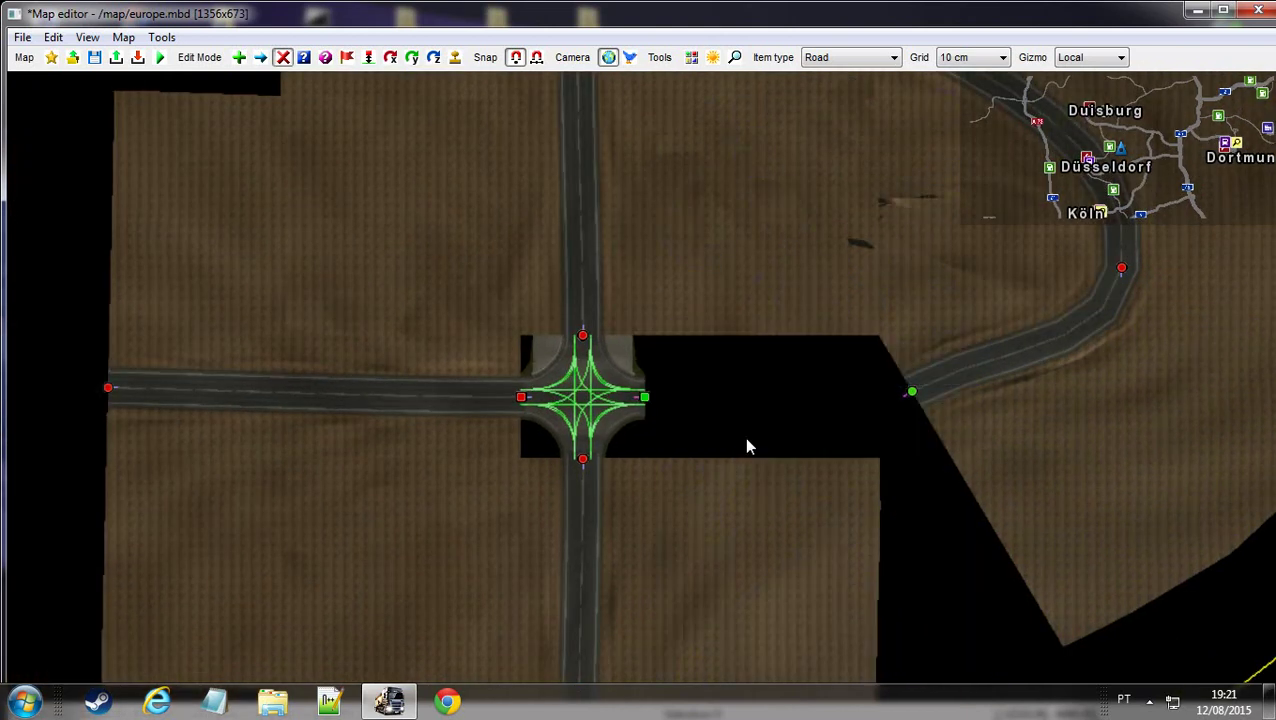
Move the curved road's free end node closer to the first crossing's open east node
key(m)
drag(908, 393, 789, 382)
click(789, 382)
click(644, 399)
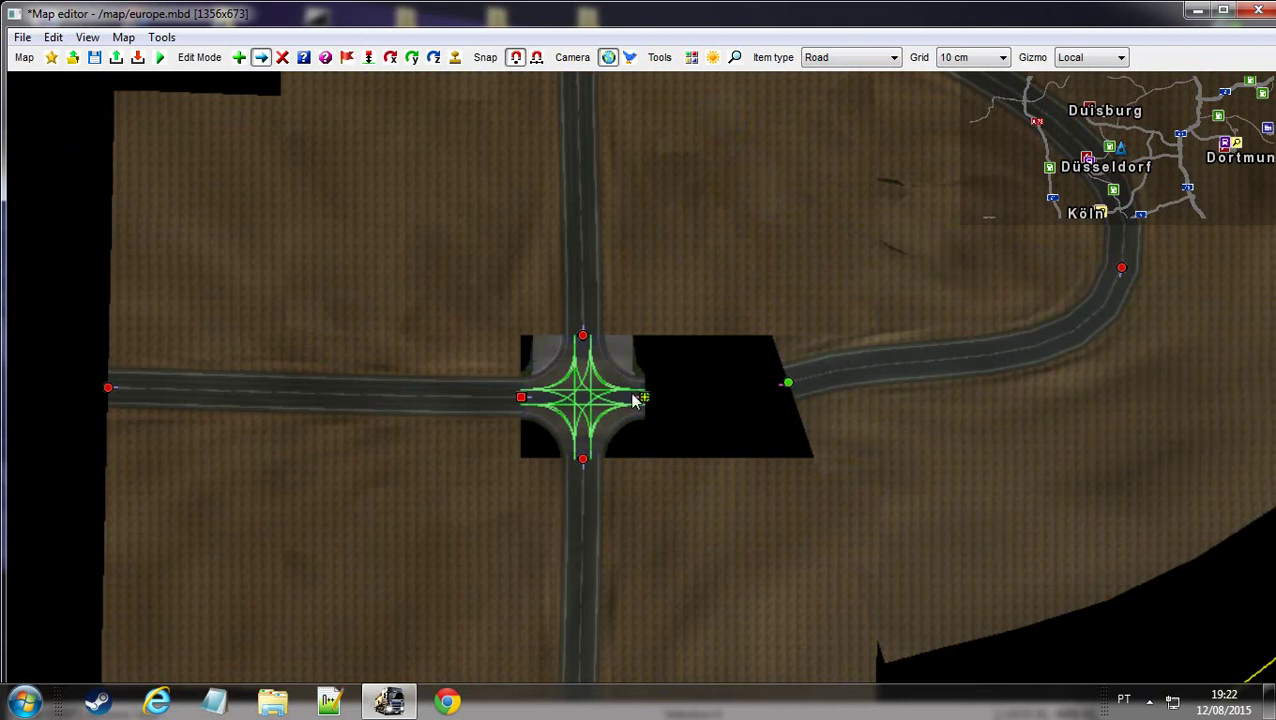
drag(640, 368, 814, 358)
Join the curved road's end node to the first crossing's east node
scroll(798, 448, up, 2)
scroll(801, 449, up, 1)
right_drag(801, 444, 754, 446)
scroll(738, 432, up, 2)
key(m)
drag(736, 392, 567, 415)
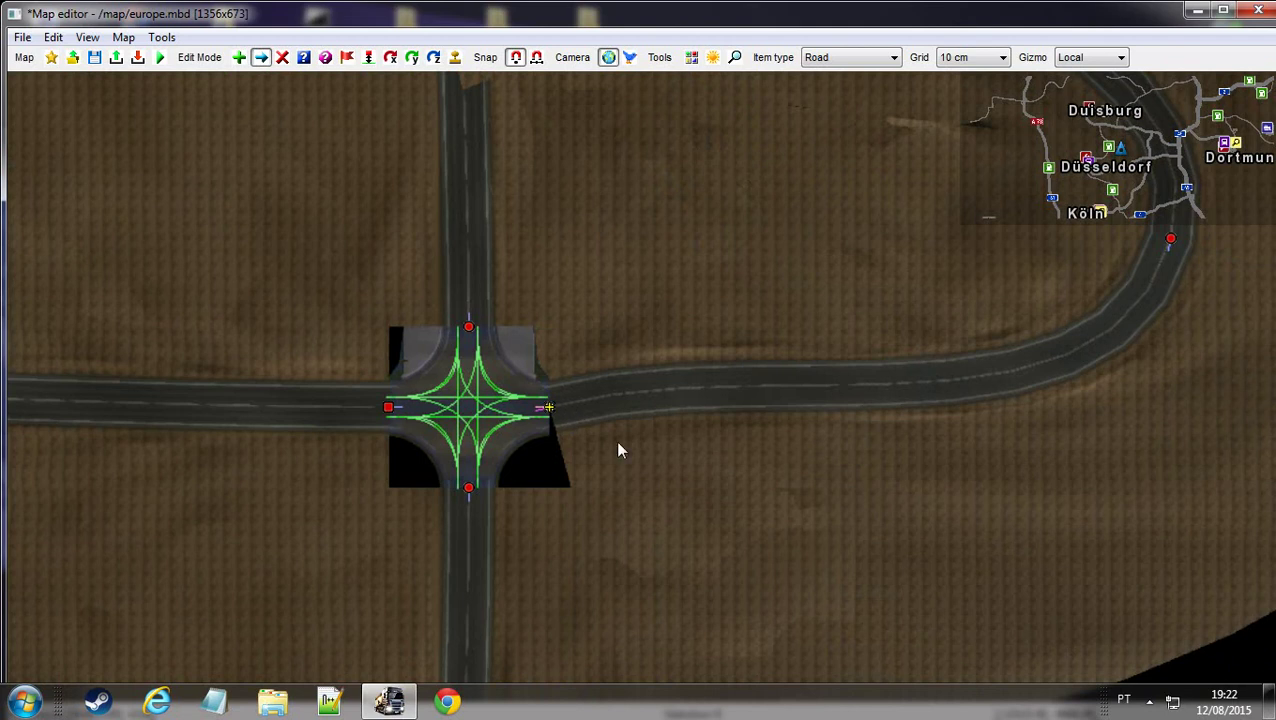
right_drag(709, 395, 693, 424)
scroll(664, 440, down, 1)
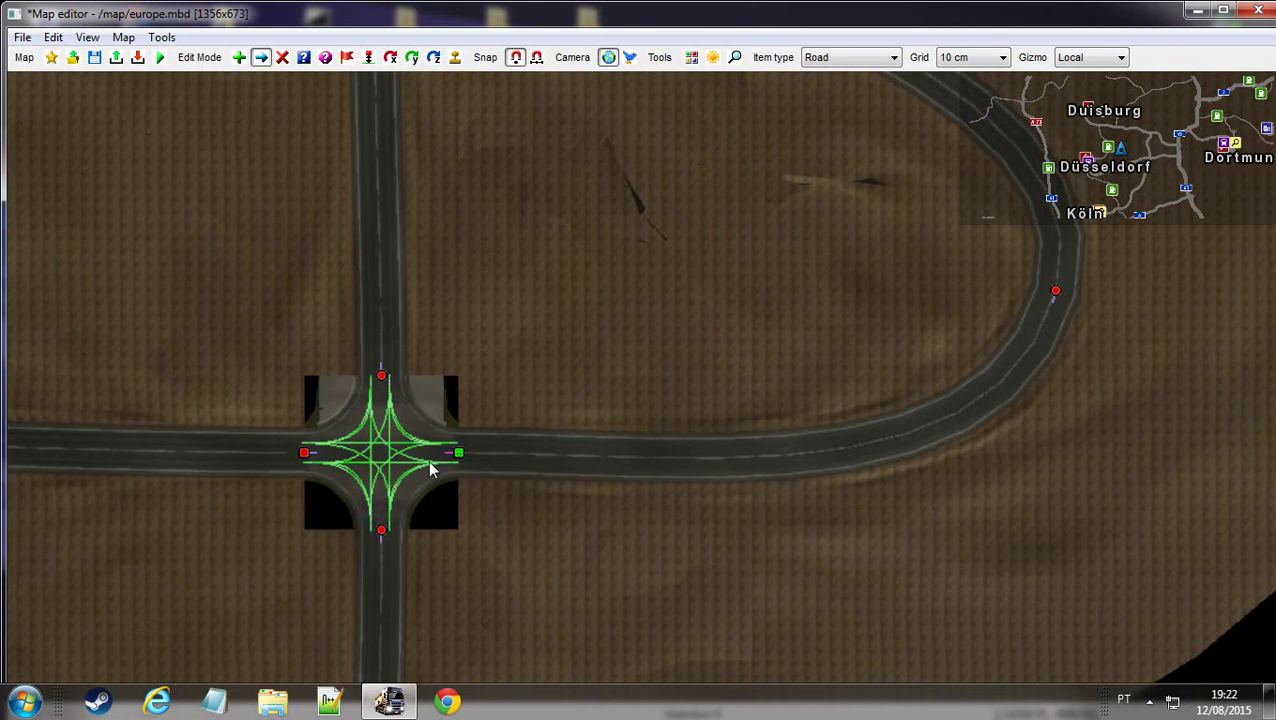
Examine the eastern loop and its connection at the first crossing's east node
right_drag(635, 399, 610, 549)
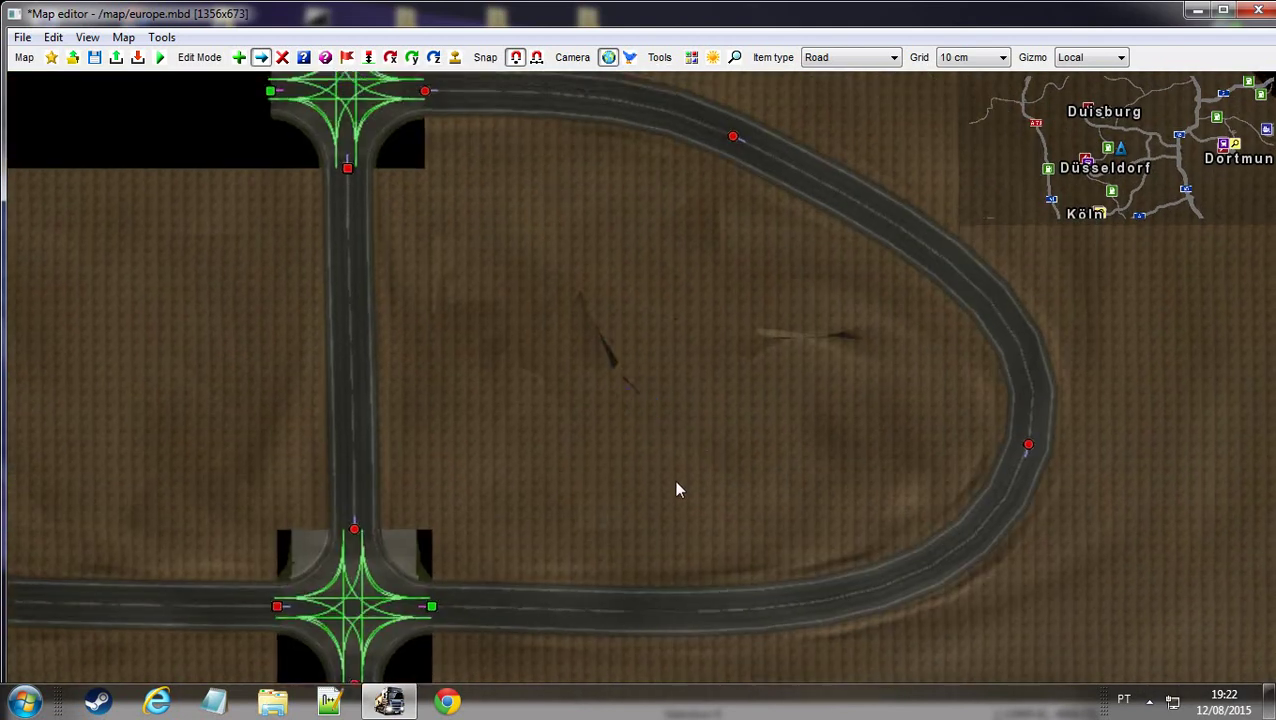
right_drag(675, 481, 610, 612)
scroll(689, 526, down, 2)
right_drag(696, 495, 710, 397)
mouse_move(655, 437)
right_down()
mouse_move(695, 418)
mouse_move(643, 447)
right_up()
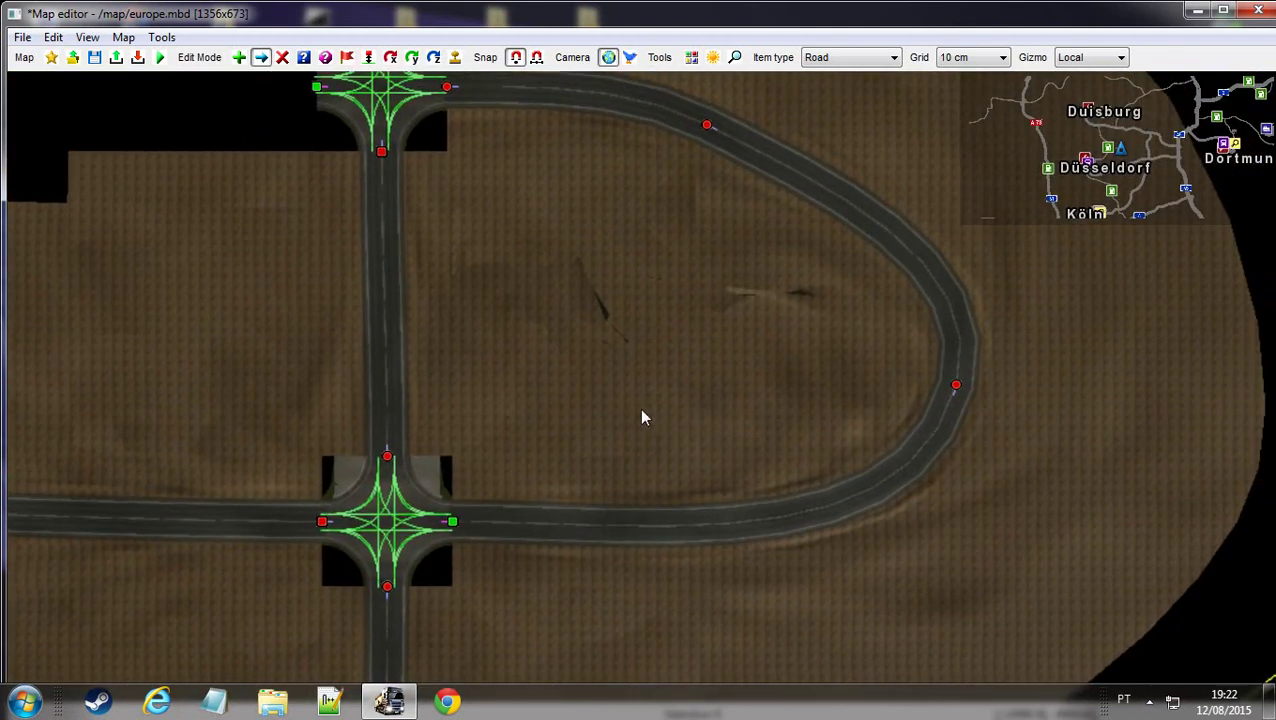
key(a)
key(s)
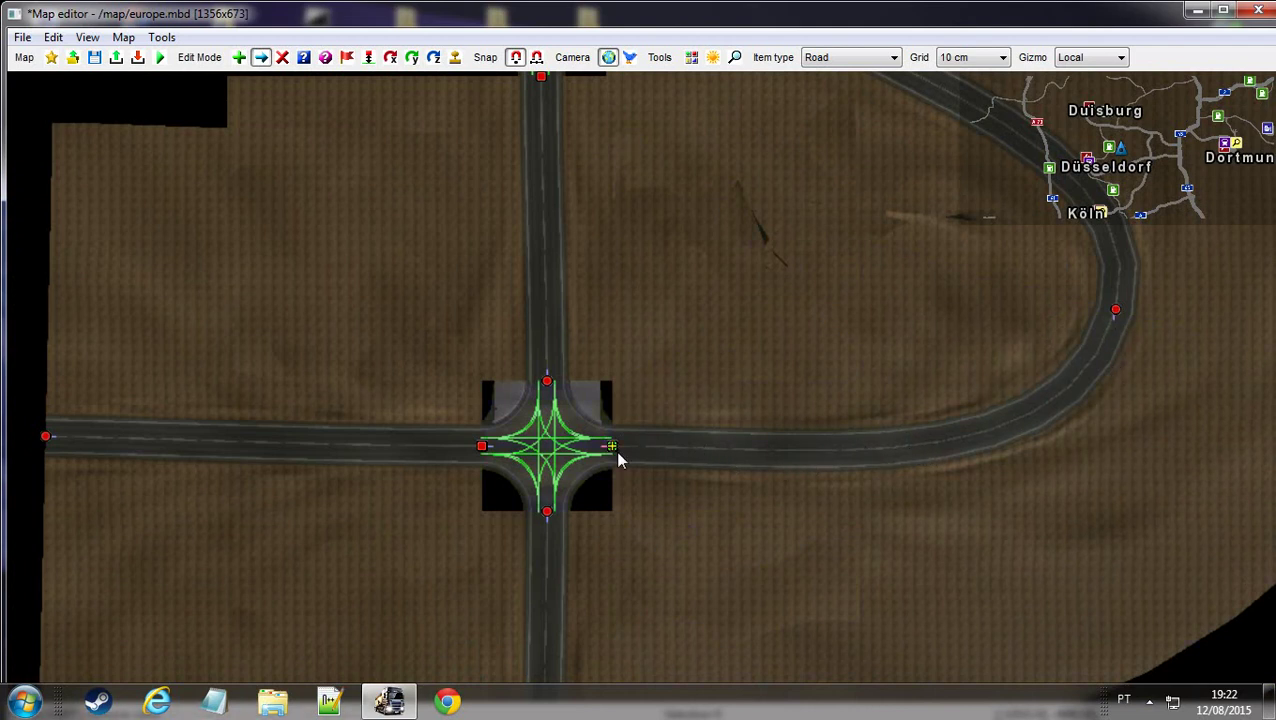
Draw a multi-segment curved road from the second crossing's west node round towards the end of the first crossing's western road
right_drag(648, 387, 734, 466)
scroll(762, 390, down, 1)
scroll(761, 390, down, 1)
key(e)
click(832, 442)
click(733, 406)
right_drag(636, 446, 743, 405)
click(743, 405)
right_drag(669, 507, 820, 338)
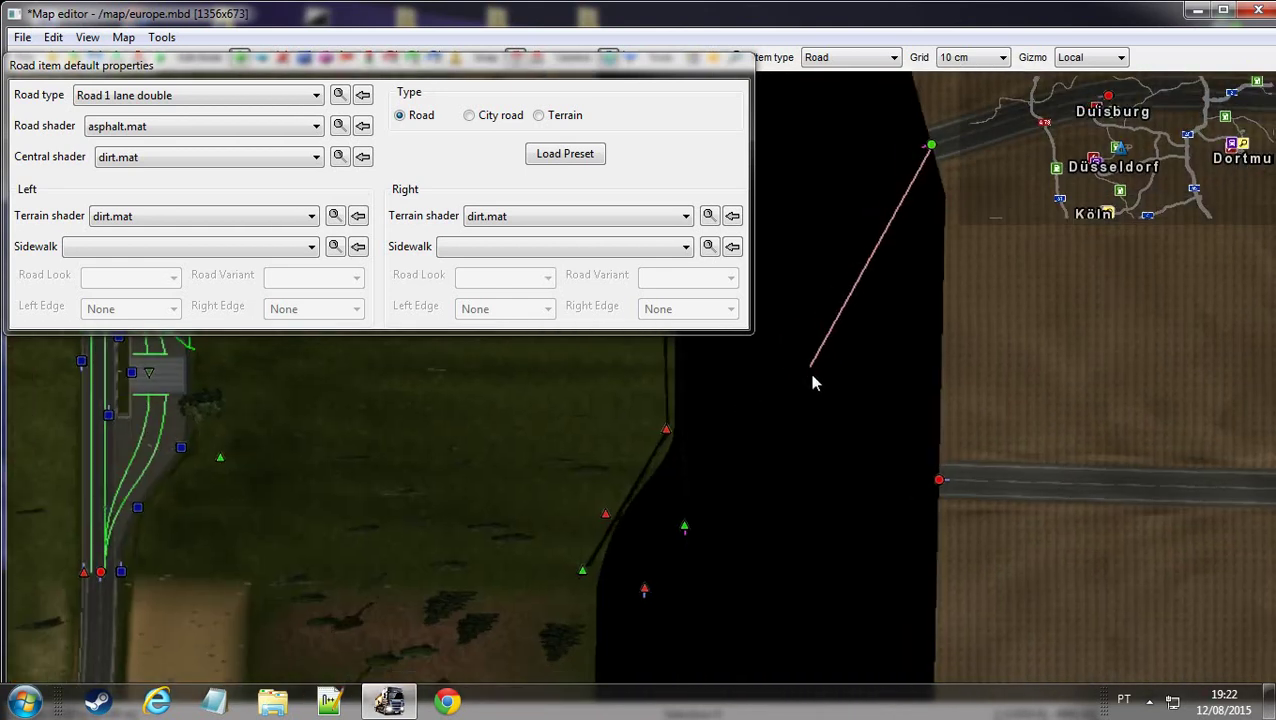
click(808, 368)
right_drag(846, 482, 823, 383)
click(855, 384)
Join the western curve's end node to the end node of the first crossing's western road
right_drag(899, 464, 806, 461)
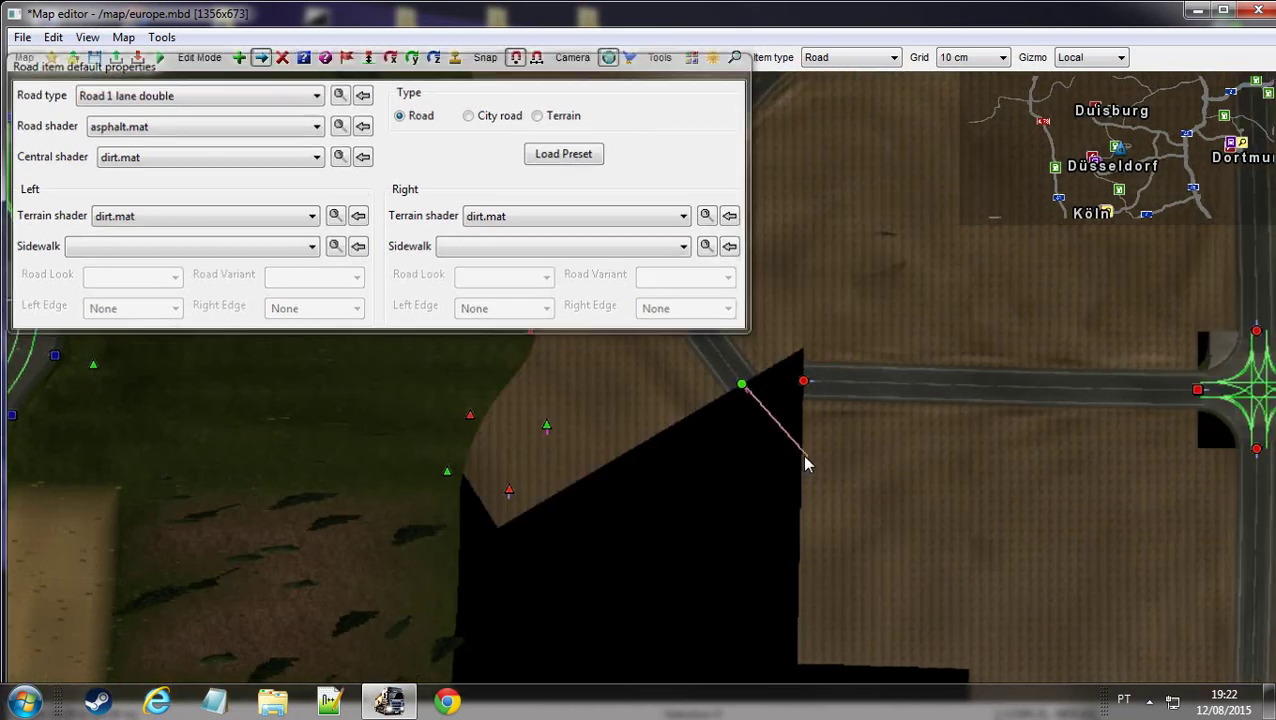
click(741, 387)
drag(769, 388, 802, 386)
right_drag(1003, 340, 771, 420)
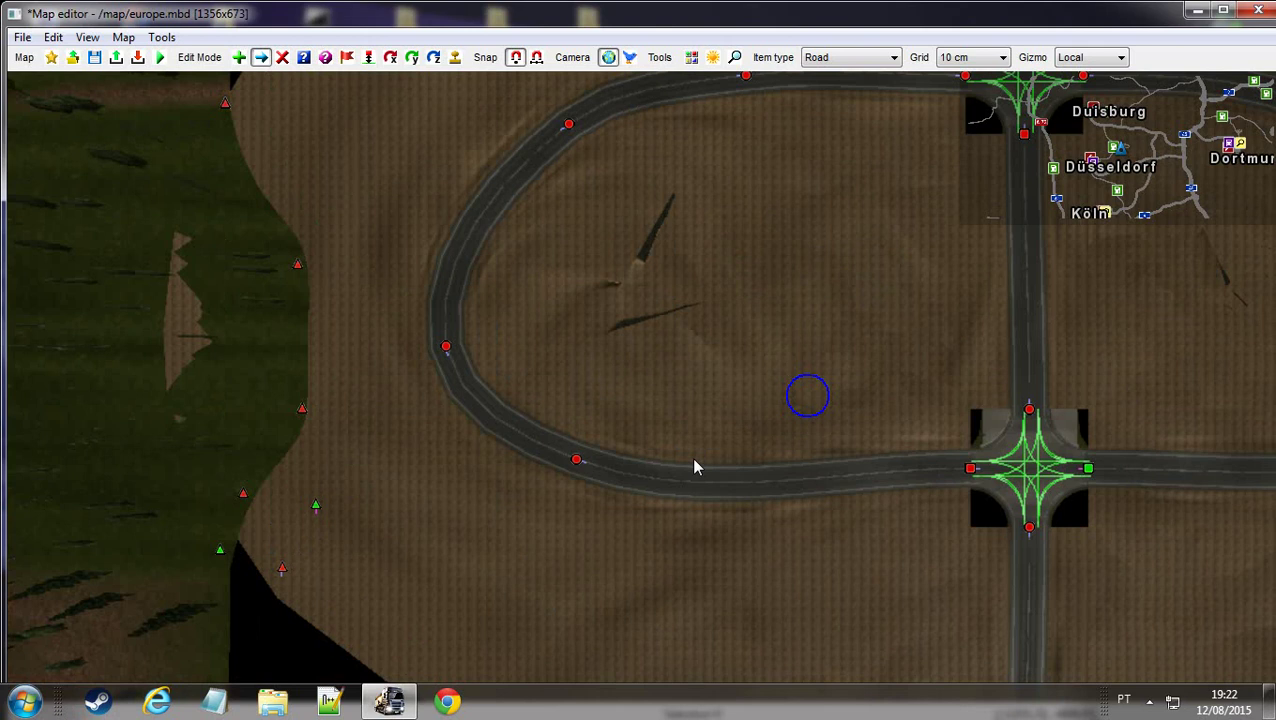
Smooth the western loop by shifting its lower node east and its westernmost node inward
drag(604, 459, 701, 475)
right_drag(543, 353, 552, 421)
drag(453, 410, 511, 347)
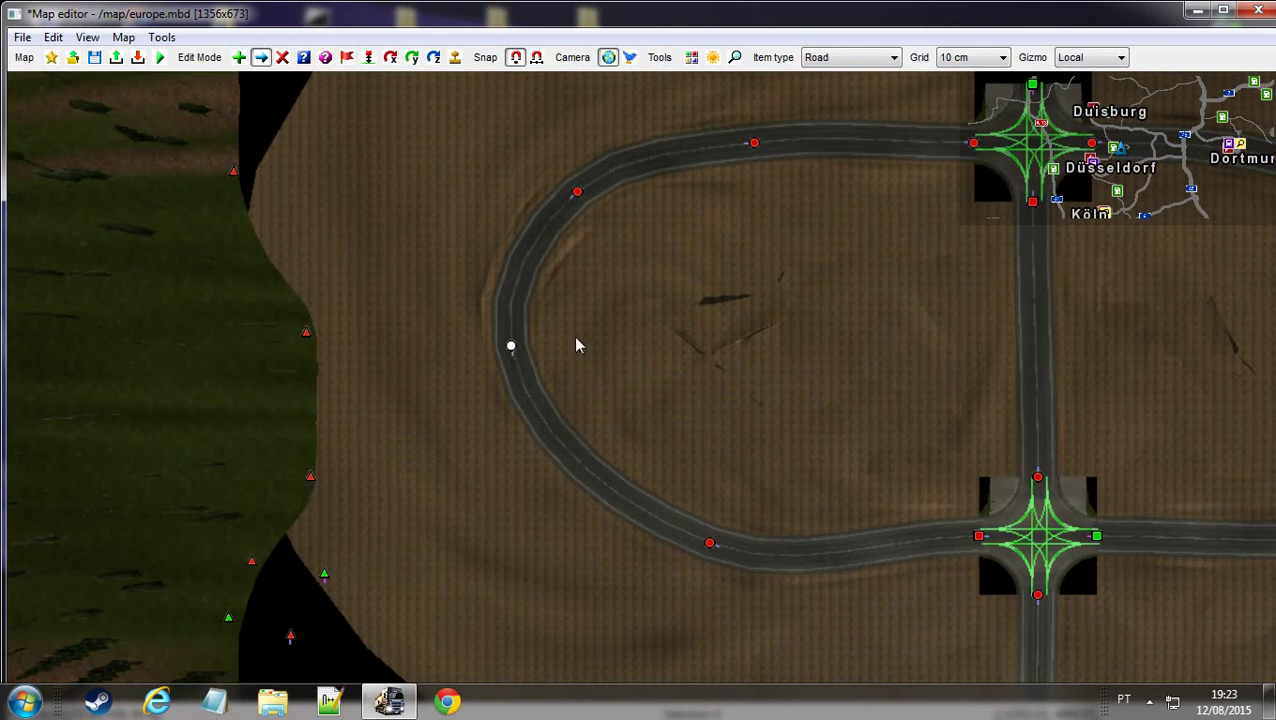
right_drag(868, 302, 556, 378)
Round out the eastern loop by moving its upper curve node farther from the second crossing
scroll(851, 413, down, 2)
mouse_move(853, 415)
right_down()
mouse_move(841, 359)
mouse_move(858, 250)
mouse_move(849, 356)
right_up()
click(921, 250)
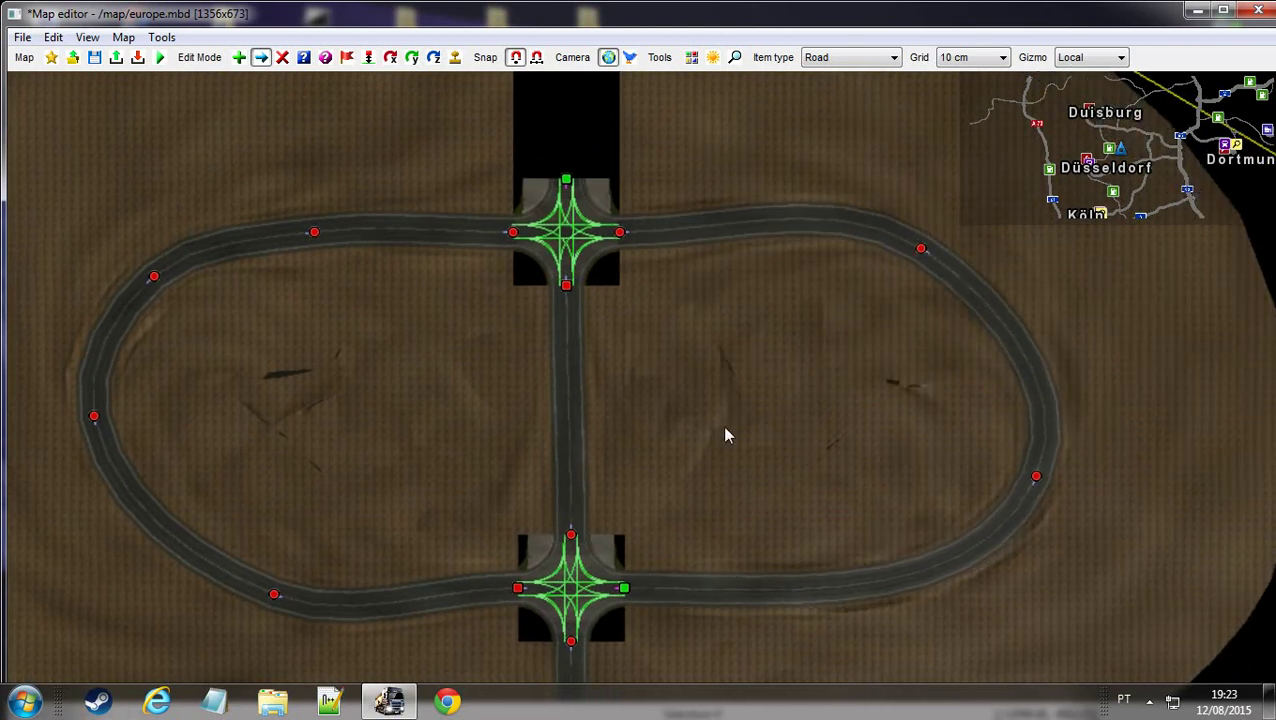
right_drag(769, 472, 747, 391)
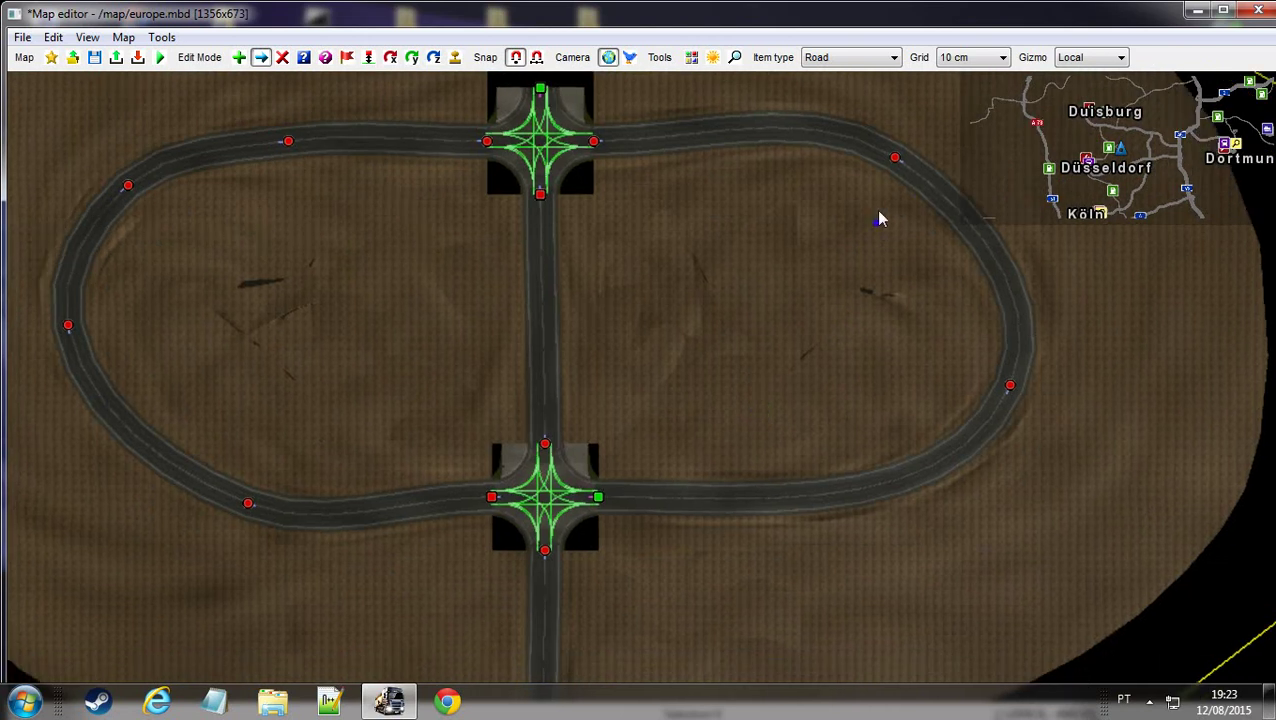
right_drag(879, 212, 833, 232)
drag(848, 201, 886, 191)
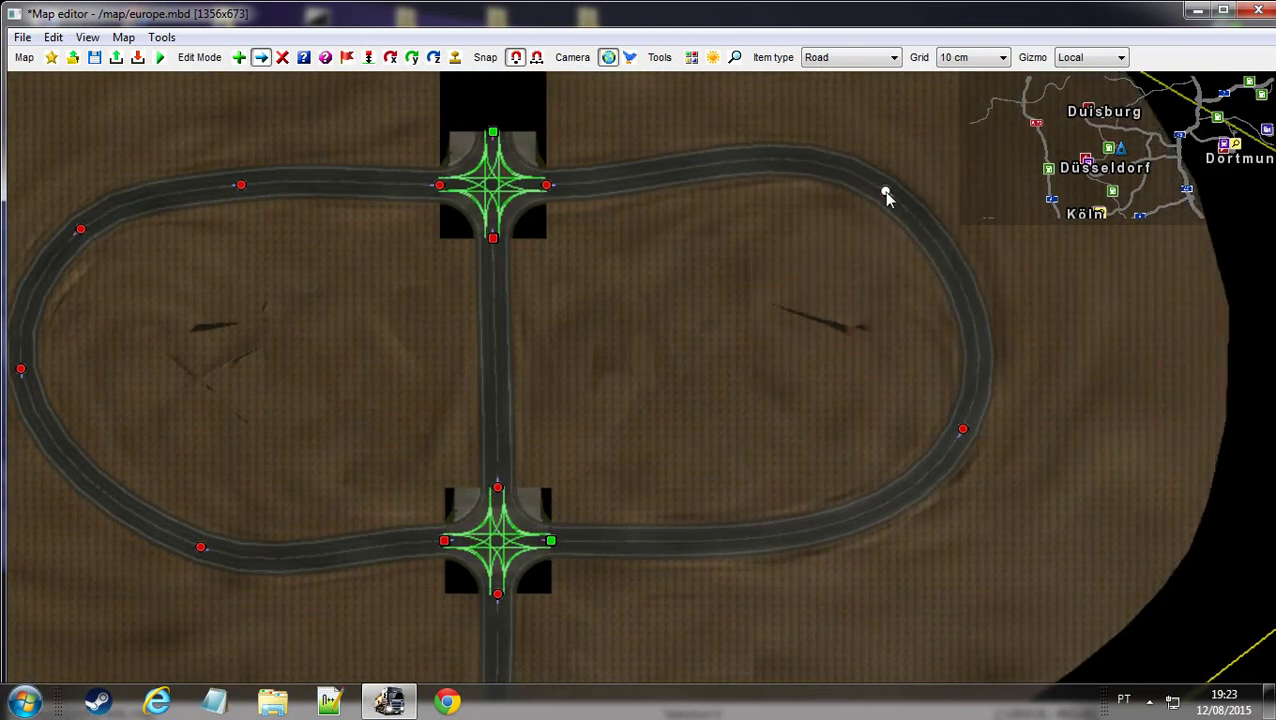
Review the two completed road loops and the existing road area west of them
right_drag(647, 379, 800, 444)
scroll(800, 444, down, 2)
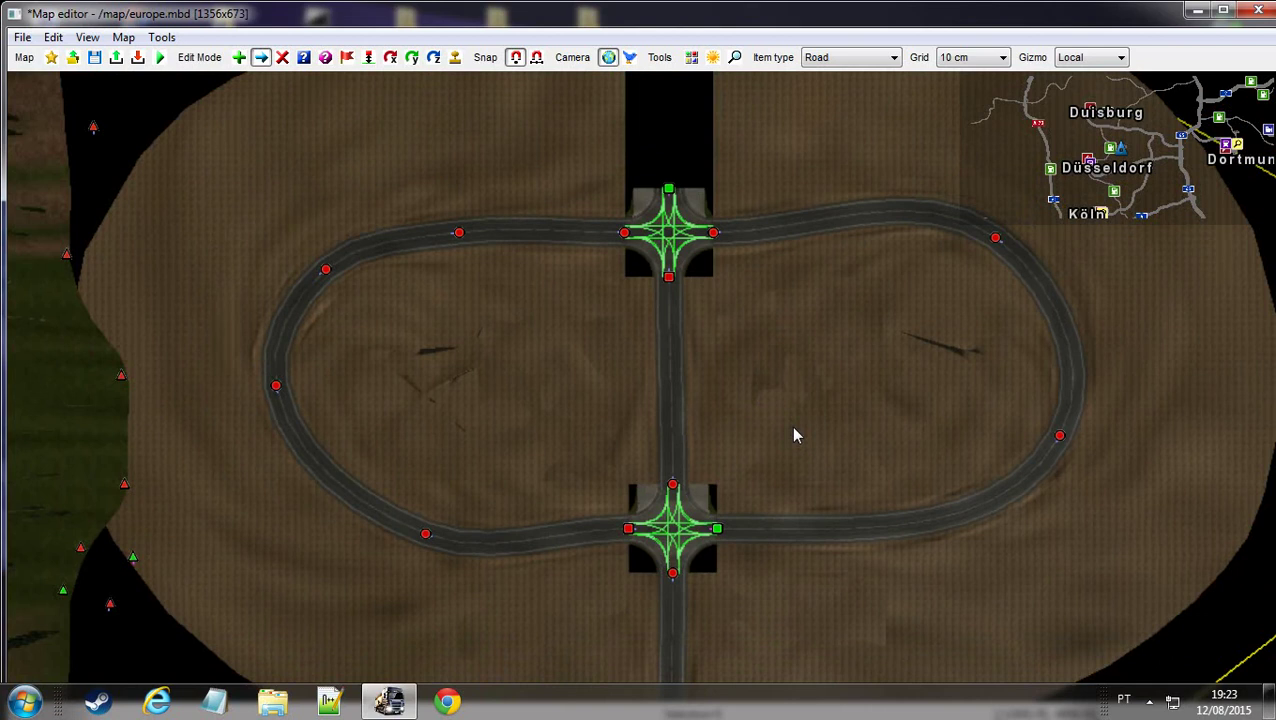
right_drag(753, 426, 832, 433)
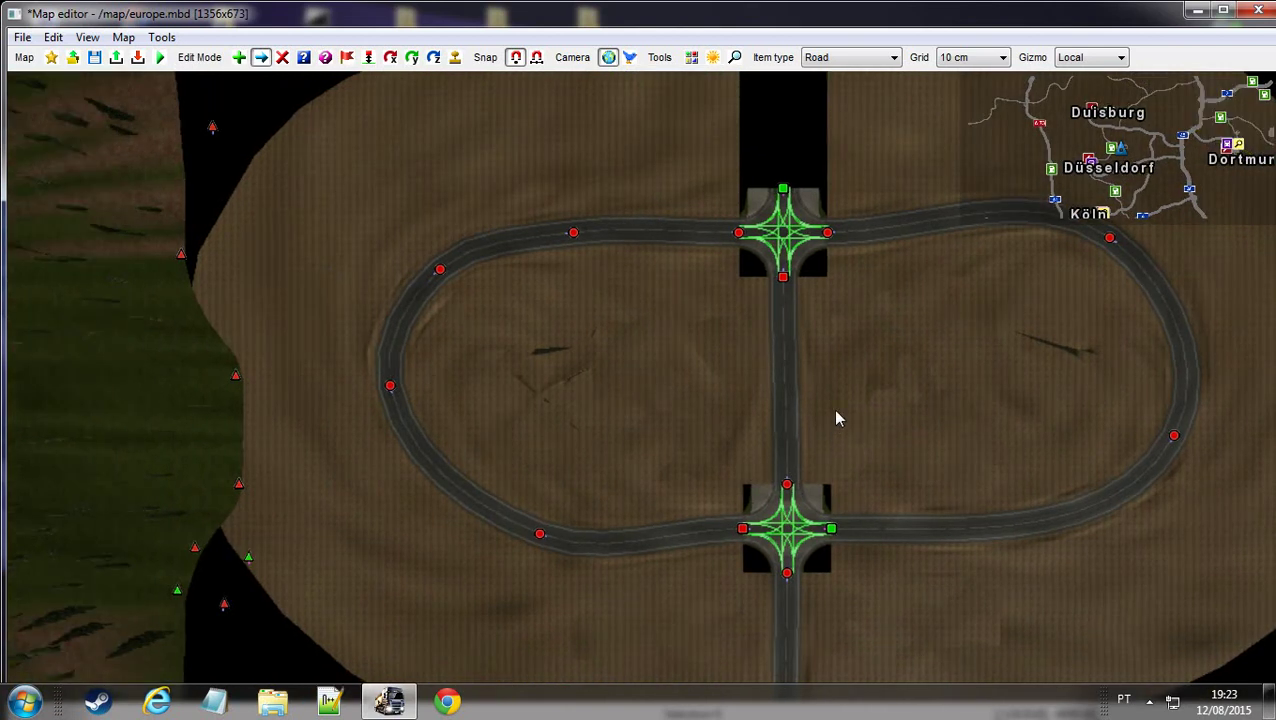
scroll(845, 411, down, 6)
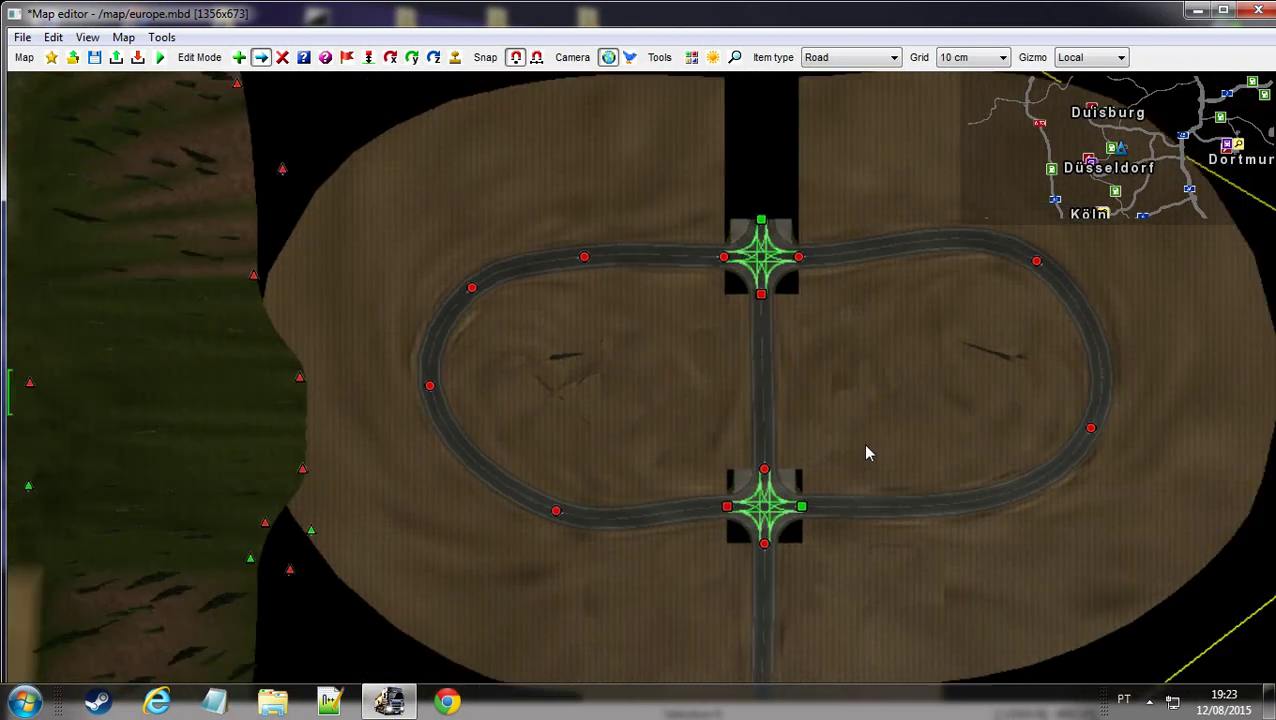
key(a)
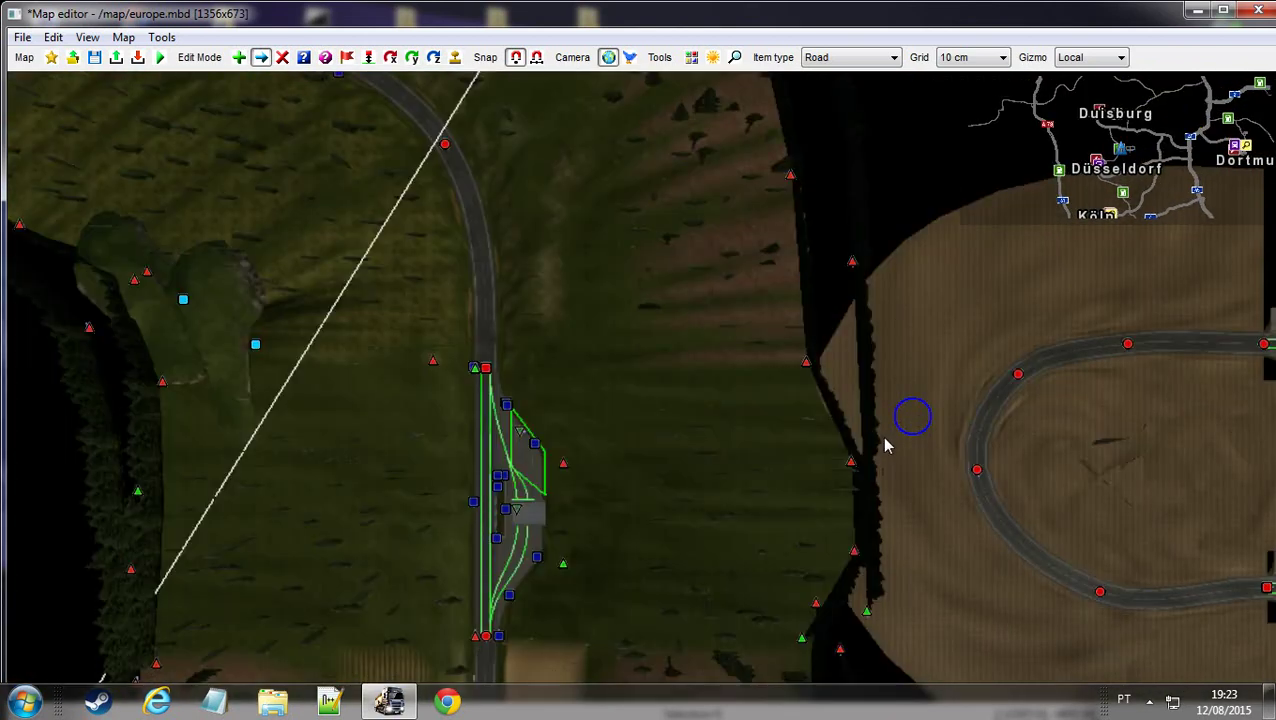
right_drag(883, 436, 749, 416)
right_drag(728, 465, 838, 388)
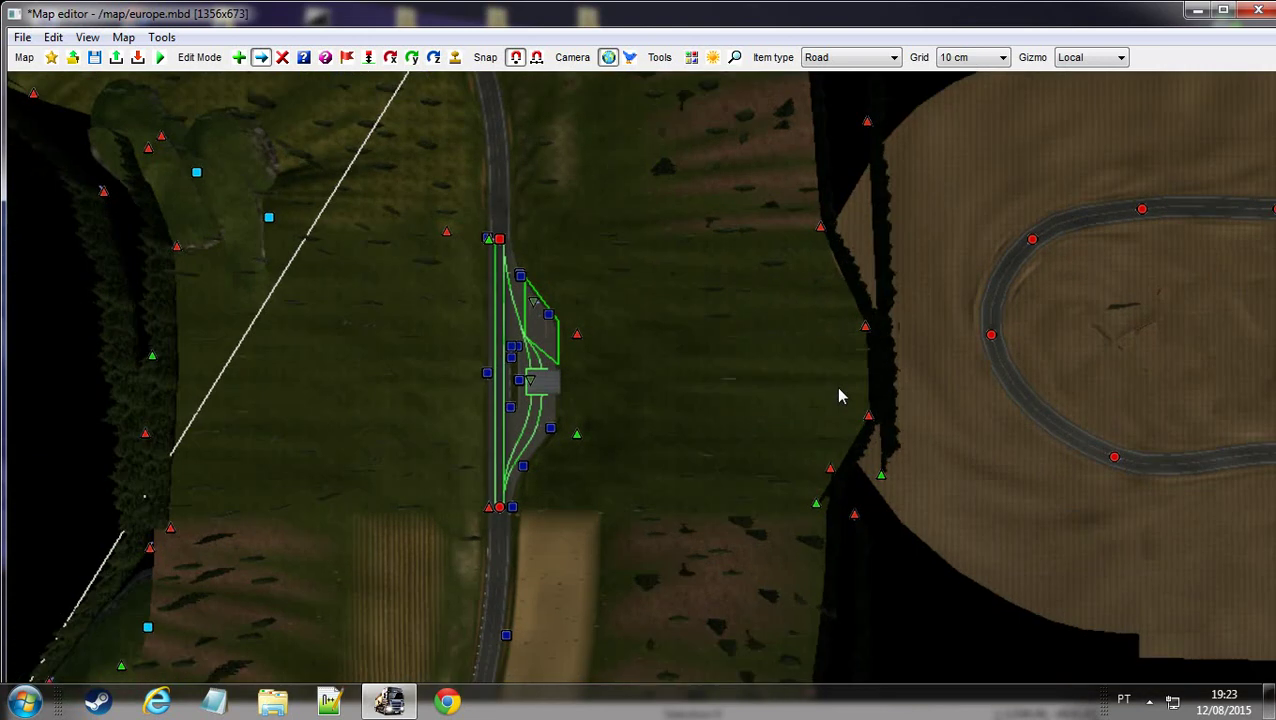
Examine the lower crossing, its southern road's open end, and the gap between the loops and the existing western road
key(d)
key(s)
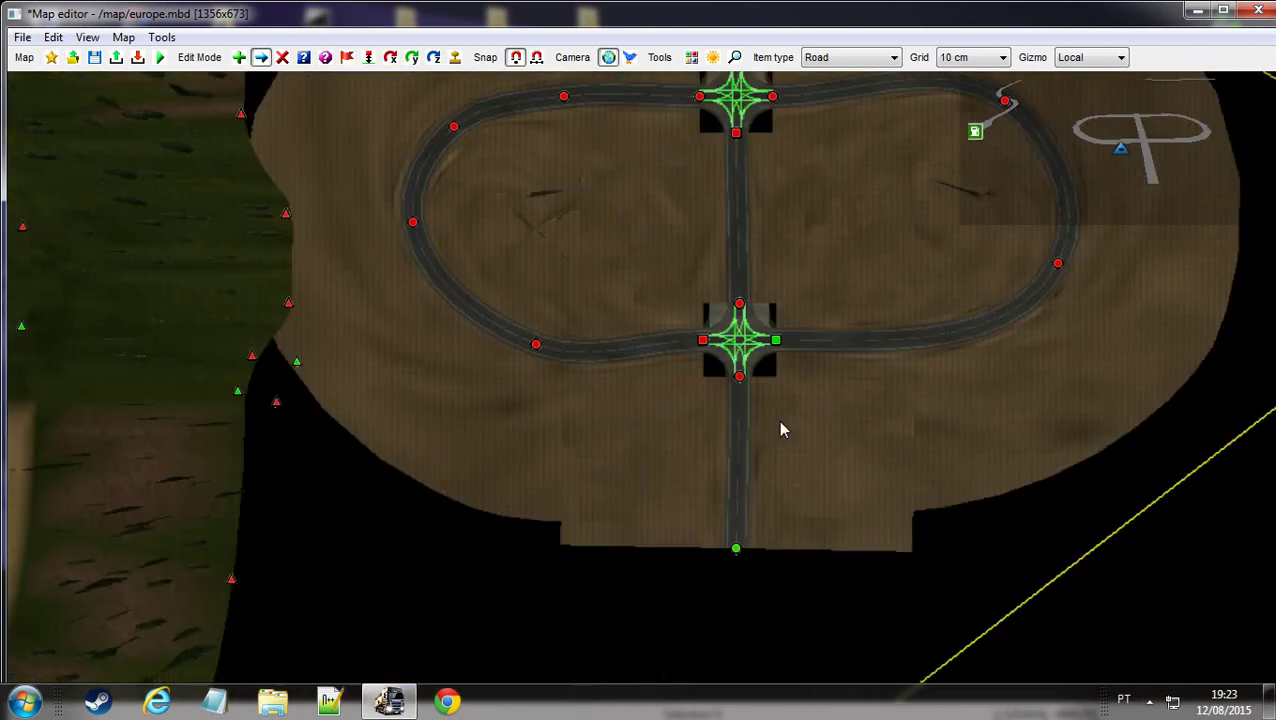
right_drag(882, 431, 752, 379)
right_drag(704, 438, 810, 438)
right_drag(854, 340, 718, 352)
right_drag(686, 308, 960, 304)
key(s)
key(a)
key(s)
right_drag(838, 344, 586, 460)
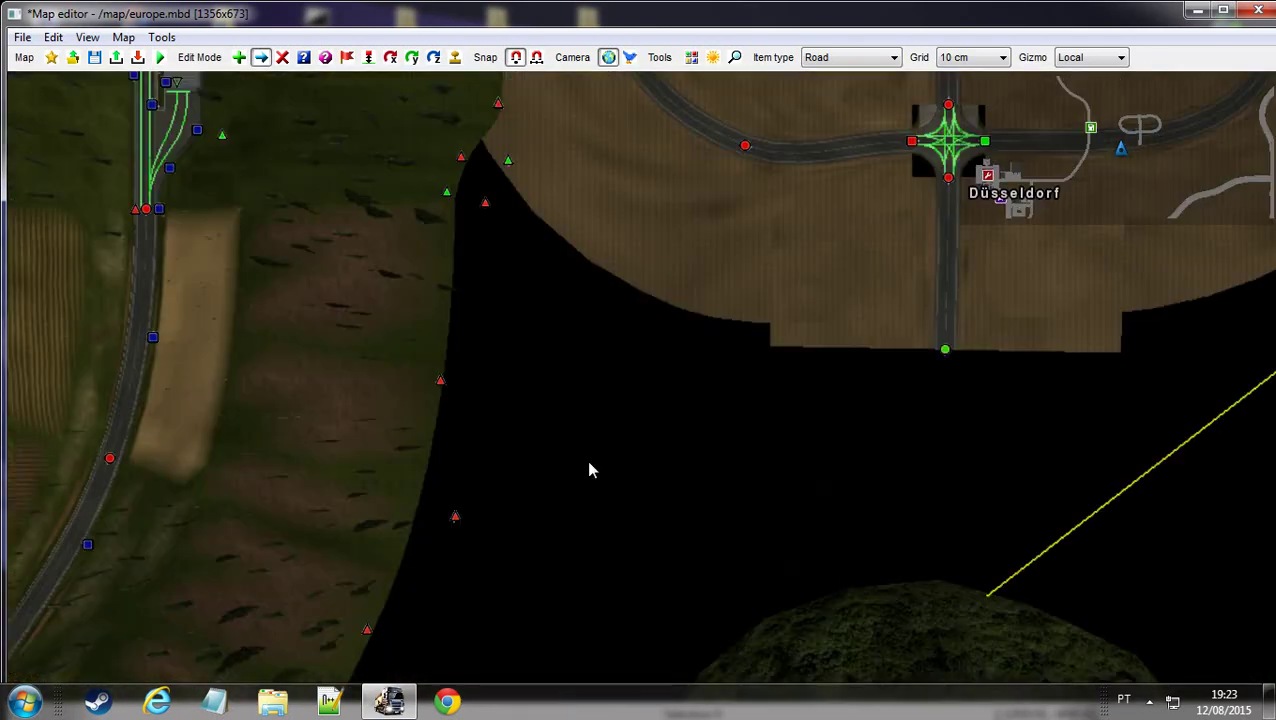
key(w)
key(d)
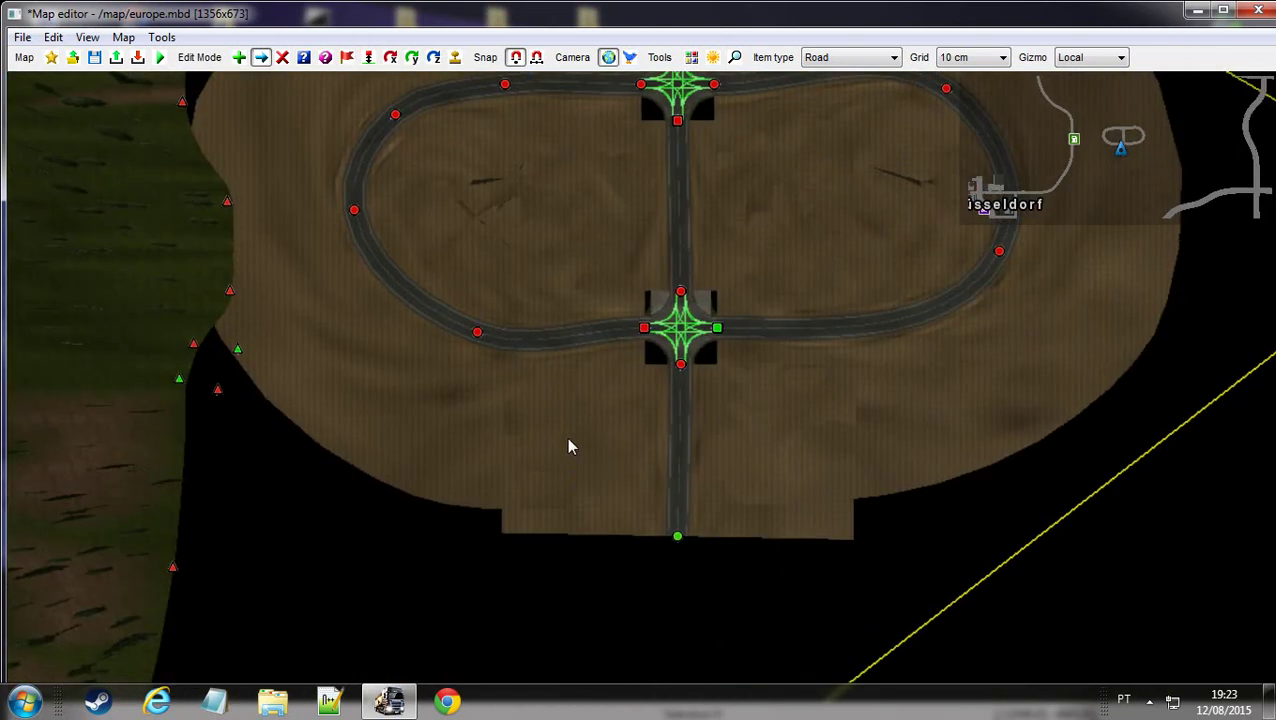
right_drag(580, 384, 670, 424)
key(a)
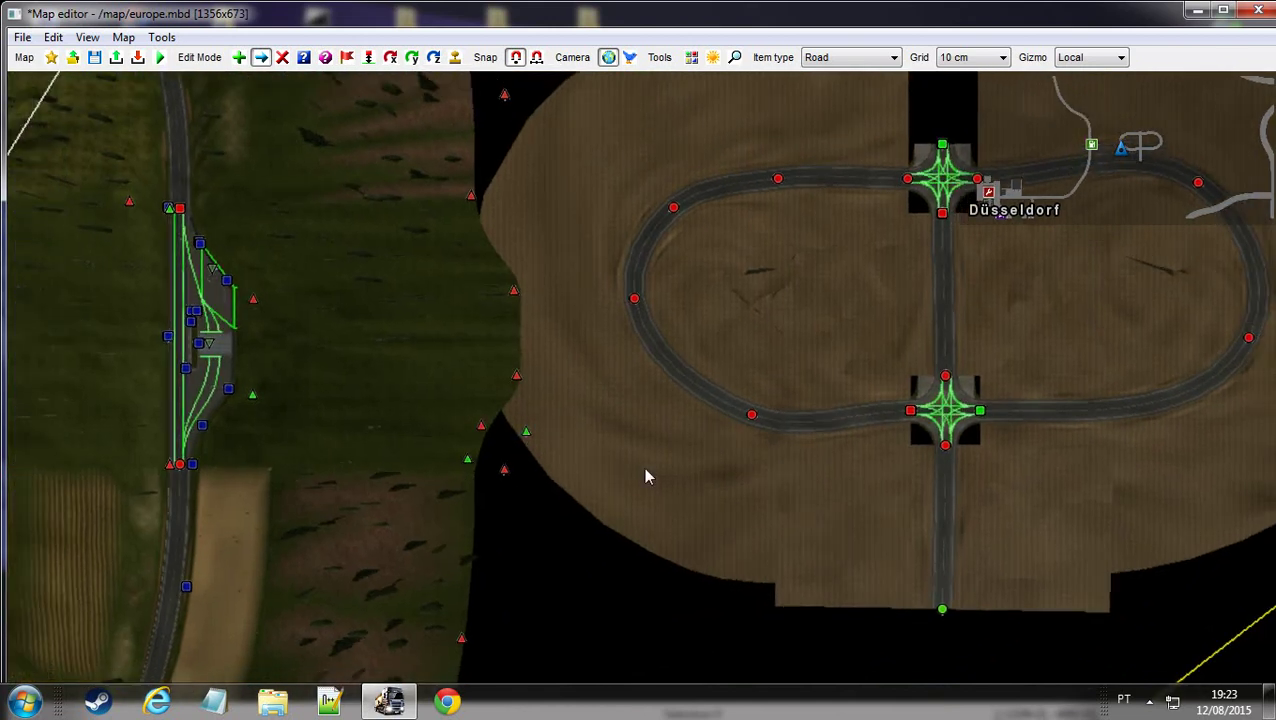
Save the map with the new road loops
key(s)
key(Escape)
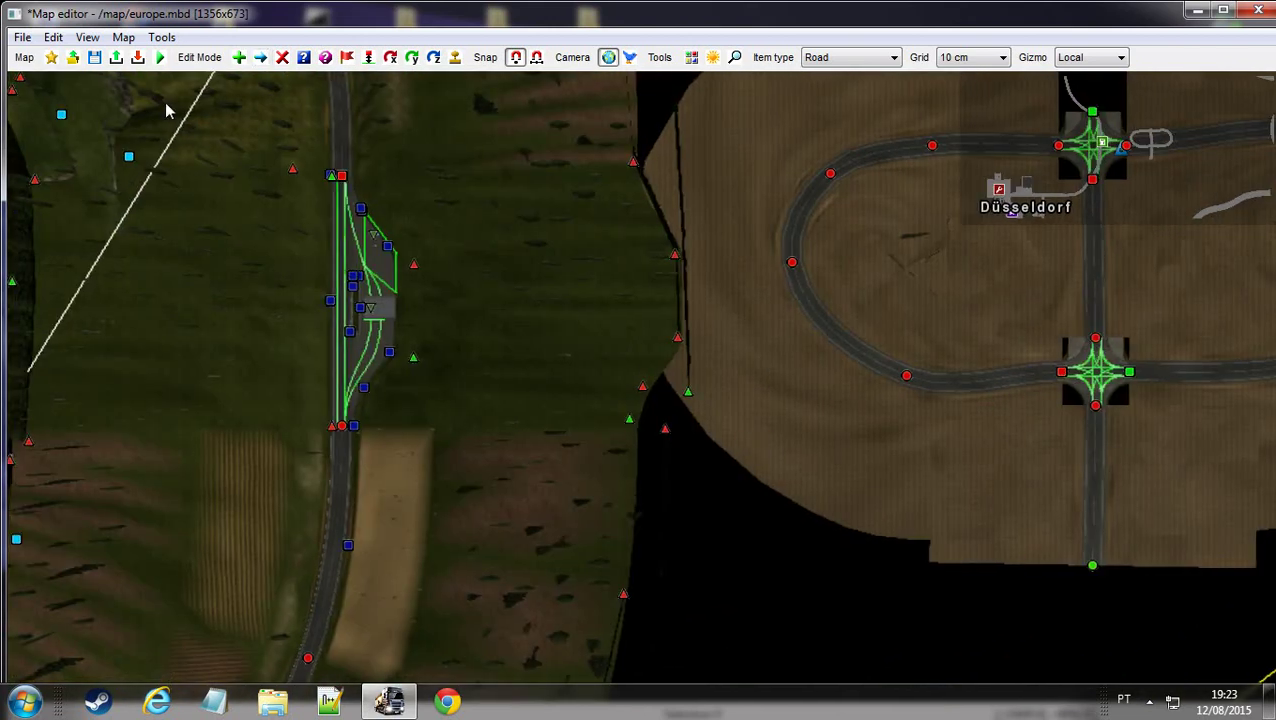
click(94, 57)
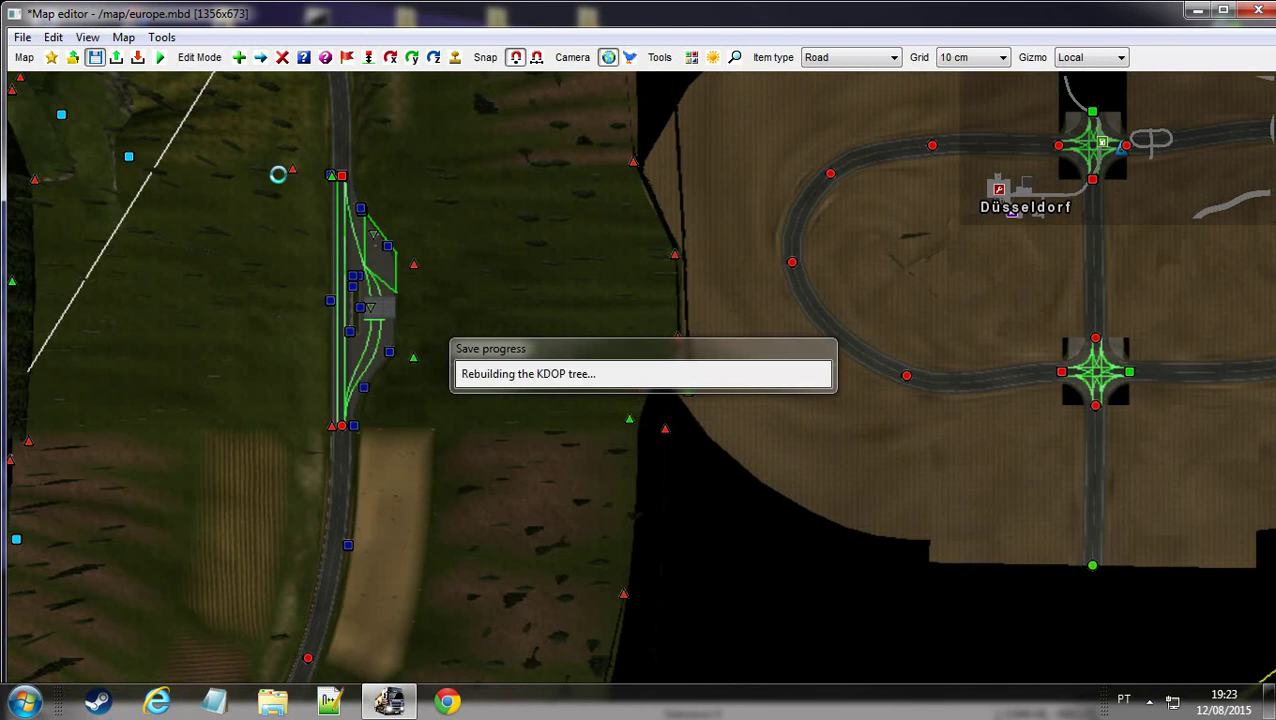
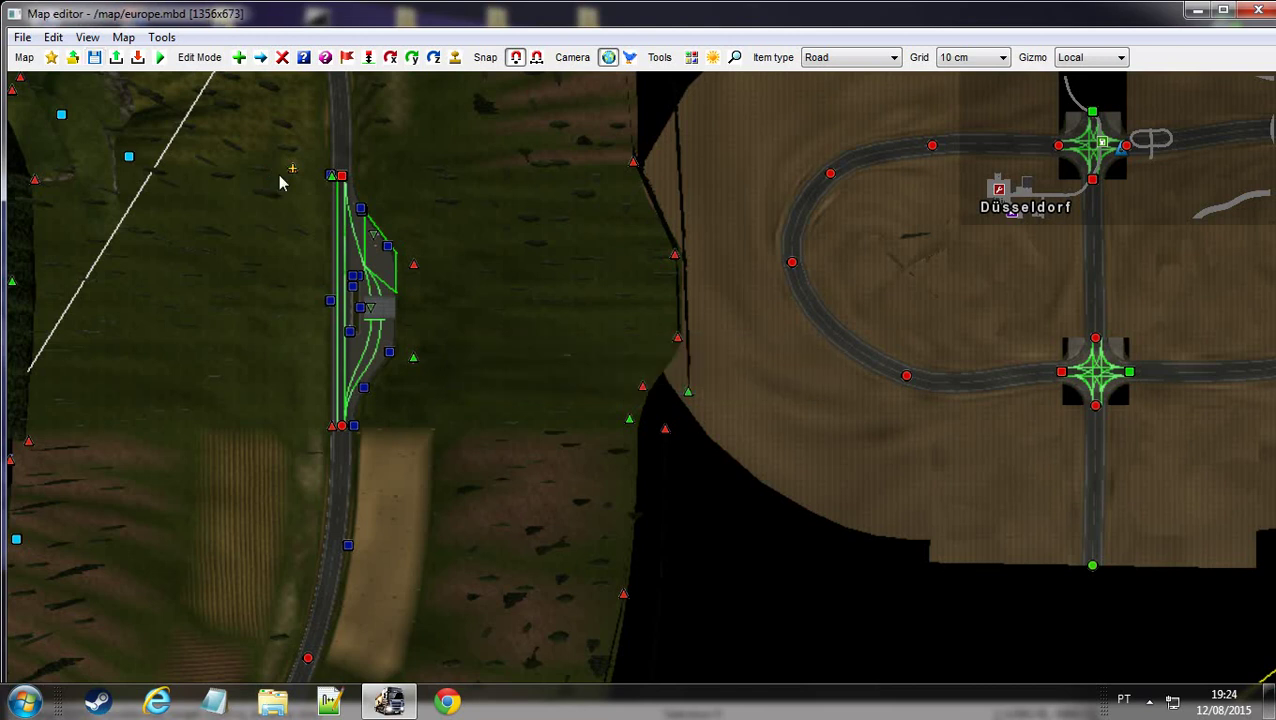
Look over the finished road loops beside the western road with the roadside prefab, and close the map editor
right_drag(687, 197, 539, 243)
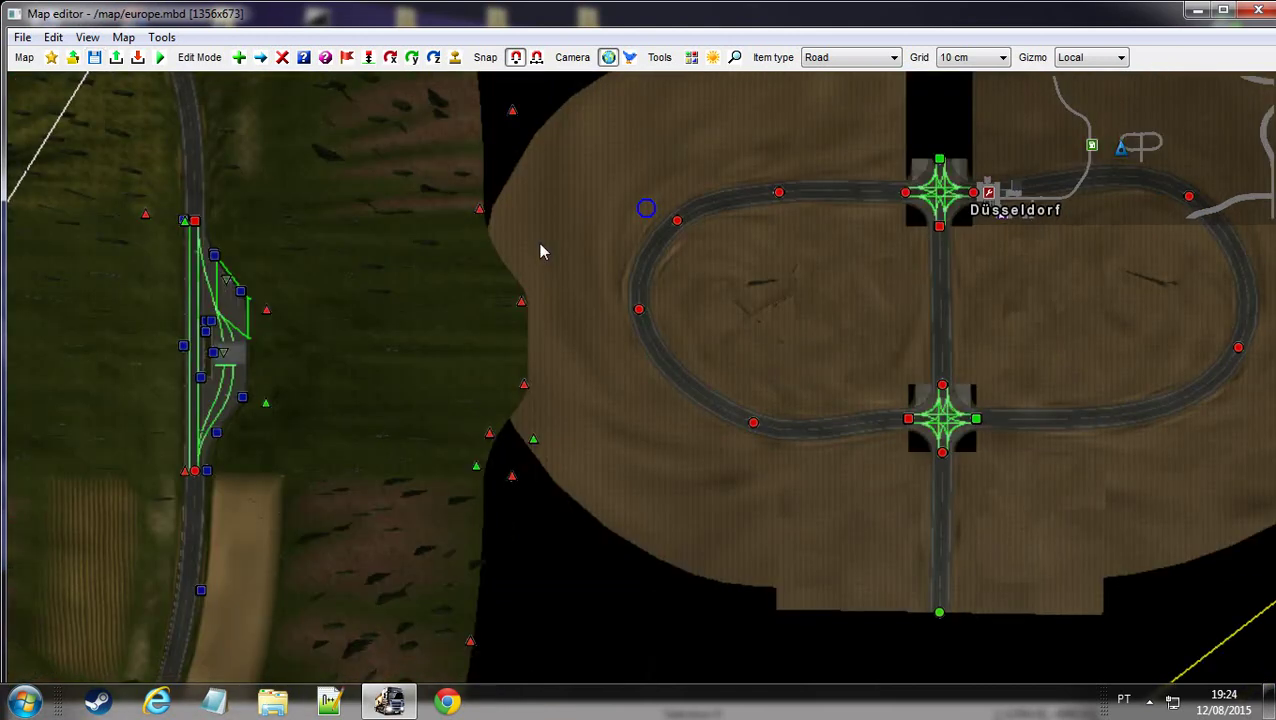
scroll(676, 295, down, 2)
right_drag(715, 254, 694, 261)
scroll(703, 298, down, 2)
right_drag(583, 321, 720, 306)
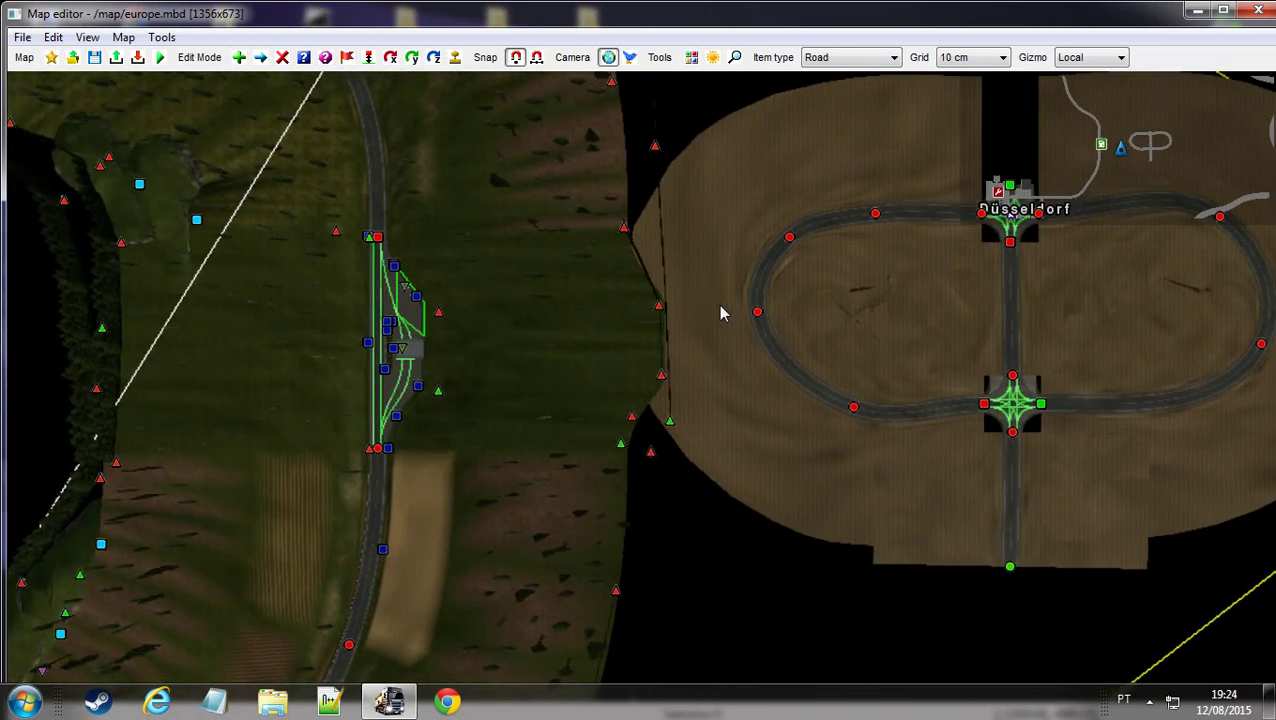
mouse_move(722, 313)
middle_down()
mouse_move(786, 315)
mouse_move(878, 355)
mouse_move(886, 344)
middle_up()
scroll(809, 346, up, 1)
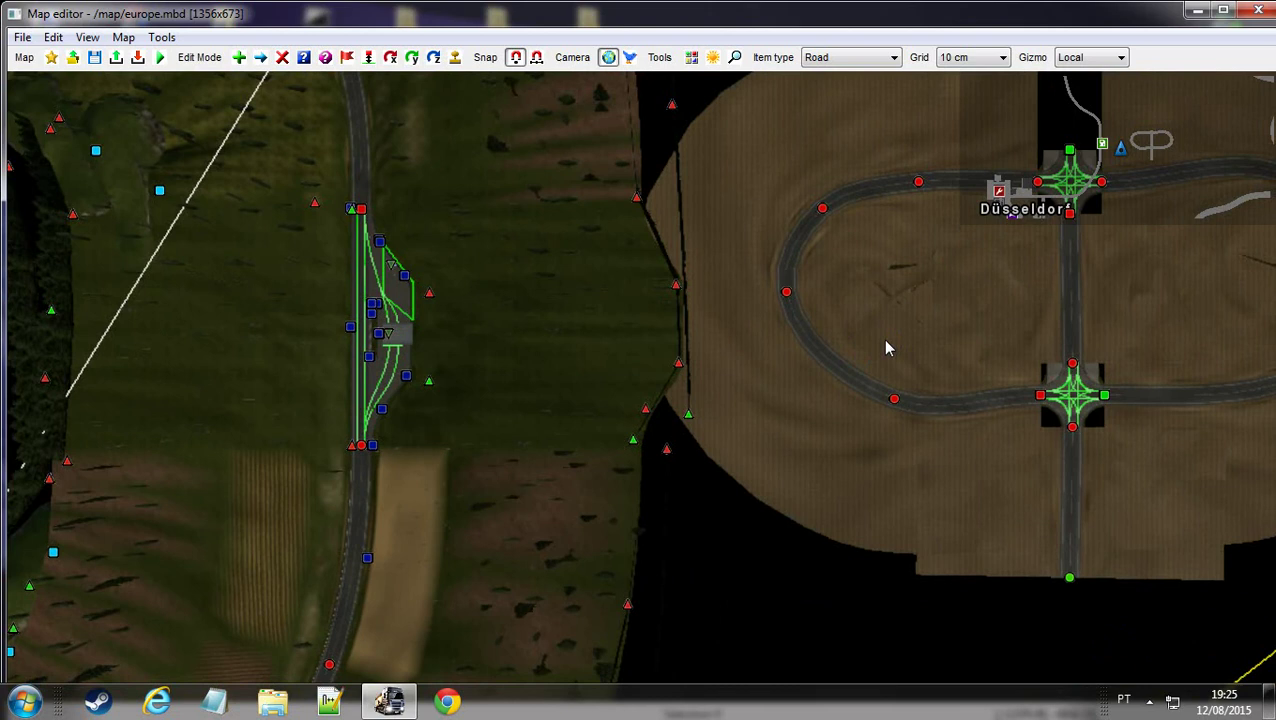
middle_drag(888, 340, 812, 355)
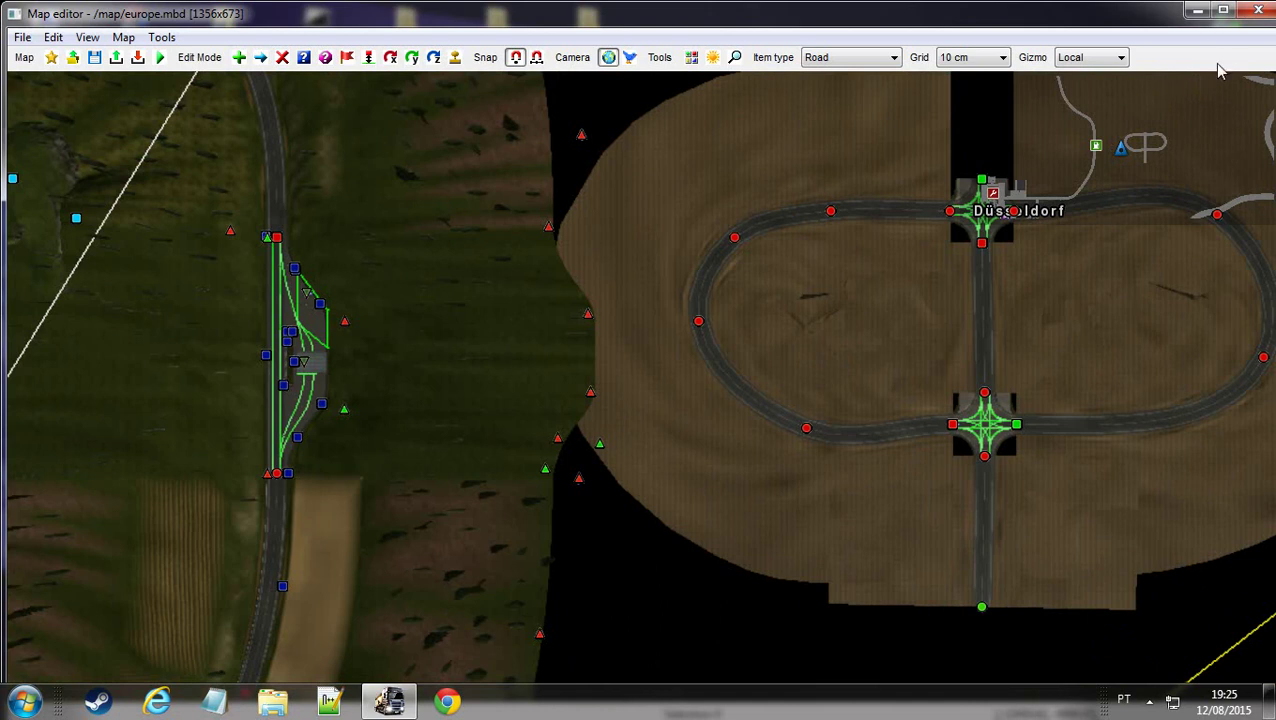
click(1257, 12)
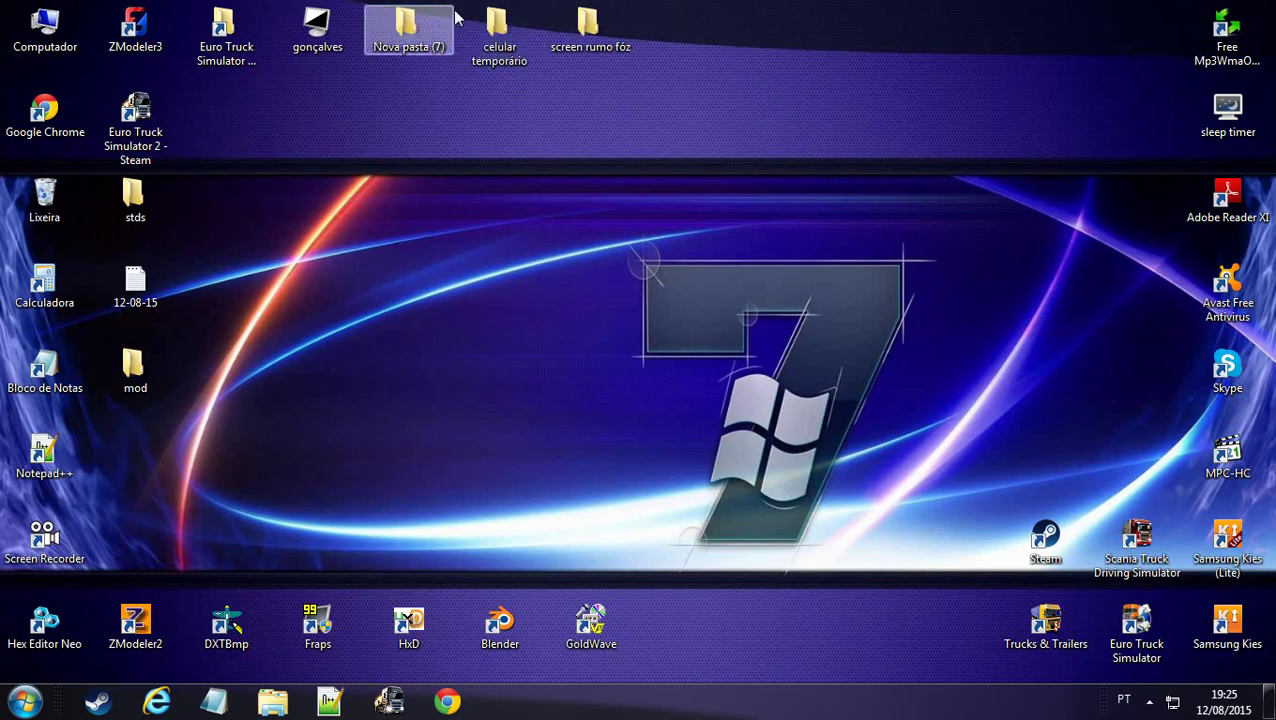
double_click(135, 118)
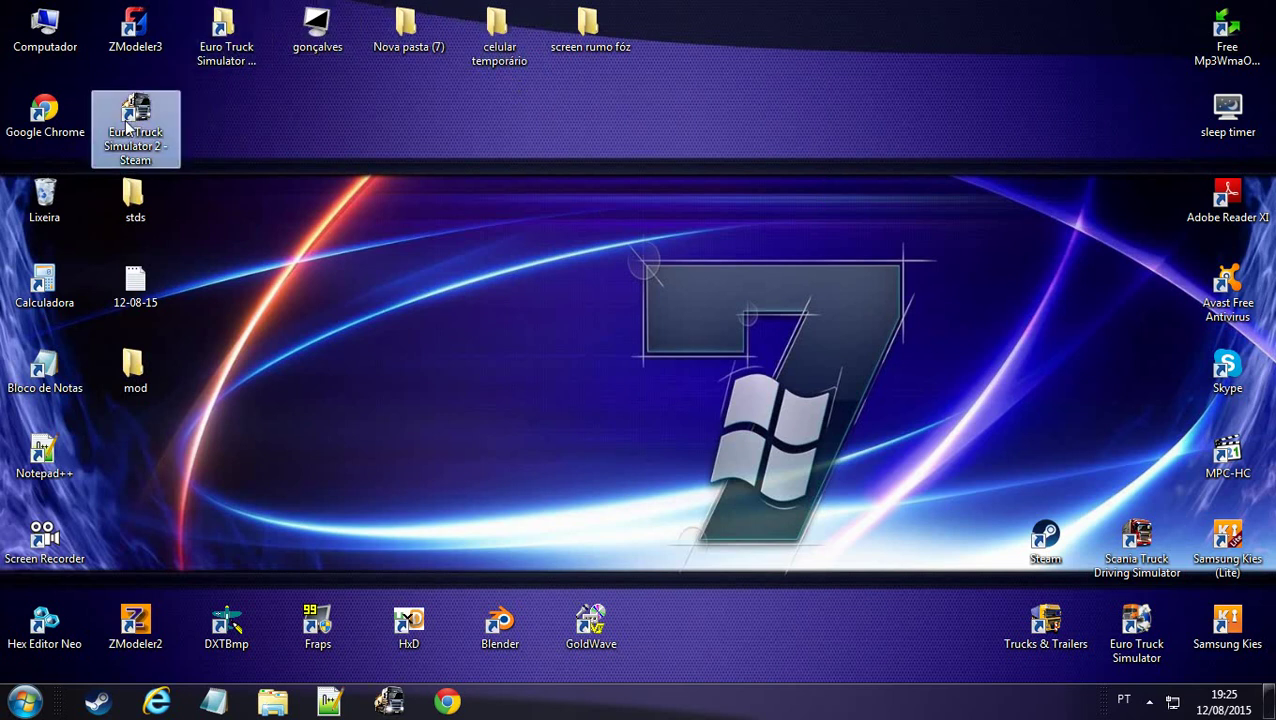
key(shift+F10)
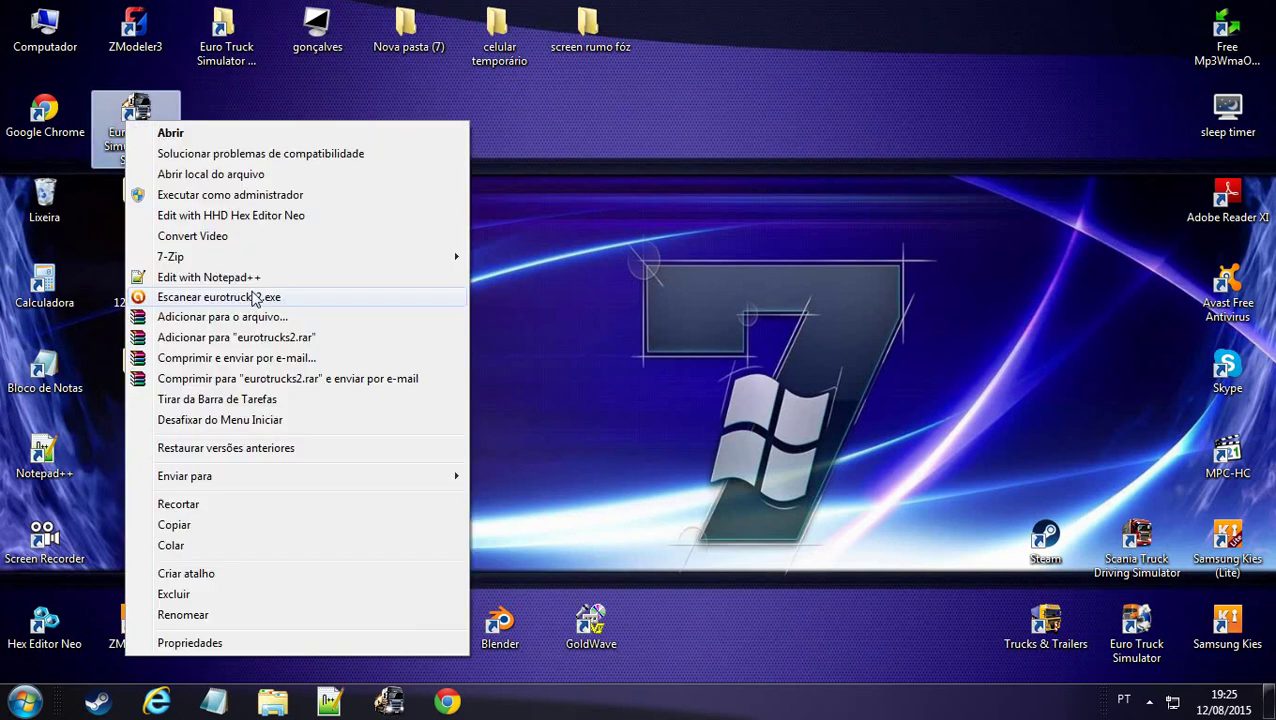
click(291, 643)
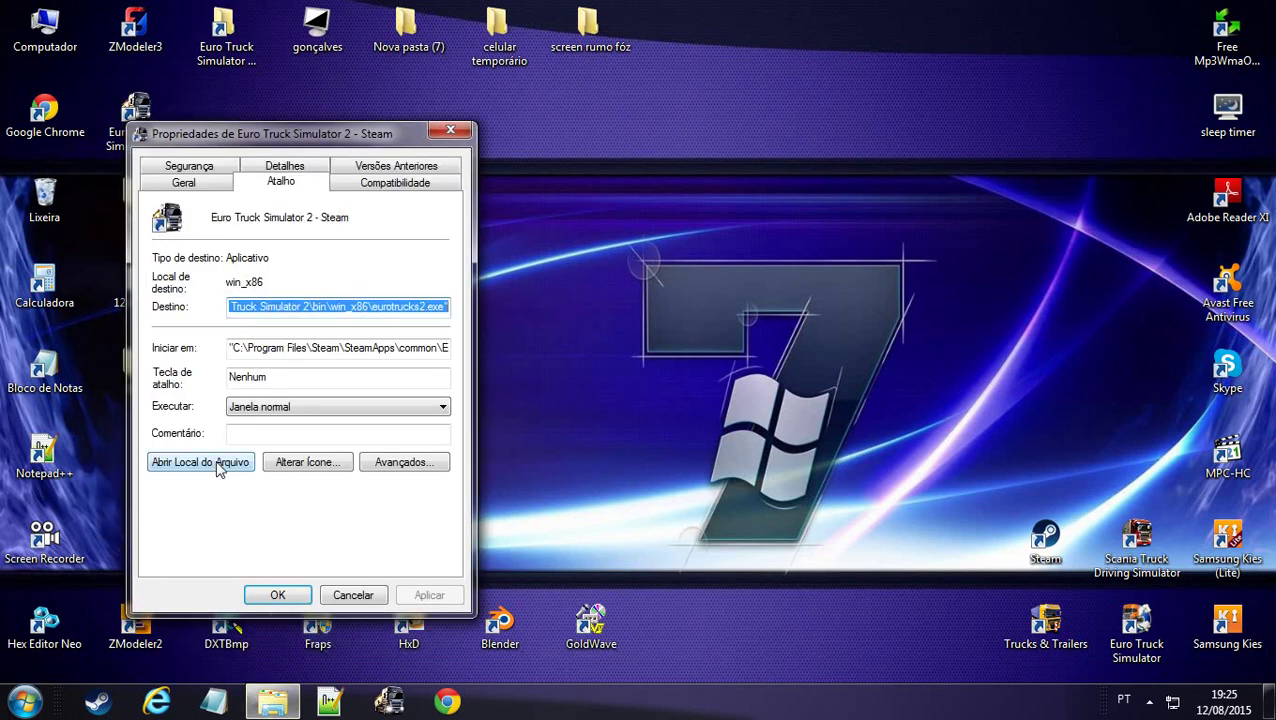
click(200, 462)
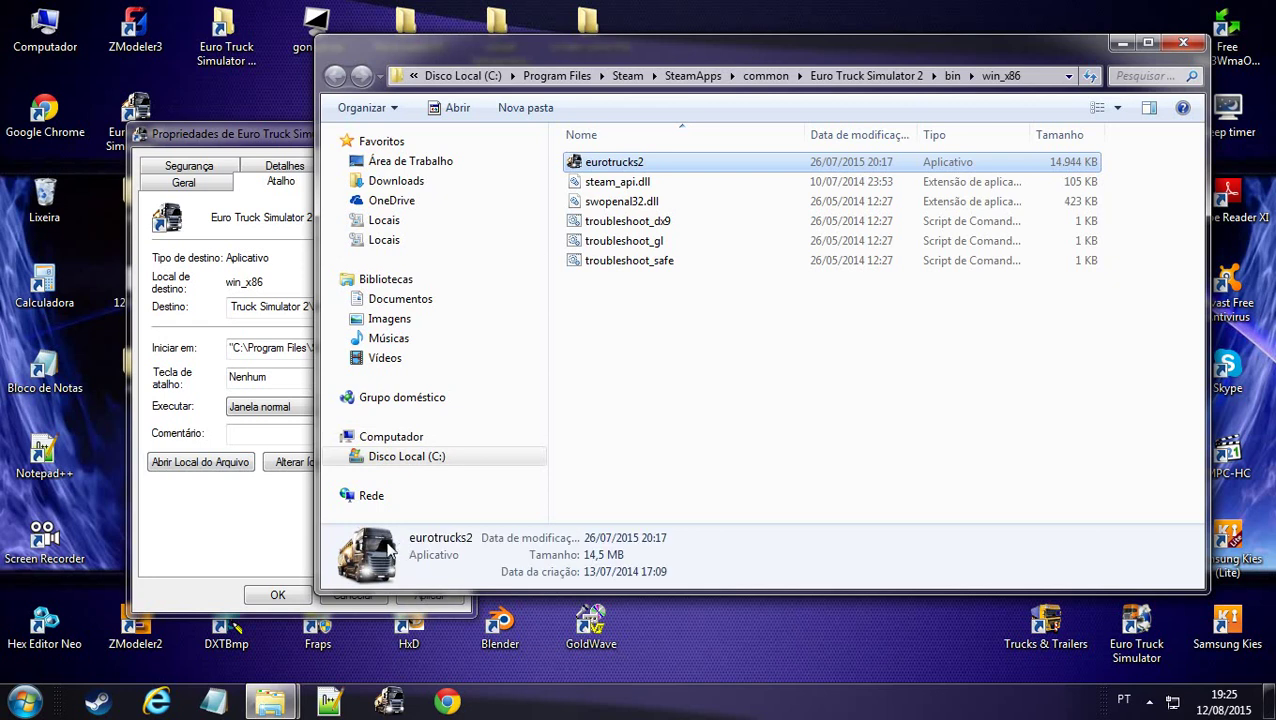
click(1183, 42)
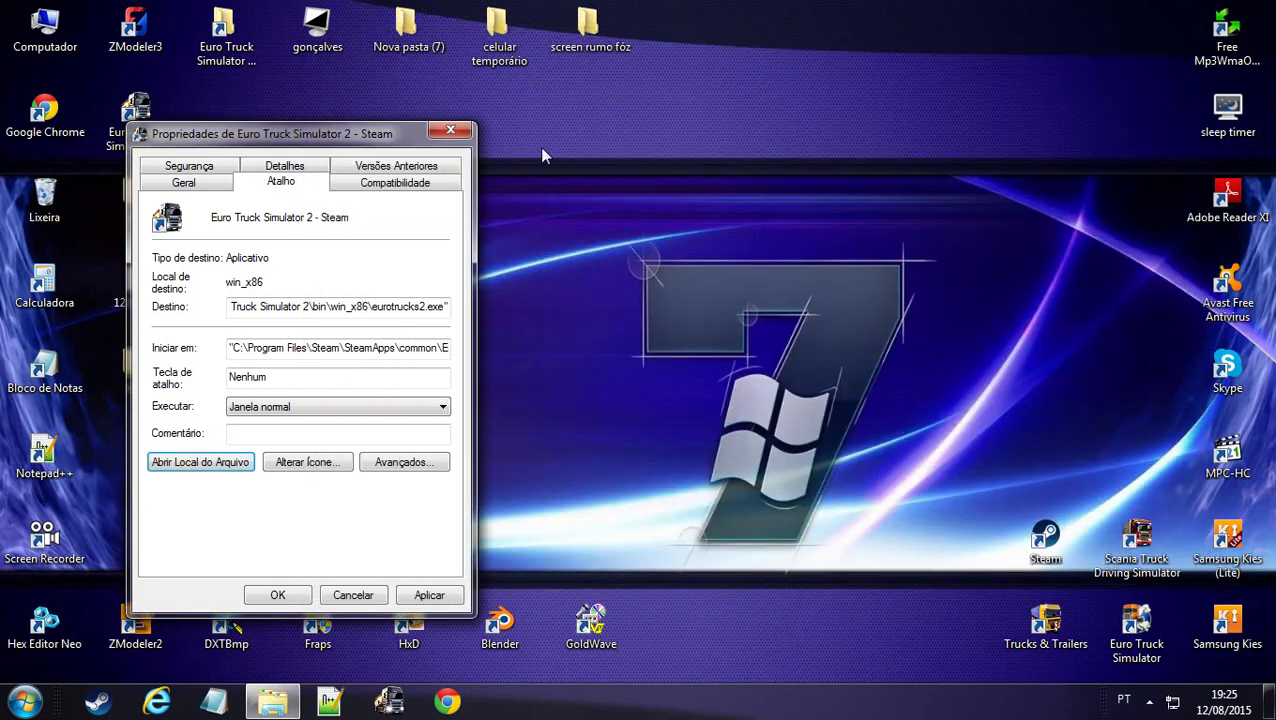
click(450, 130)
click(498, 182)
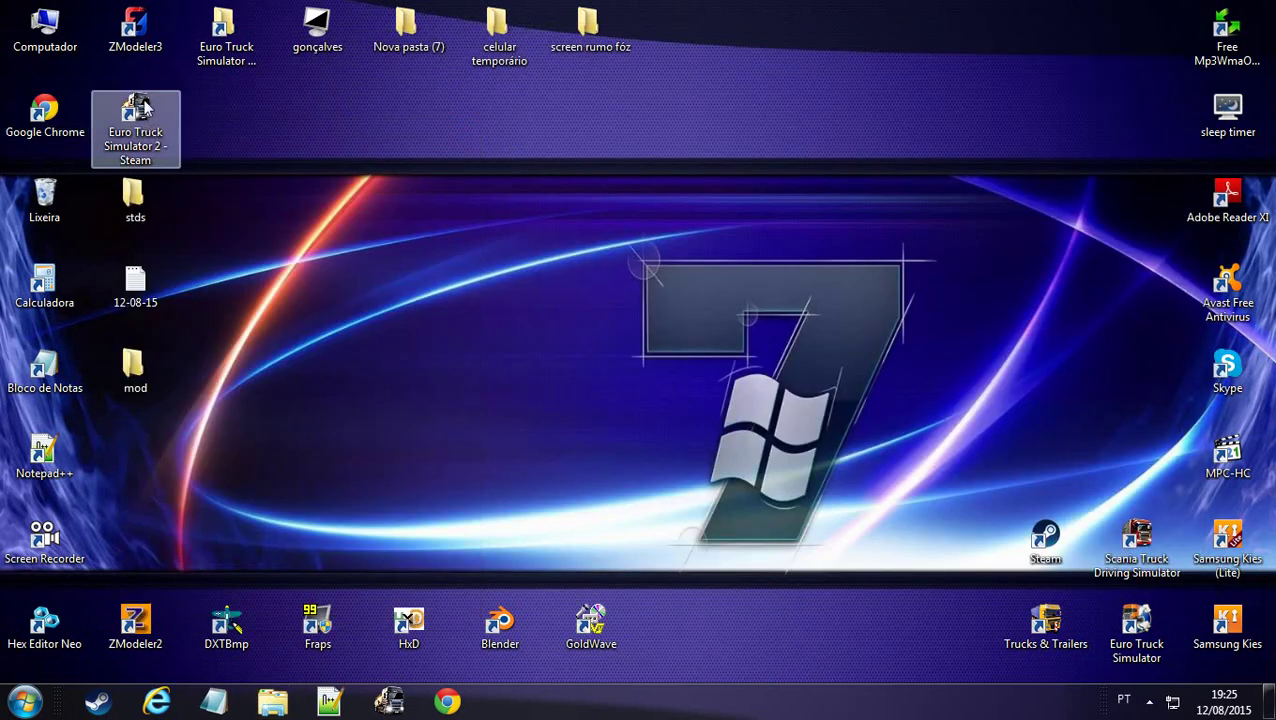
right_click(392, 701)
click(404, 517)
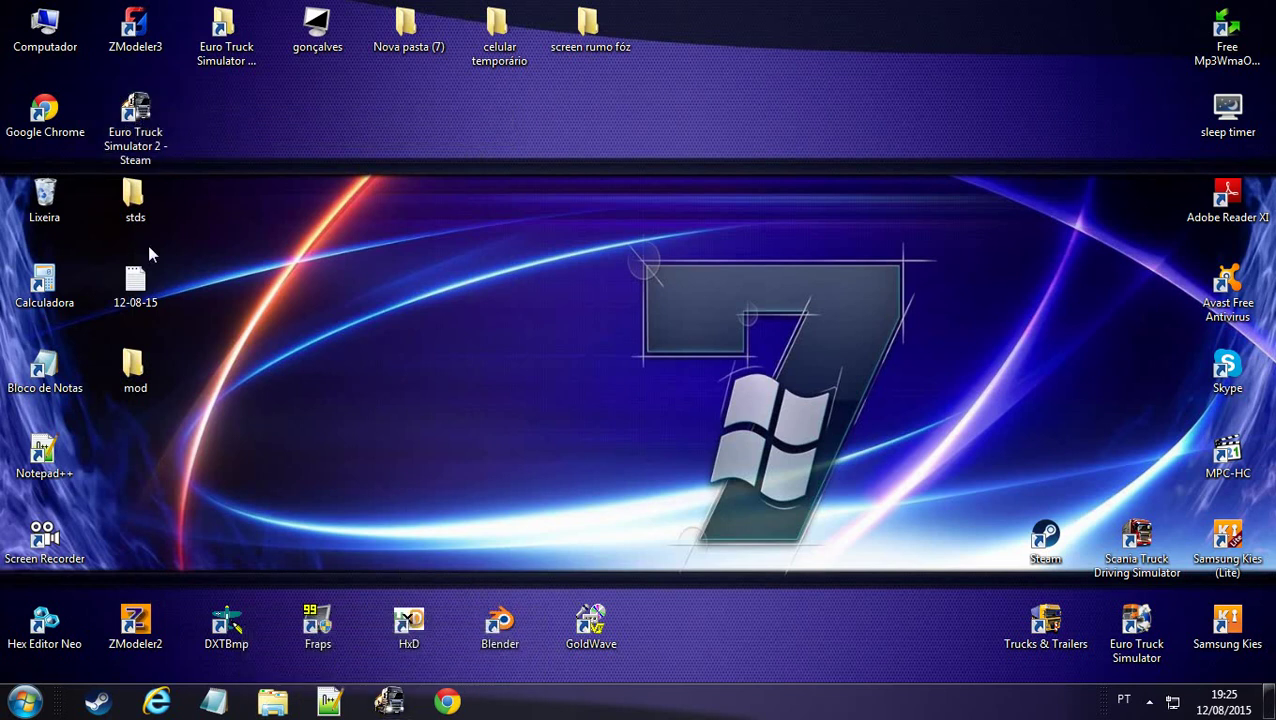
Open the game's base\map folder through the file location of the Euro Truck Simulator 2 - Steam desktop shortcut
right_click(150, 132)
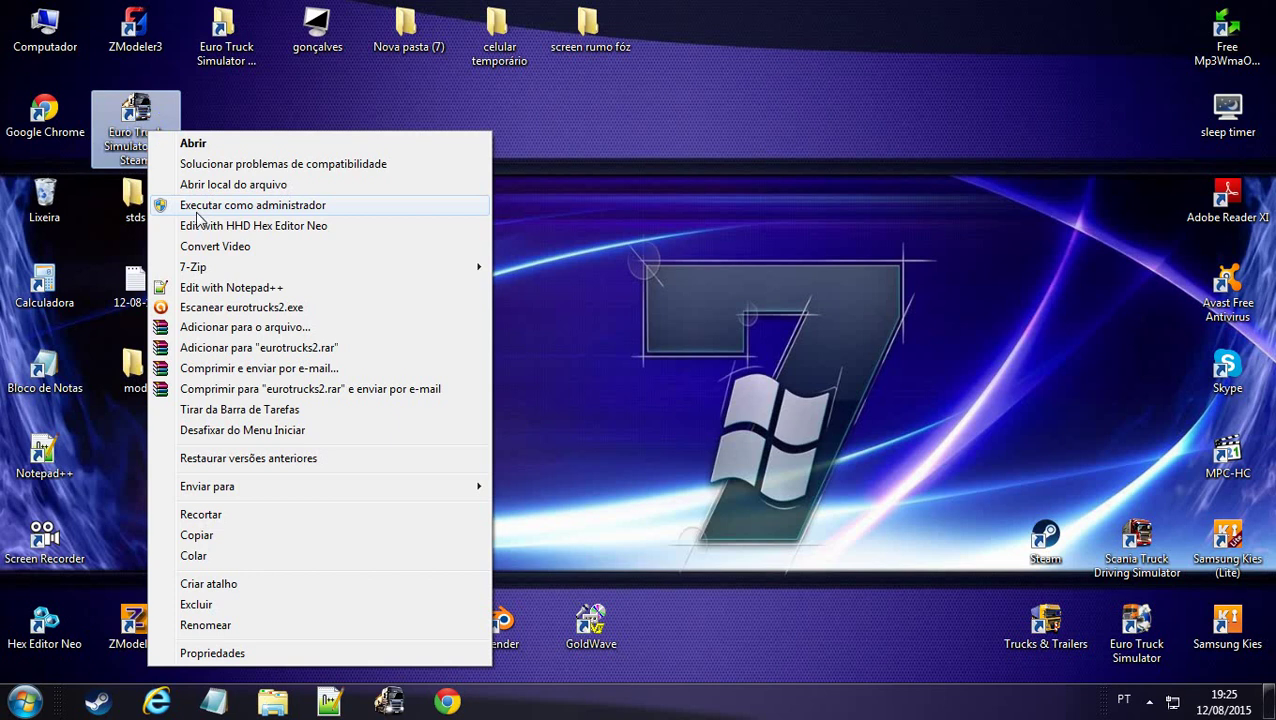
click(252, 654)
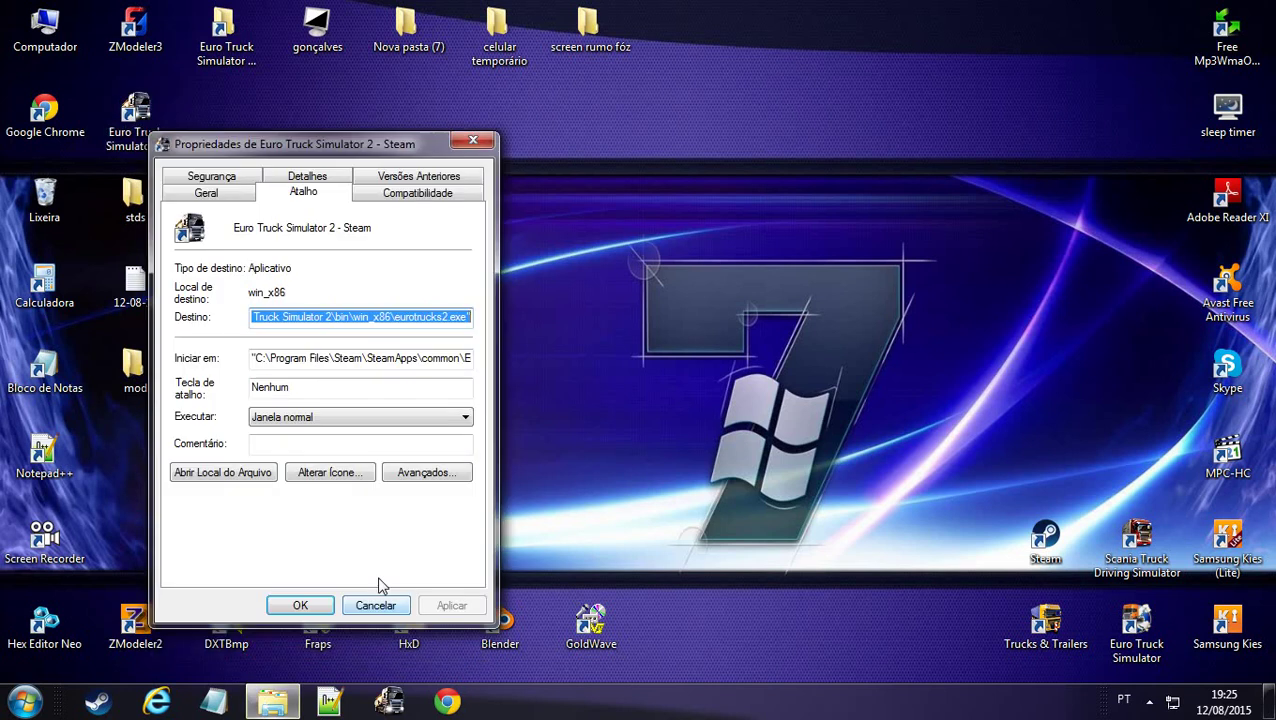
click(251, 472)
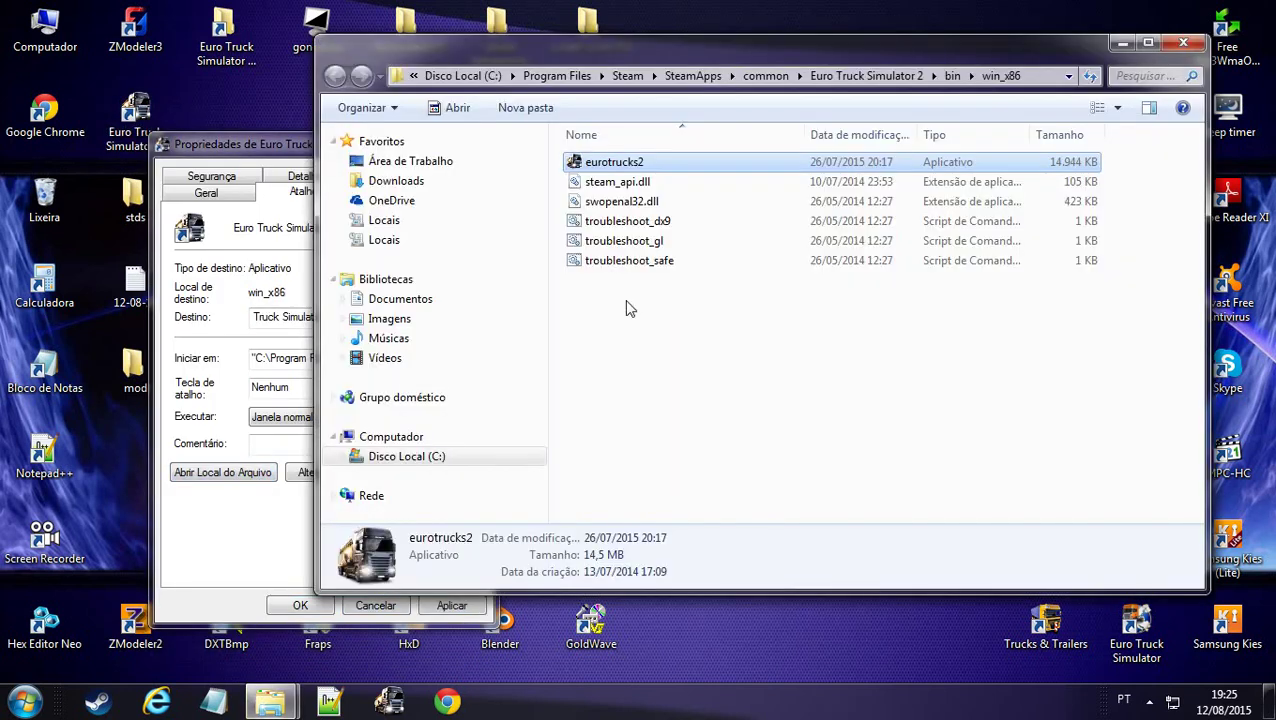
click(864, 77)
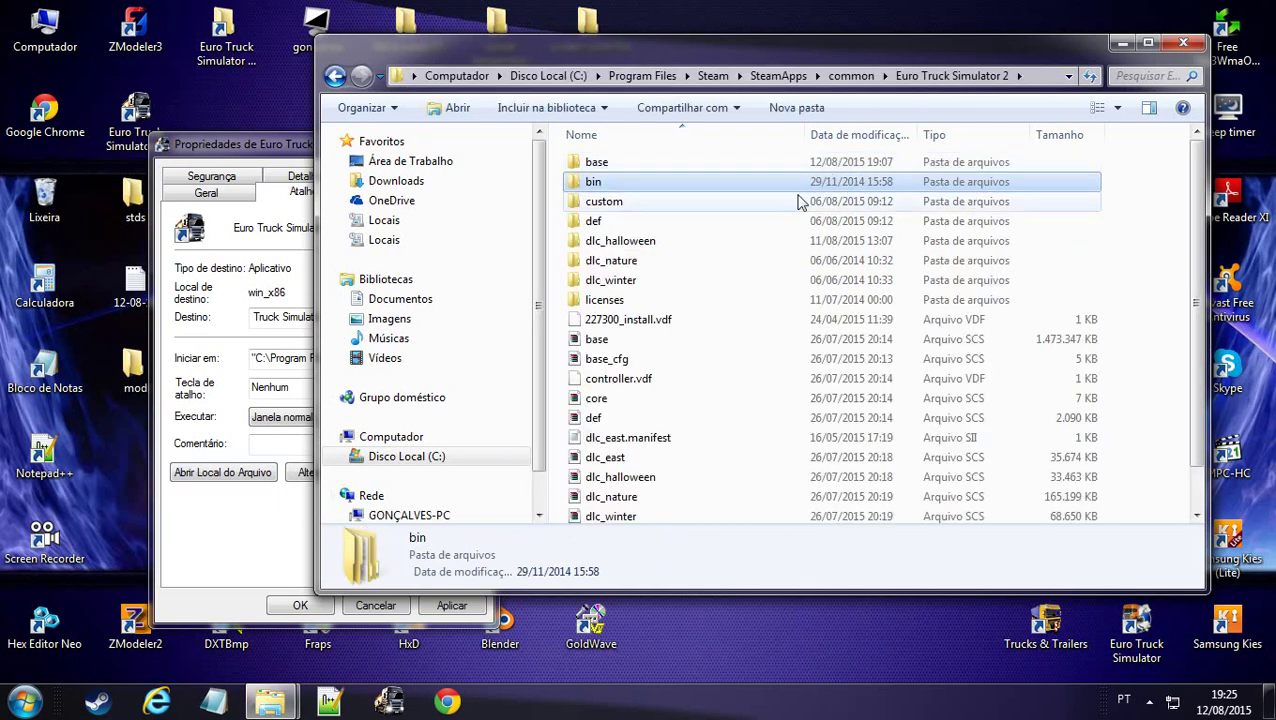
drag(752, 58, 860, 54)
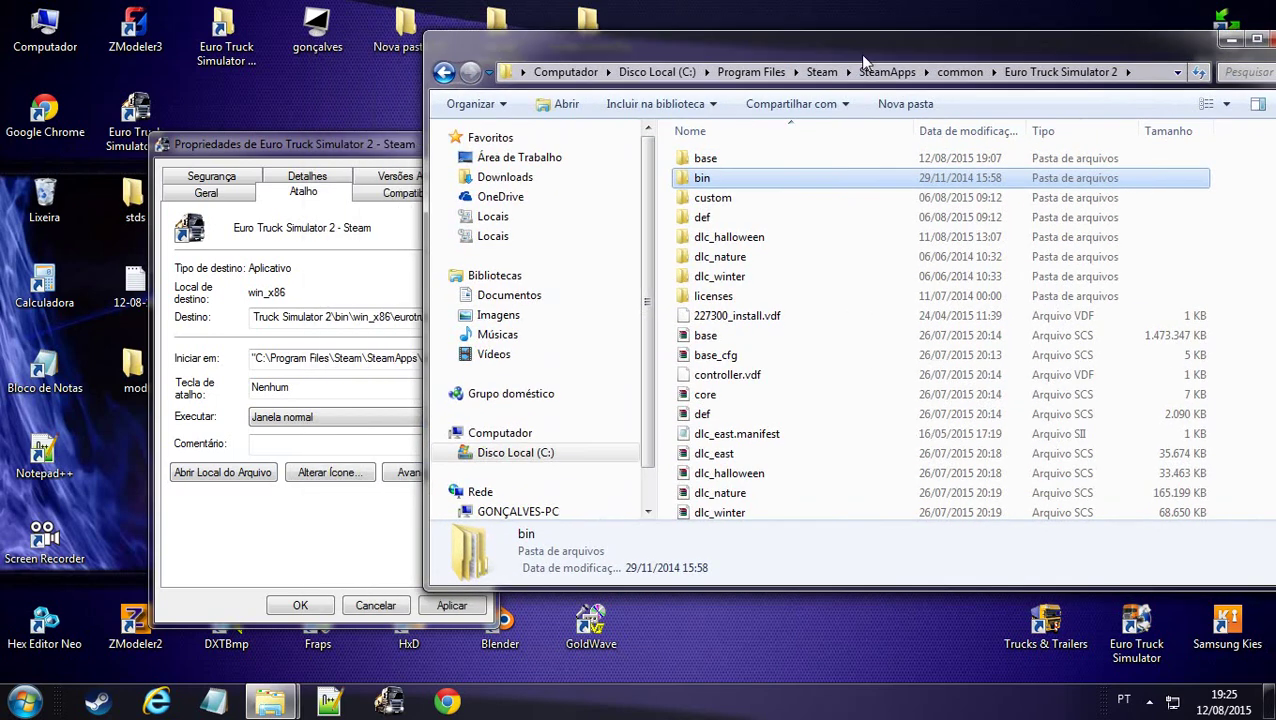
drag(418, 147, 392, 145)
click(448, 141)
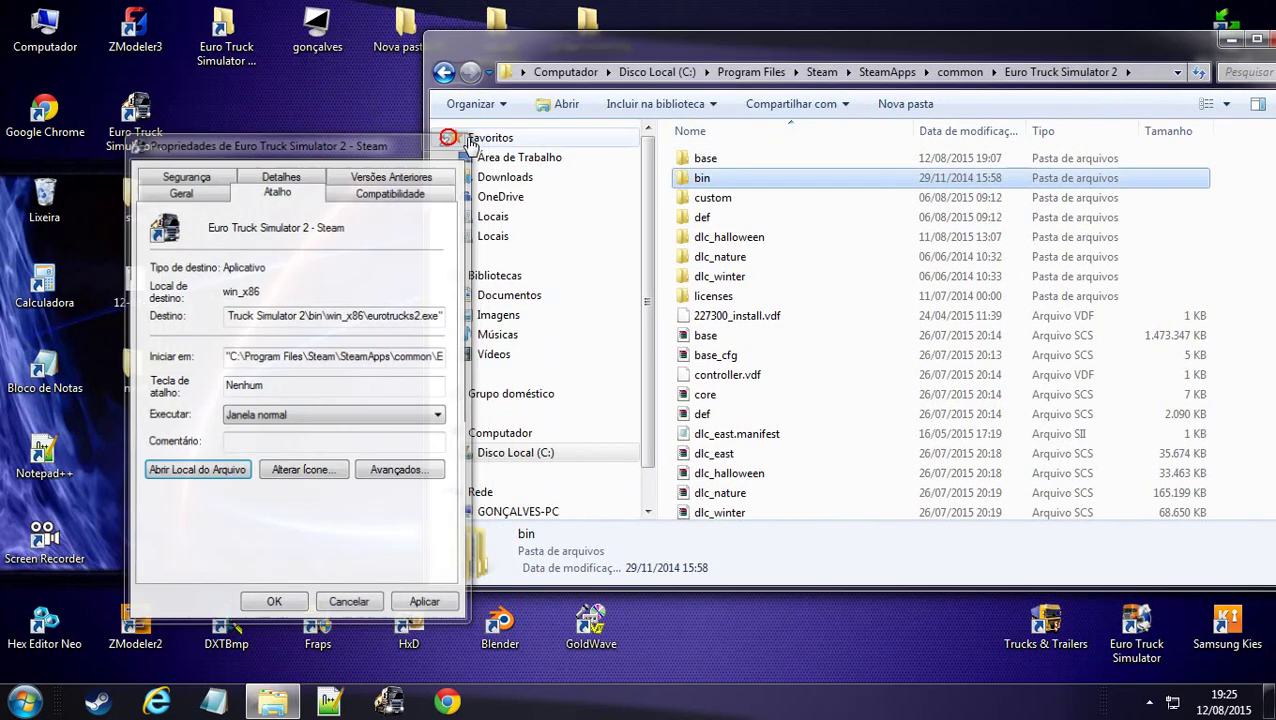
drag(726, 38, 664, 36)
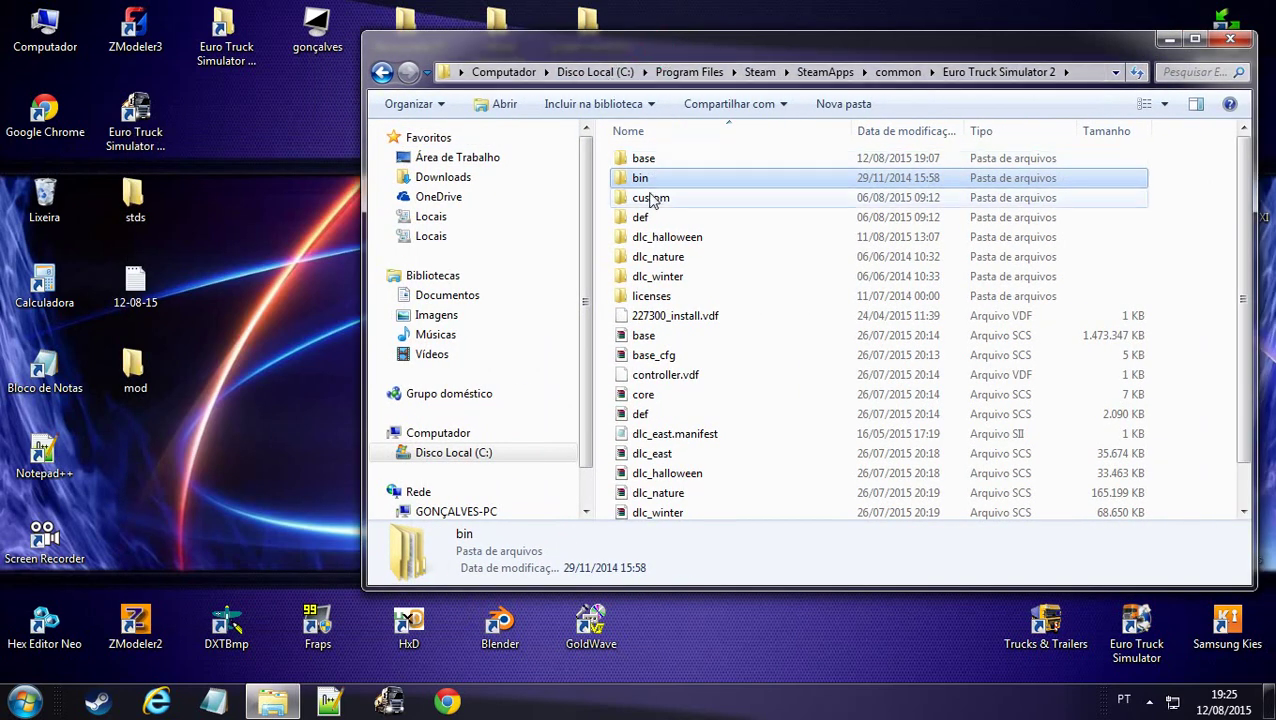
double_click(644, 160)
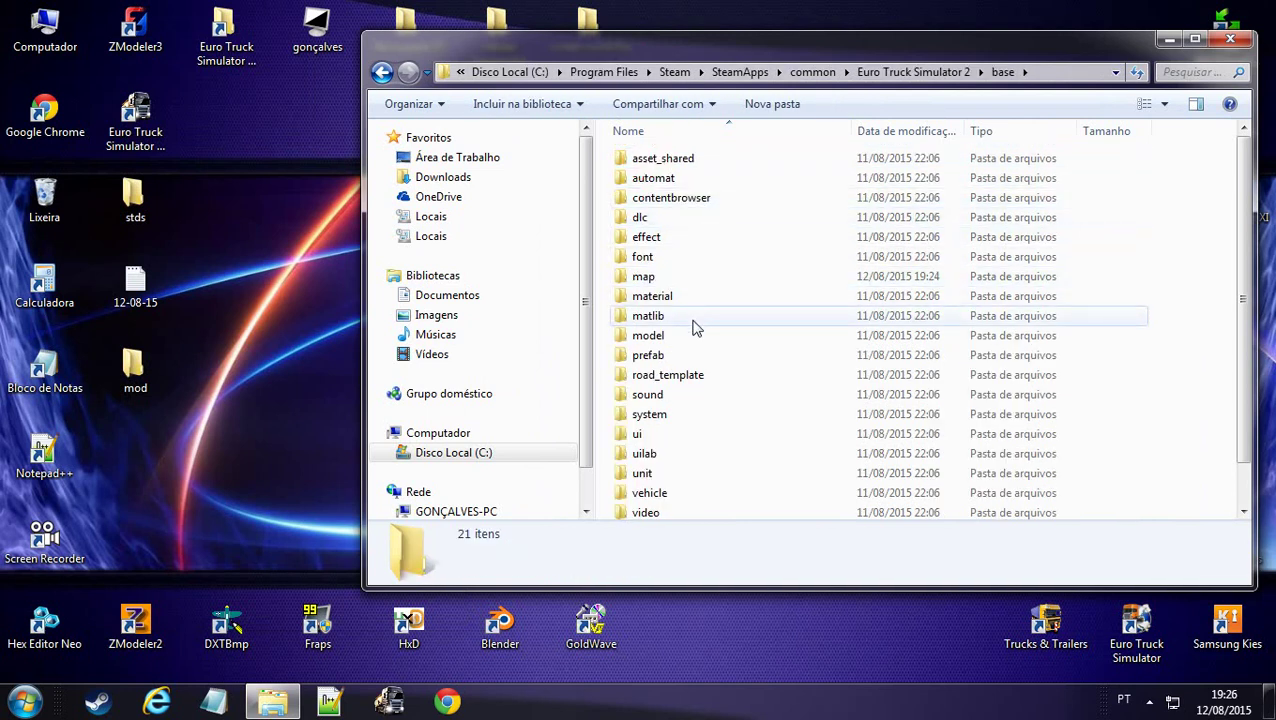
double_click(645, 277)
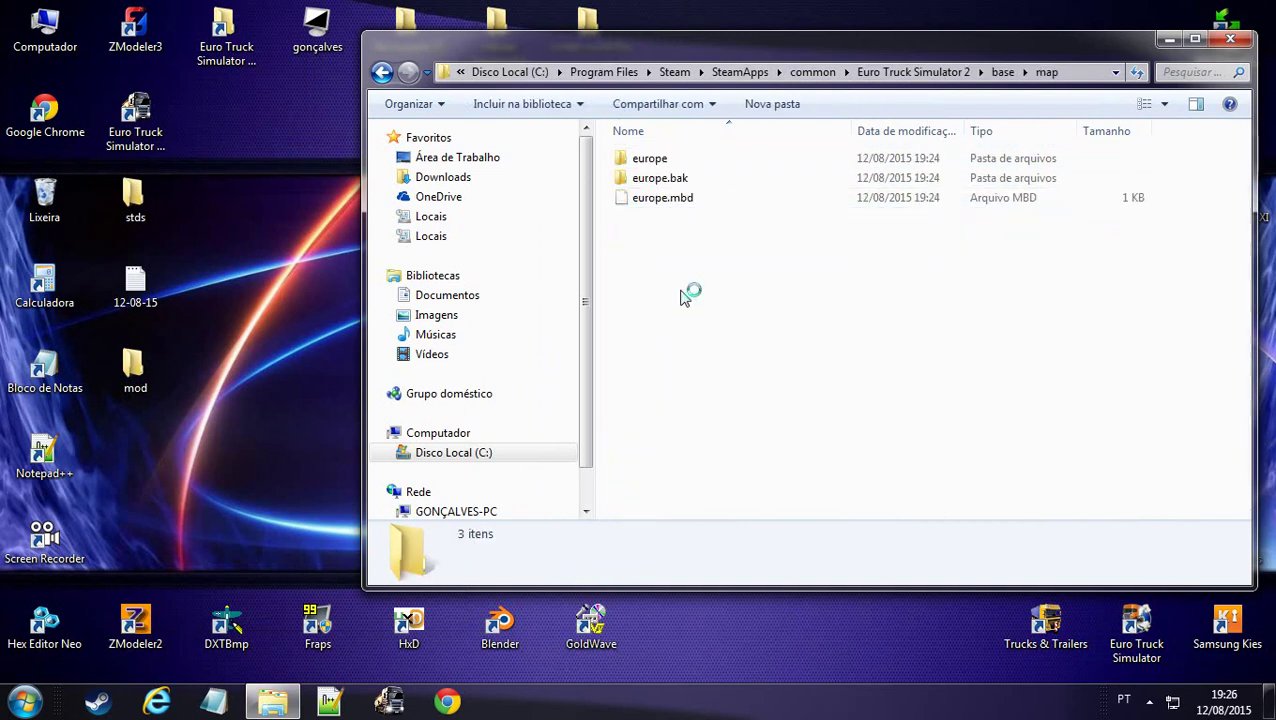
Copy the europe folder and the europe.mbd file from base\map, leaving out europe.bak
click(688, 180)
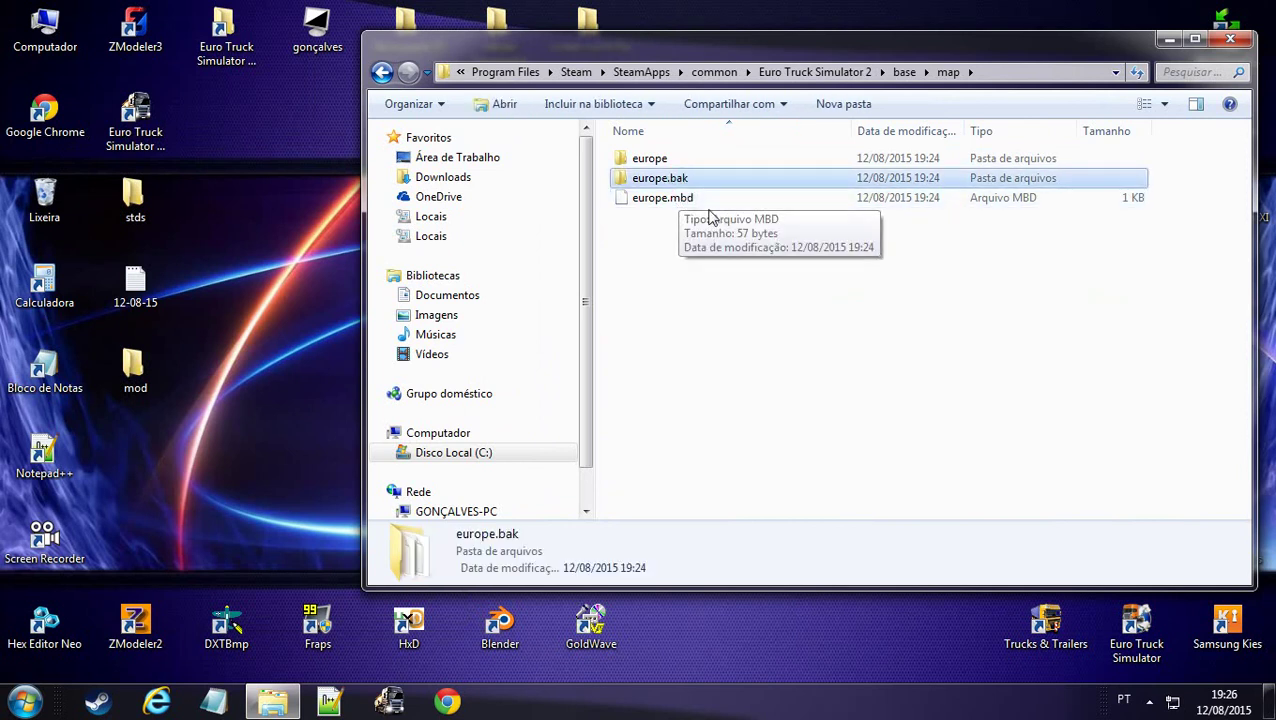
click(696, 202)
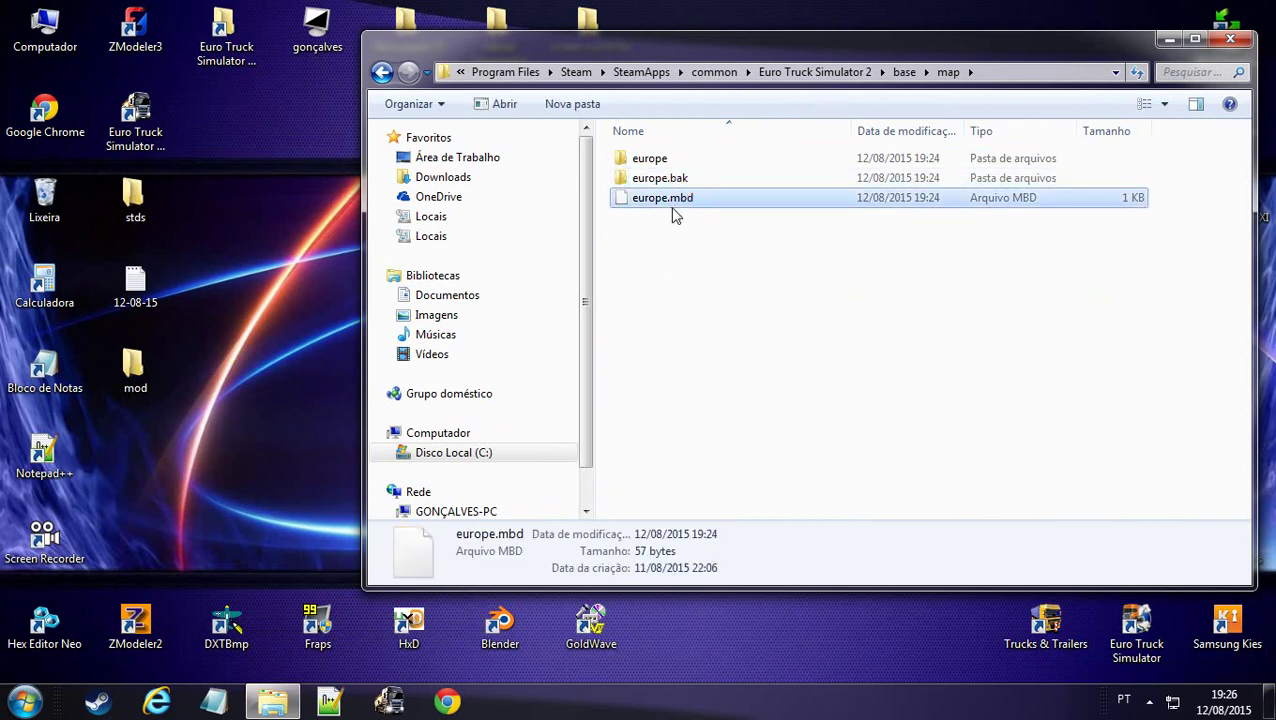
ctrl+click(650, 158)
right_click(653, 158)
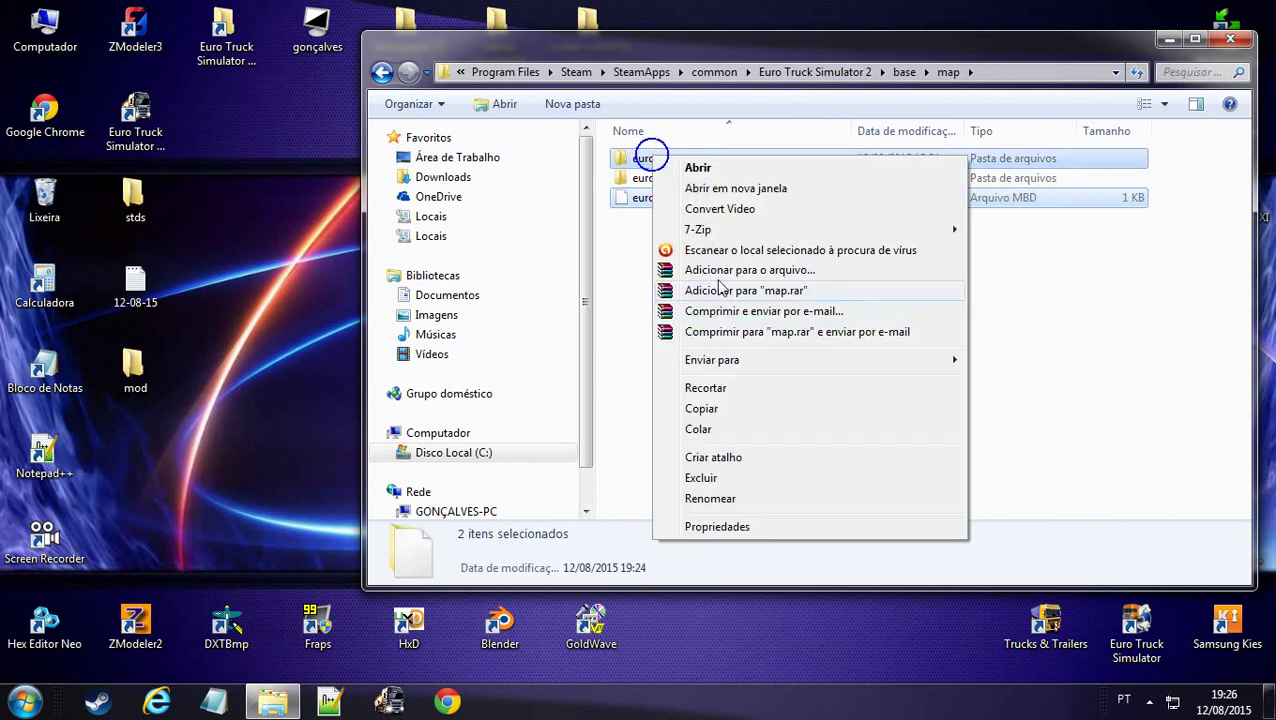
click(727, 409)
click(748, 368)
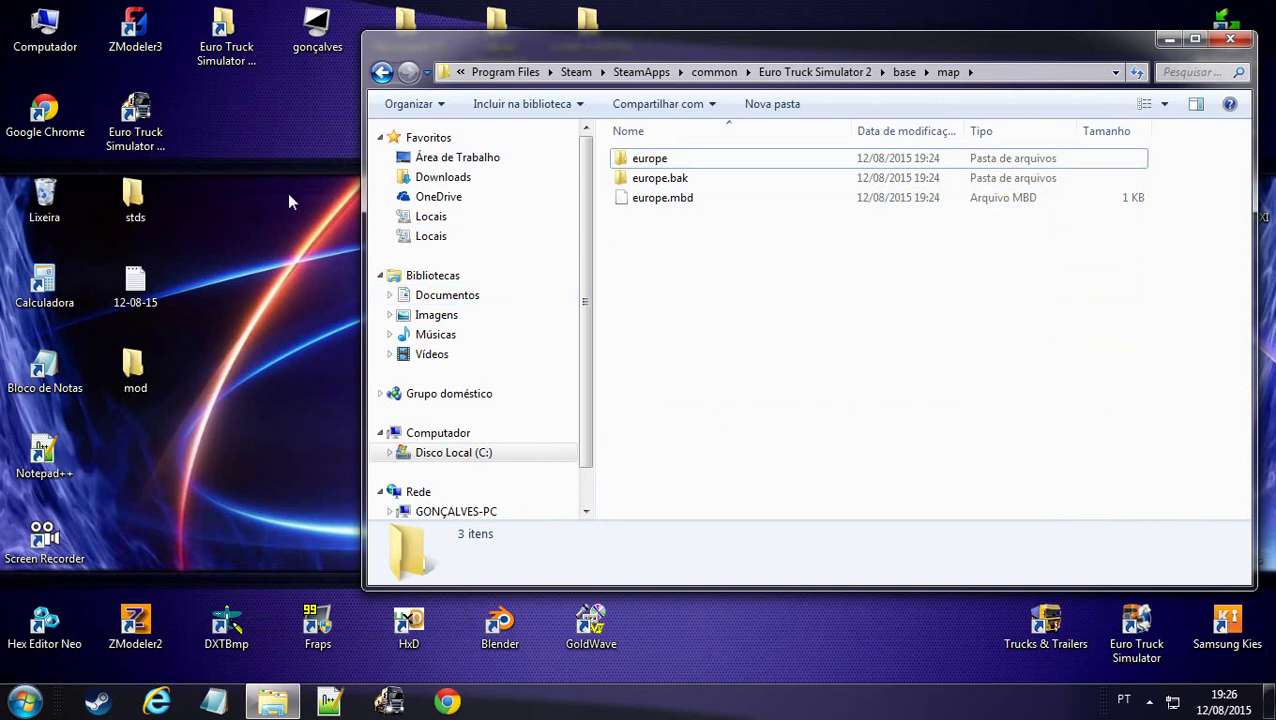
Open the Euro Truck Simulator 2\mod\map folder in the Documents library
click(42, 700)
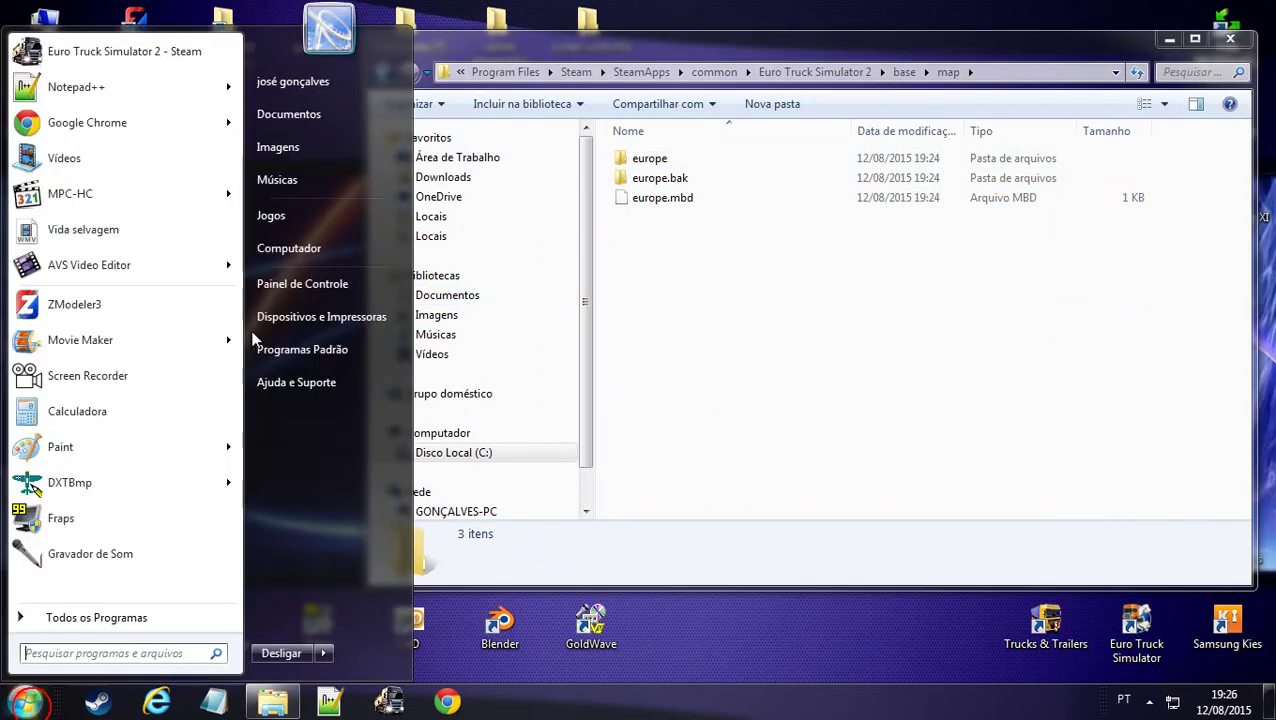
click(336, 122)
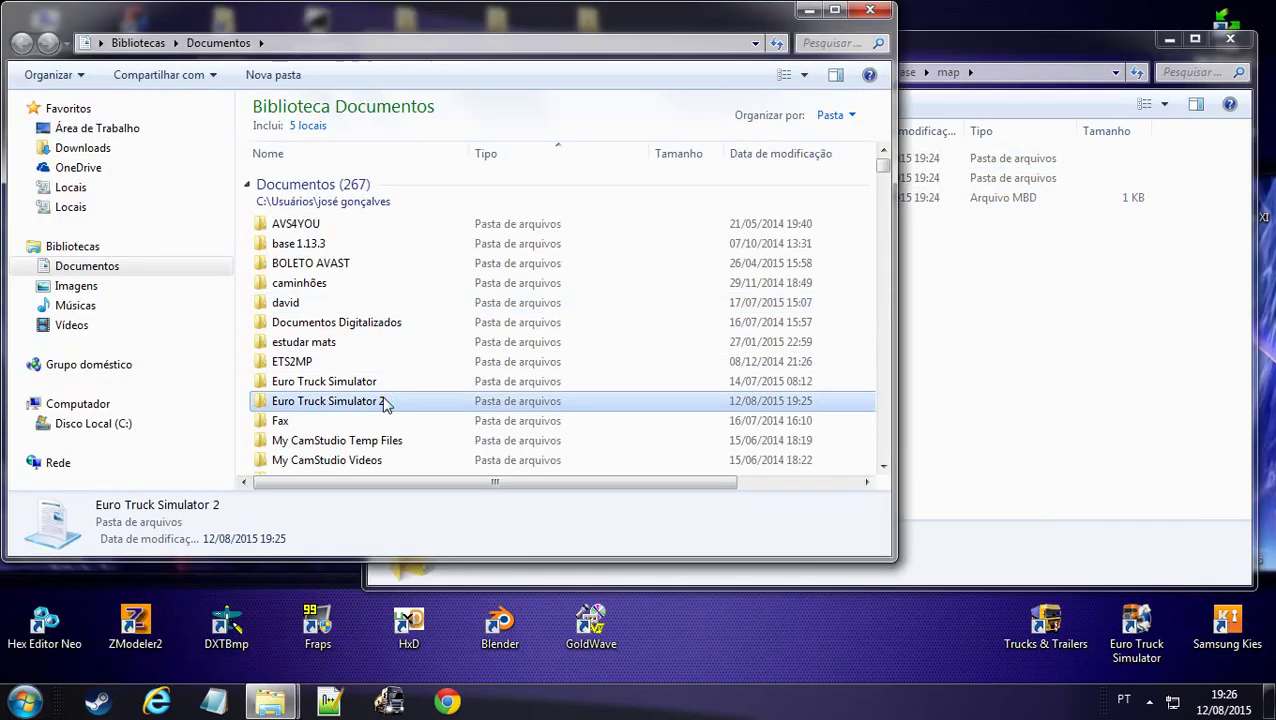
double_click(387, 402)
double_click(330, 200)
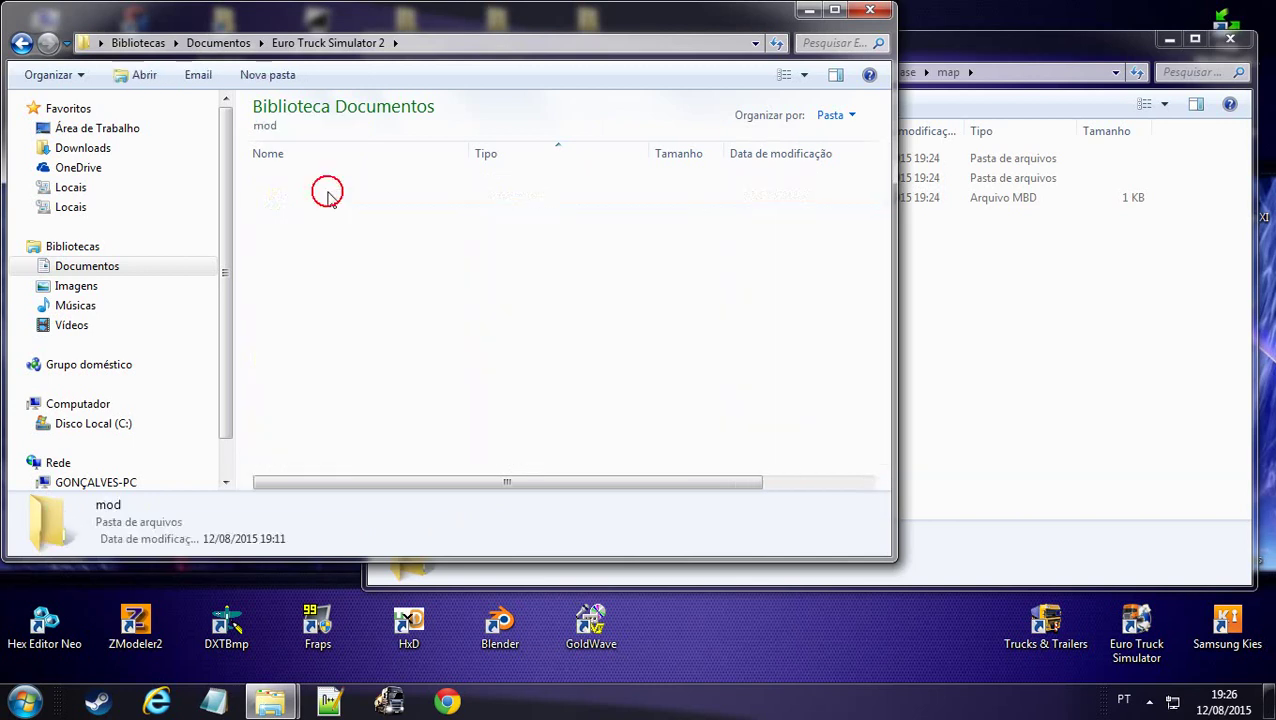
click(335, 230)
double_click(282, 182)
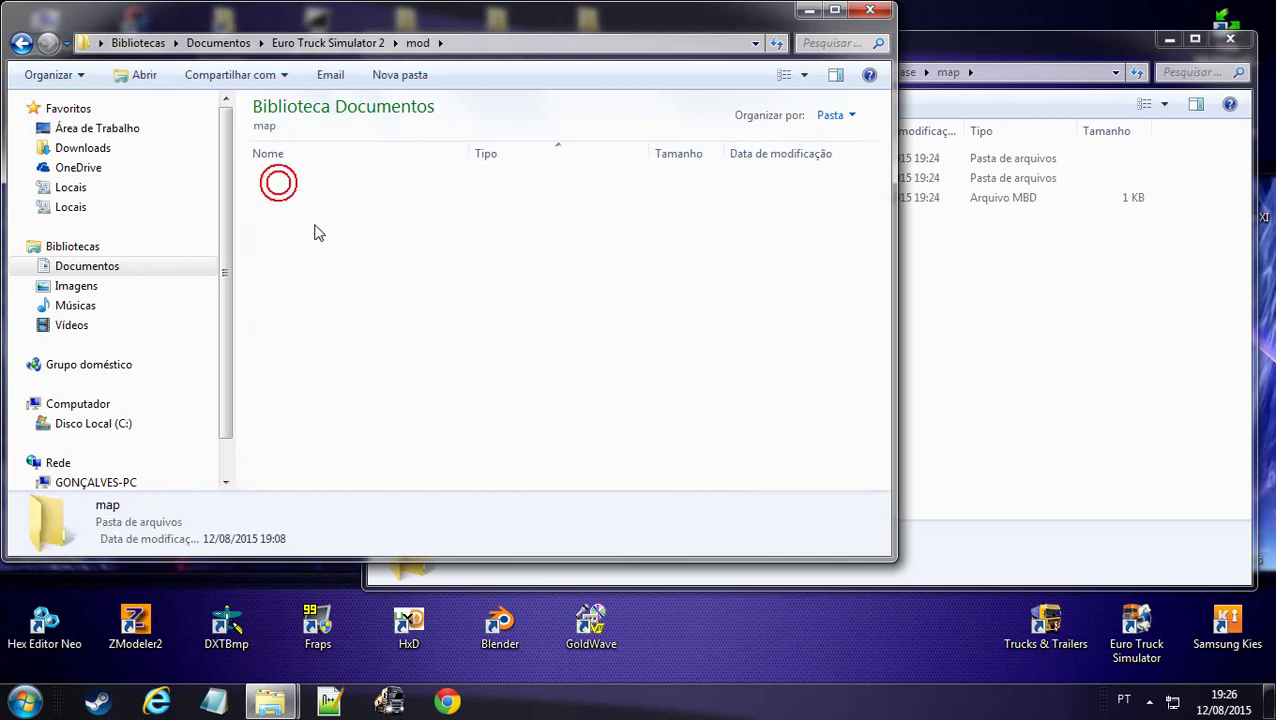
Replace the old europe folder and europe.mbd file in mod\map with the copied ones, sending the old ones to the recycle bin
drag(270, 258, 364, 181)
right_click(366, 181)
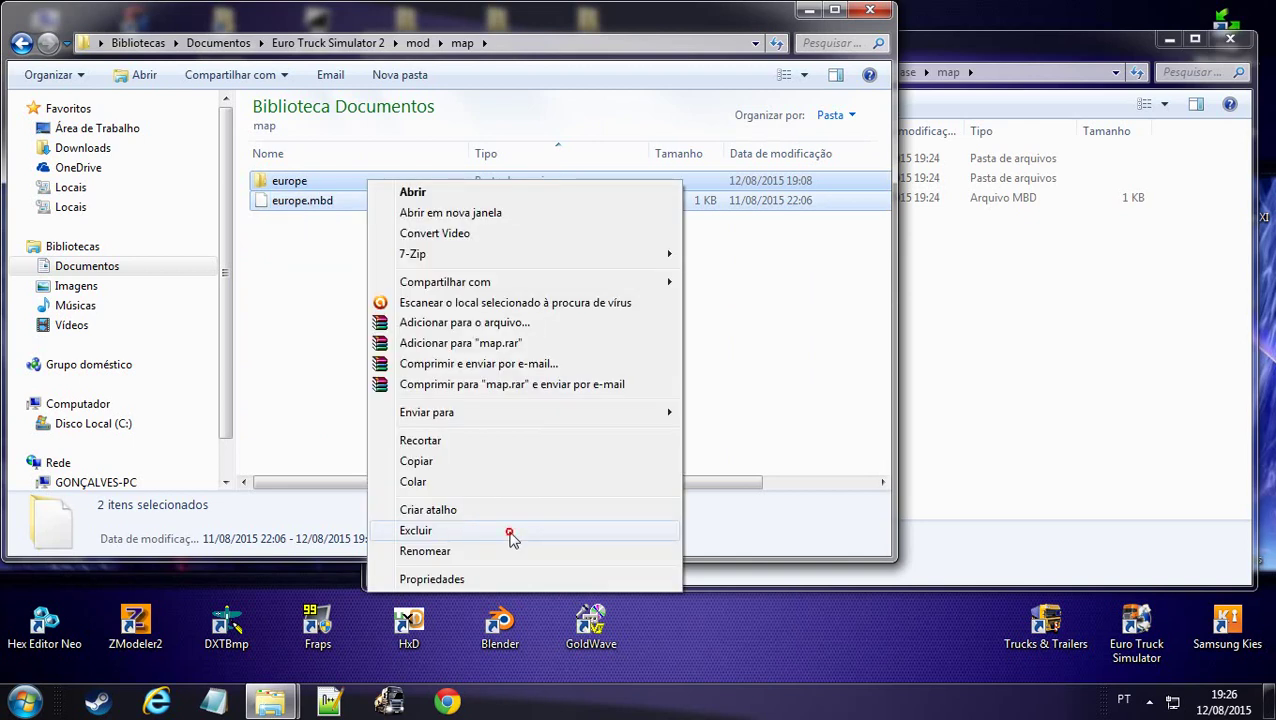
click(510, 537)
click(670, 374)
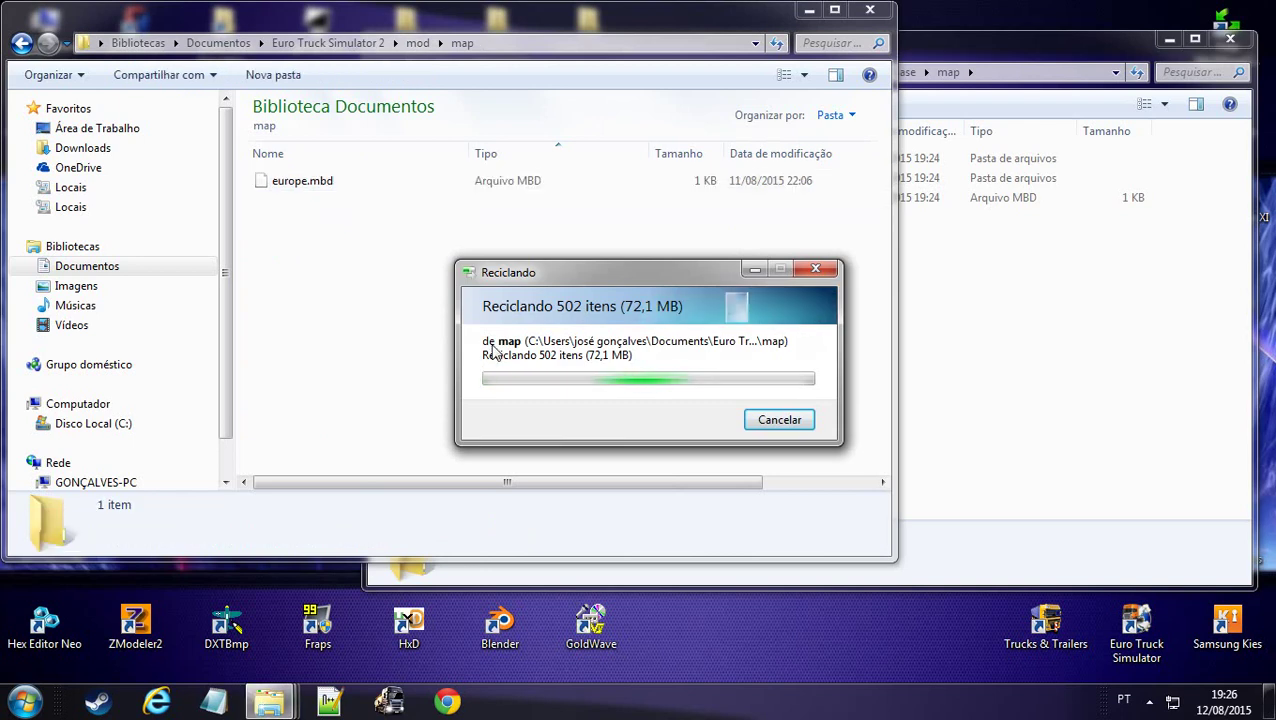
right_click(393, 236)
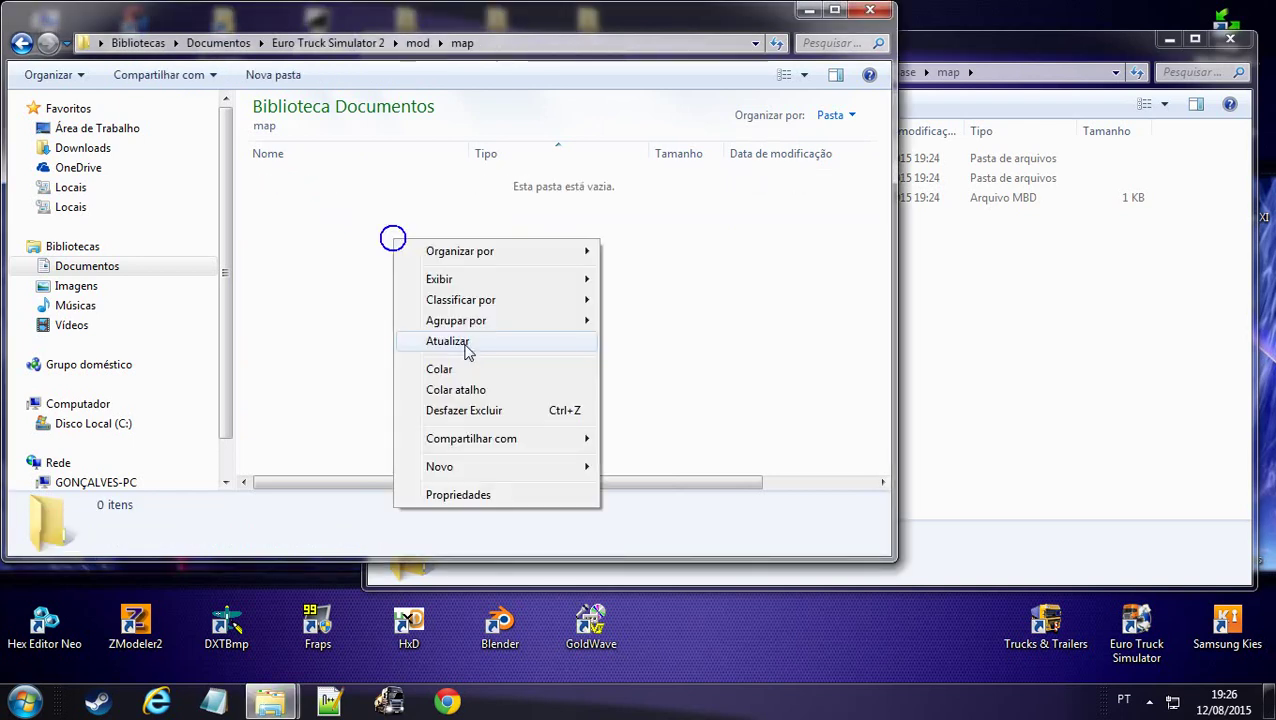
click(477, 362)
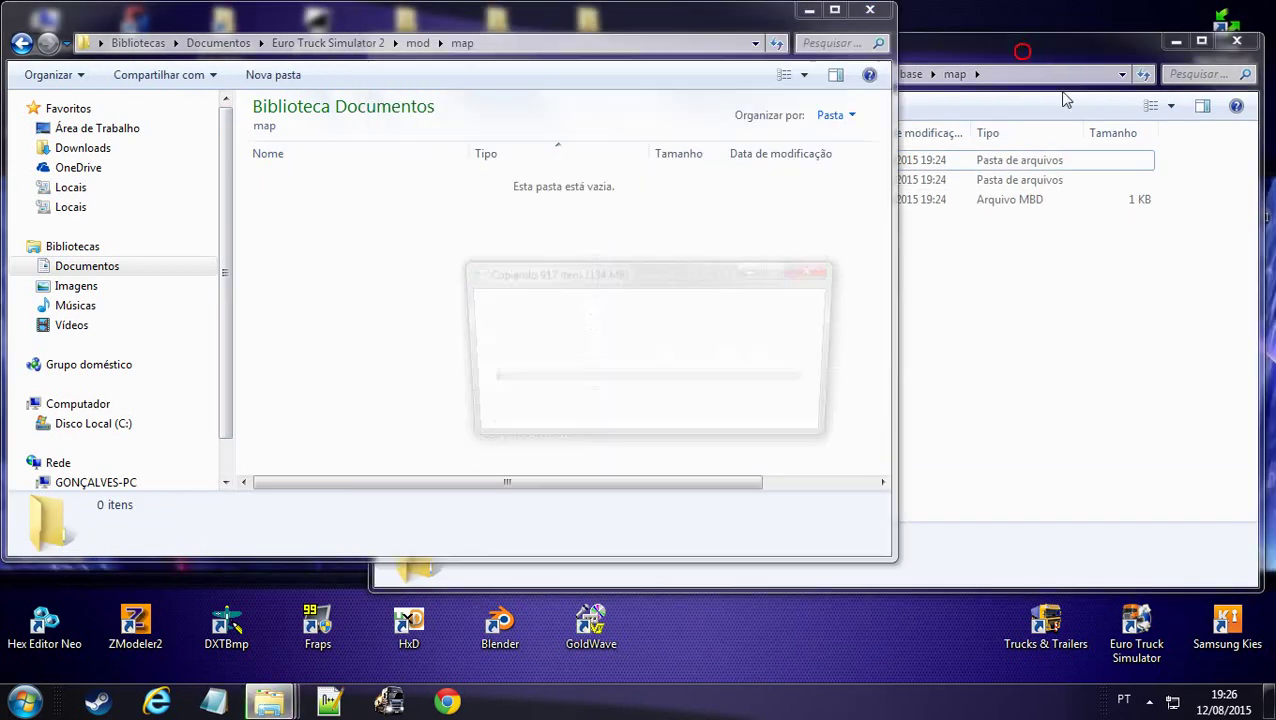
click(990, 290)
drag(953, 57, 959, 85)
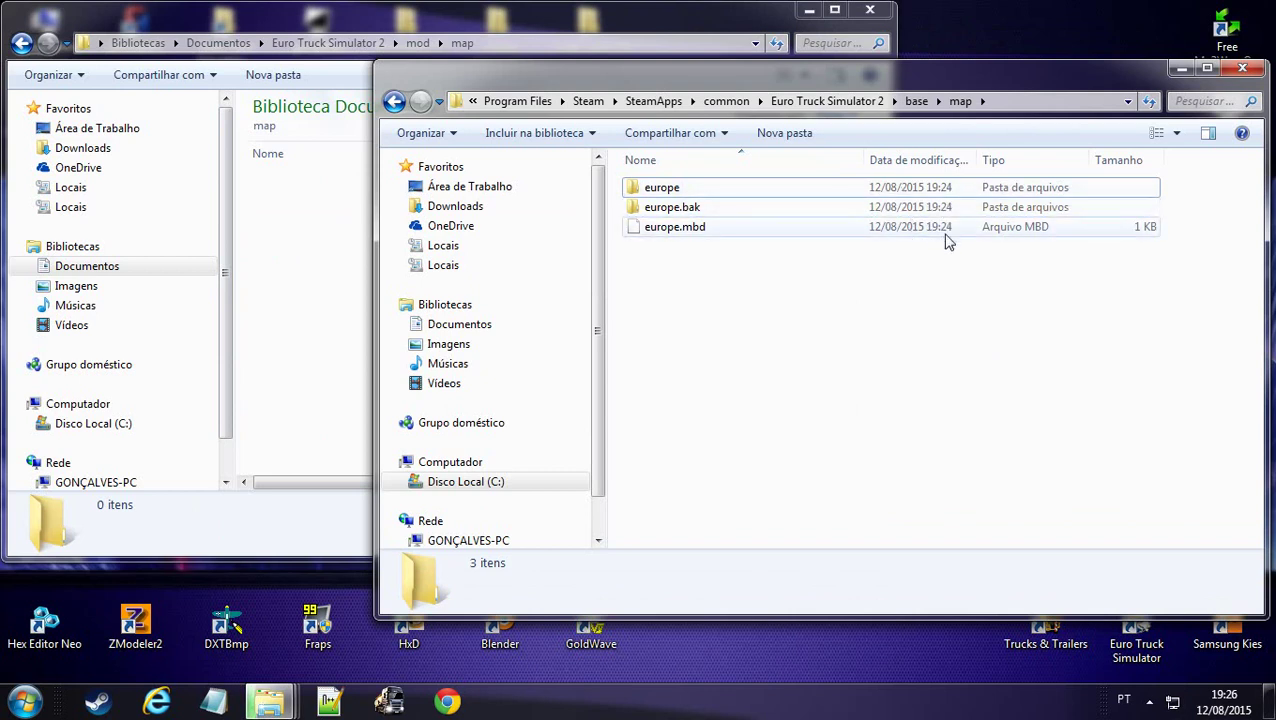
click(953, 294)
drag(992, 66, 1066, 184)
drag(889, 194, 1111, 196)
click(1052, 381)
drag(940, 237, 556, 205)
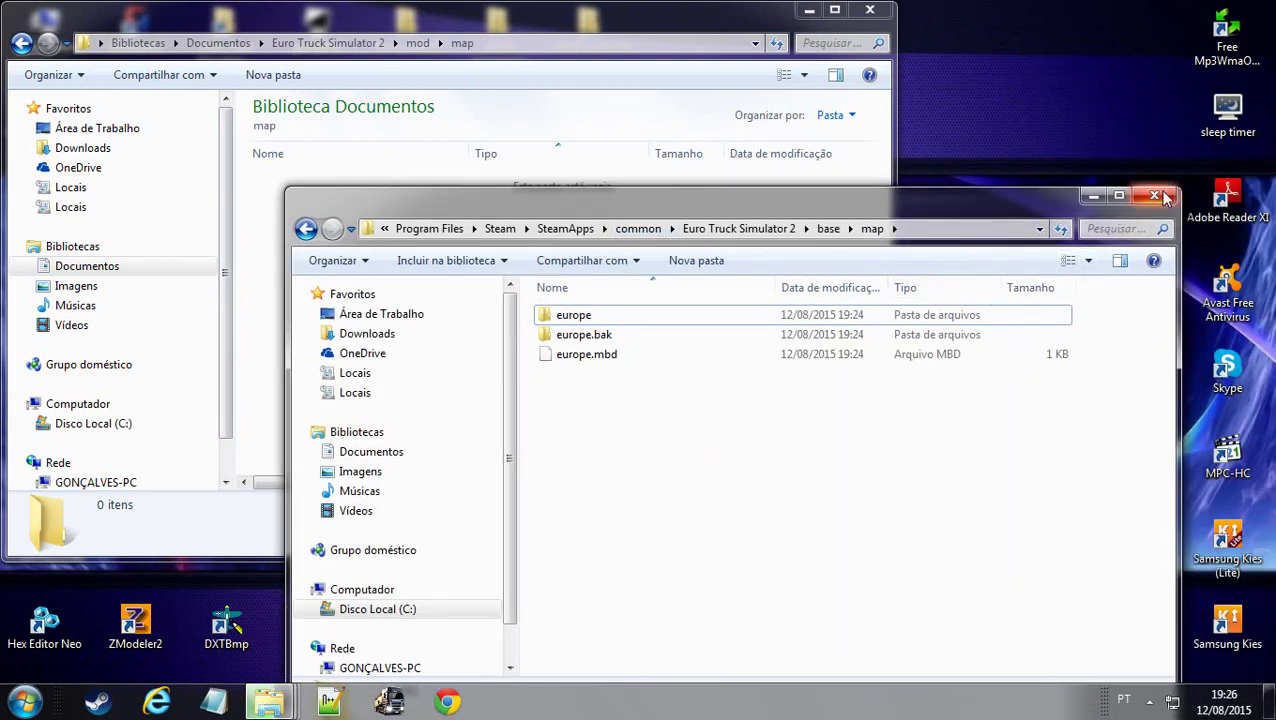
Paste the copied europe folder and europe.mbd file into the empty mod\map folder, with the base\map window closed, and refresh the listing
click(1158, 192)
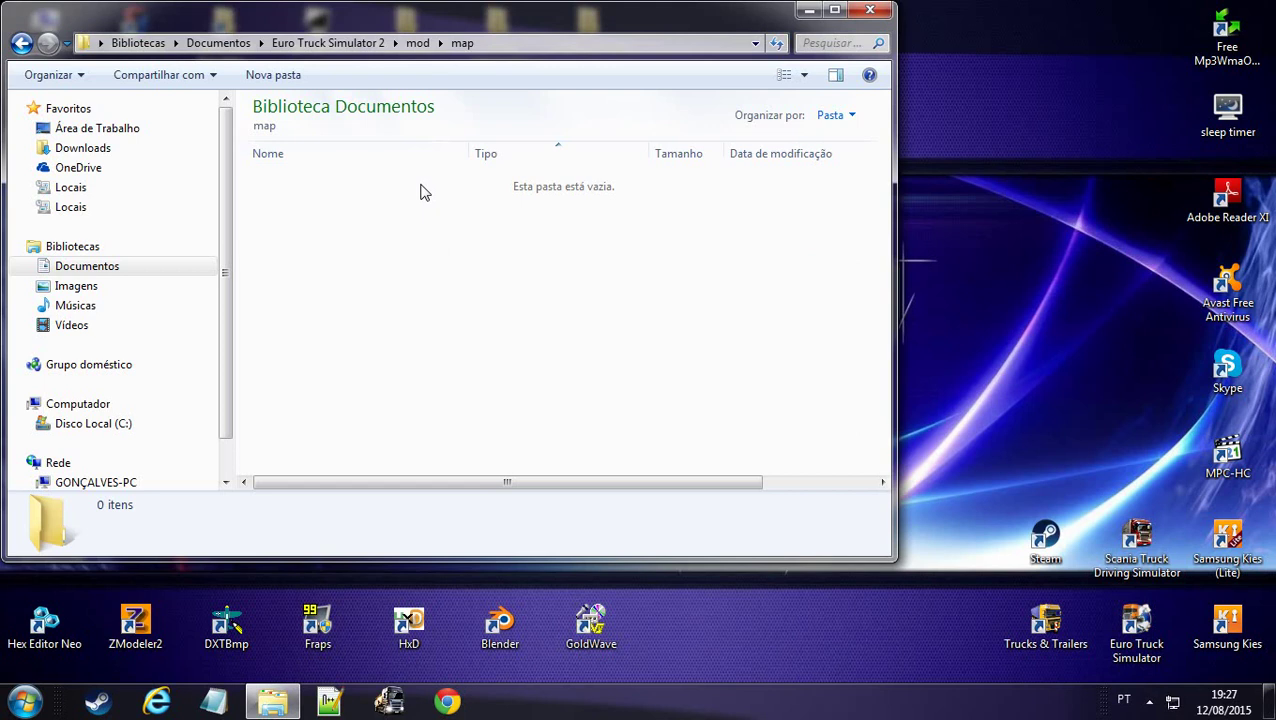
right_click(430, 270)
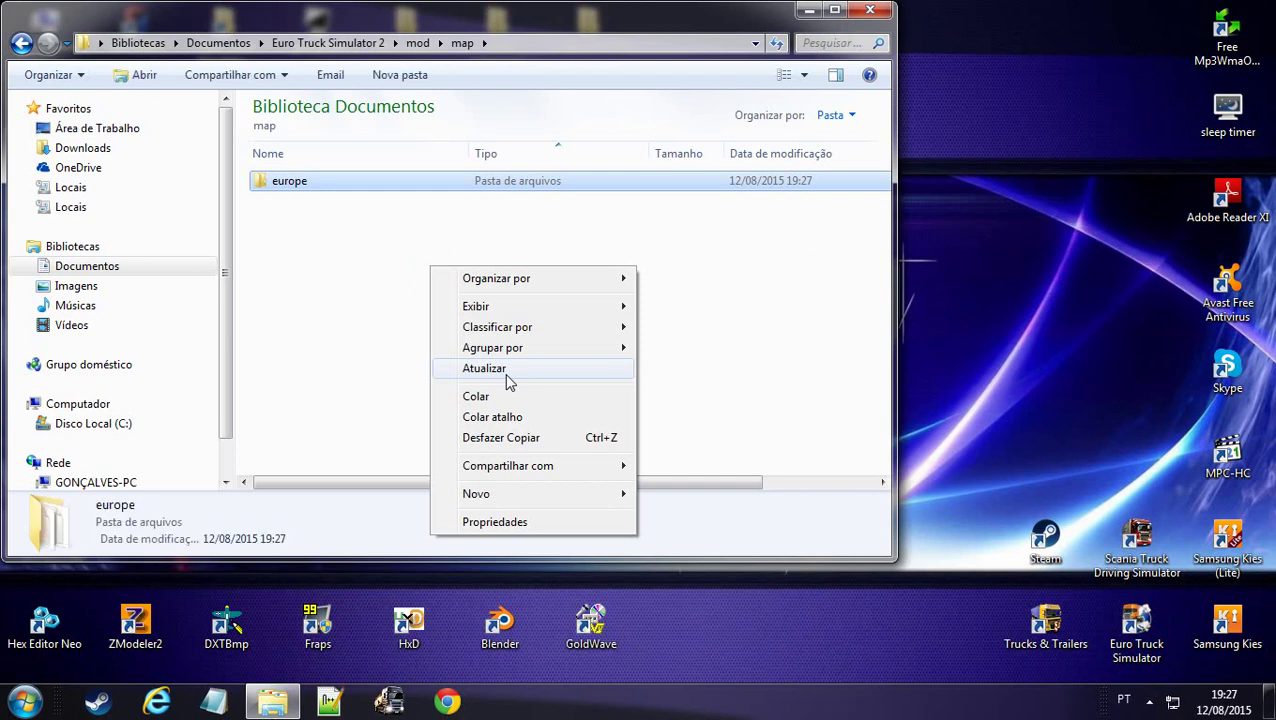
click(505, 372)
click(428, 287)
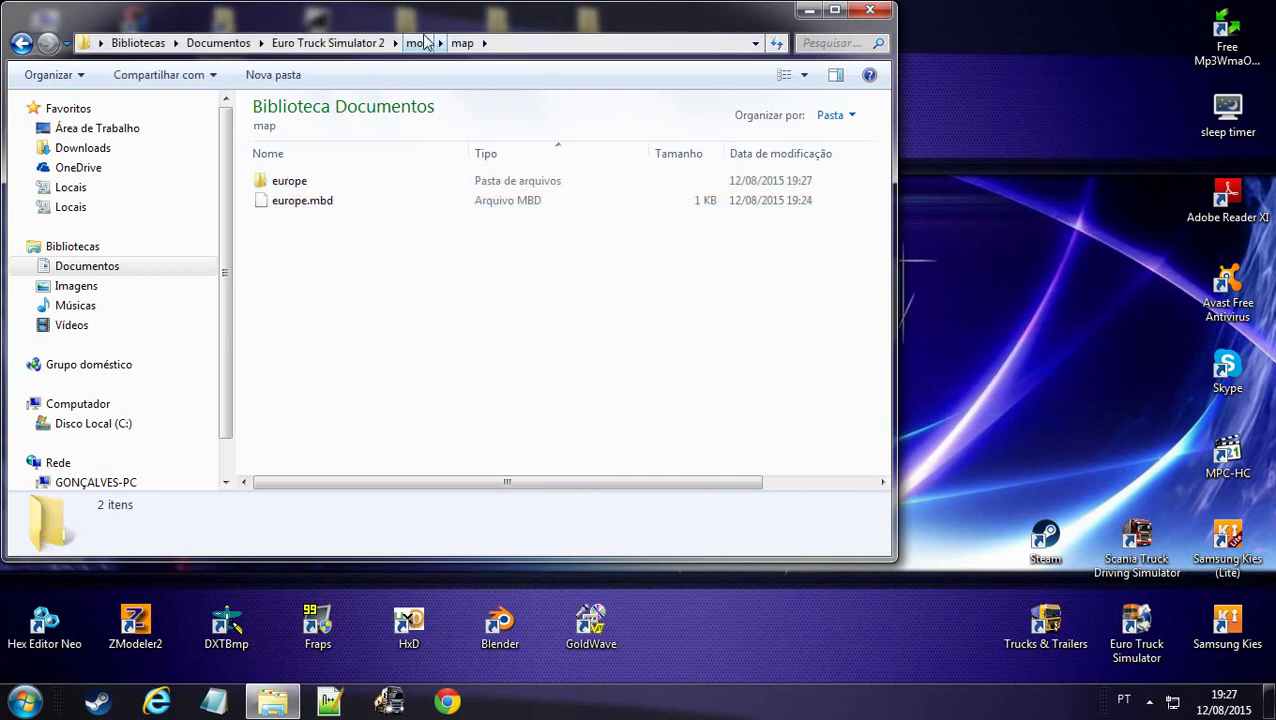
Go up to the mod folder and copy the name of the mapa_teste file without changing it
drag(432, 22, 467, 22)
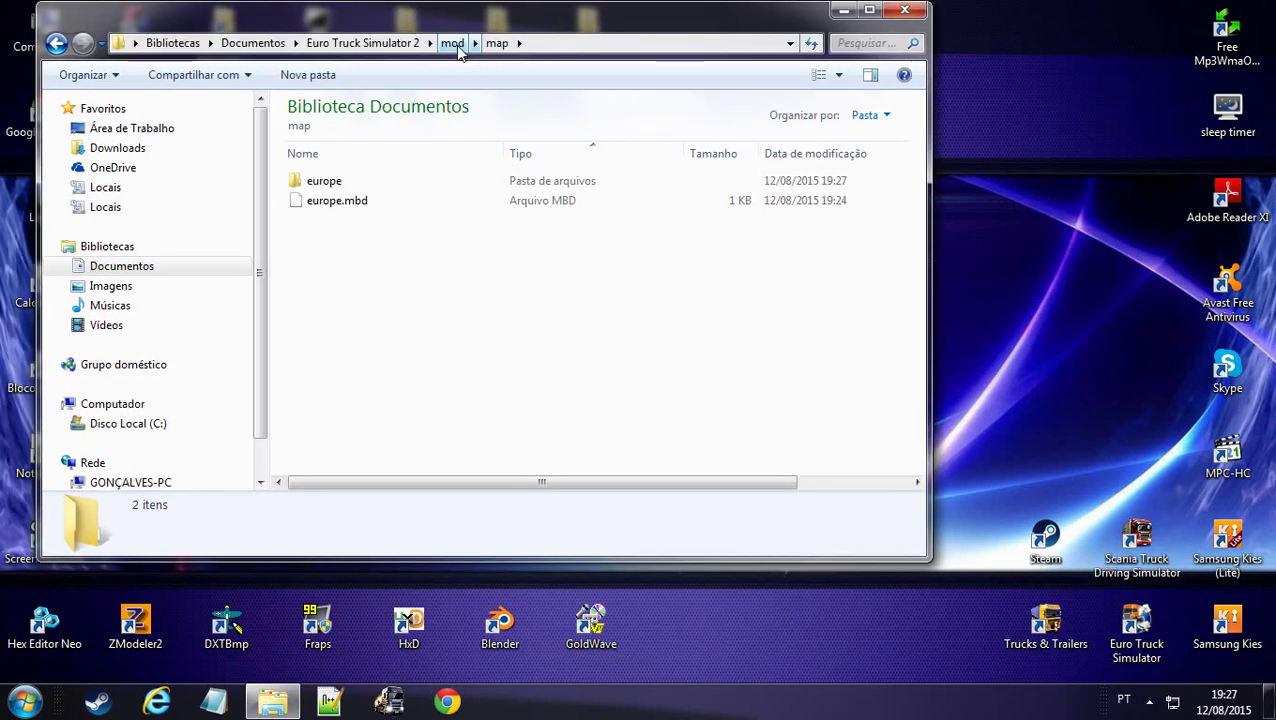
click(448, 45)
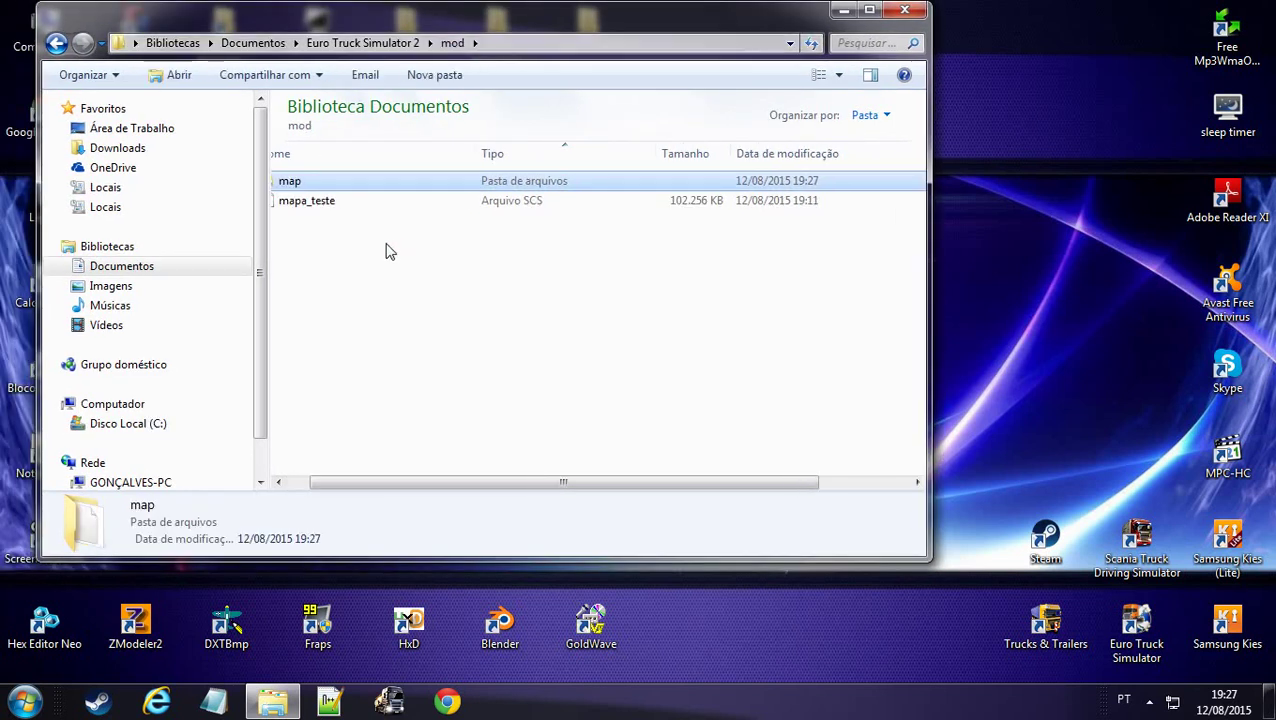
right_click(336, 203)
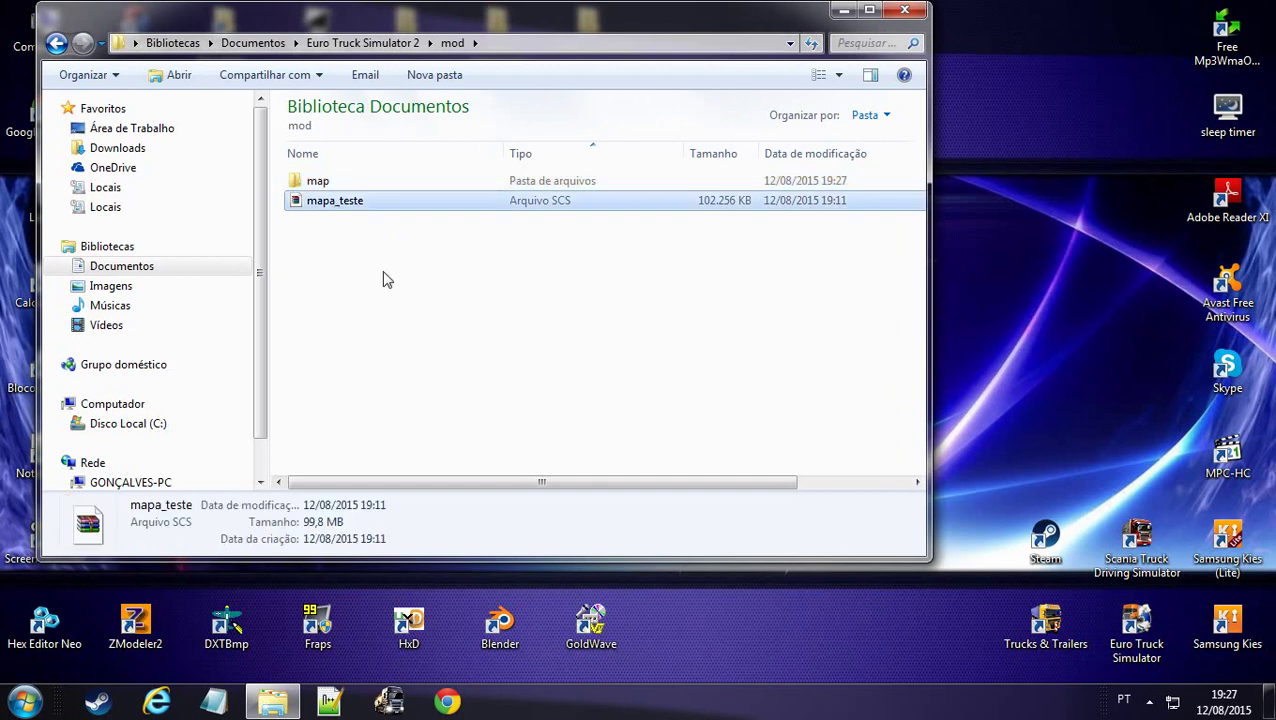
click(452, 611)
key(ctrl+c)
right_click(342, 203)
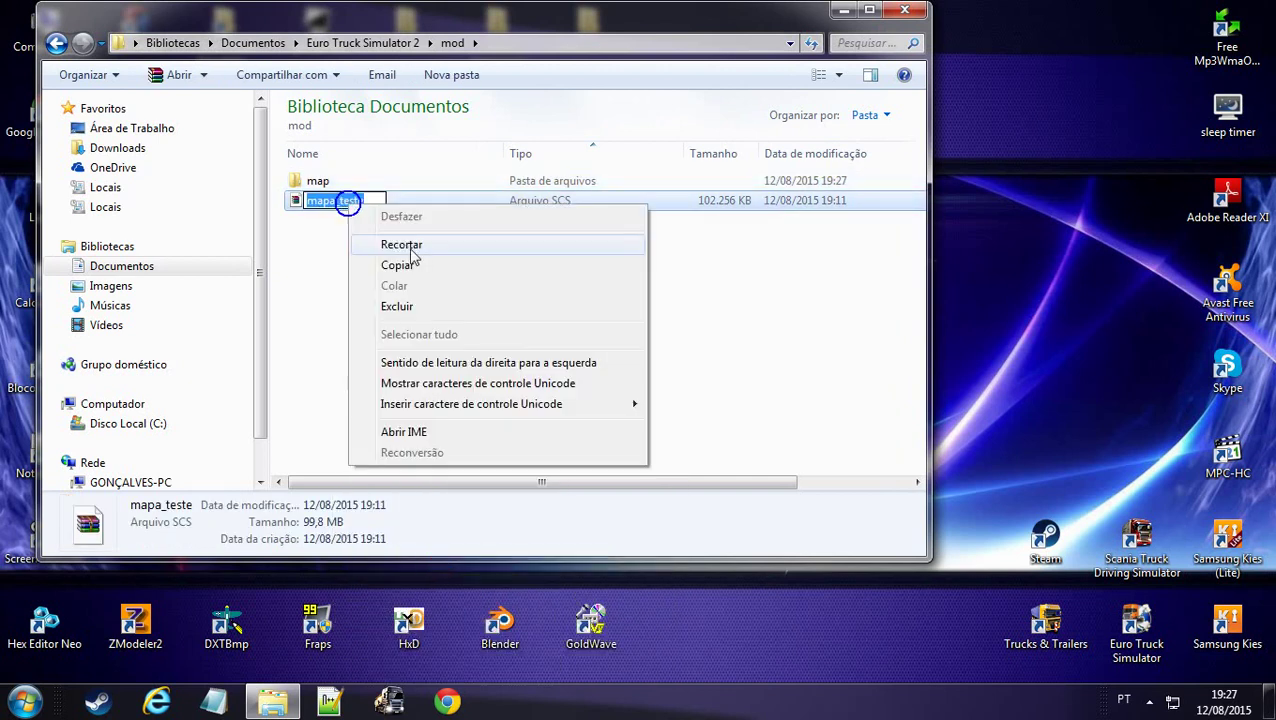
click(397, 265)
click(461, 285)
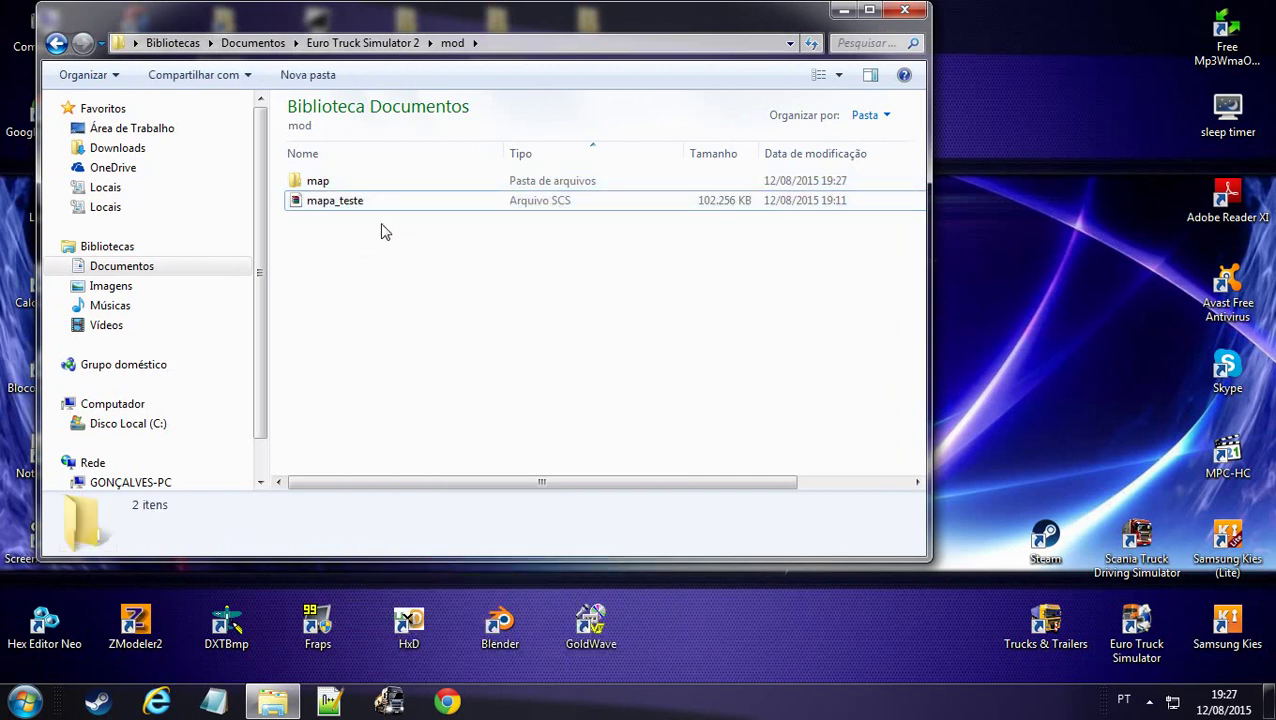
Start adding the map folder to a WinRAR archive, with the ZIP format and the Armazenar compression method
click(310, 185)
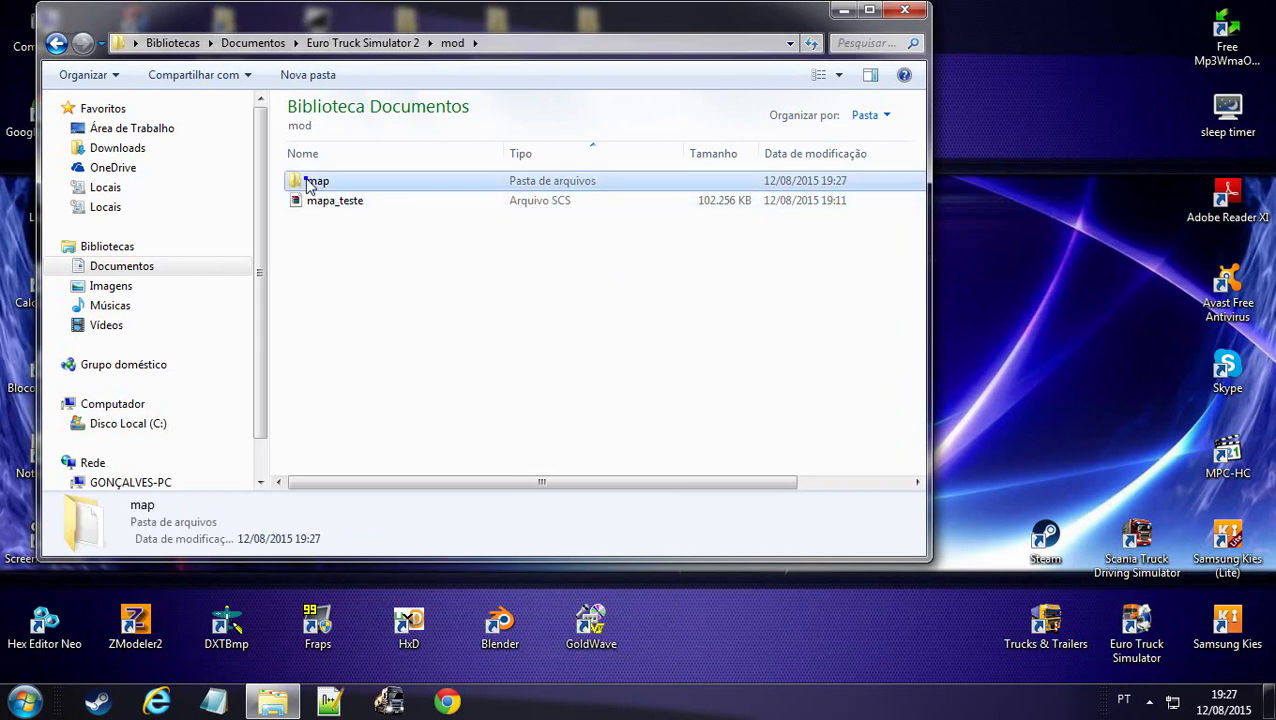
right_click(310, 185)
click(425, 350)
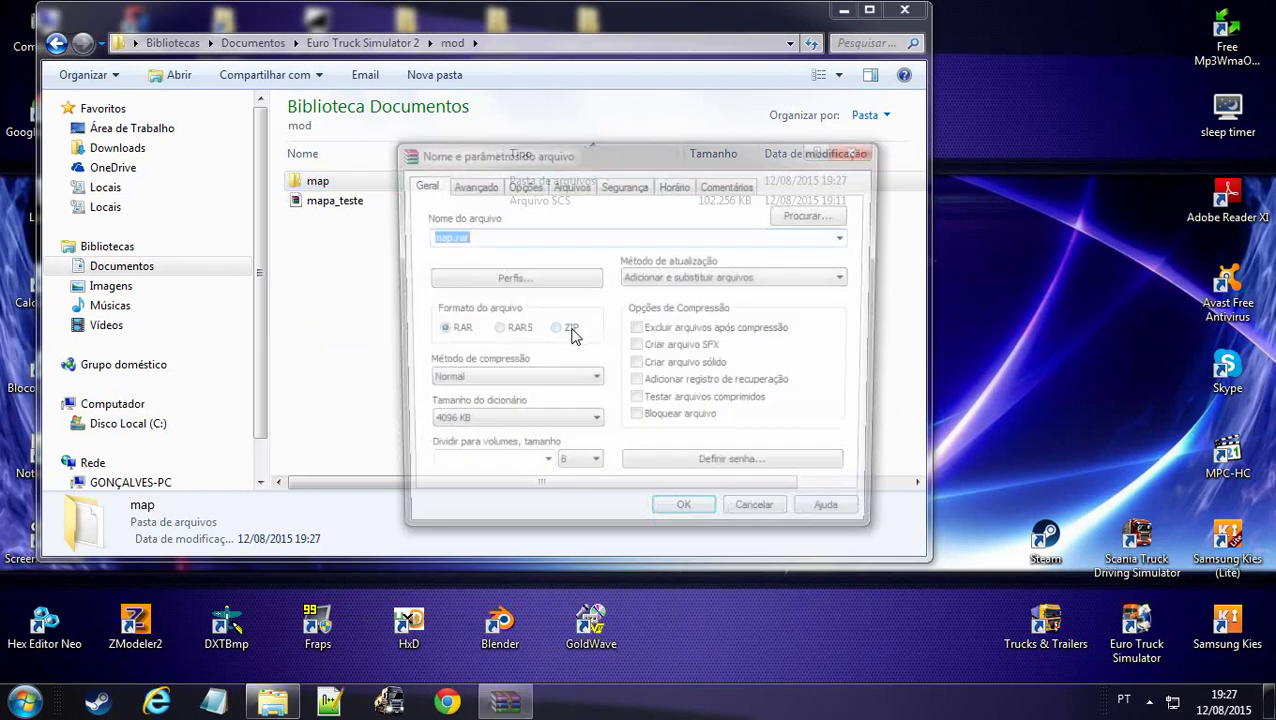
click(553, 331)
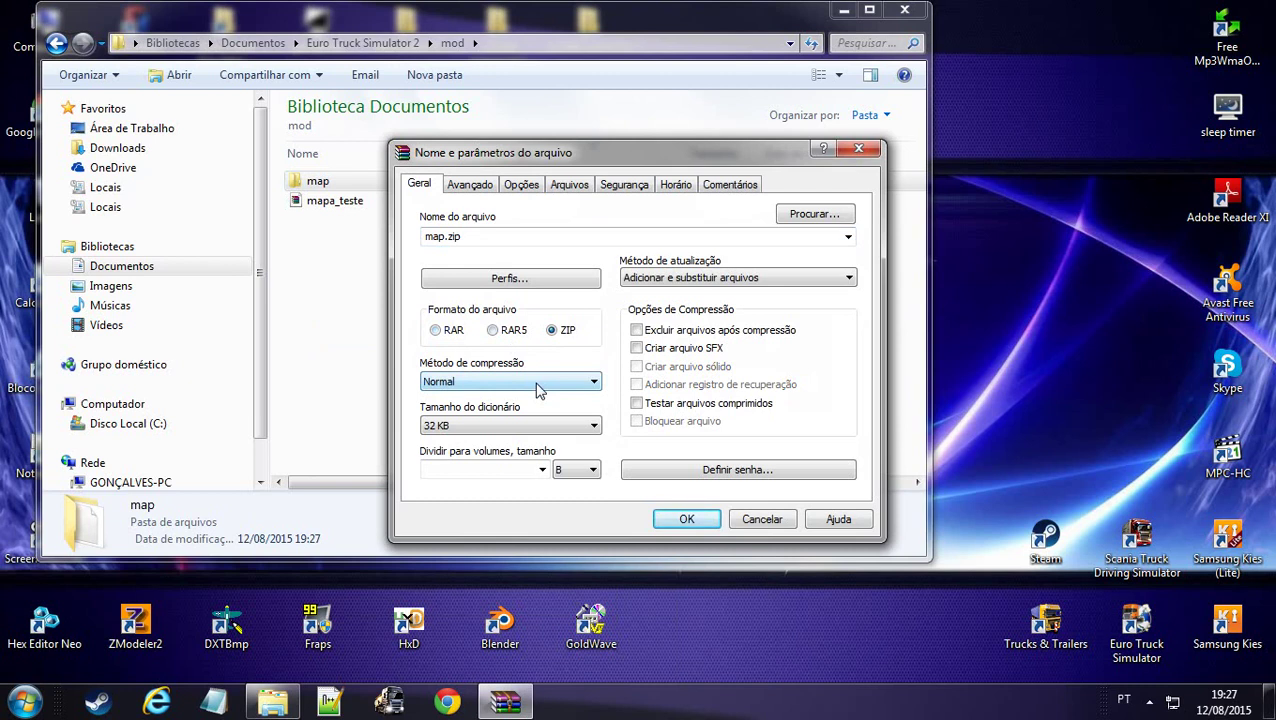
click(537, 389)
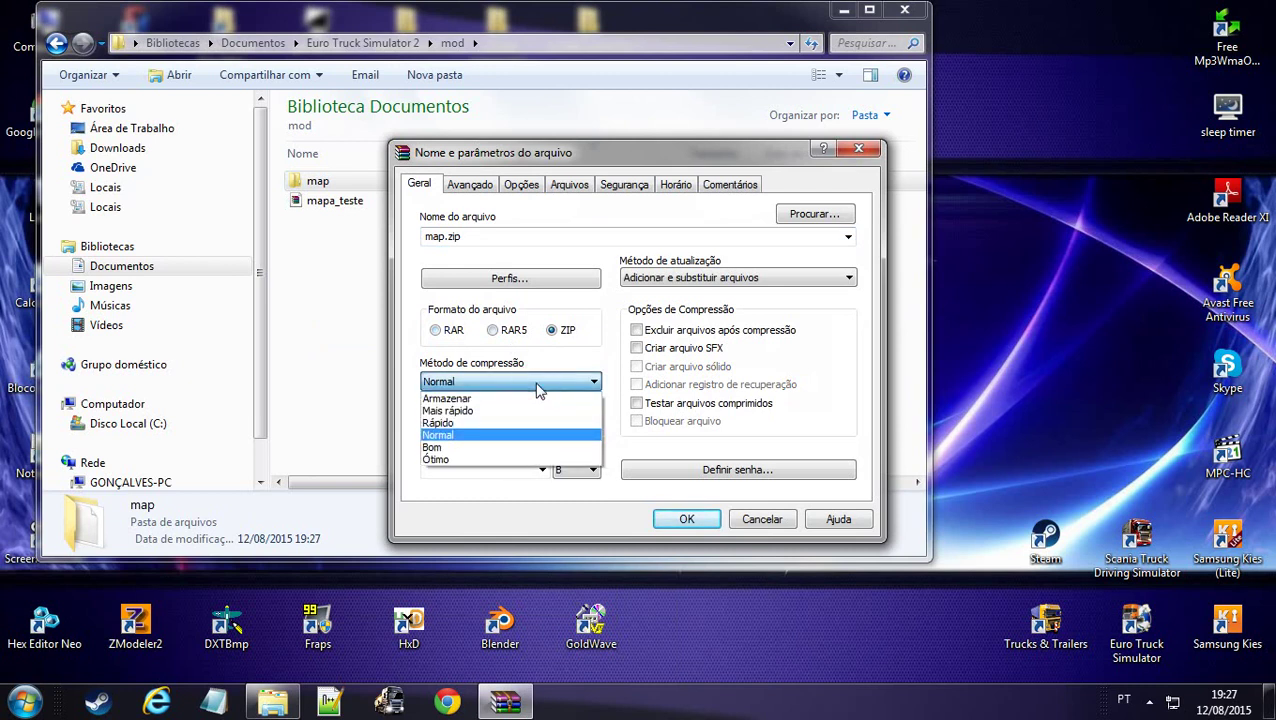
click(537, 388)
click(533, 384)
click(521, 397)
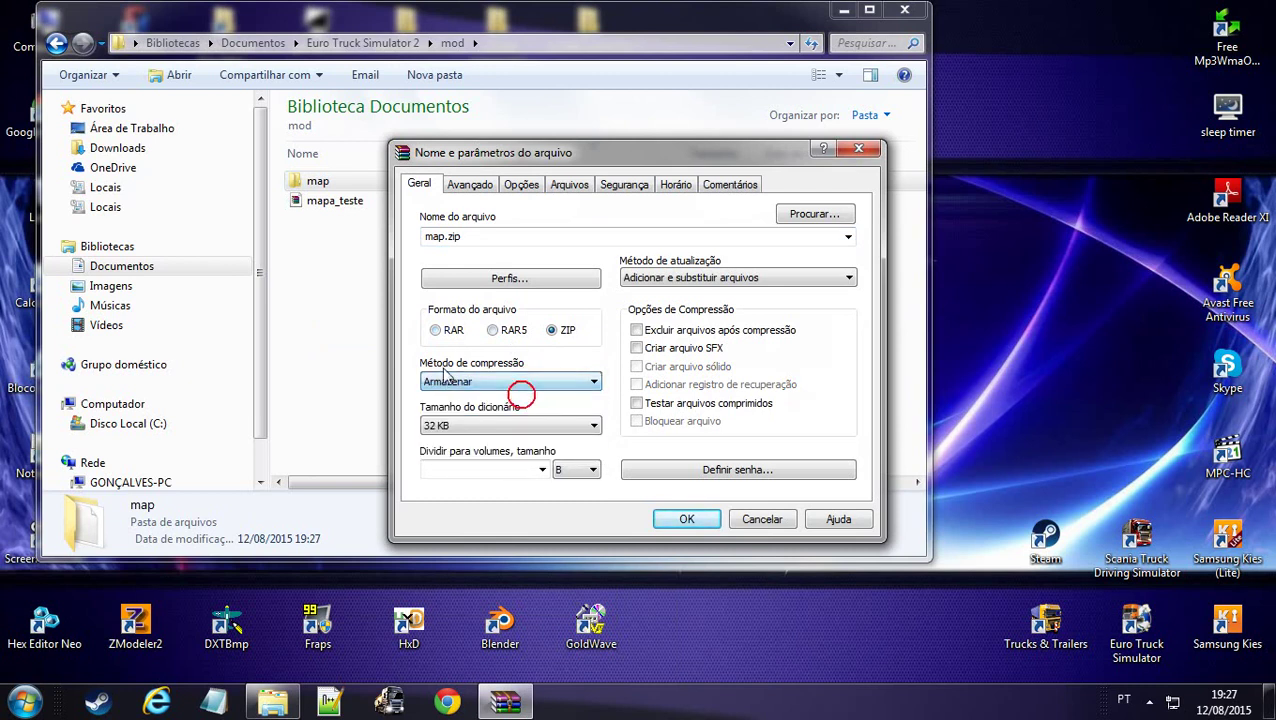
Name the archive mapa_teste.scs, update the existing file with the map folder, and close the mod folder window
double_click(456, 236)
right_click(454, 238)
click(518, 319)
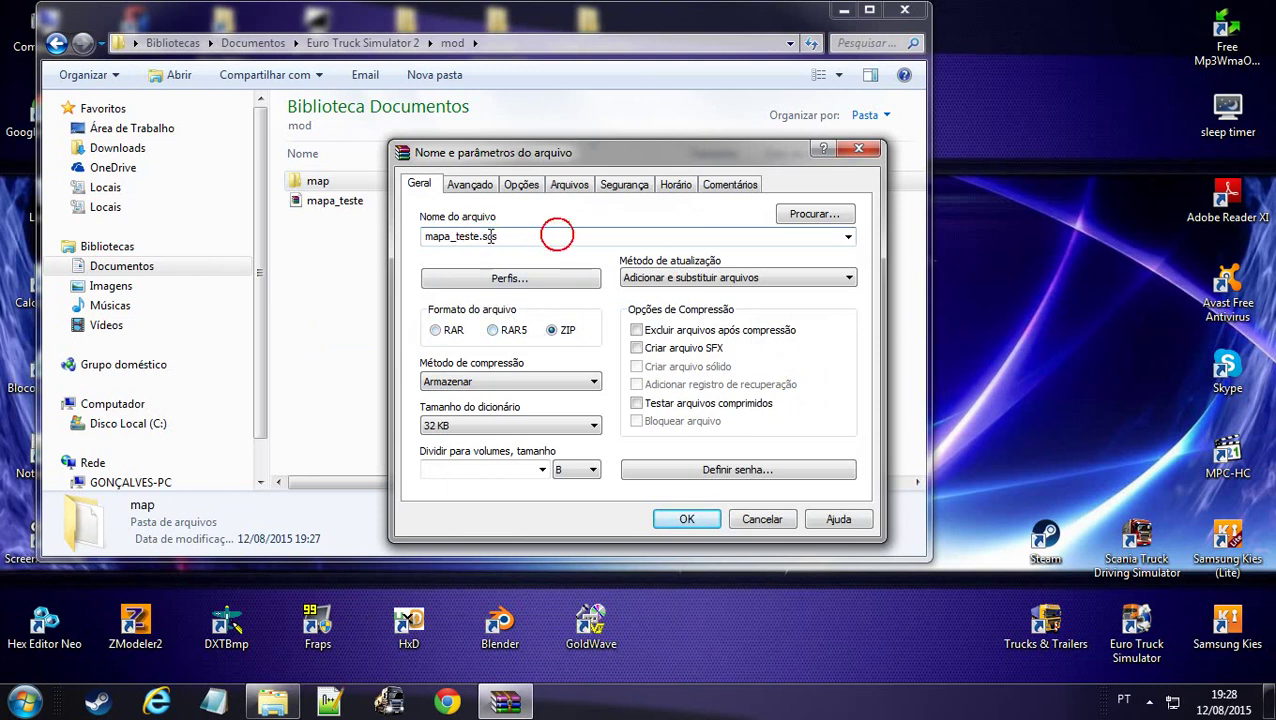
drag(479, 236, 529, 238)
click(529, 238)
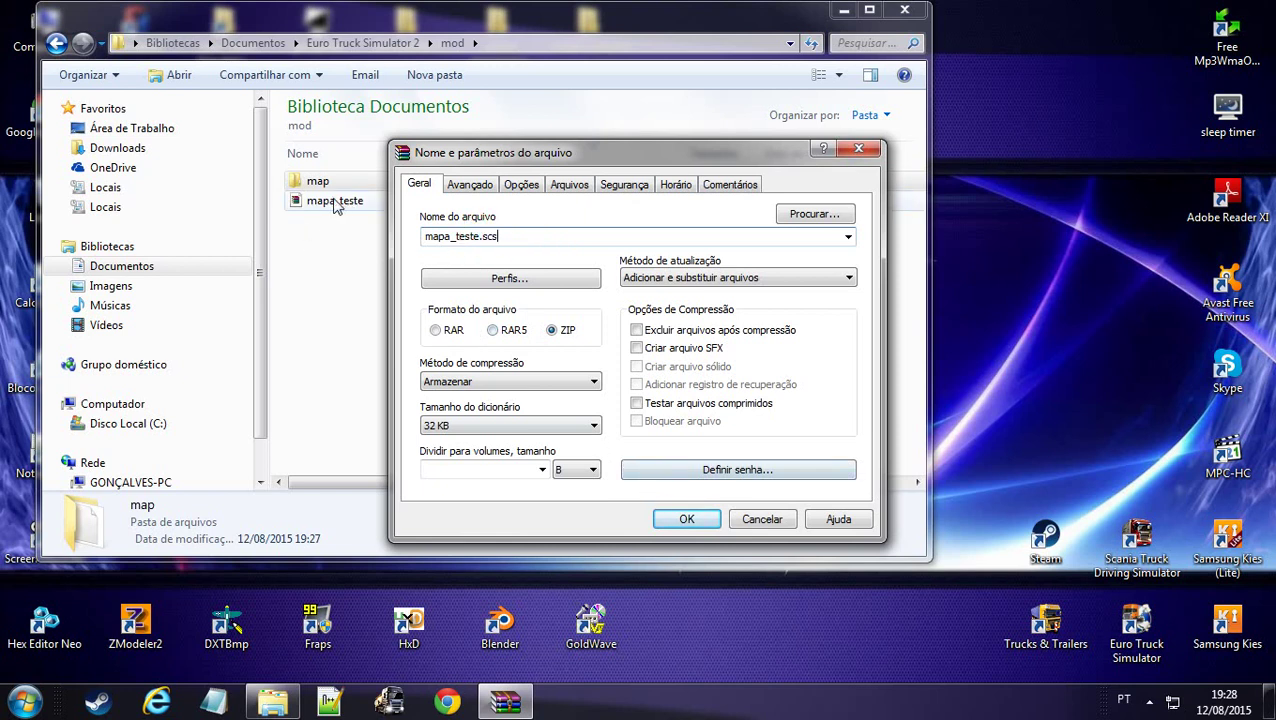
click(683, 519)
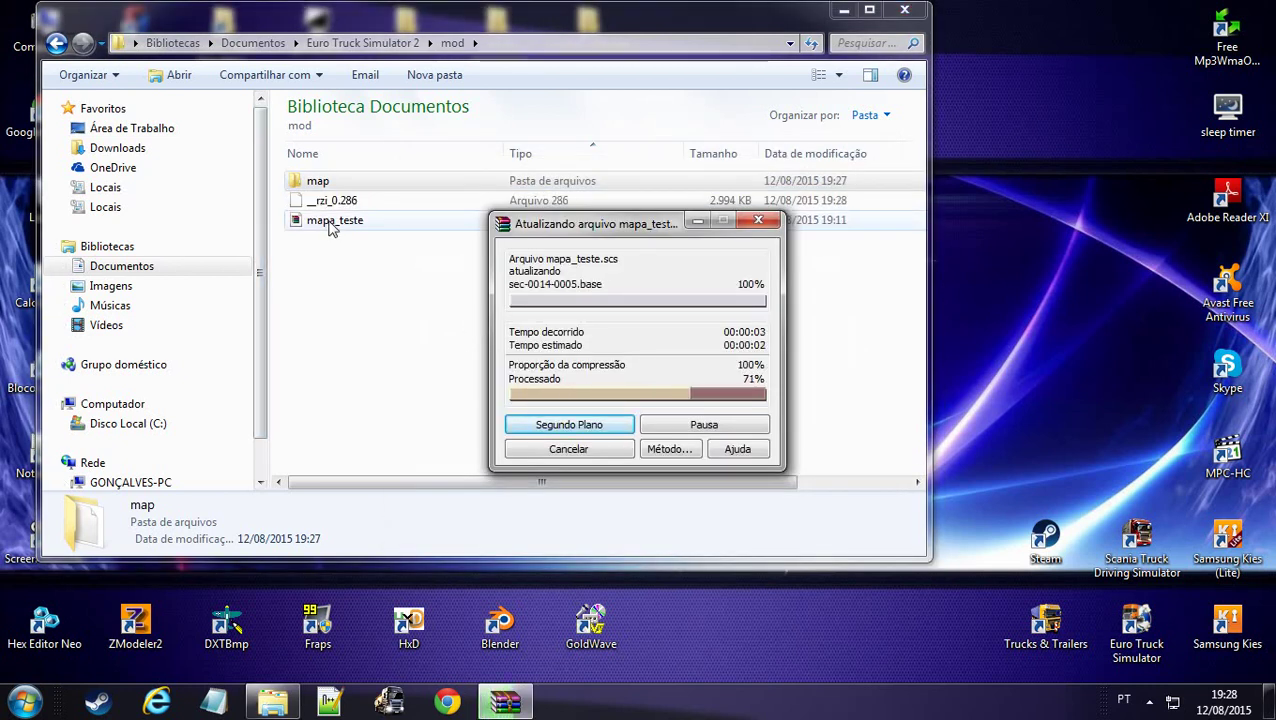
click(365, 256)
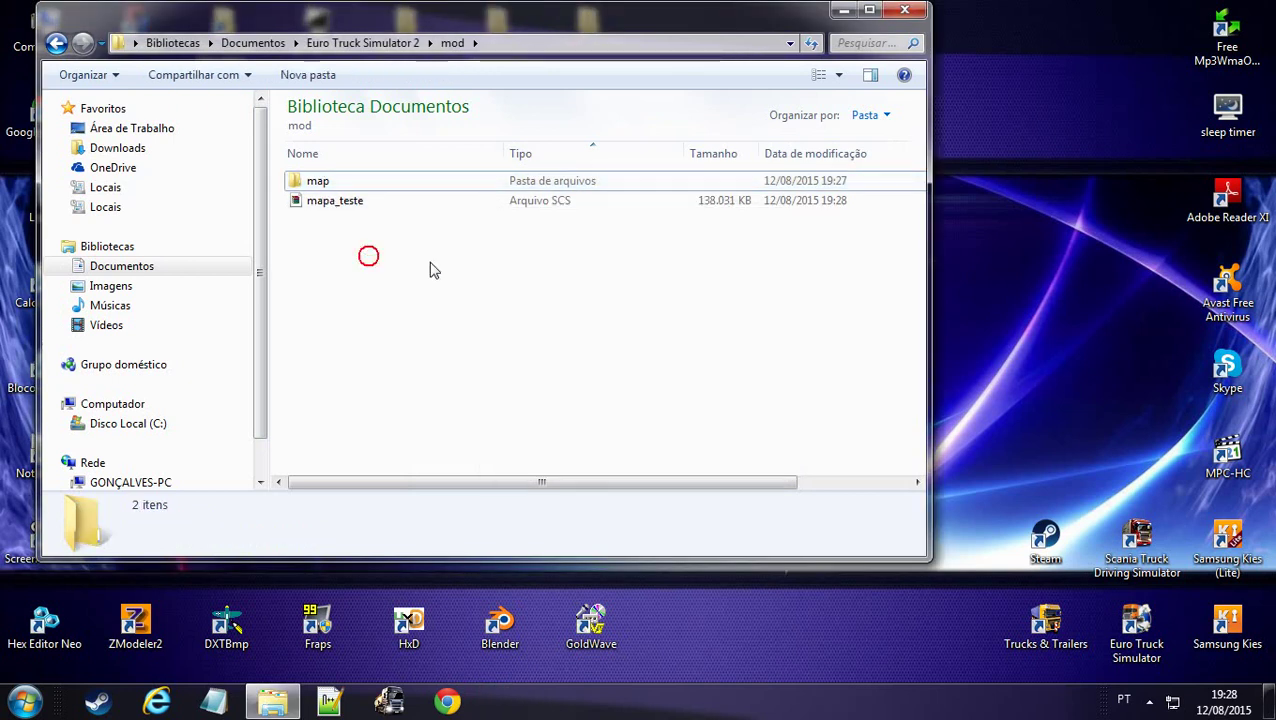
click(905, 11)
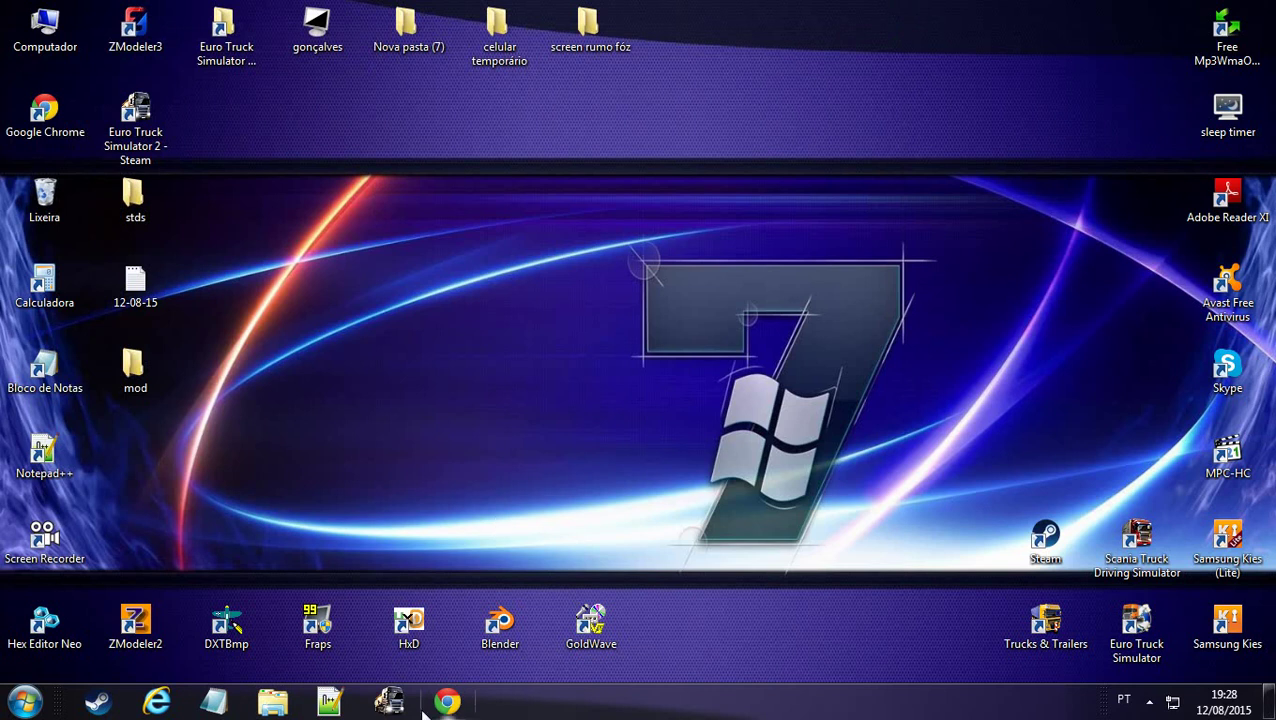
Launch Euro Truck Simulator 2 and open the map editor through the game's console
double_click(429, 612)
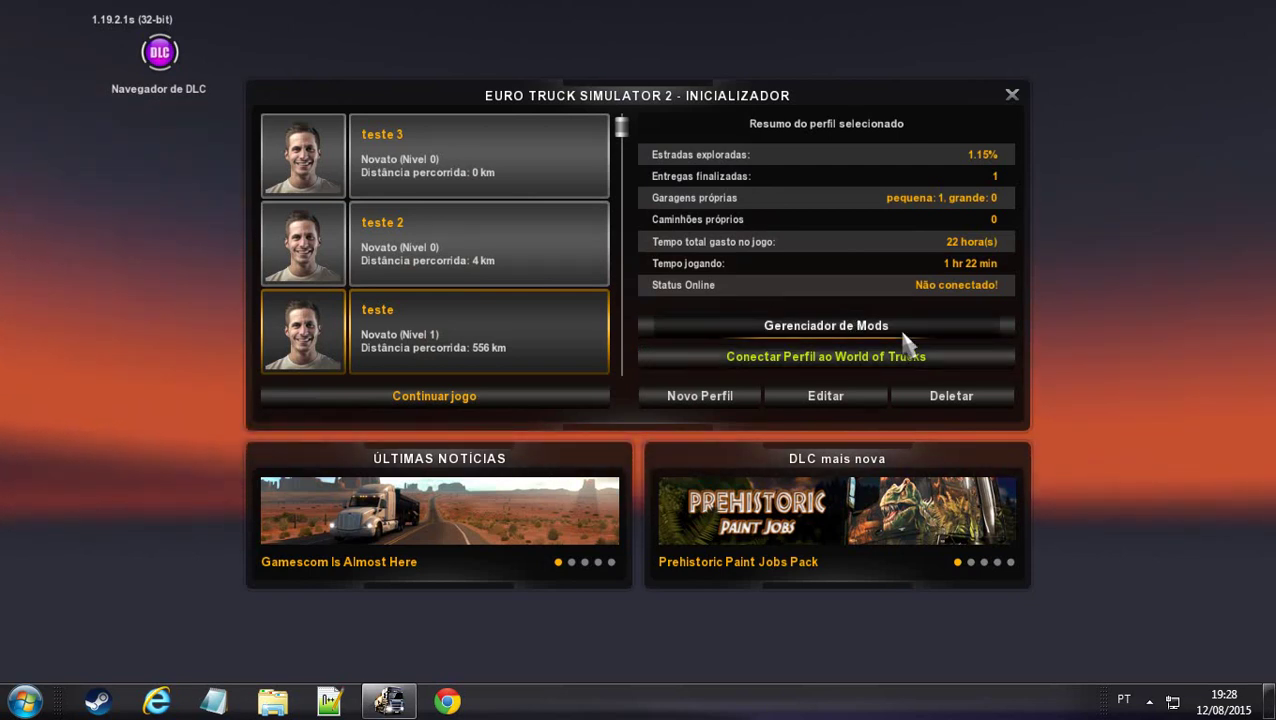
key(grave)
text(exit)
key(Return)
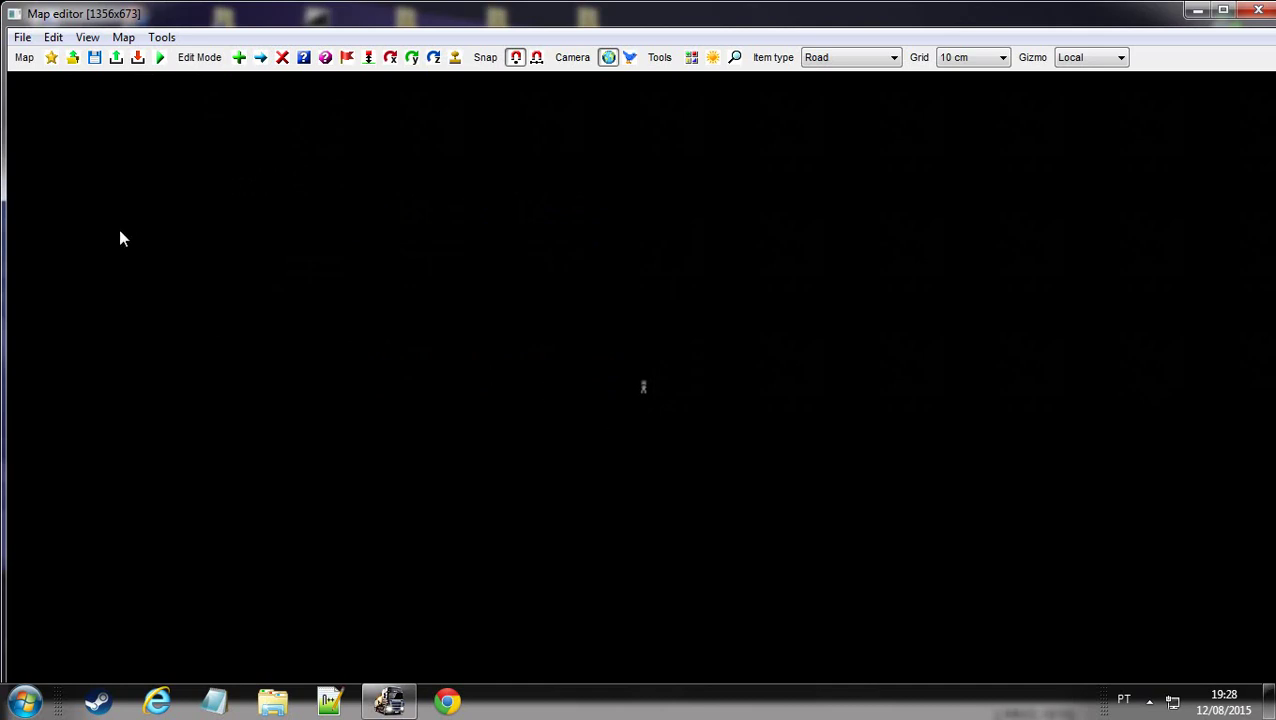
Open europe.mbd from the /map folder in the map editor
click(74, 62)
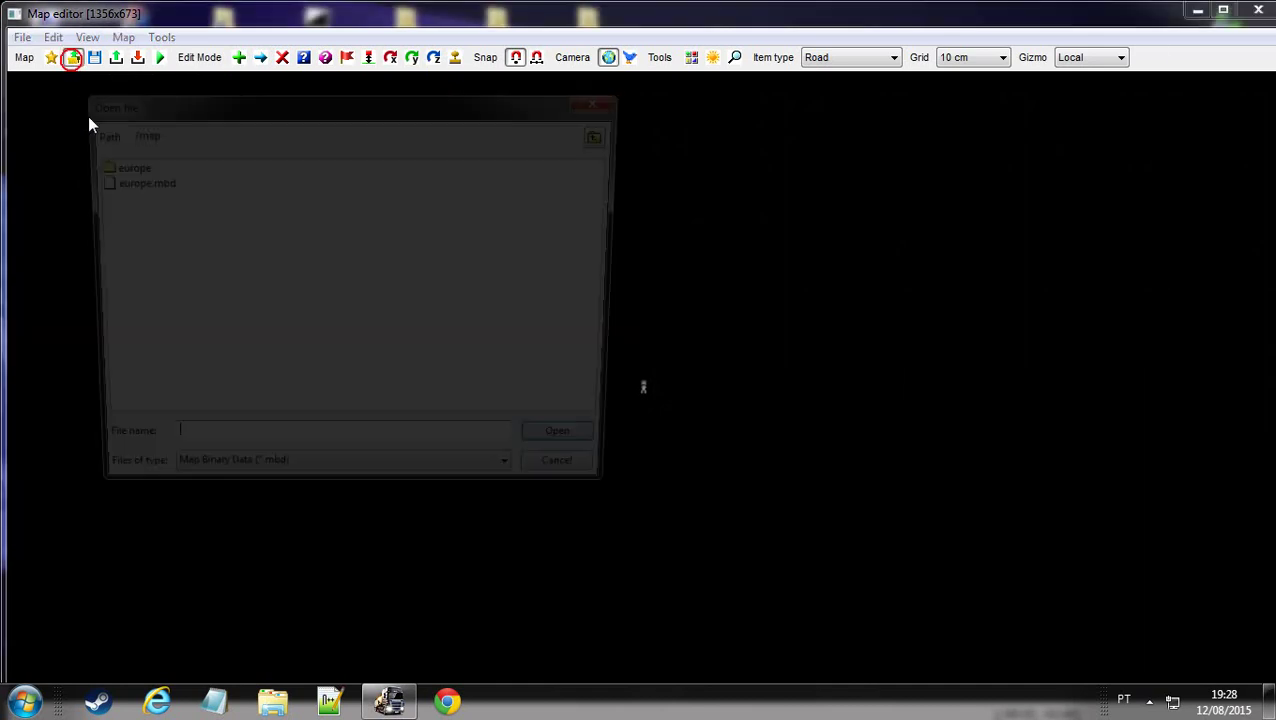
click(133, 181)
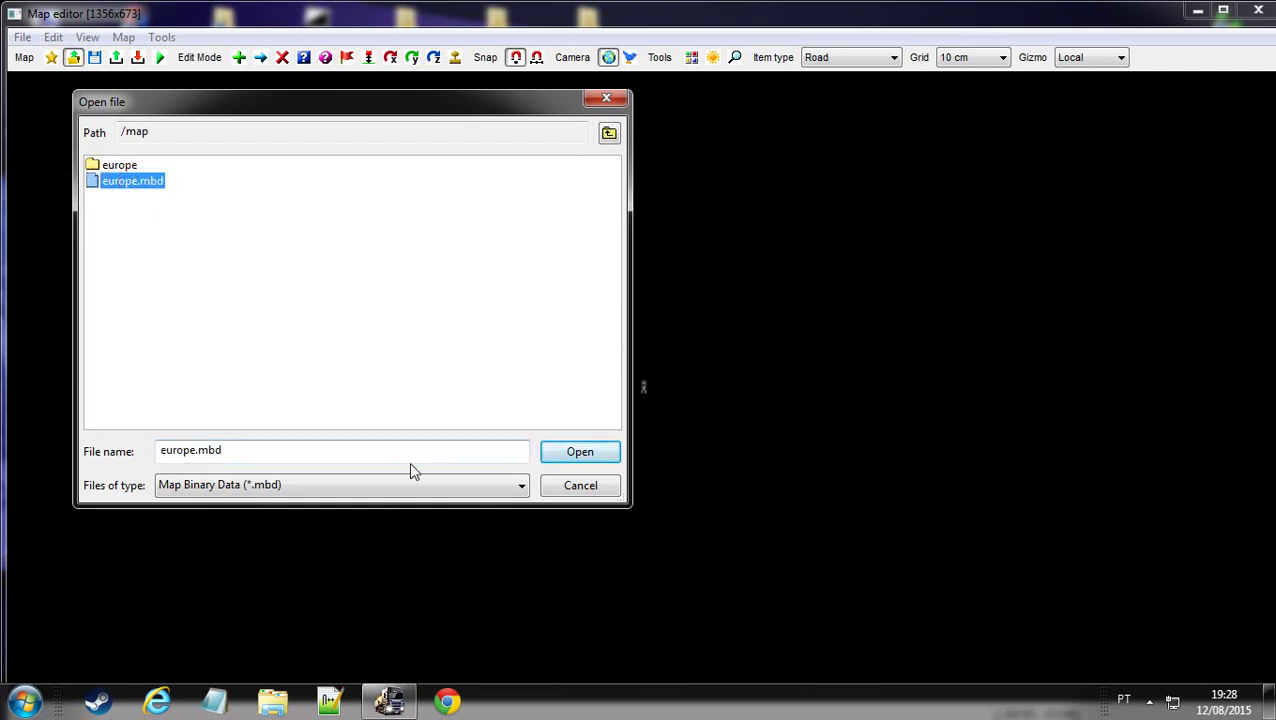
click(579, 455)
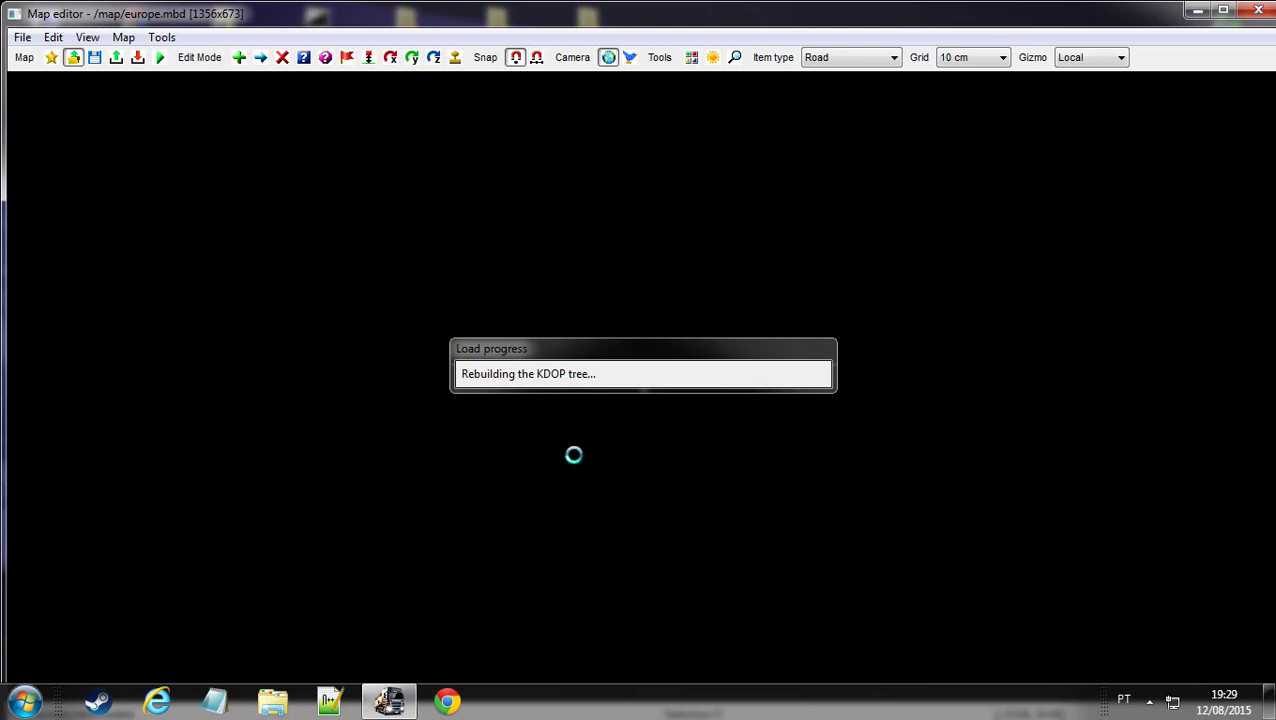
Place seven building/germany/pref_4s_far.pmd models inside the western half of the road loop near Düsseldorf
right_drag(660, 318, 631, 380)
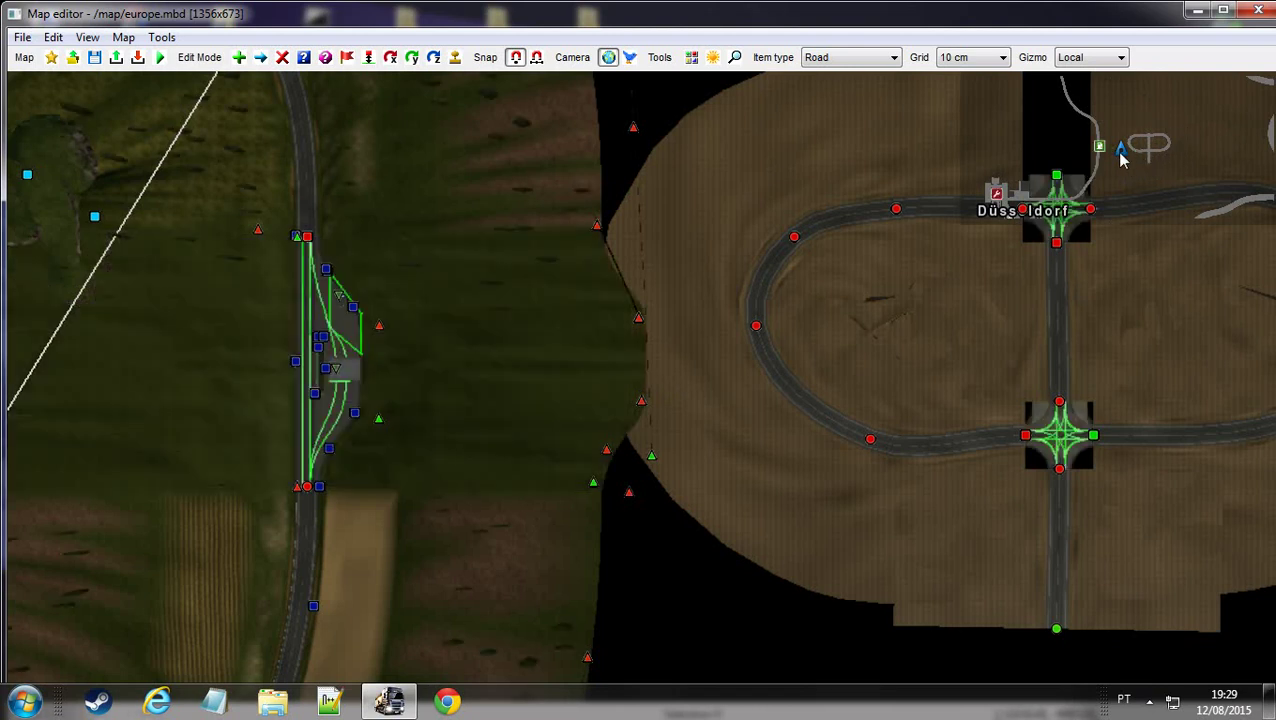
right_drag(1067, 350, 796, 353)
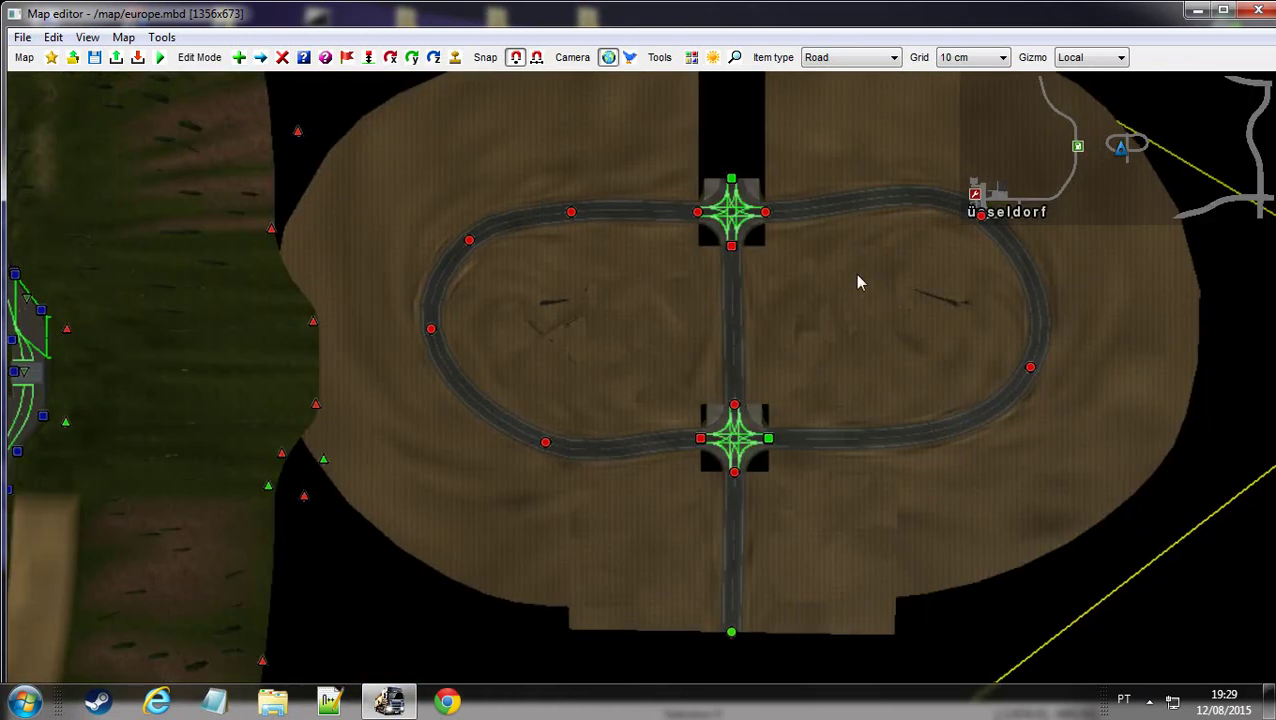
middle_drag(815, 251, 706, 285)
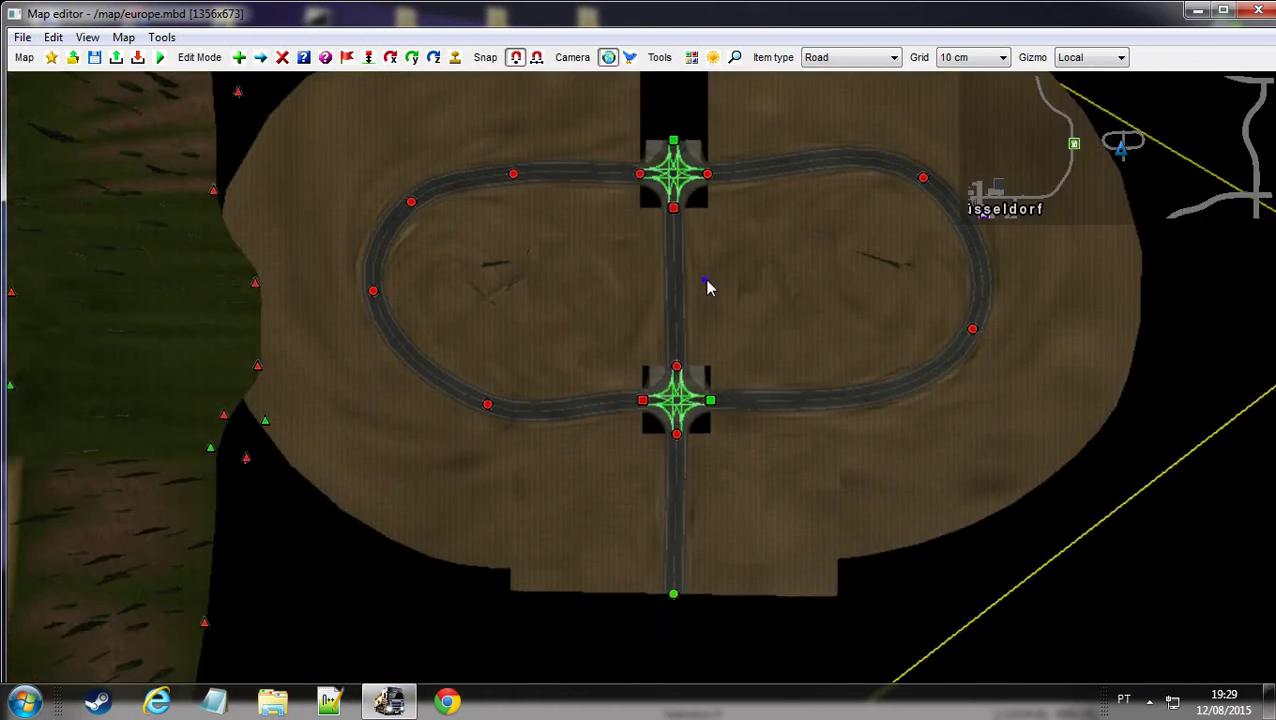
scroll(674, 428, down, 2)
middle_drag(674, 428, 709, 450)
scroll(806, 450, up, 3)
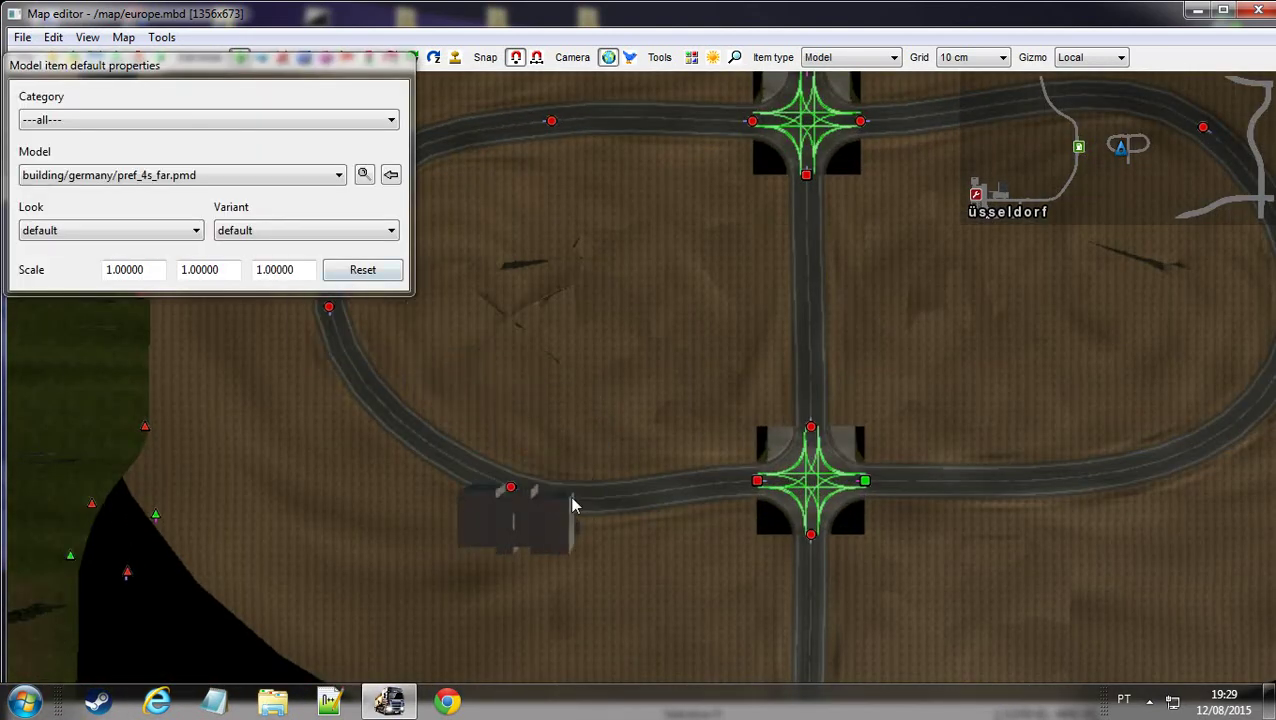
click(758, 360)
click(605, 396)
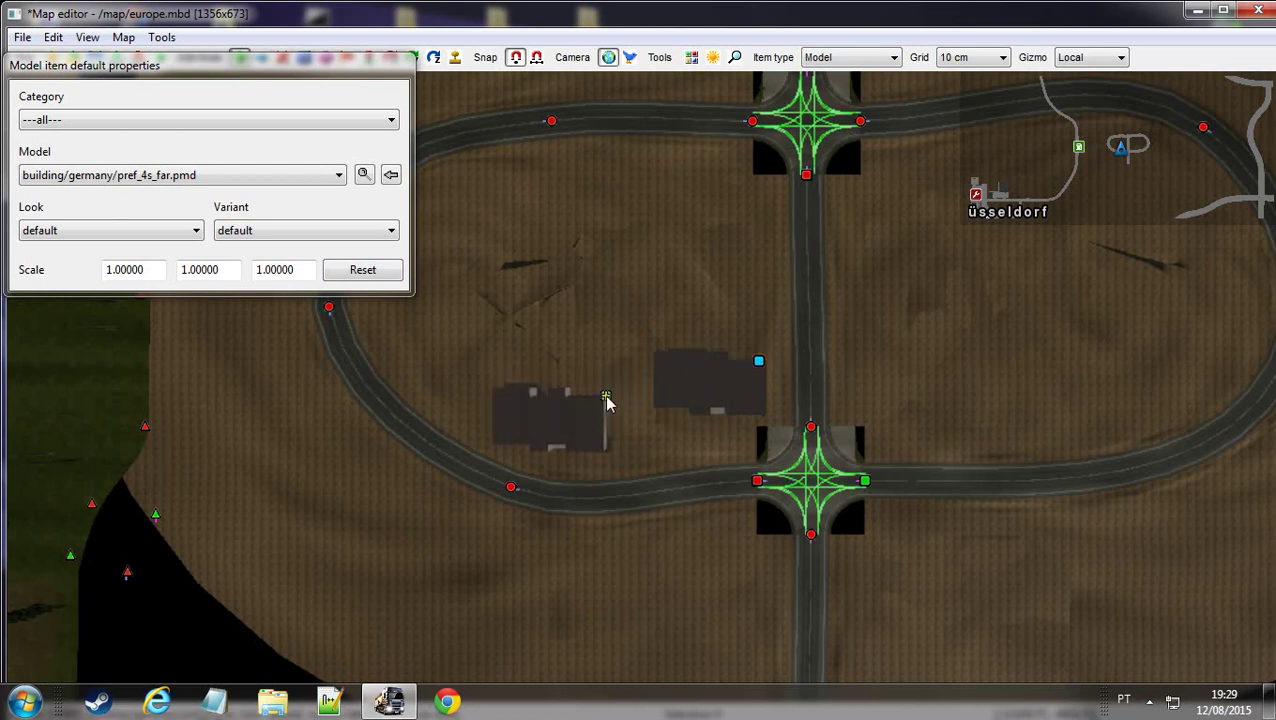
click(643, 243)
click(766, 234)
click(731, 175)
right_drag(538, 185, 658, 211)
key(d)
Place six more pref_4s_far.pmd buildings inside the eastern half of the road loop and leave model placement
click(836, 241)
click(968, 179)
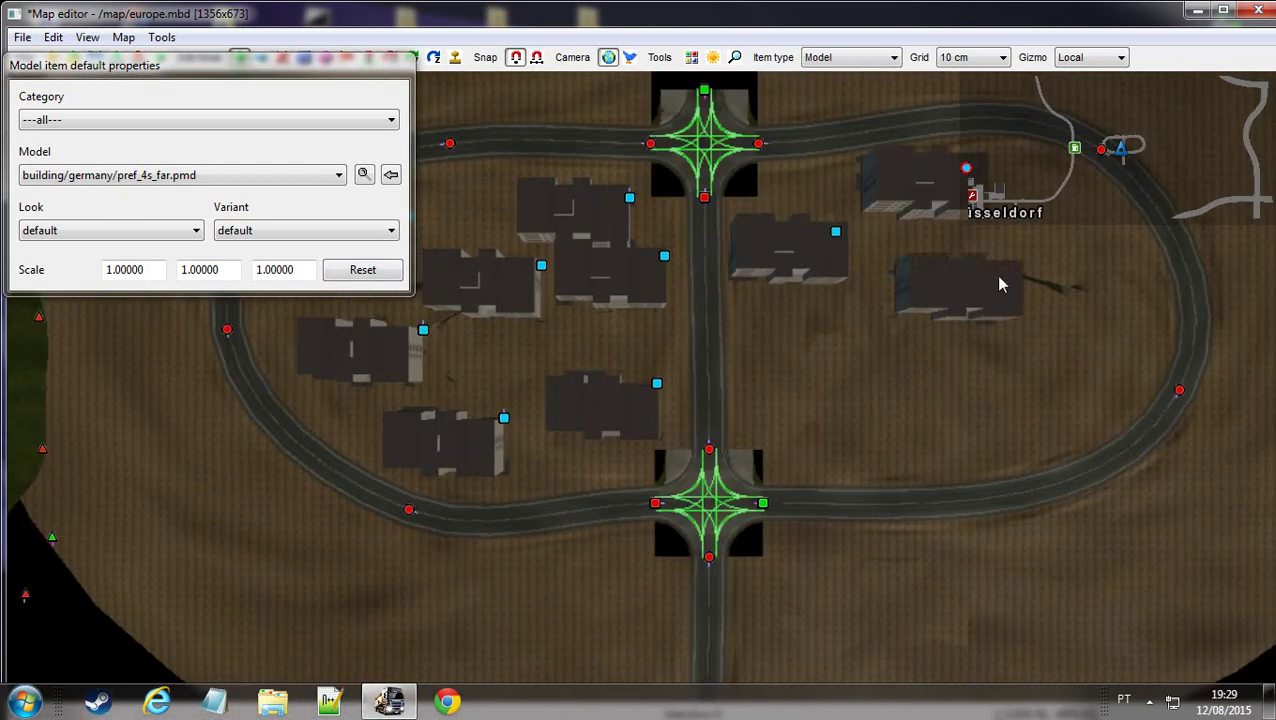
click(958, 340)
click(835, 431)
click(1064, 335)
click(1142, 246)
key(Escape)
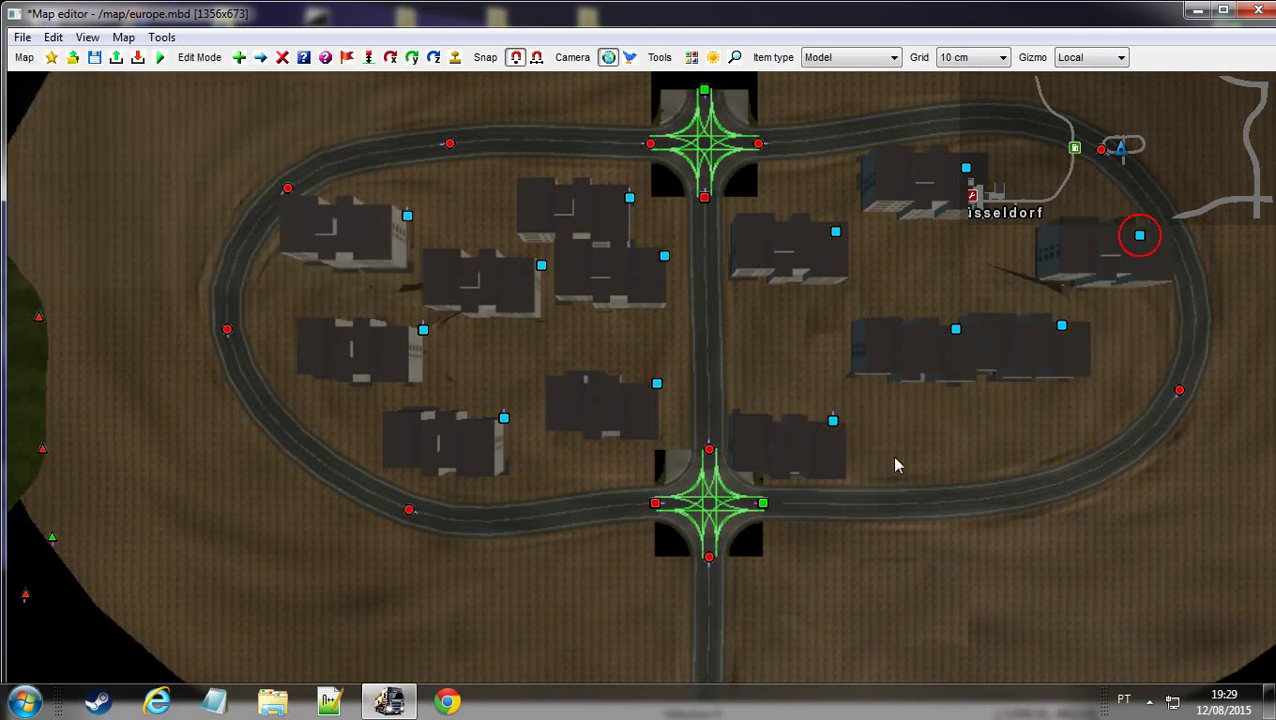
Examine the placed buildings and the road loop from ground level in the 3D view, and return to the overhead view
right_drag(858, 479, 942, 407)
key(p)
key(s)
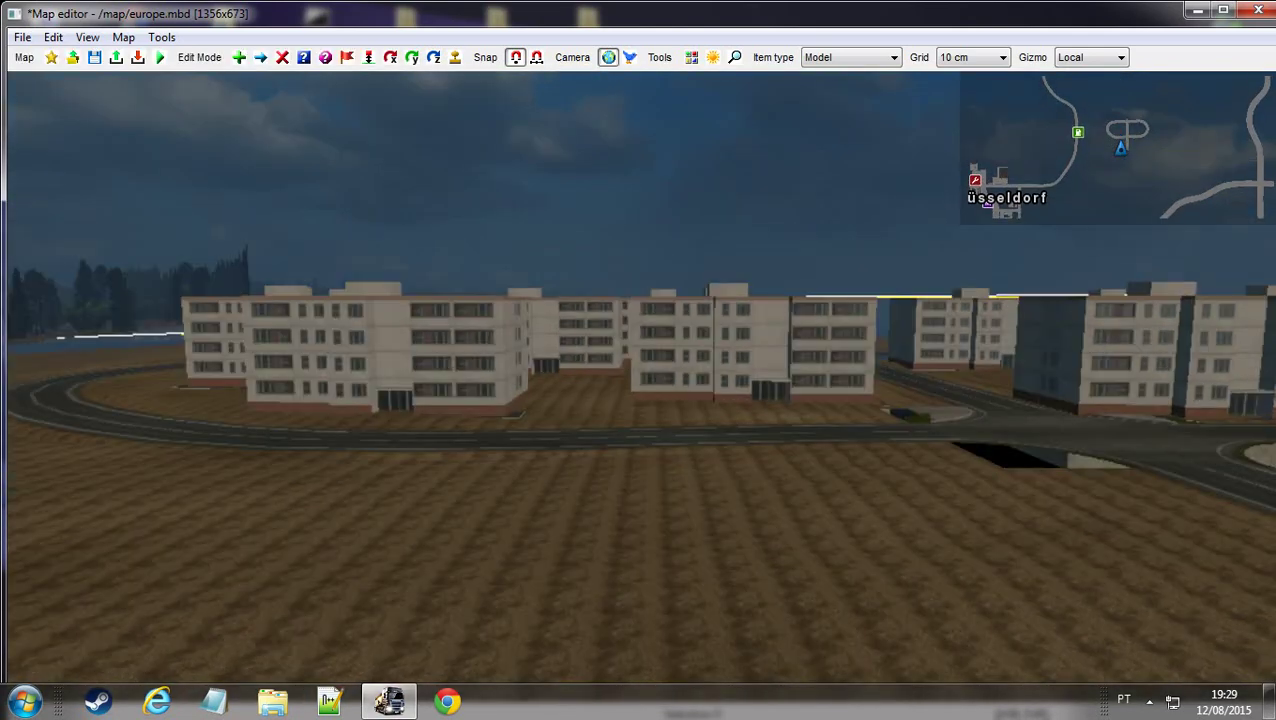
key(w)
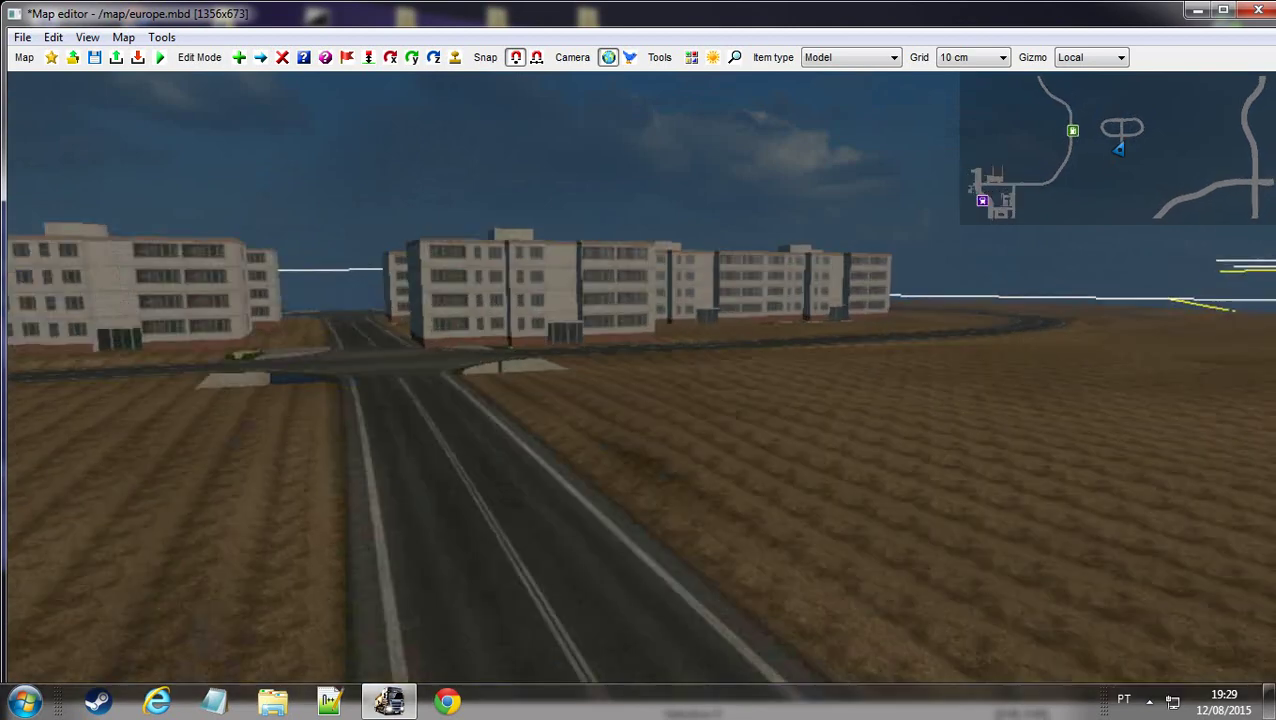
key(s)
key(p)
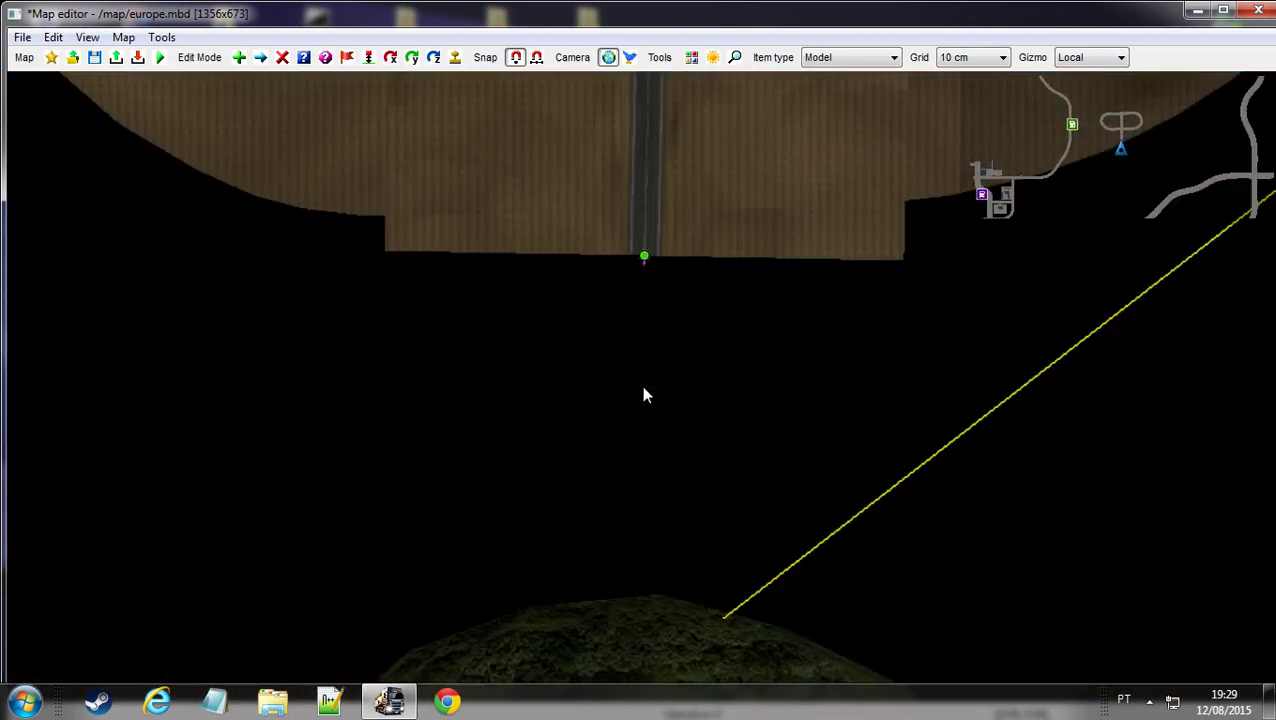